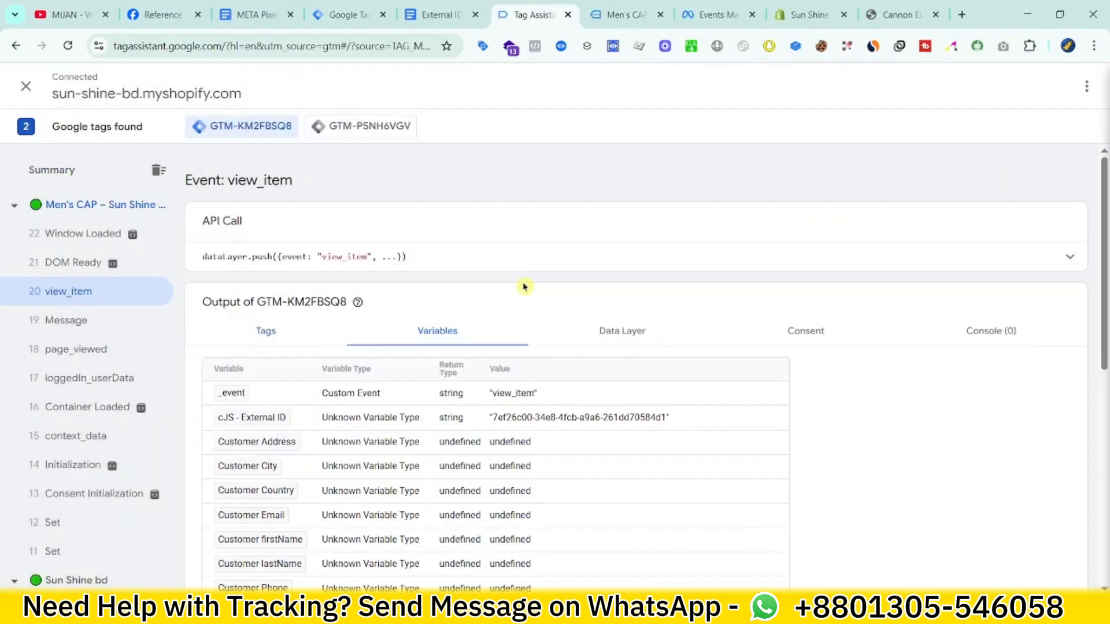
scroll(524, 287, down, 5)
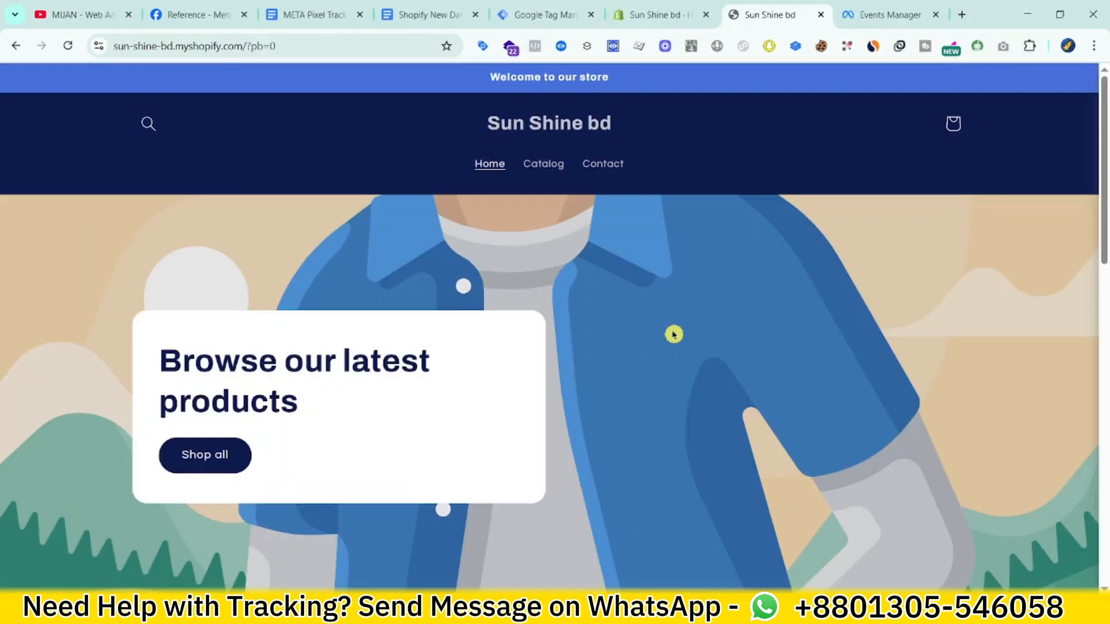
Step: Look over the featured products on the Sun Shine bd storefront's home page
scroll(671, 331, down, 3)
scroll(674, 335, down, 6)
scroll(669, 329, up, 6)
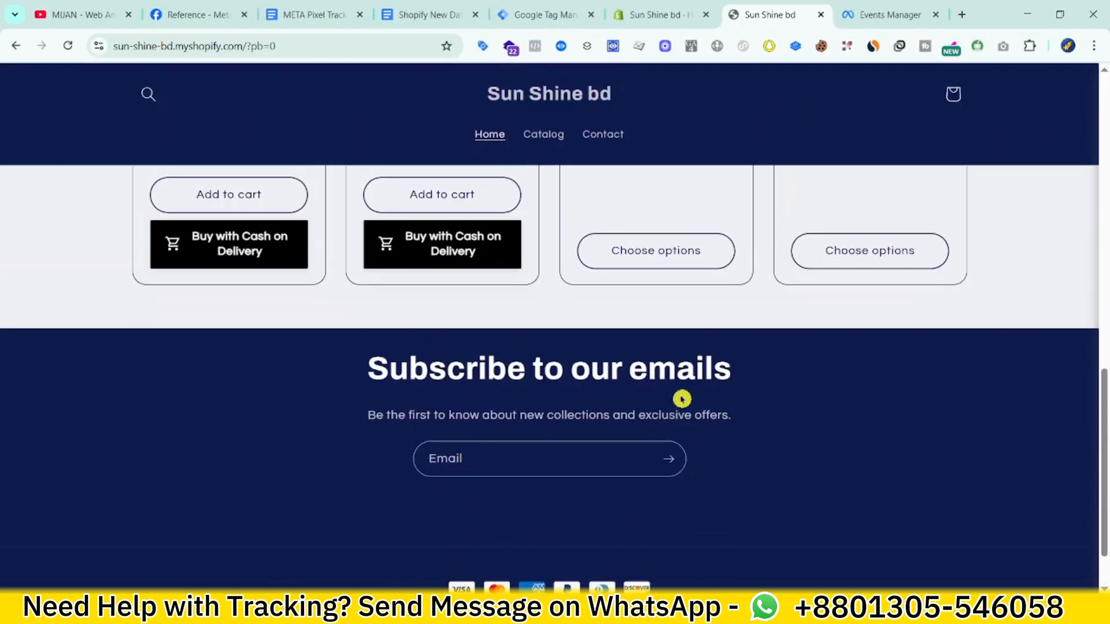
scroll(701, 402, up, 4)
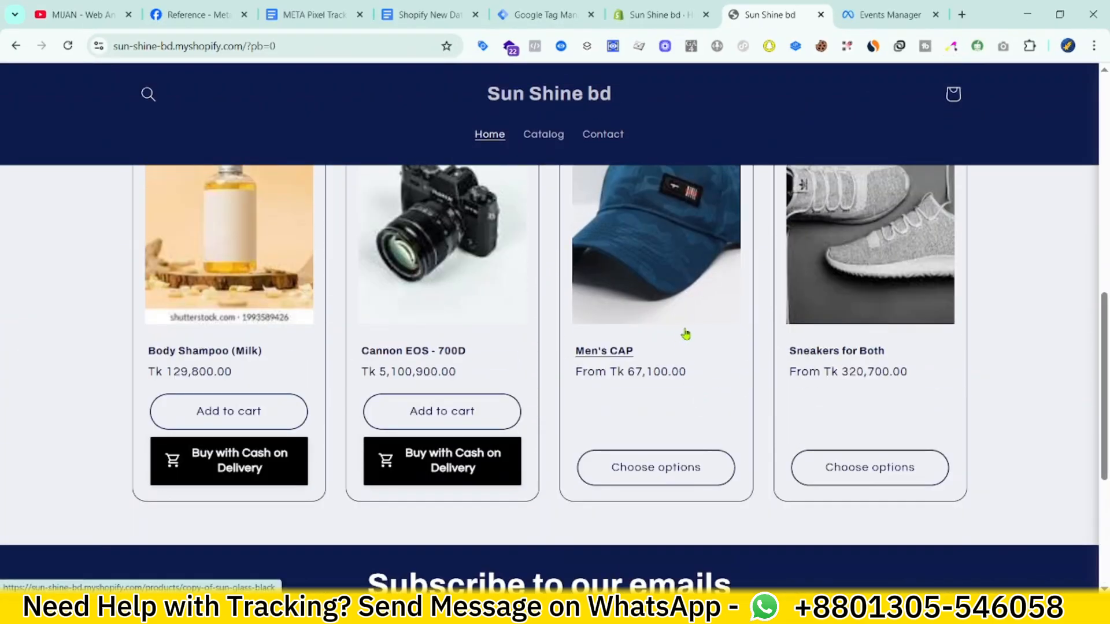
scroll(476, 349, down, 1)
scroll(476, 347, up, 3)
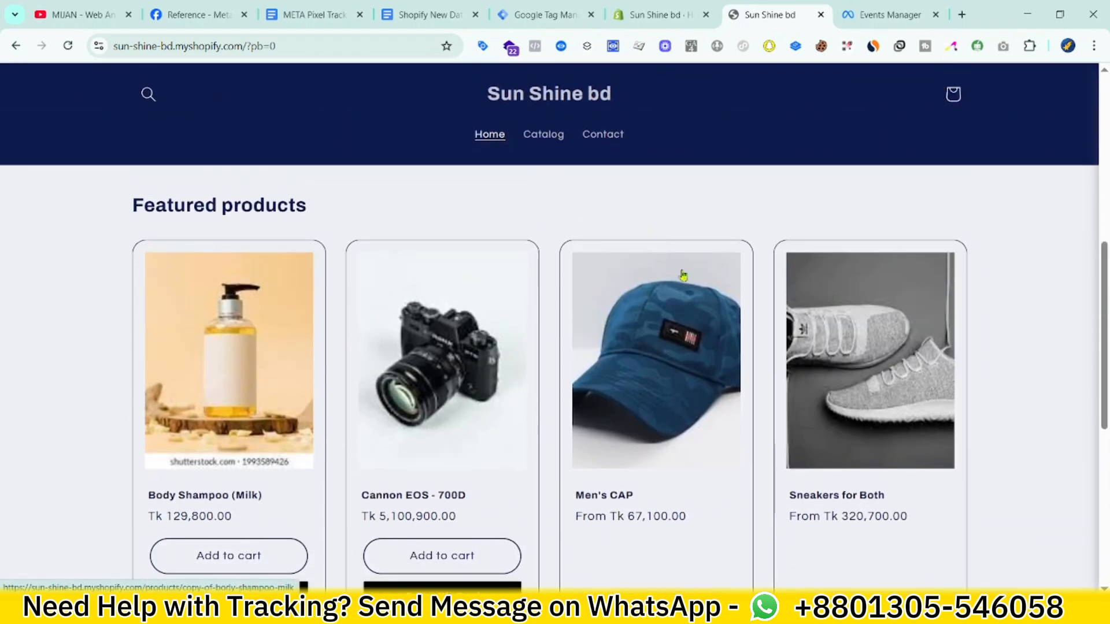
scroll(660, 437, down, 2)
scroll(661, 438, up, 3)
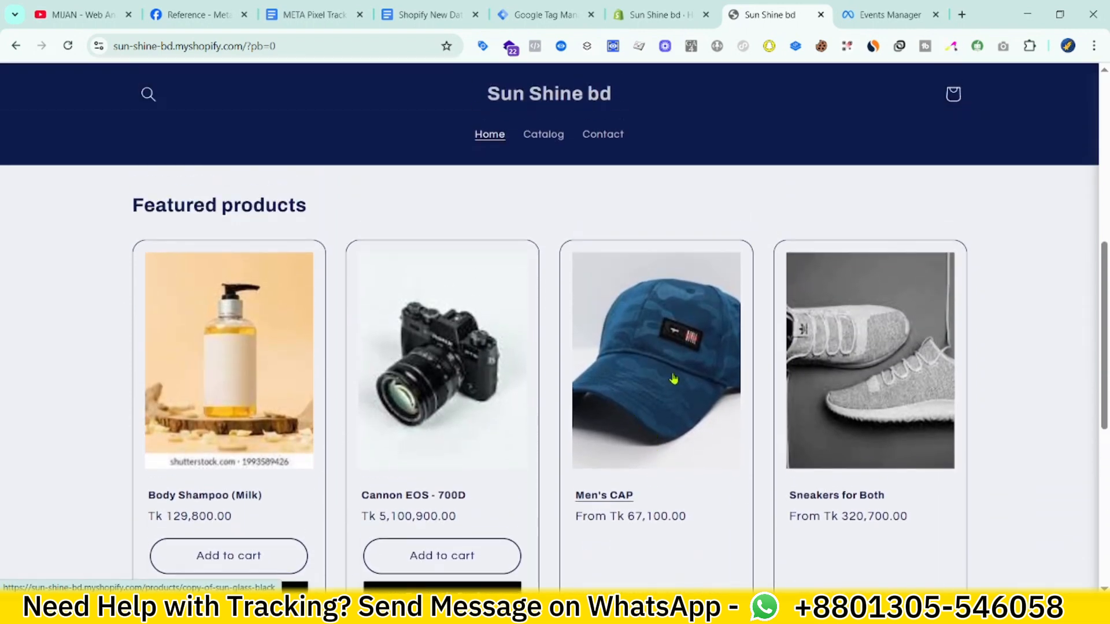
scroll(590, 421, down, 3)
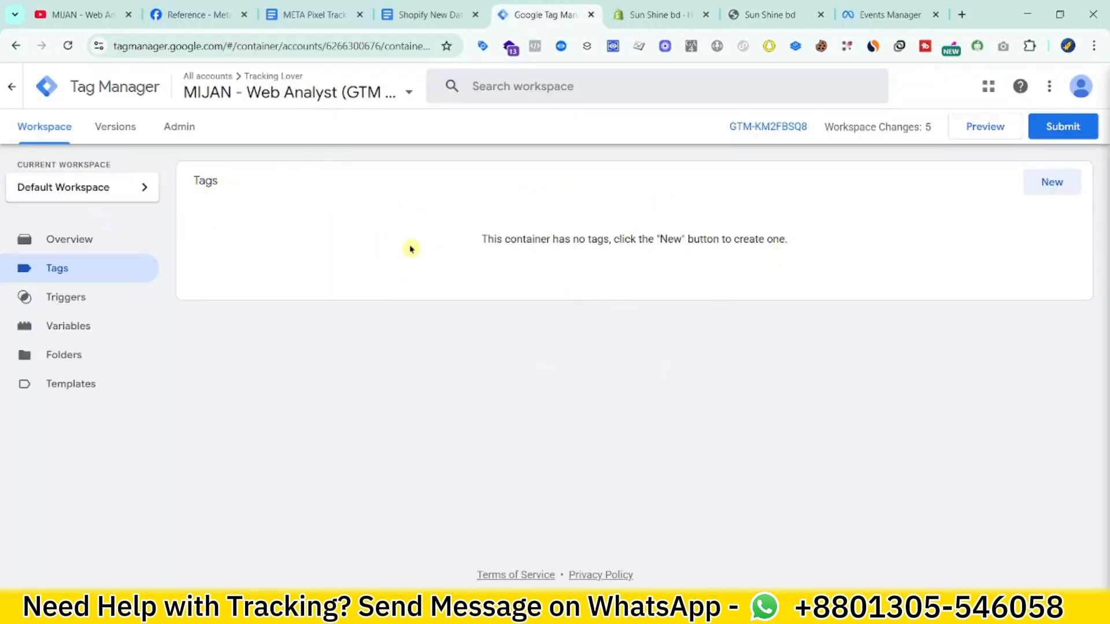
Step: View the installation code of the GTM-KM2FBSQ8 container in Google Tag Manager and close it again
click(780, 129)
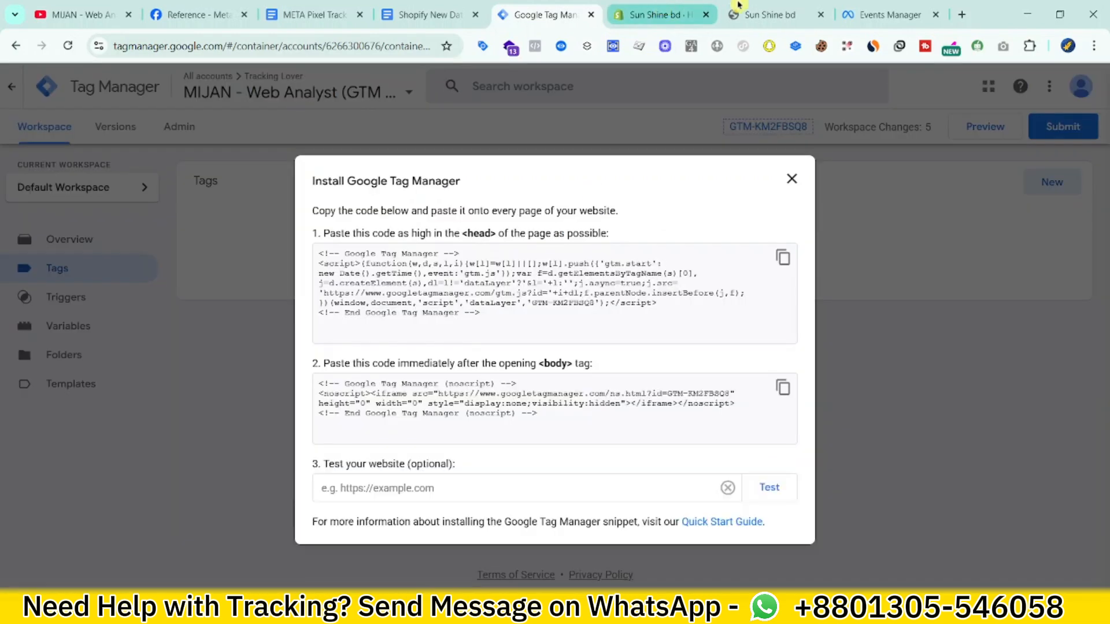
click(769, 15)
click(573, 7)
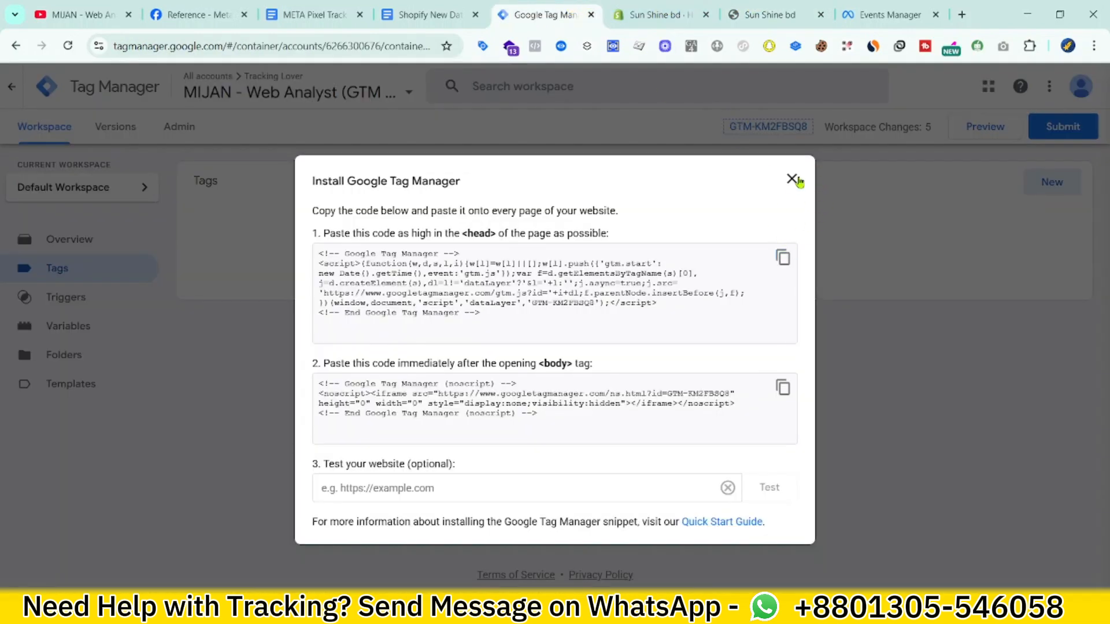
click(792, 179)
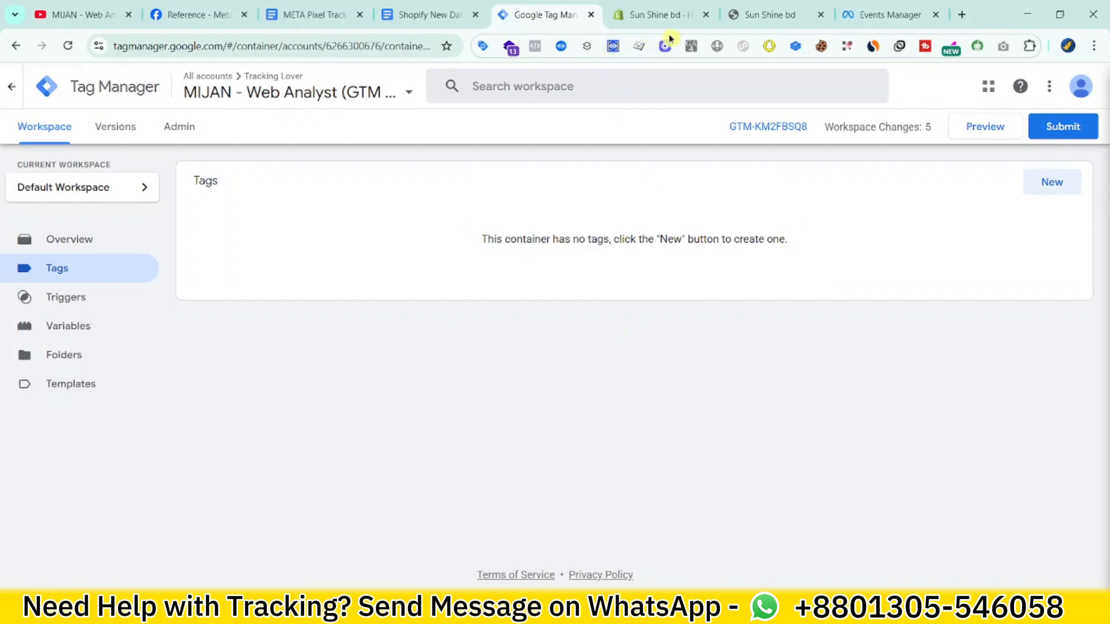
Step: Add a custom pixel named "DataLayer for this Store" to the customer events in the Shopify admin settings
click(659, 12)
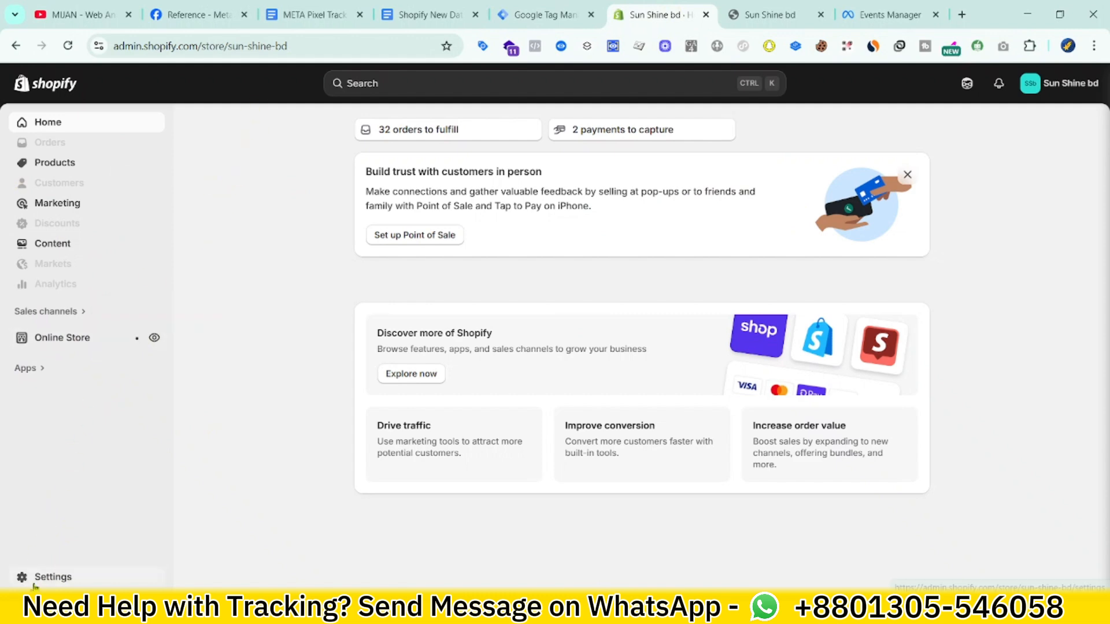
click(51, 577)
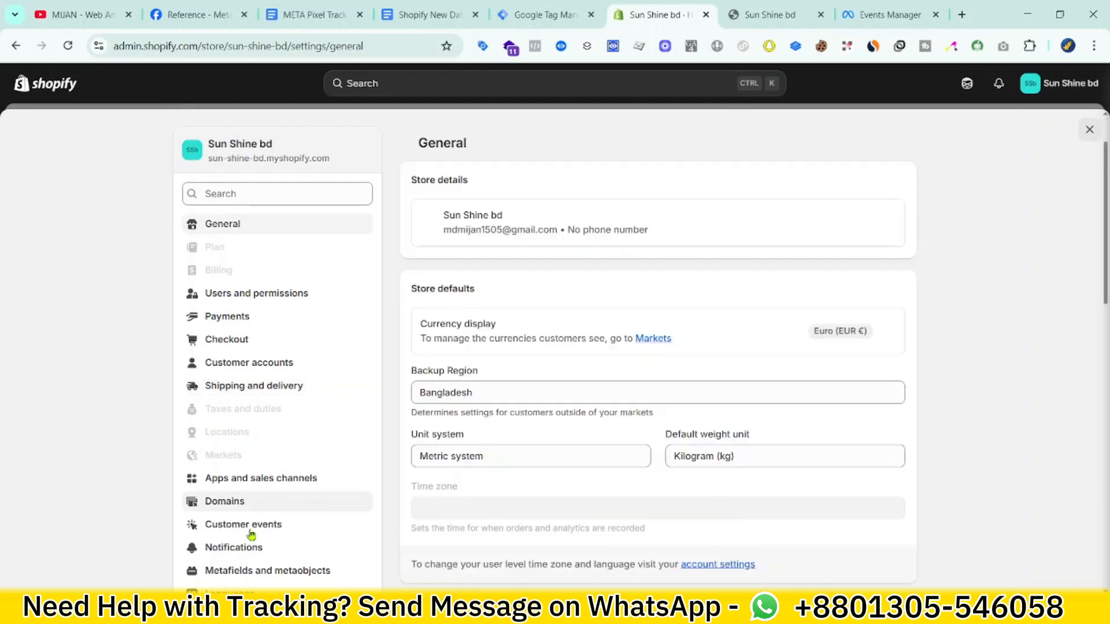
scroll(279, 532, down, 2)
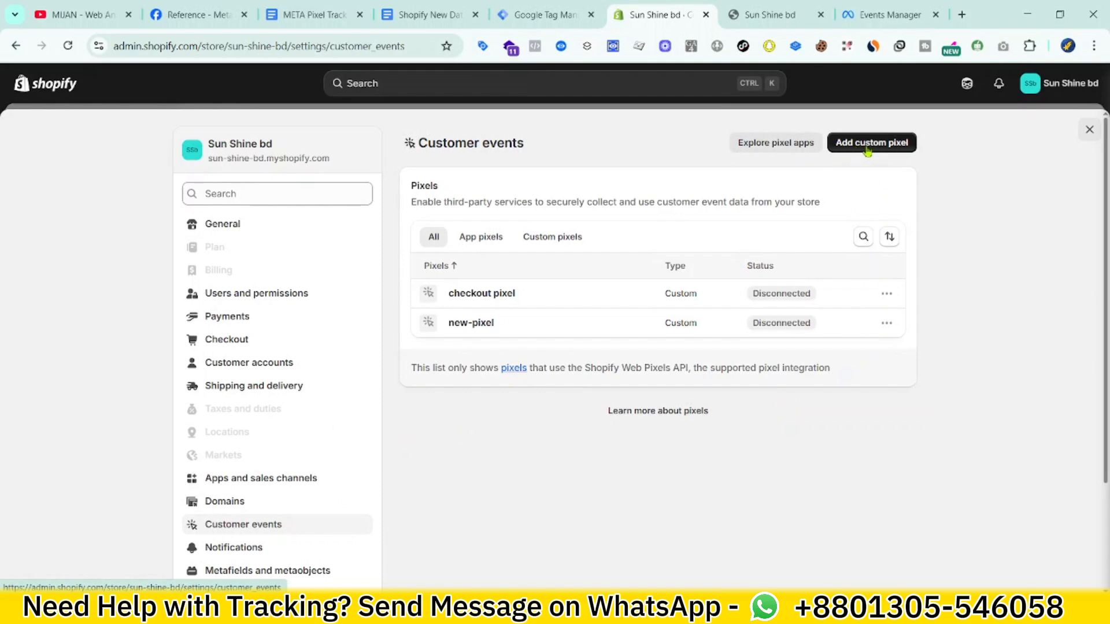
click(867, 145)
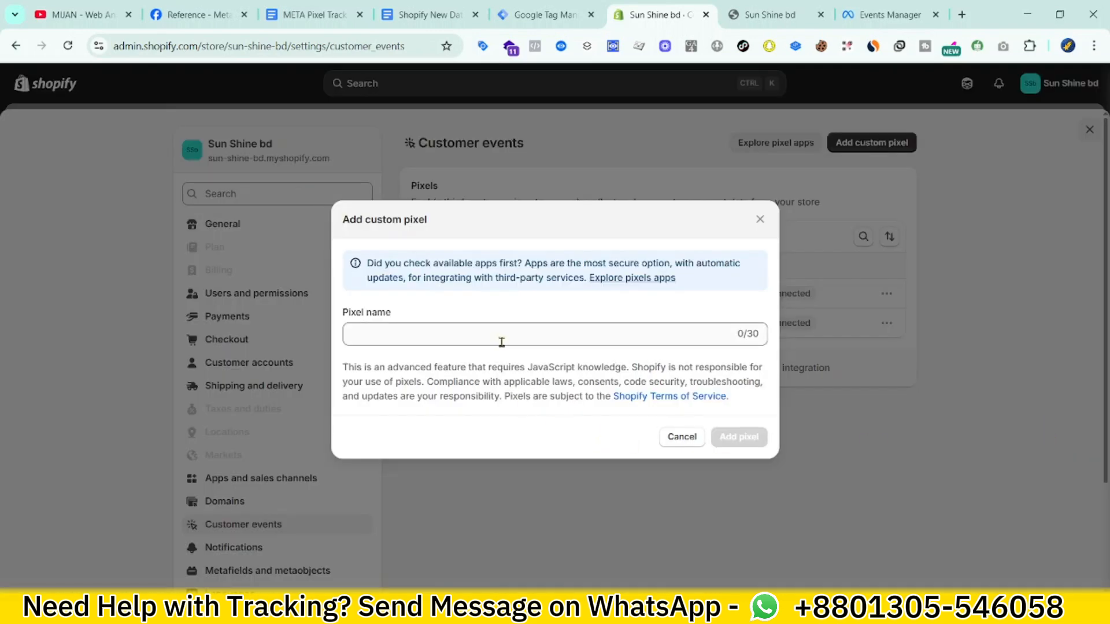
click(499, 342)
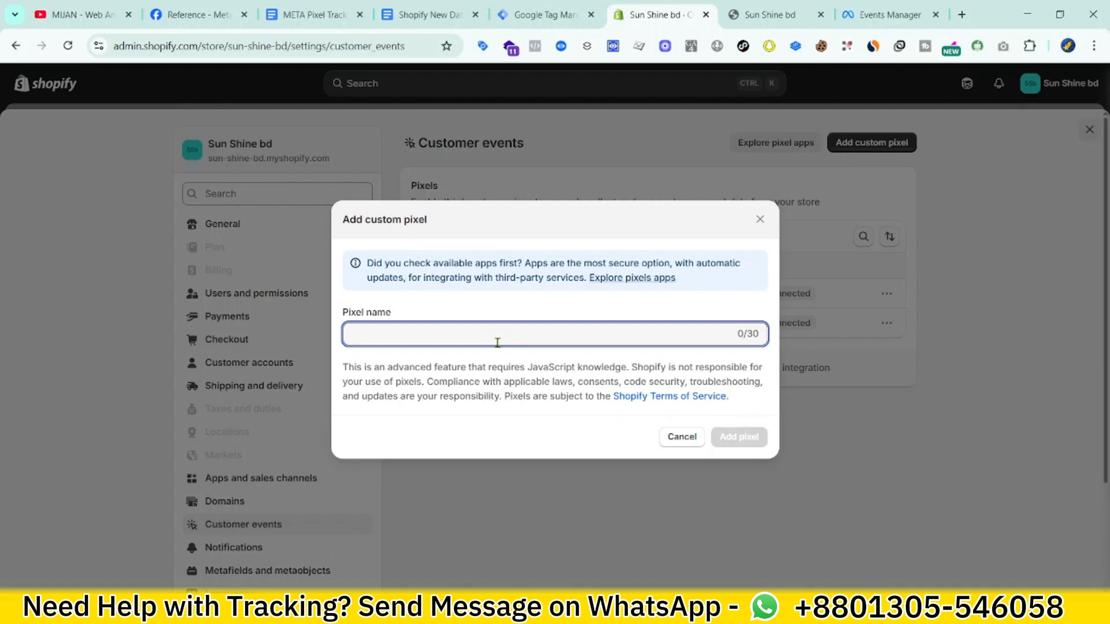
text(DataLayer for)
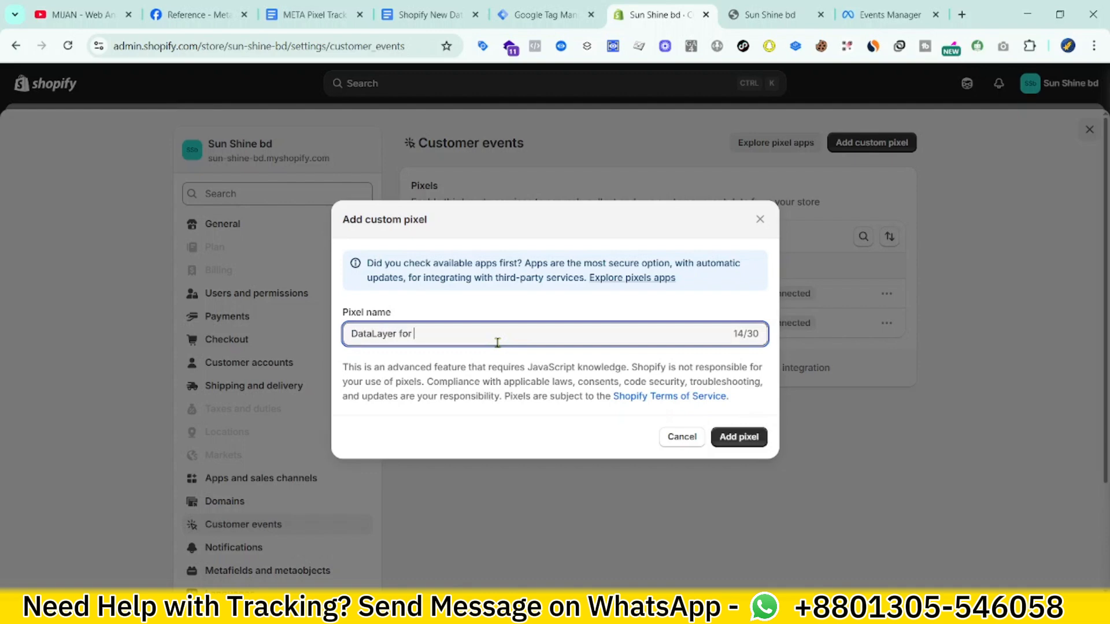
text( this Store)
click(738, 437)
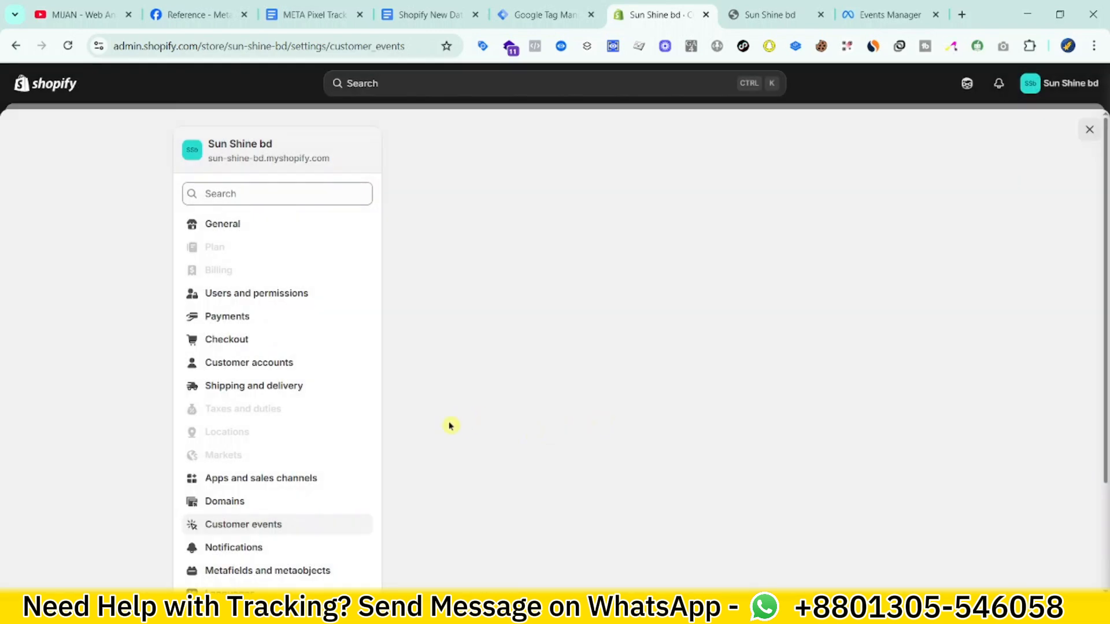
Step: Delete all the default code from the new pixel's code editor
scroll(545, 496, down, 3)
click(453, 402)
key(ctrl+a)
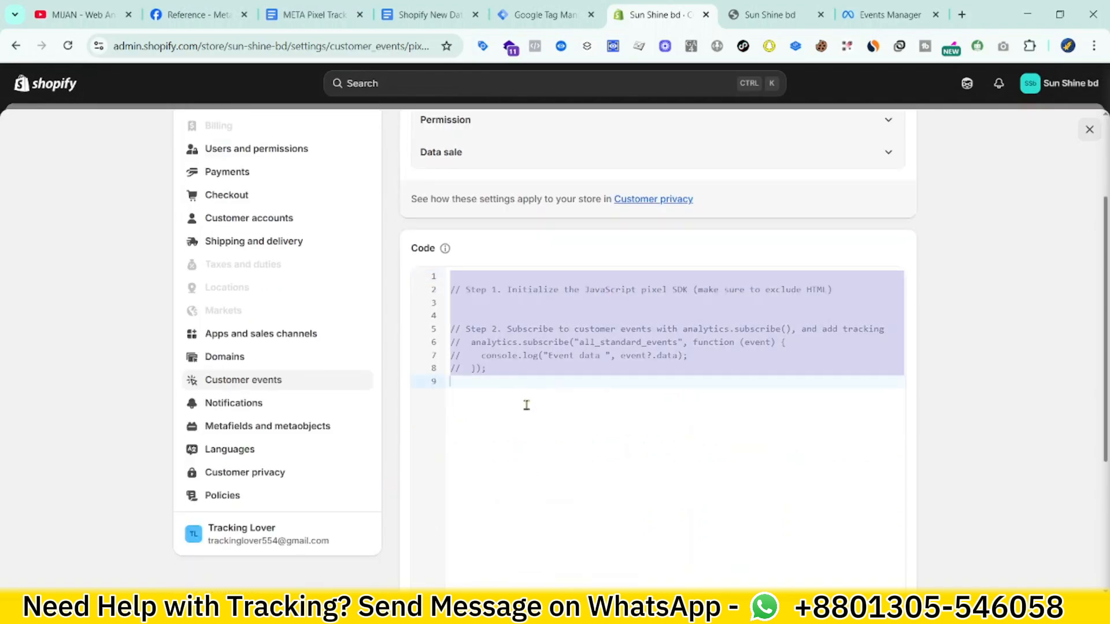
key(BackSpace)
Step: Copy the entire DataLayer code from the "Shopify New DataLayer Code" document in Google Docs
drag(427, 14, 546, 15)
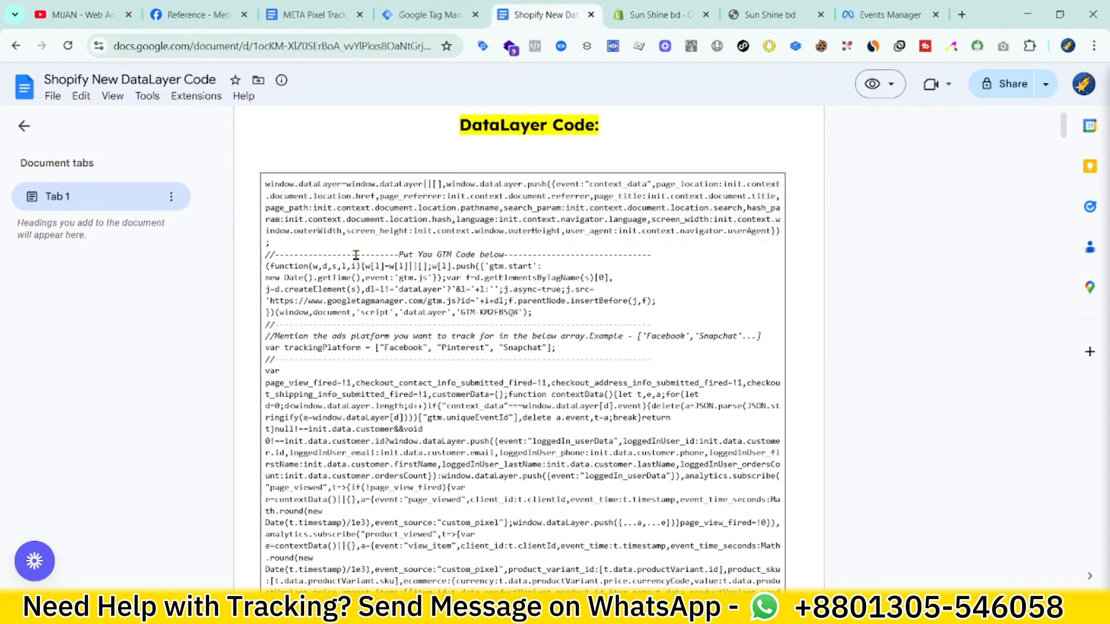
scroll(440, 315, down, 3)
scroll(450, 325, up, 3)
scroll(451, 331, down, 11)
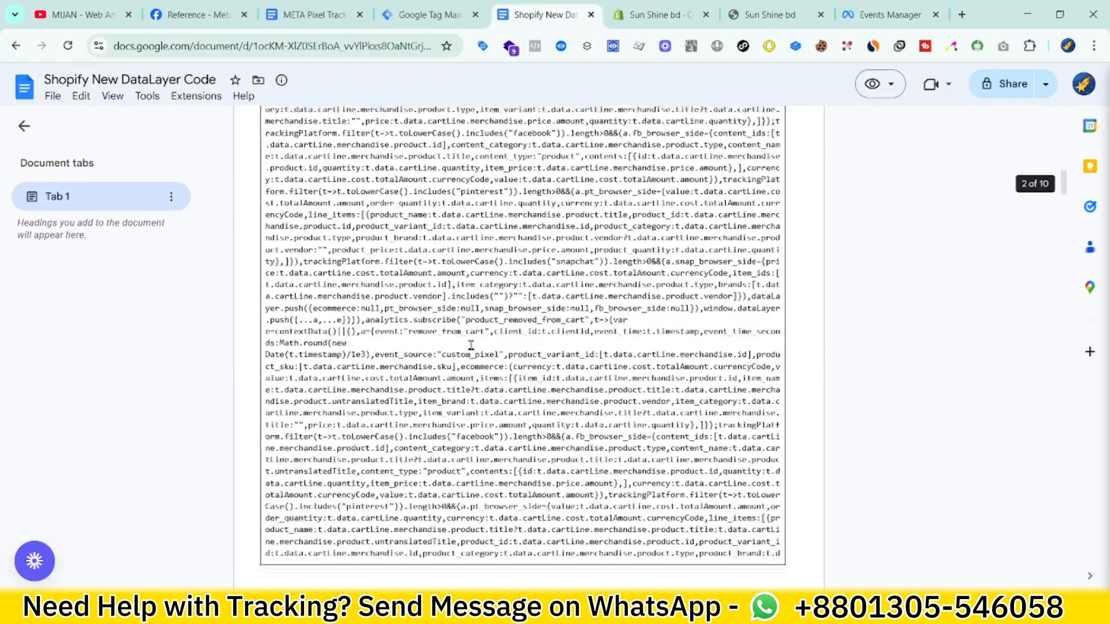
scroll(471, 352, up, 10)
scroll(474, 368, up, 5)
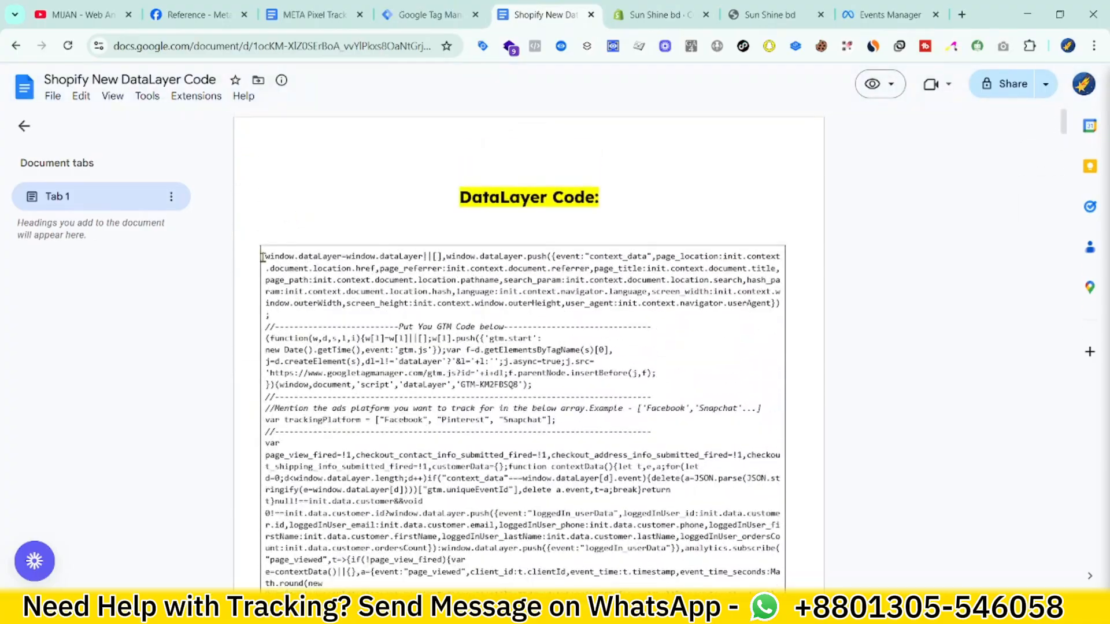
drag(265, 254, 442, 397)
scroll(442, 397, down, 20)
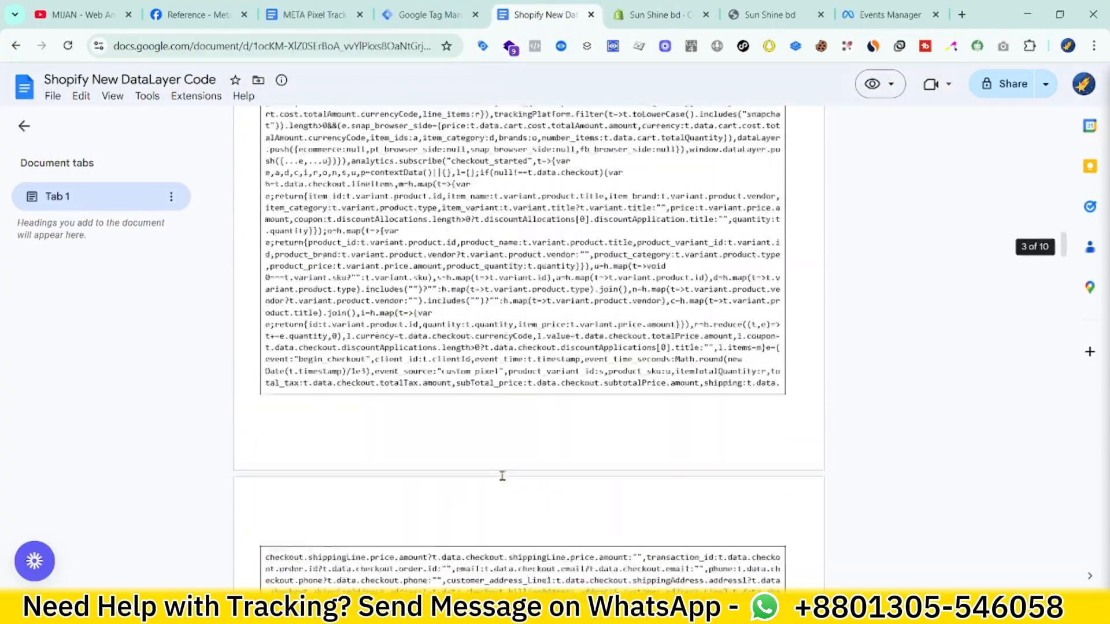
scroll(476, 453, down, 20)
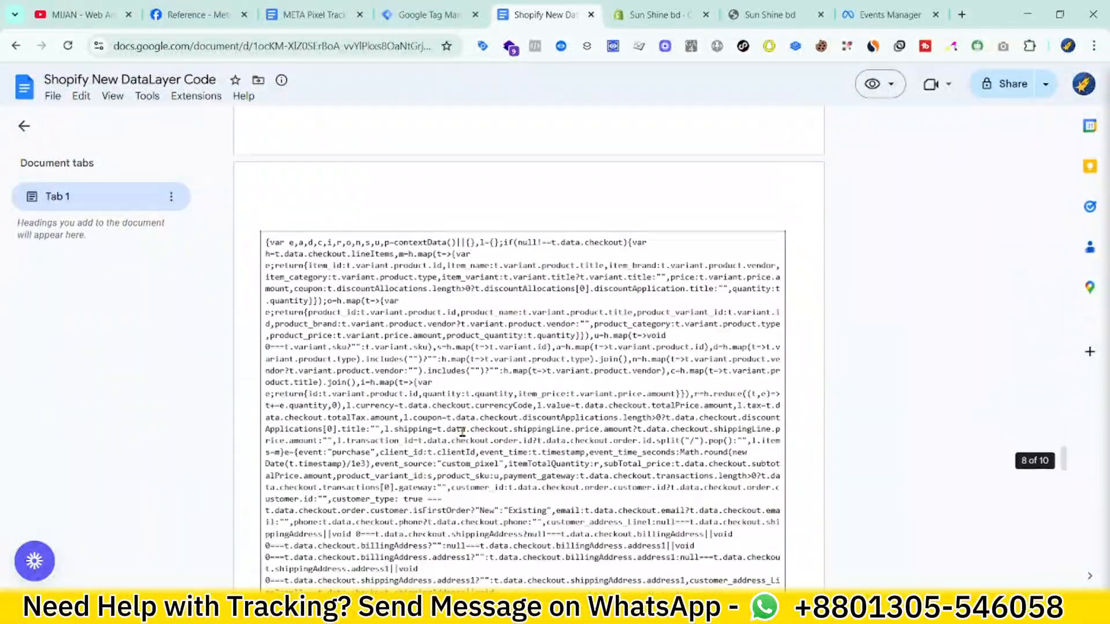
scroll(462, 432, down, 20)
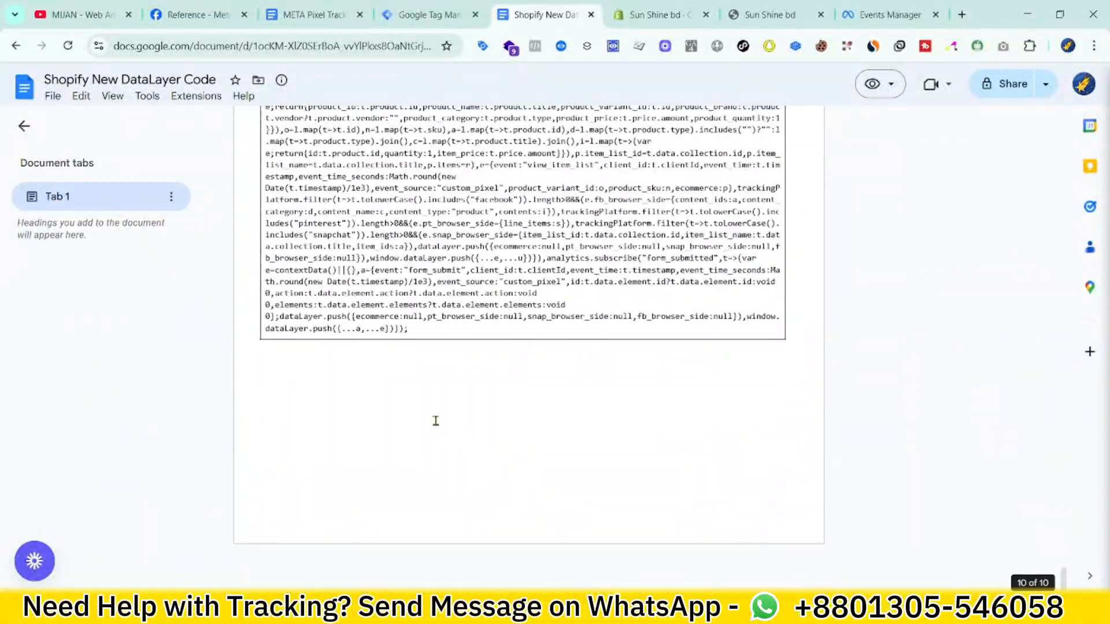
key(ctrl+a)
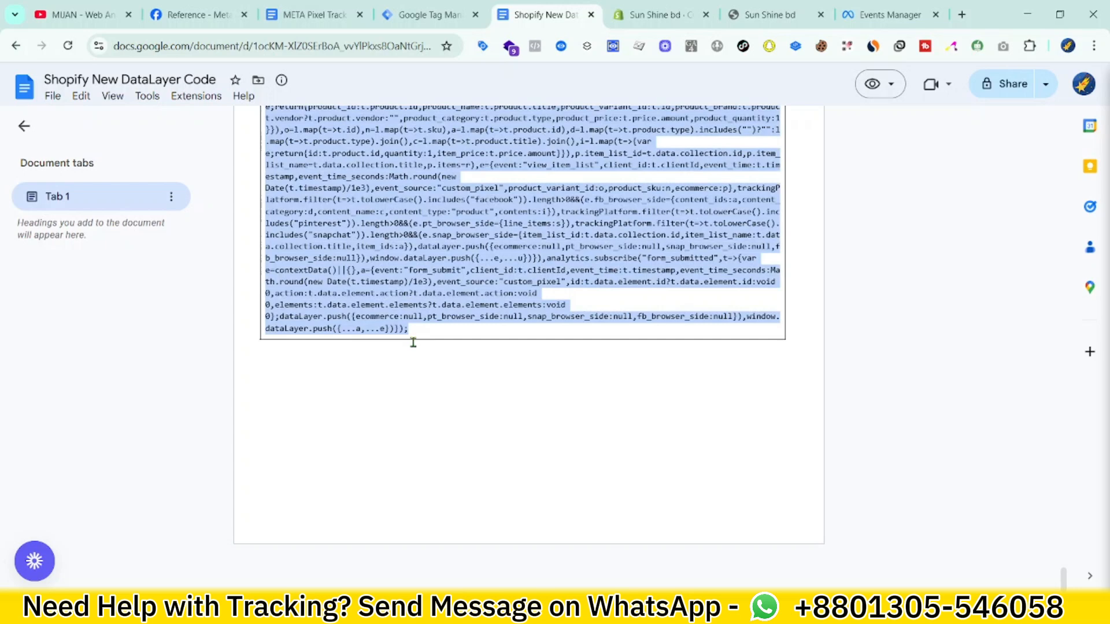
right_click(376, 219)
click(412, 237)
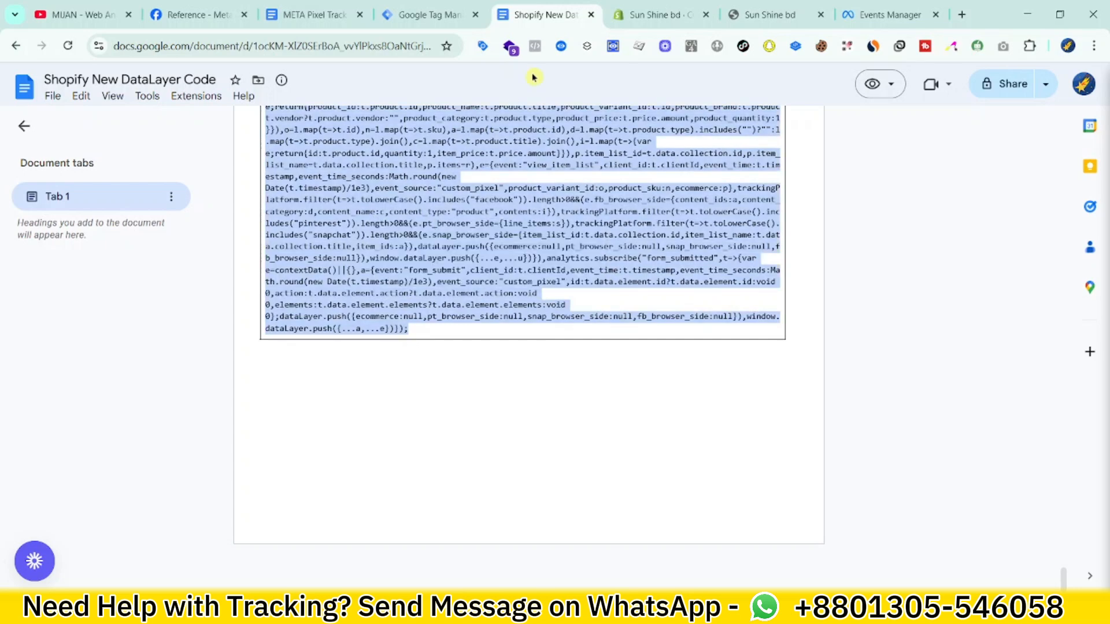
Step: Paste the copied DataLayer code into the custom pixel's empty code editor in Shopify
click(653, 15)
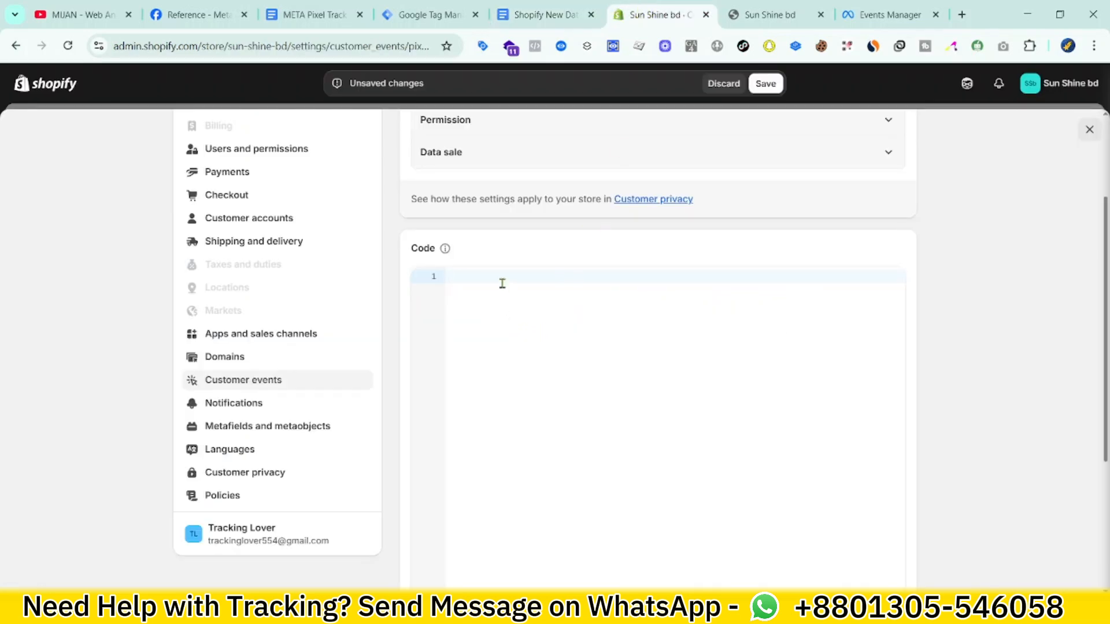
key(ctrl+v)
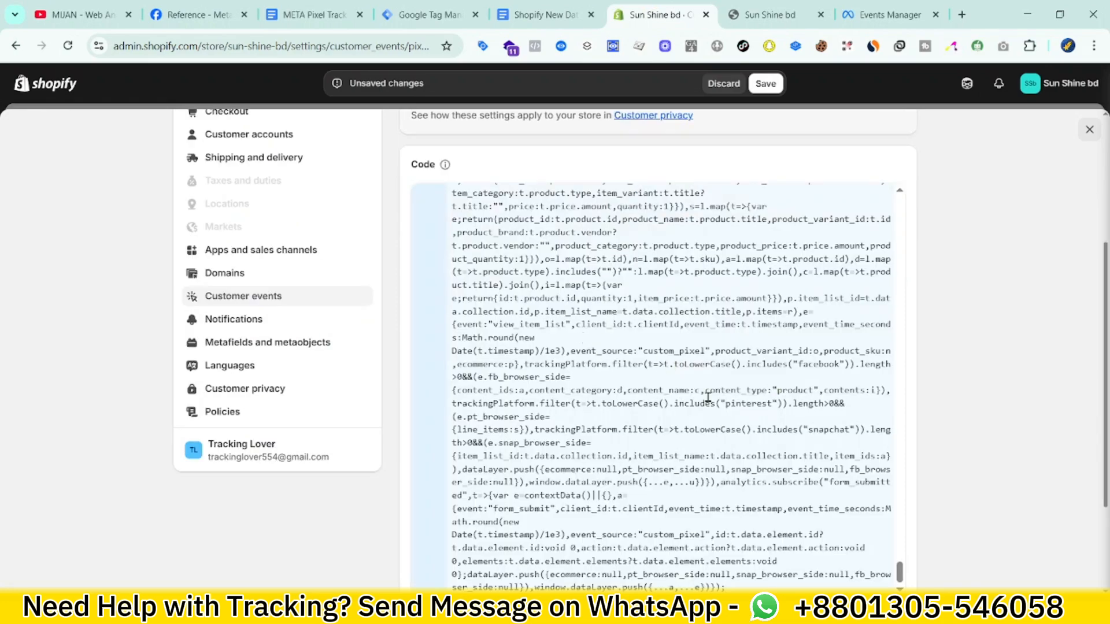
scroll(775, 407, up, 10)
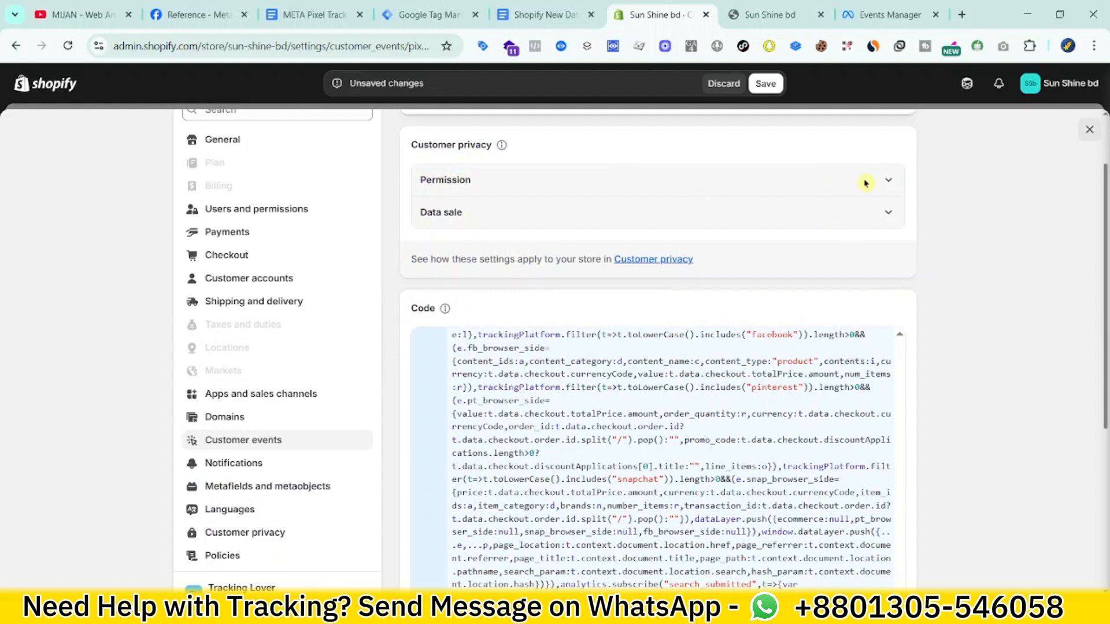
Step: Set the pixel's permission to "Not required" and its data sale option to "Data collected does not qualify as data sale"
scroll(497, 193, up, 3)
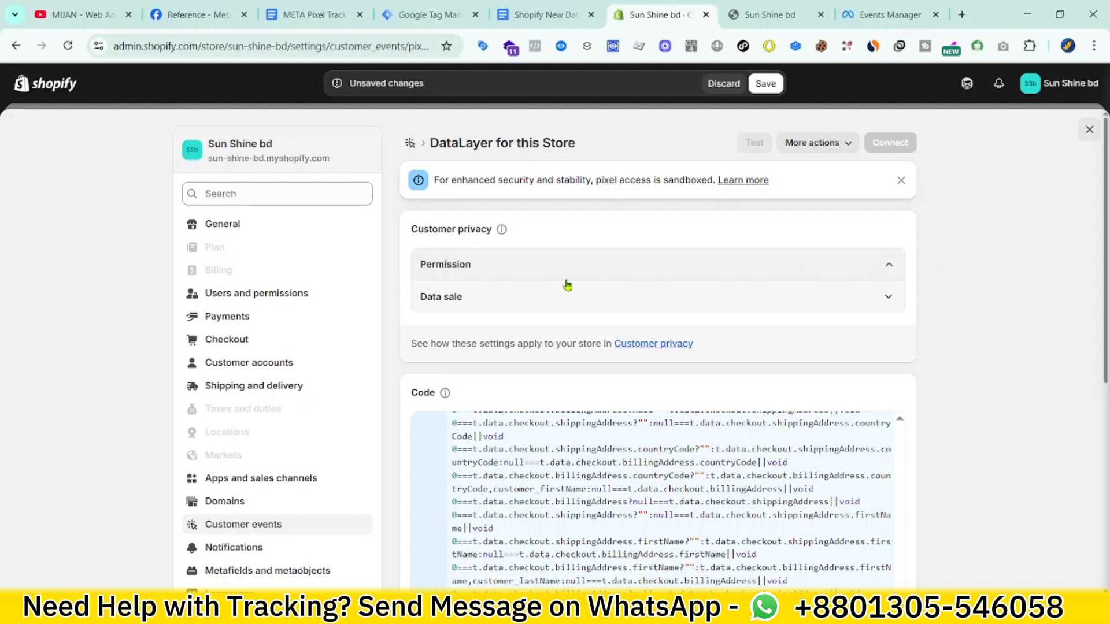
scroll(681, 248, down, 4)
scroll(485, 240, up, 1)
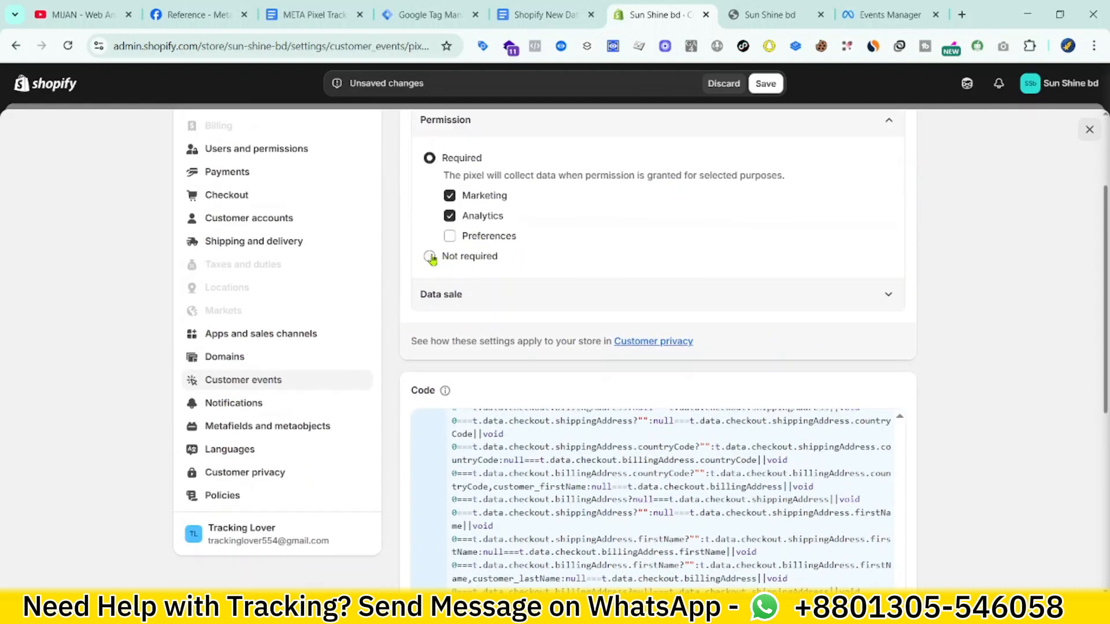
click(492, 256)
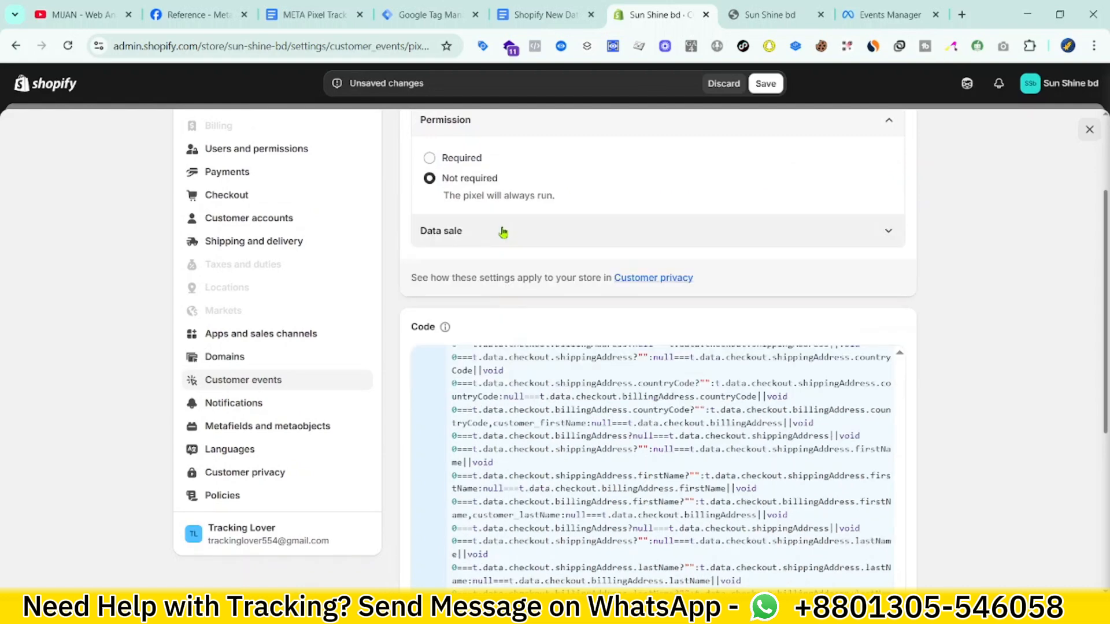
click(505, 231)
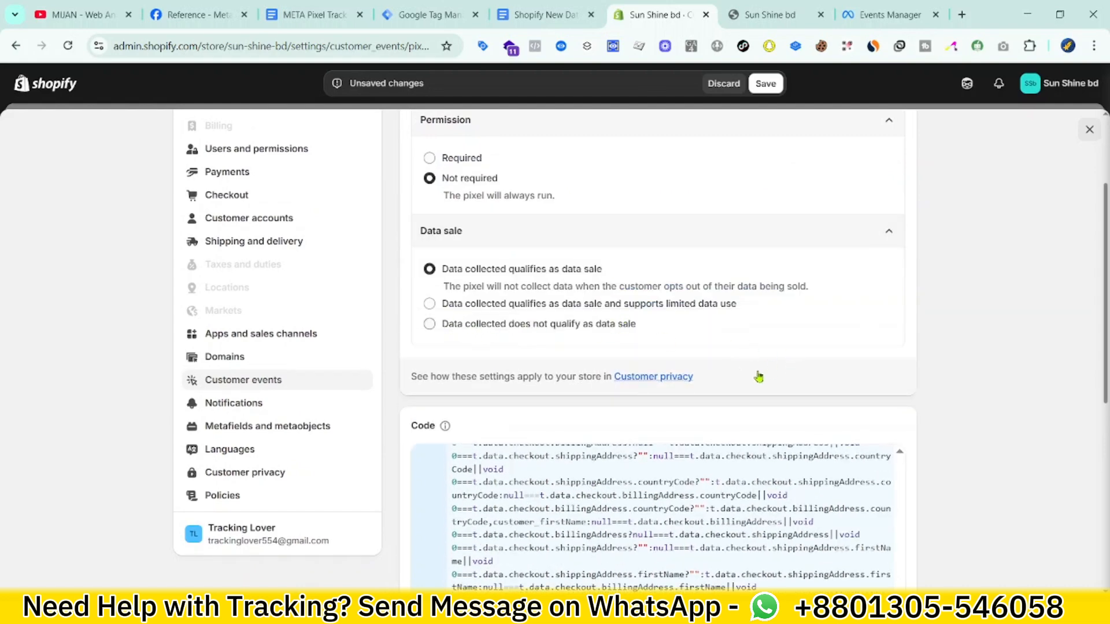
click(429, 324)
Step: Save and connect the "DataLayer for this Store" pixel, closing the store settings
click(764, 84)
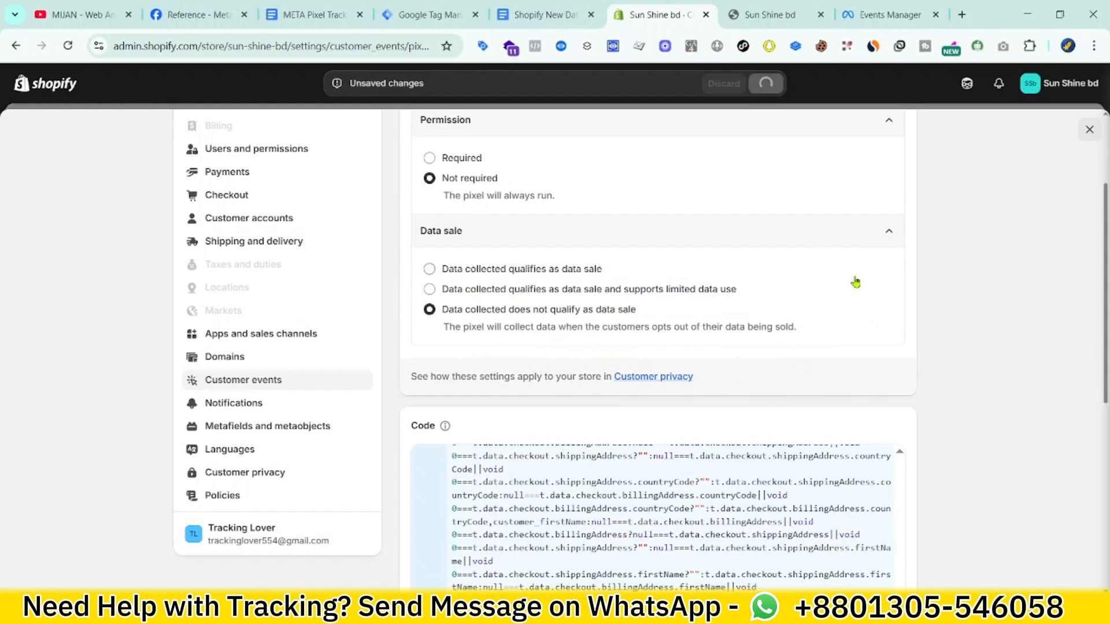
scroll(891, 298, down, 7)
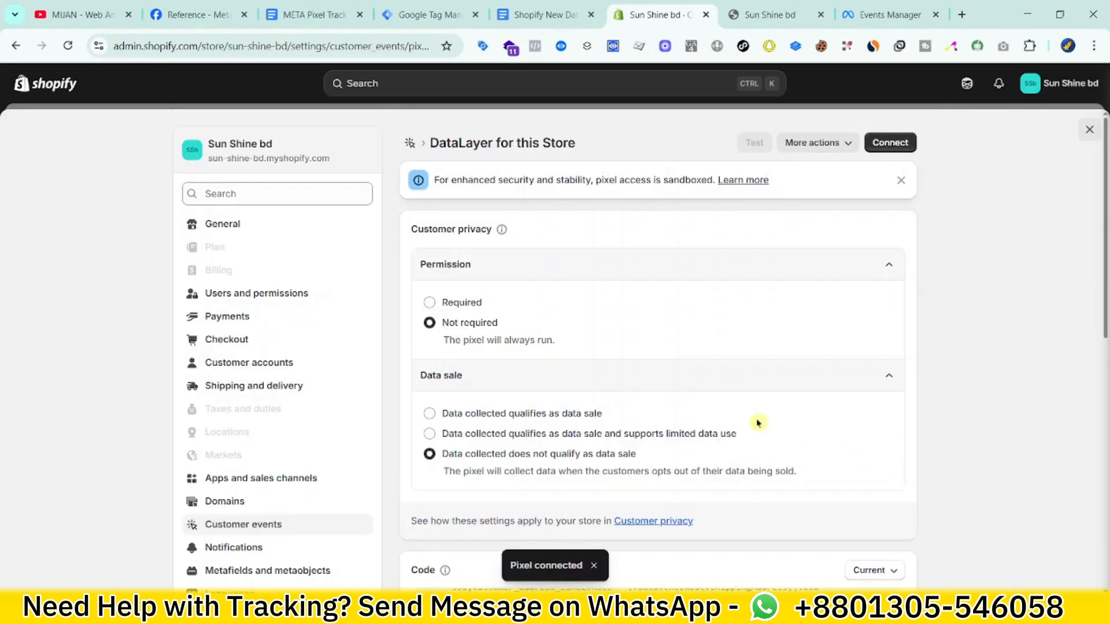
click(1090, 133)
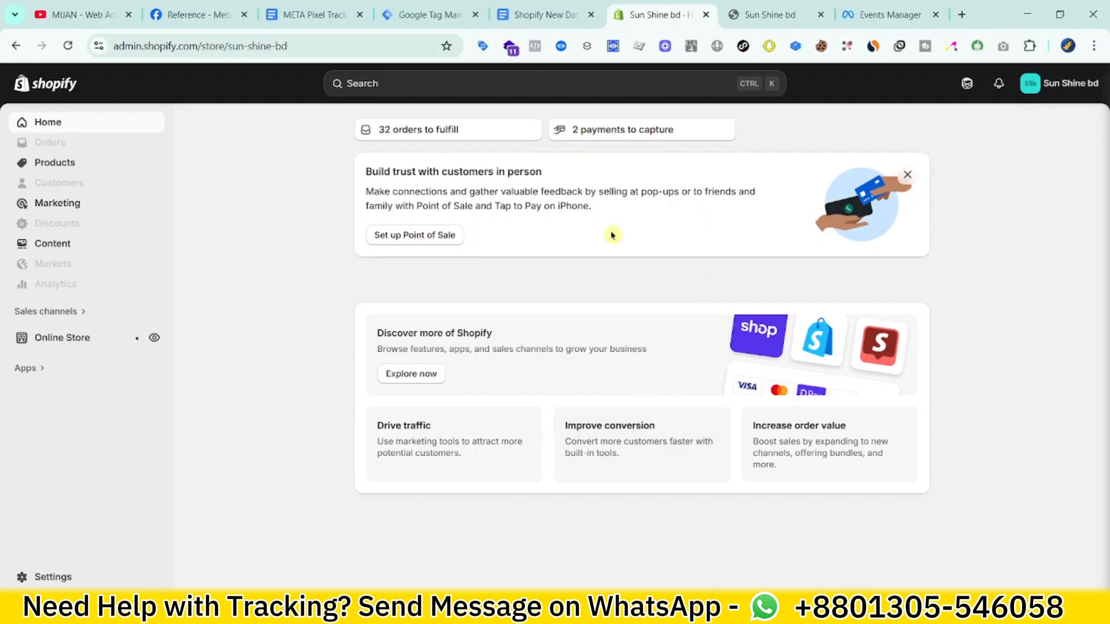
Step: Start a preview of the Tag Manager container and connect Tag Assistant to the store at sun-shine-bd.myshopify.com
click(430, 8)
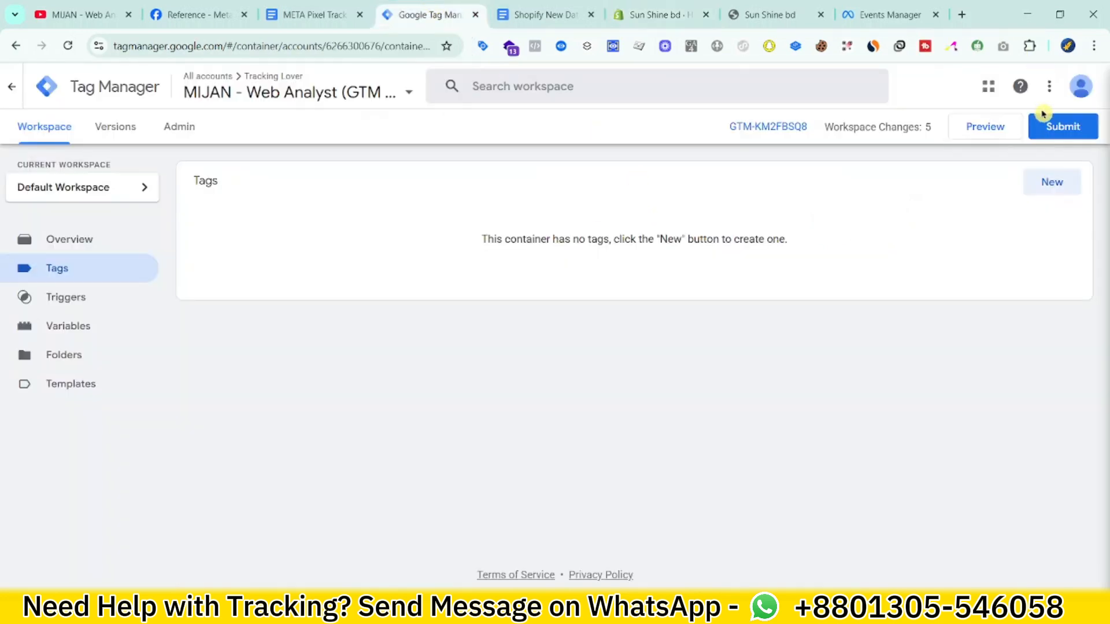
click(966, 134)
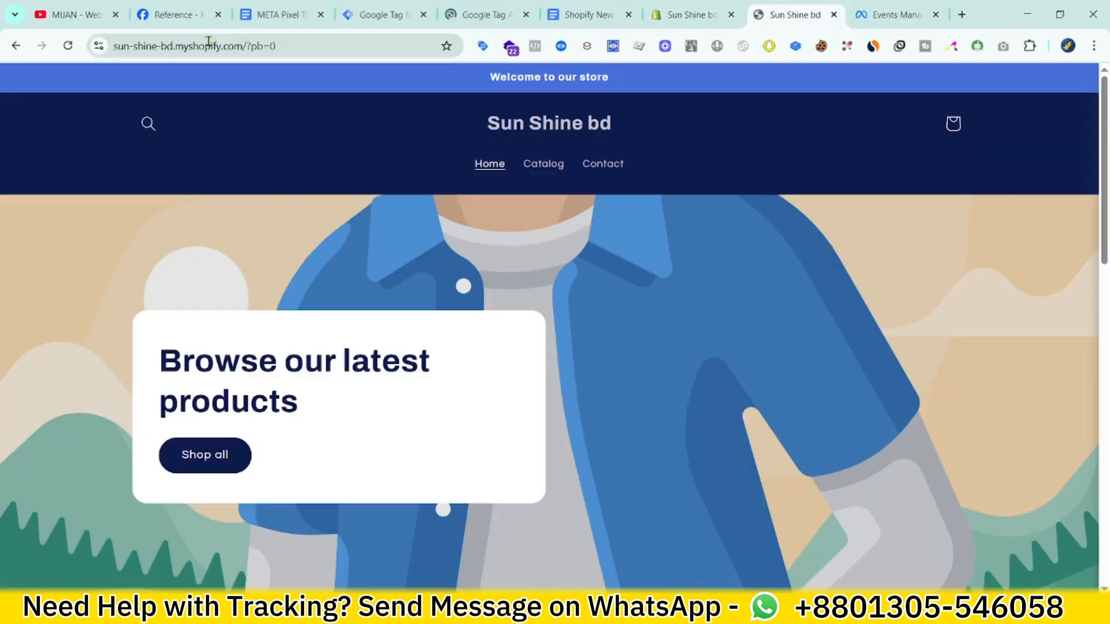
drag(249, 46, 90, 58)
key(ctrl+c)
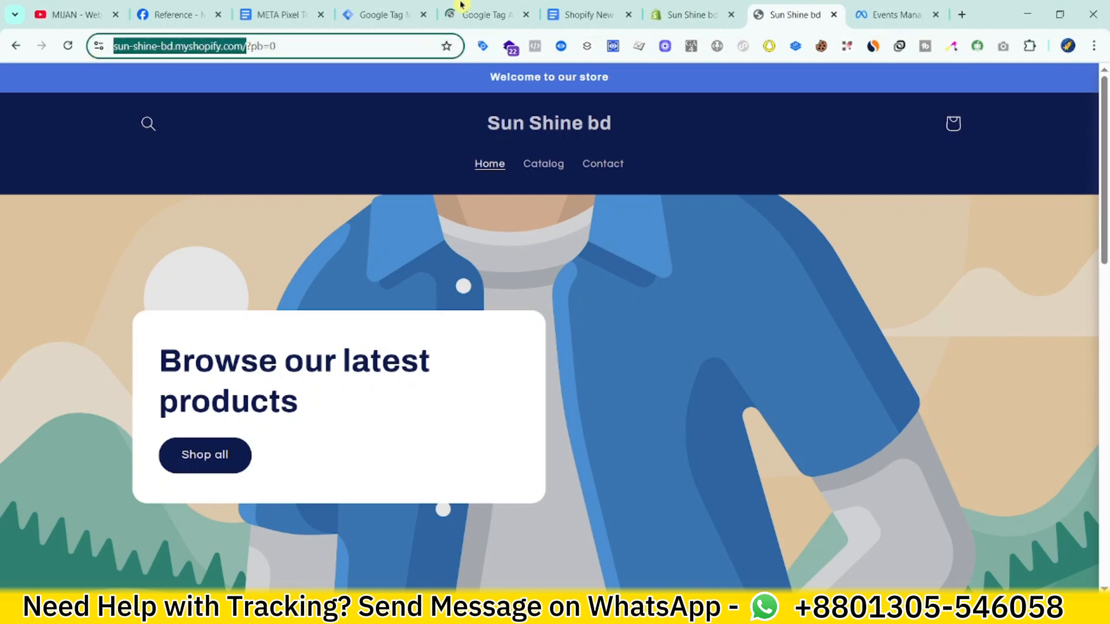
click(461, 6)
key(ctrl+v)
click(550, 409)
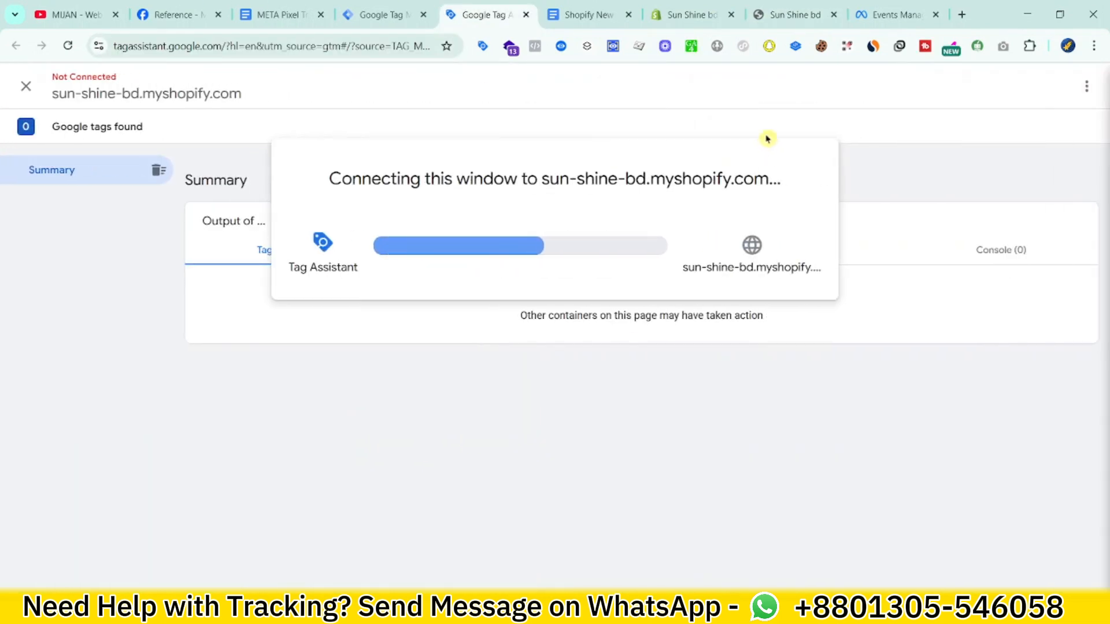
Step: Open the Men's CAP product page in the connected store, and expand the view_item event's API call in Tag Assistant
scroll(368, 458, down, 10)
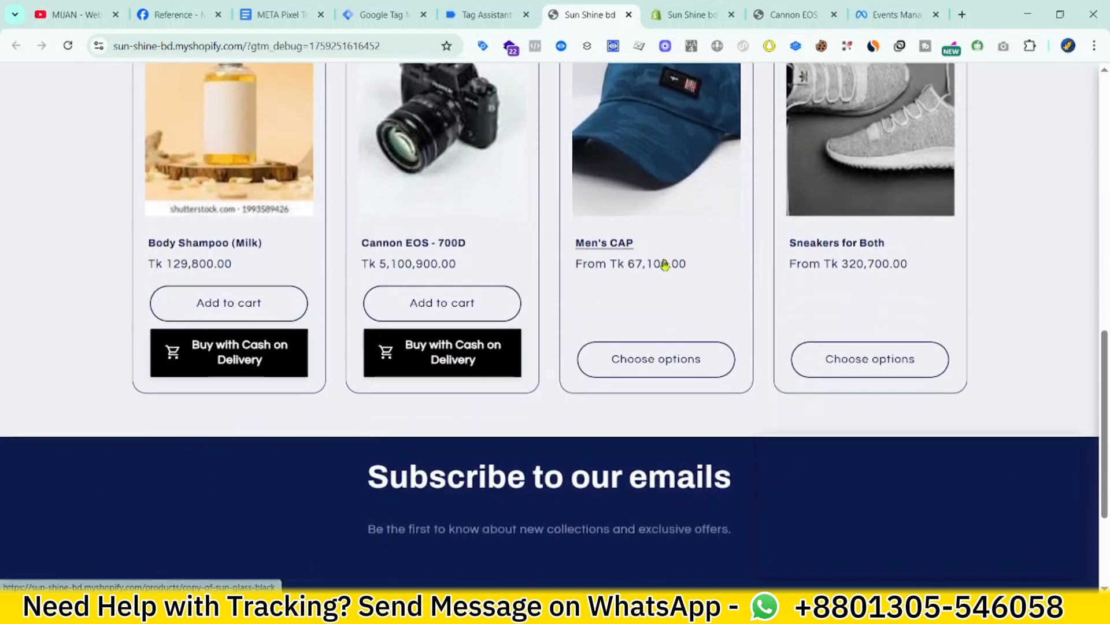
click(647, 217)
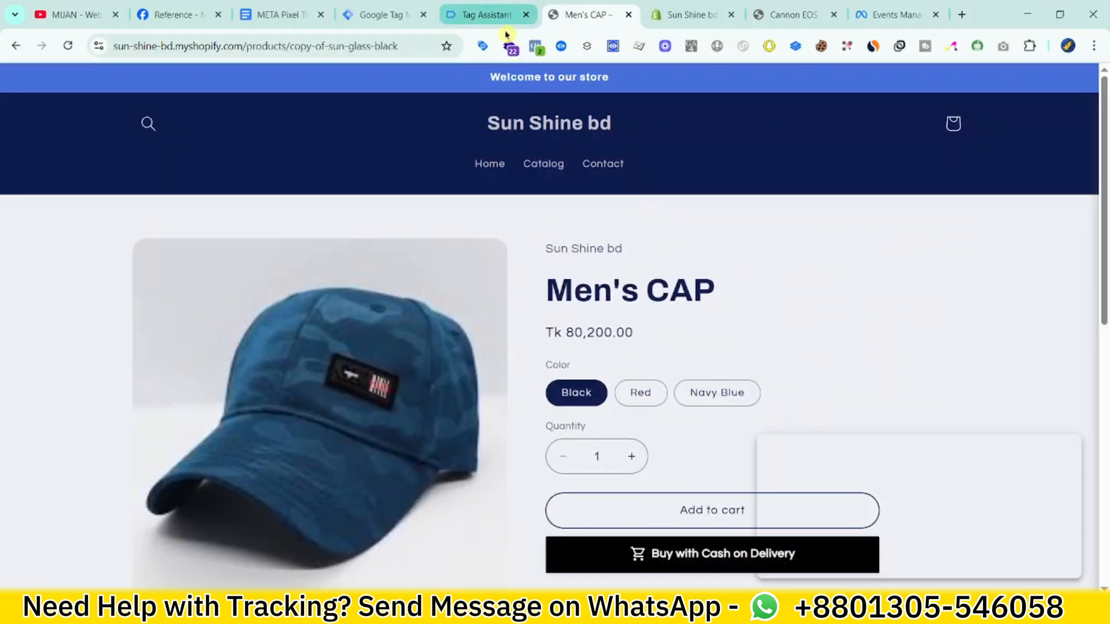
click(496, 6)
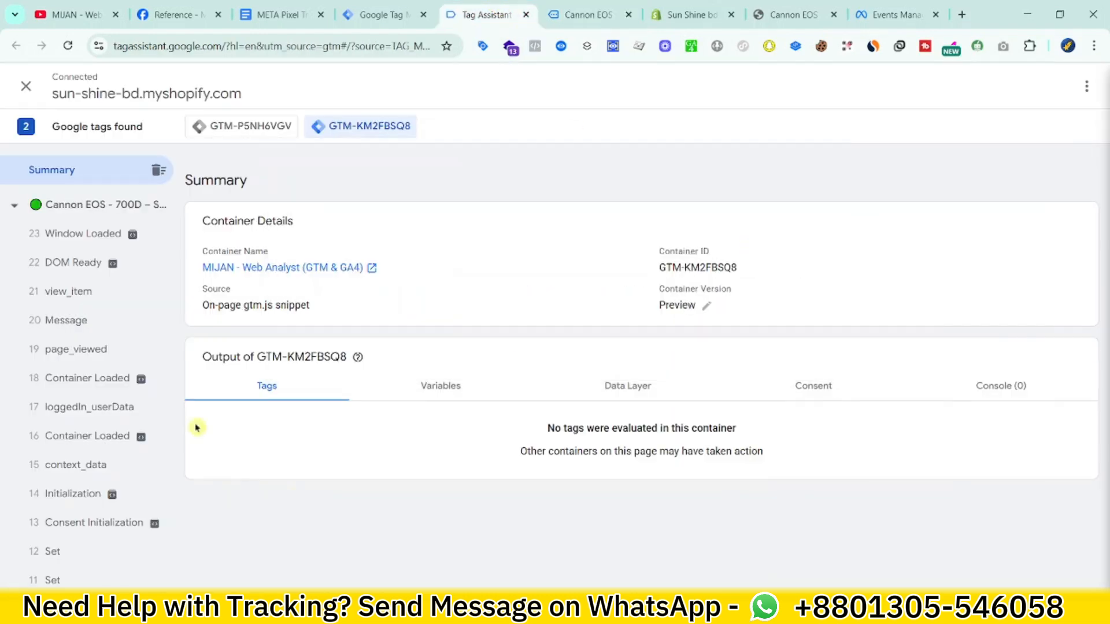
click(81, 293)
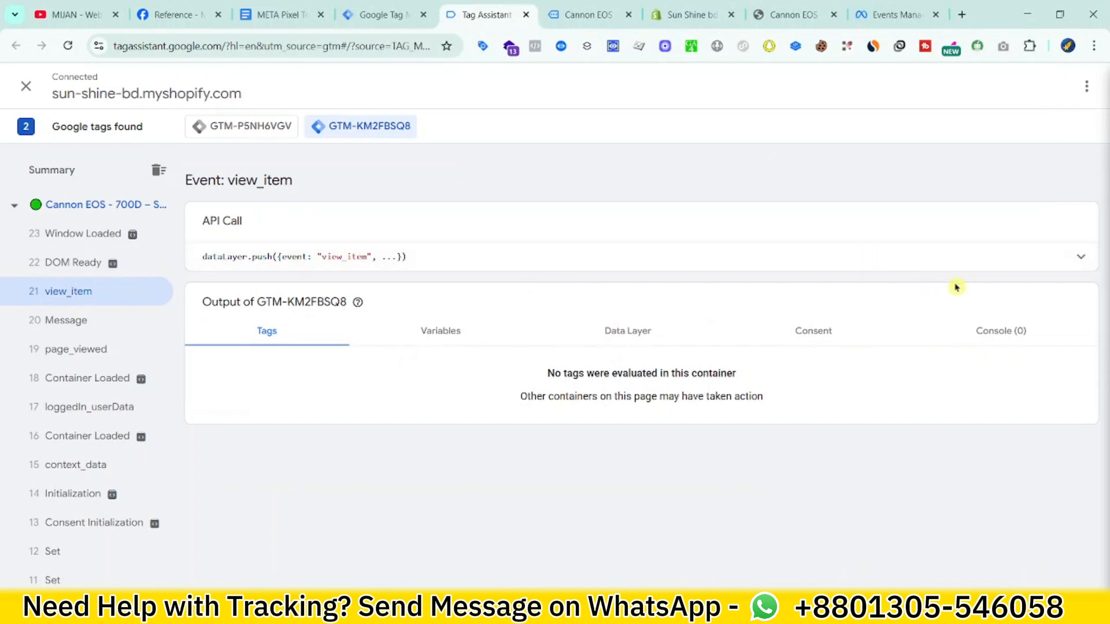
click(1061, 268)
Step: Examine the fb_browser_side parameters and the ecommerce item data in the view_item event's data layer push
scroll(659, 396, down, 6)
drag(292, 437, 200, 355)
triple_click(258, 400)
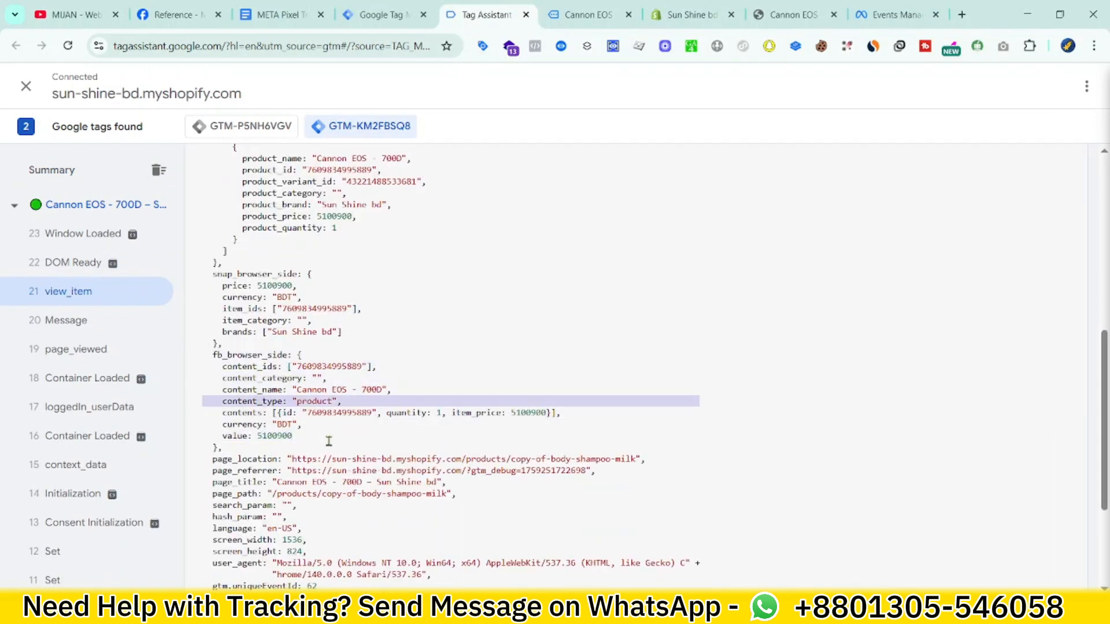
drag(293, 437, 200, 353)
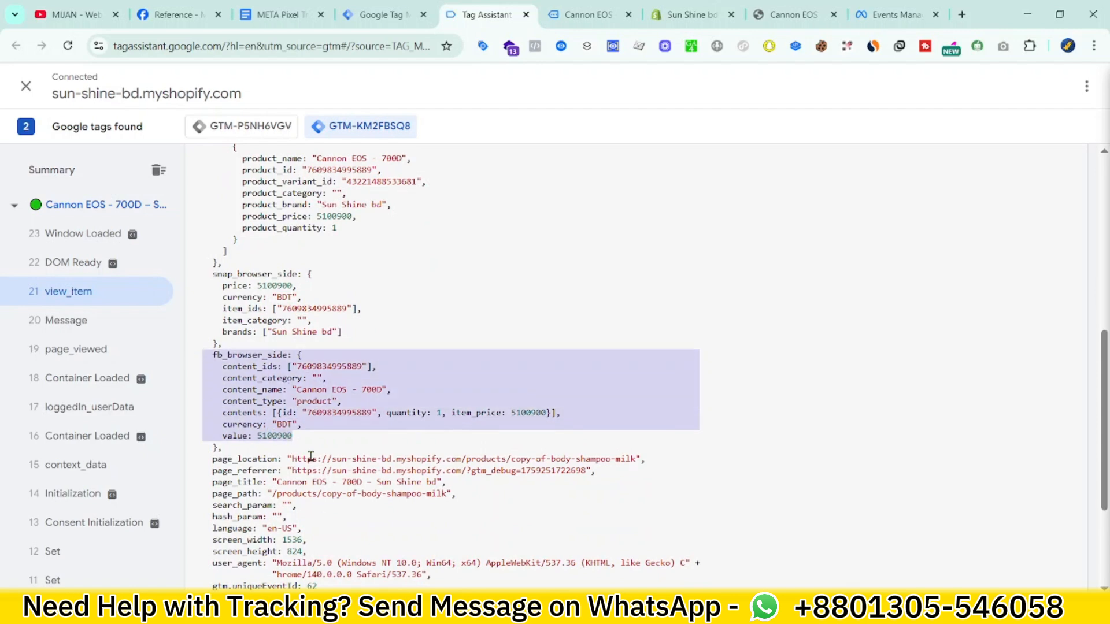
scroll(310, 456, up, 6)
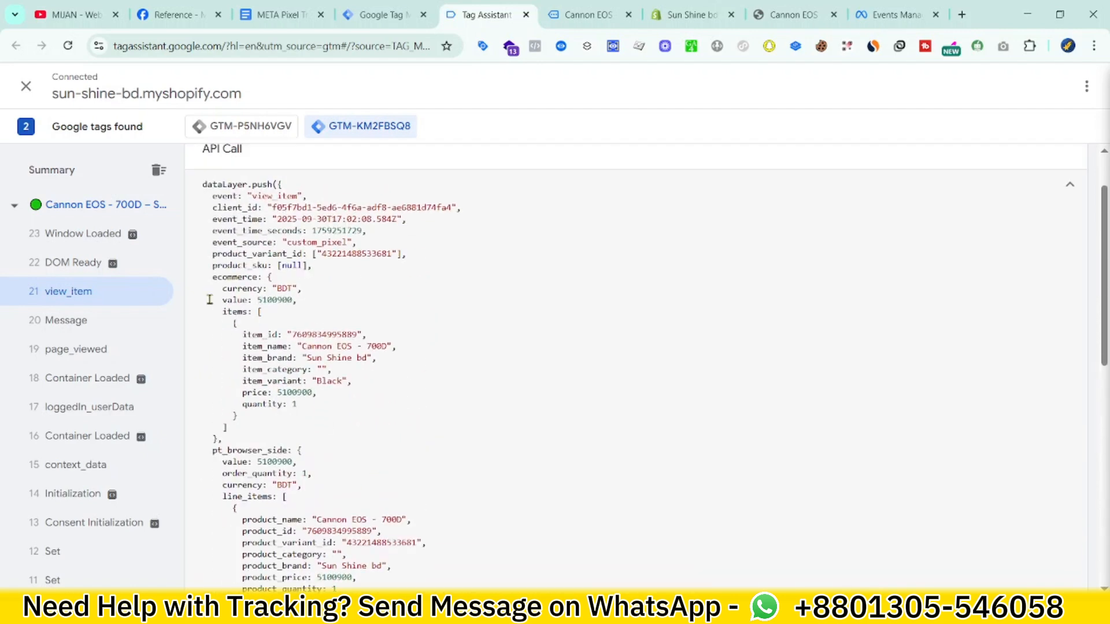
drag(215, 300, 332, 369)
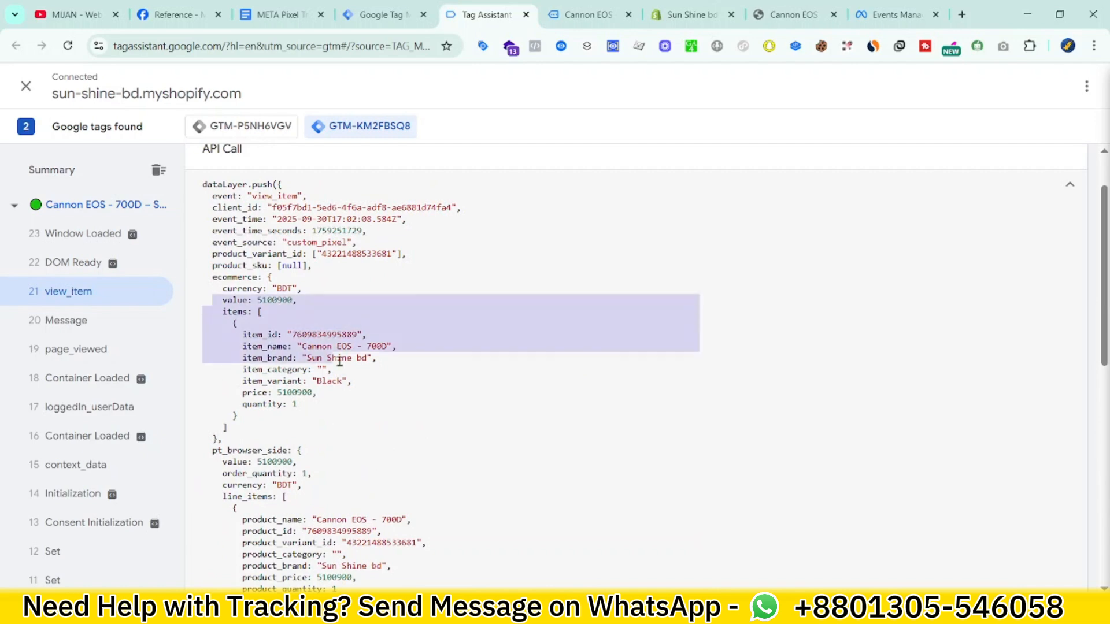
scroll(431, 421, down, 4)
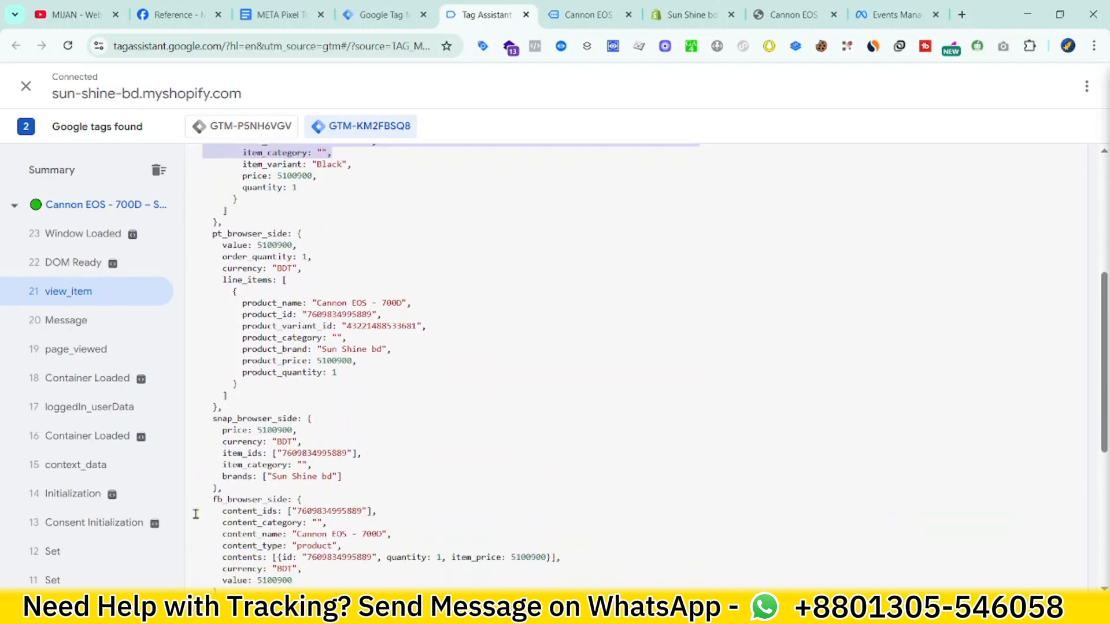
drag(195, 514, 440, 534)
scroll(439, 535, down, 3)
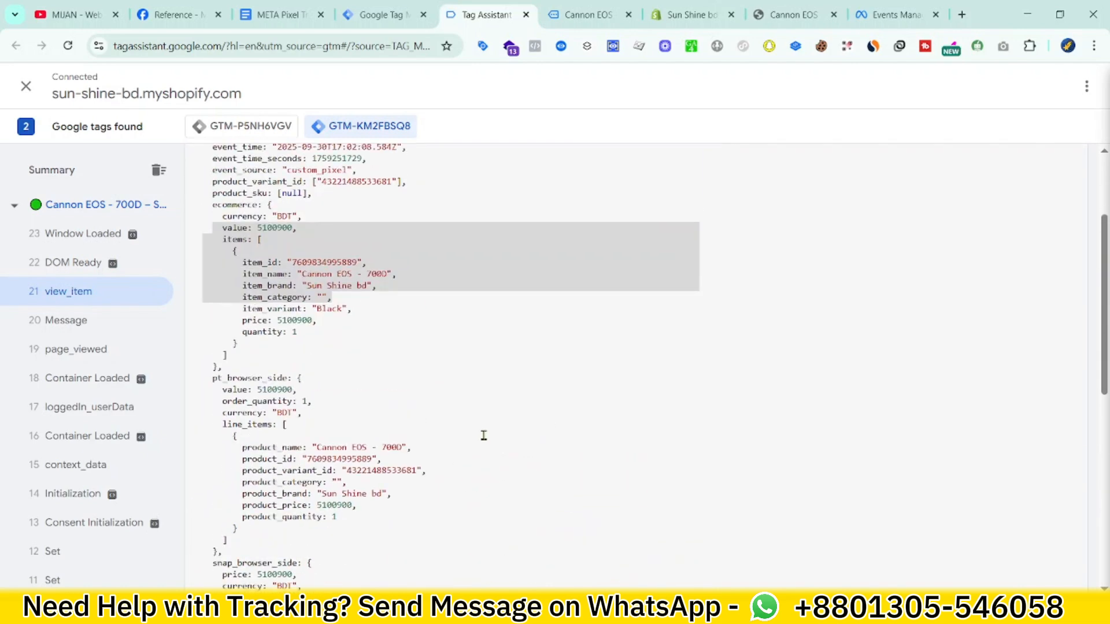
scroll(484, 435, up, 1)
Step: Review the ViewContent event's parameter list in the "META Pixel Tracking" document in Google Docs
click(371, 7)
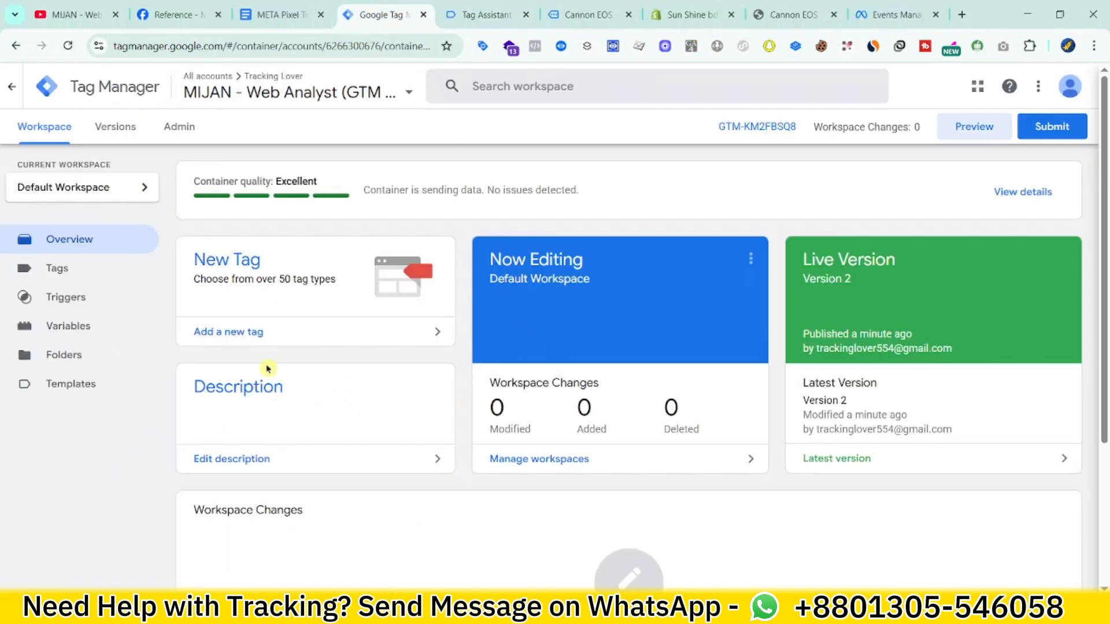
scroll(268, 368, down, 2)
scroll(255, 198, up, 2)
click(267, 15)
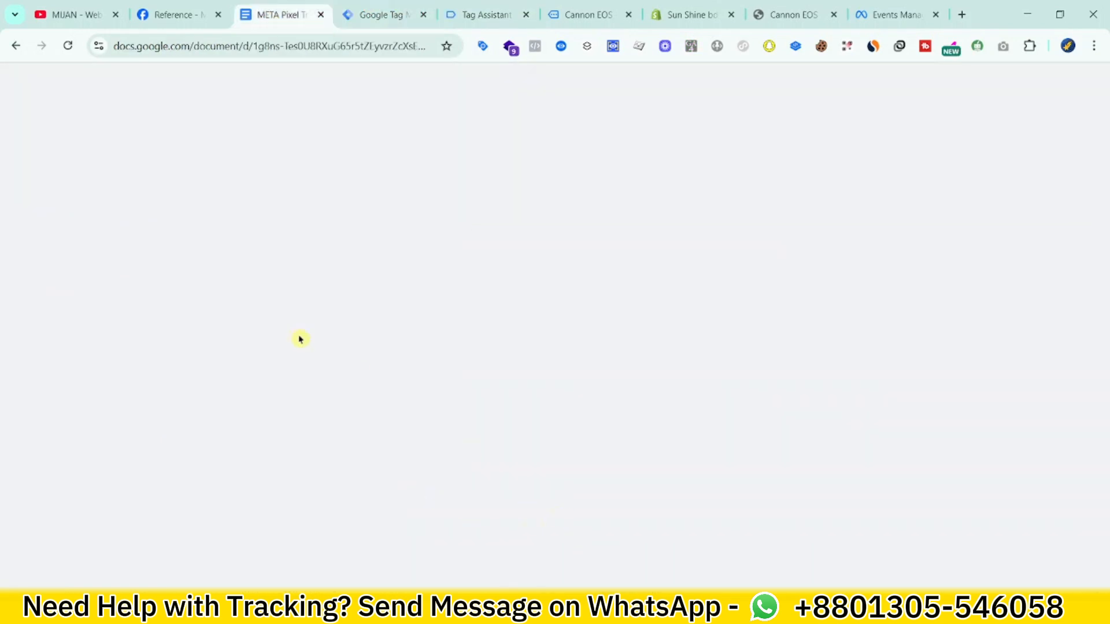
scroll(594, 490, down, 3)
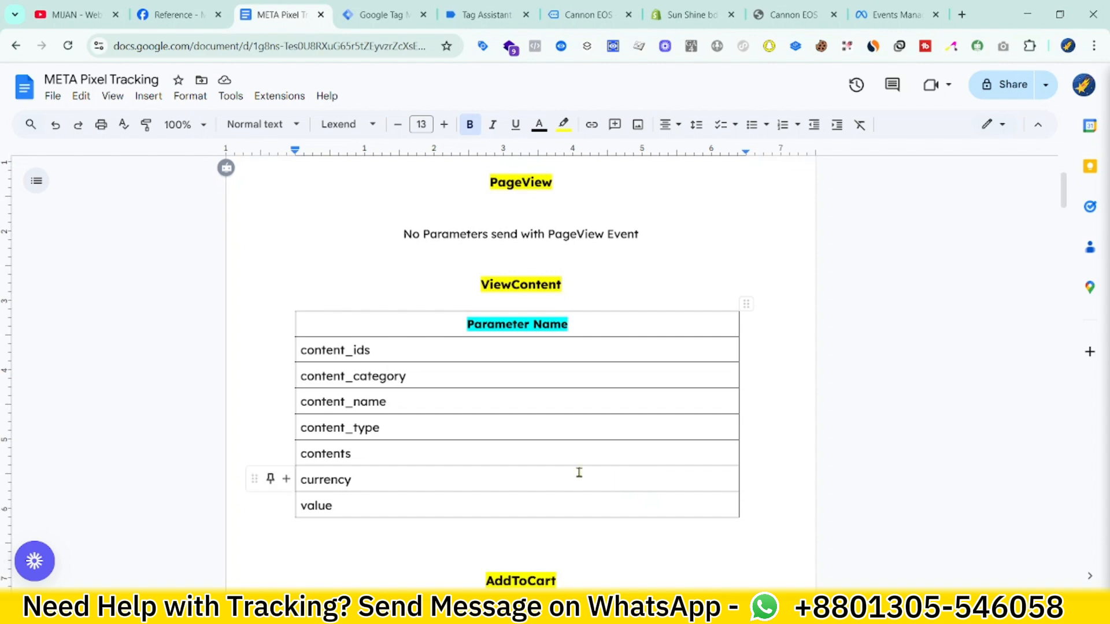
scroll(580, 472, down, 3)
scroll(654, 461, up, 3)
Step: Start a new user-defined variable of type Data Layer Variable in the Tag Manager container
key(ctrl+Tab)
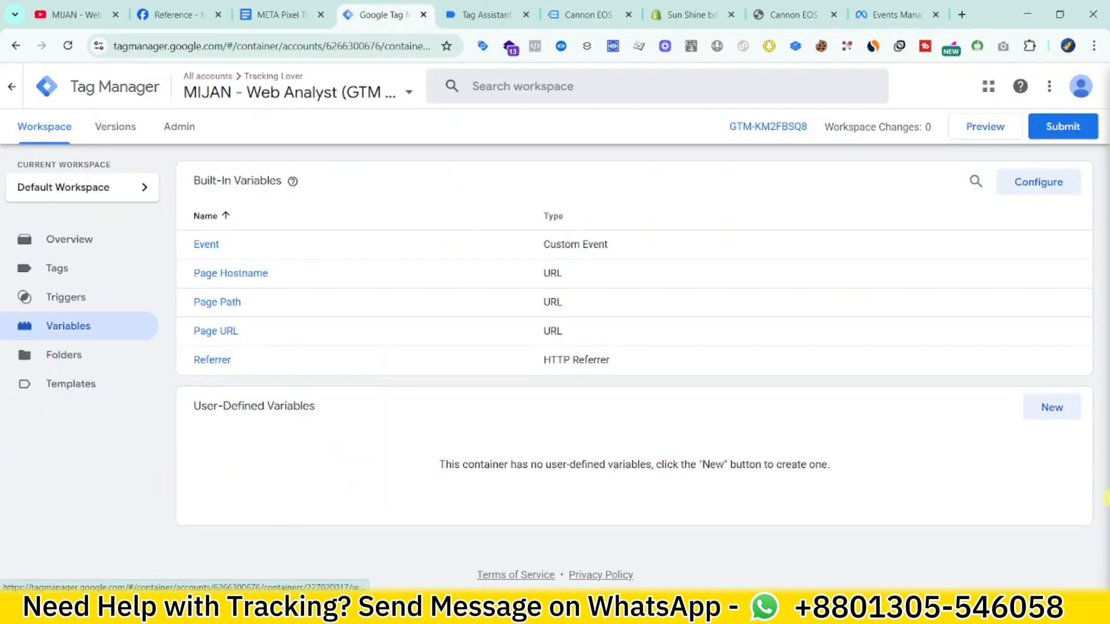
click(1053, 407)
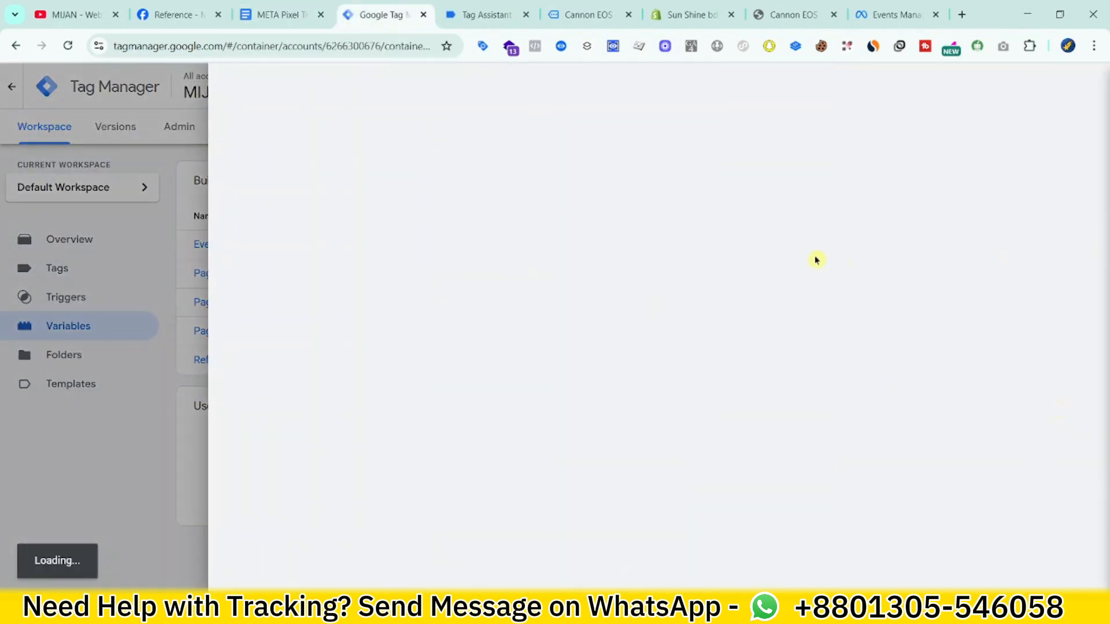
scroll(751, 462, down, 1)
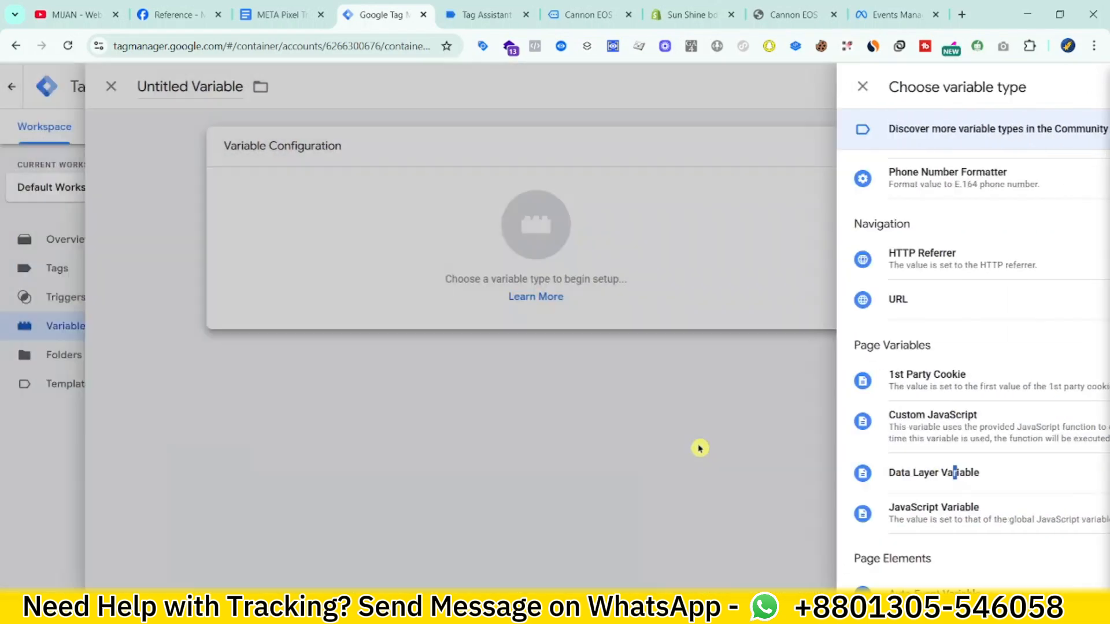
click(955, 473)
click(420, 292)
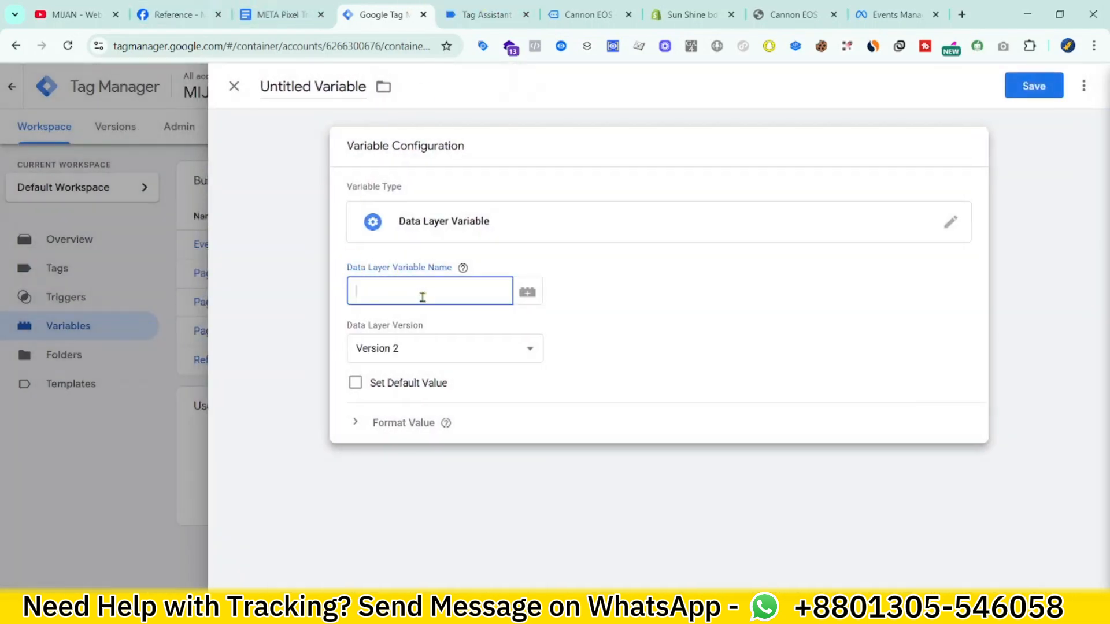
Step: Copy the key fb_browser_side from Tag Assistant's view_item event into the new variable's Data Layer Variable Name
click(471, 4)
scroll(549, 312, up, 3)
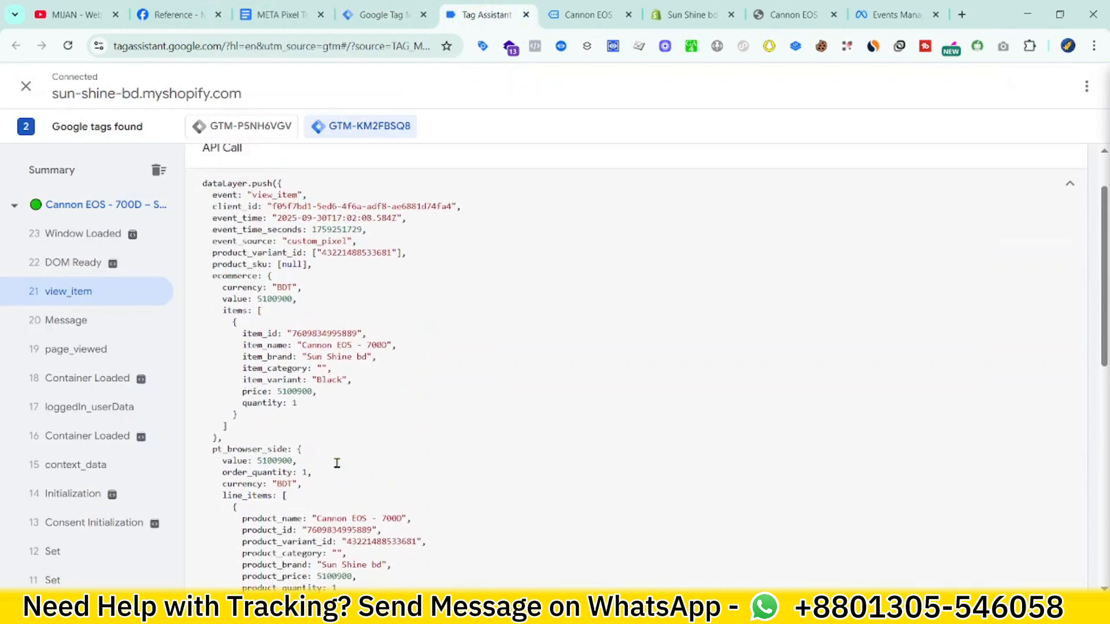
scroll(313, 457, down, 3)
scroll(216, 487, down, 2)
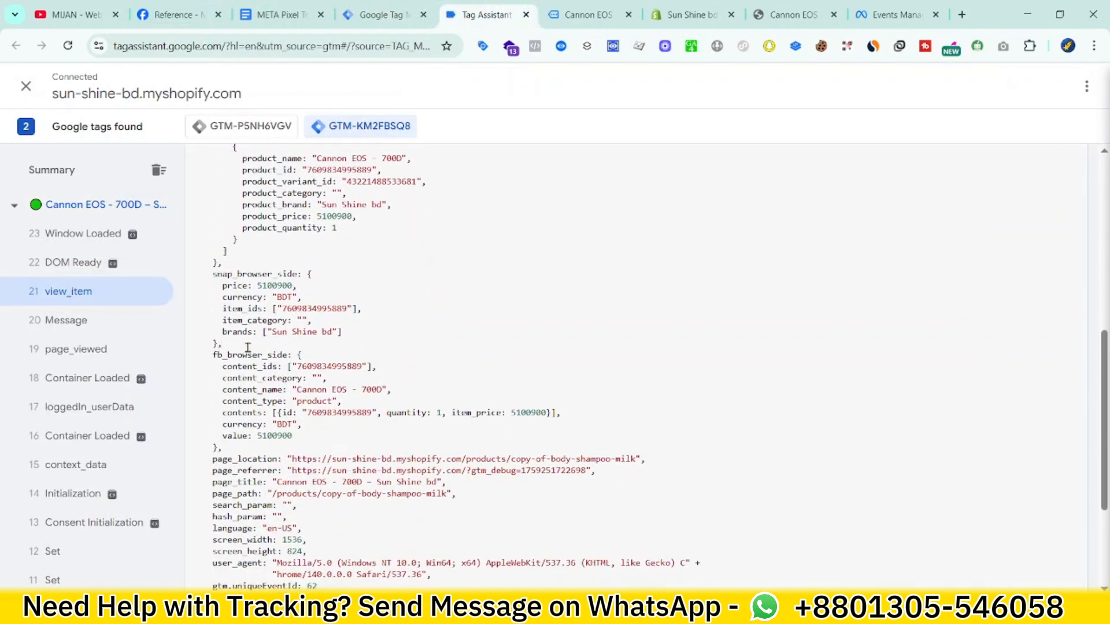
double_click(243, 355)
key(ctrl+c)
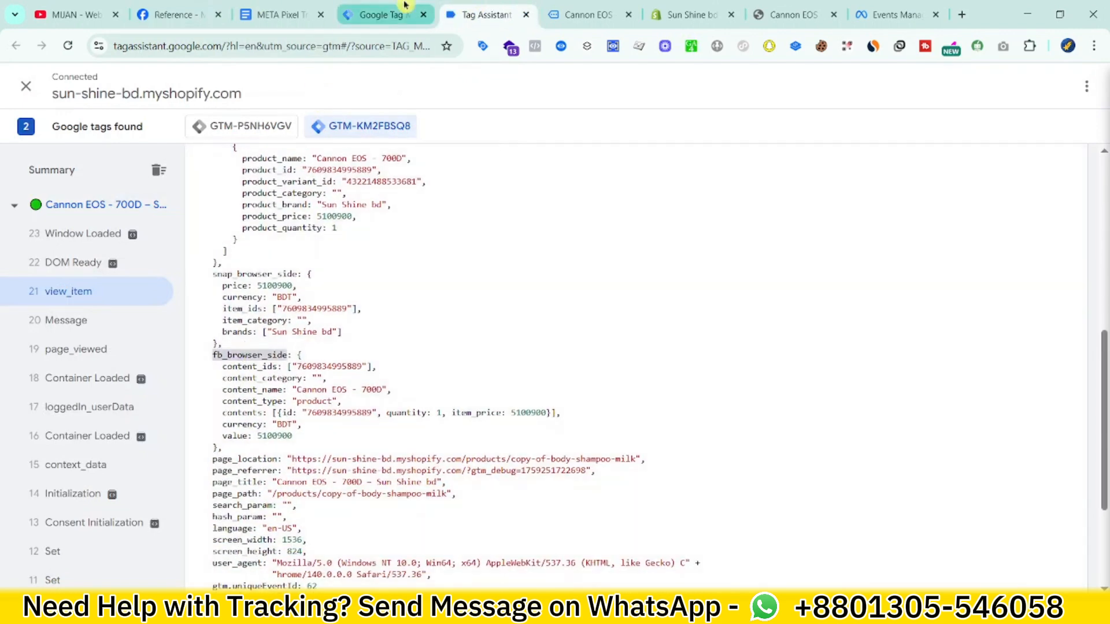
click(381, 15)
click(404, 292)
key(ctrl+v)
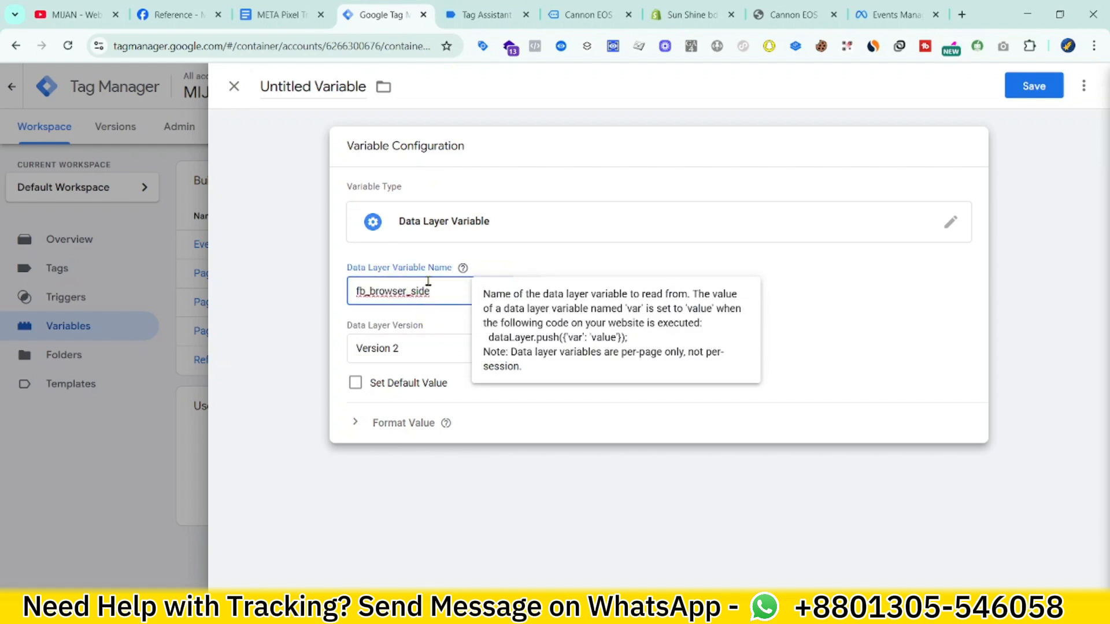
Step: Complete the Data Layer Variable Name as fb_browser_side.content_ids, copying the content_ids key from Tag Assistant
click(485, 8)
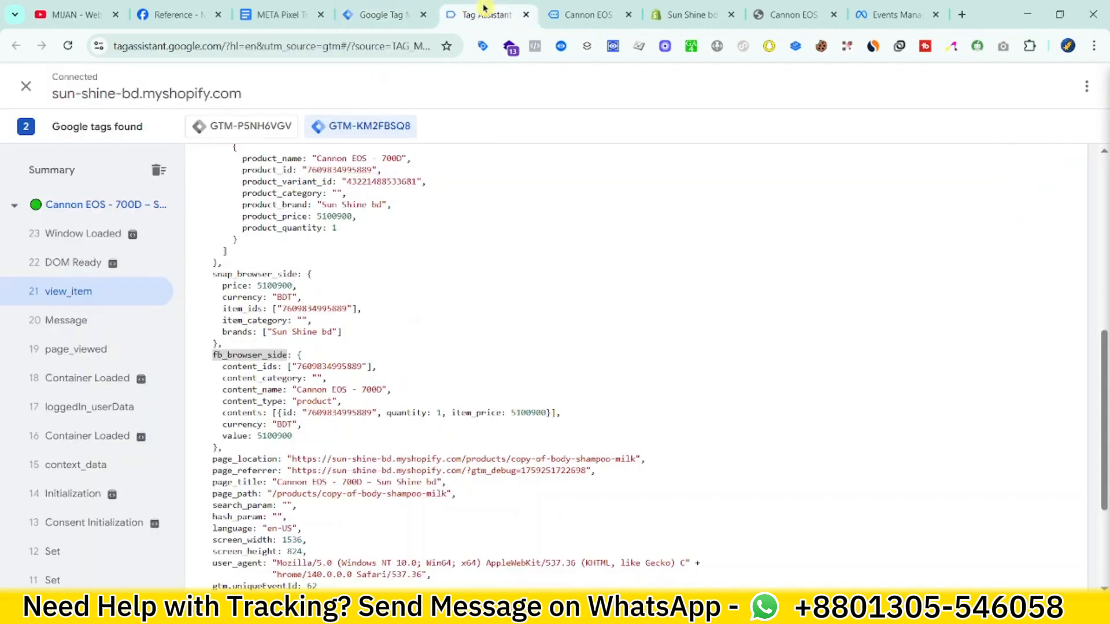
double_click(250, 367)
click(373, 15)
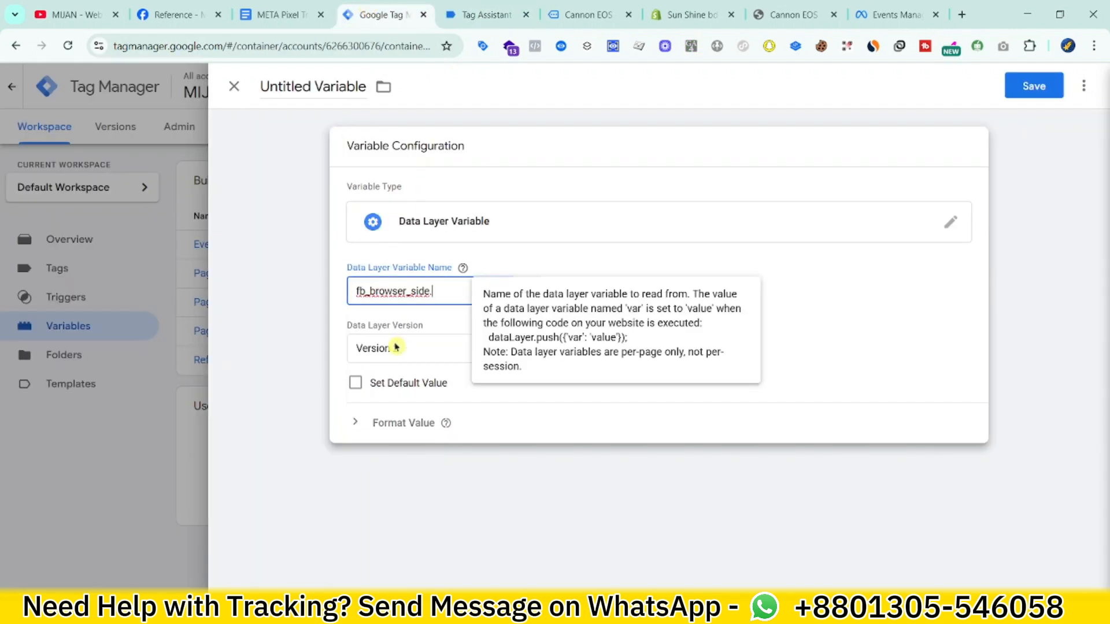
key(ctrl+v)
Step: Title the variable "dlv - content_ids" and save it
double_click(304, 85)
triple_click(303, 83)
text(dlv -)
key(ctrl+v)
click(1042, 89)
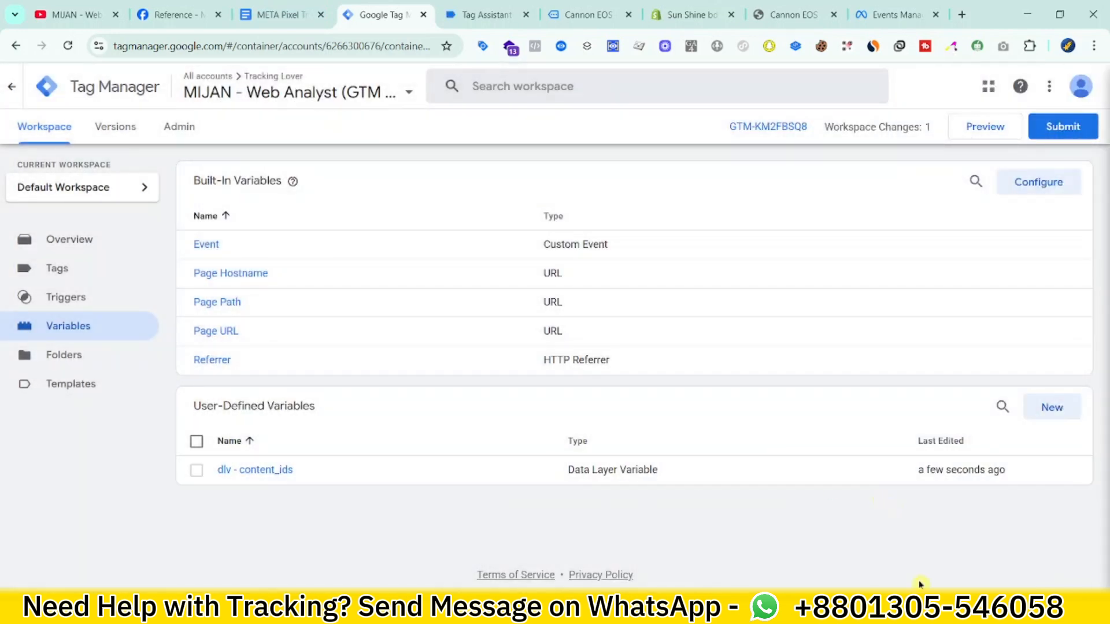
Step: Check the document's parameter list and create the Data Layer Variable "dlv - content_category" reading fb_browser_side.content_category
click(271, 15)
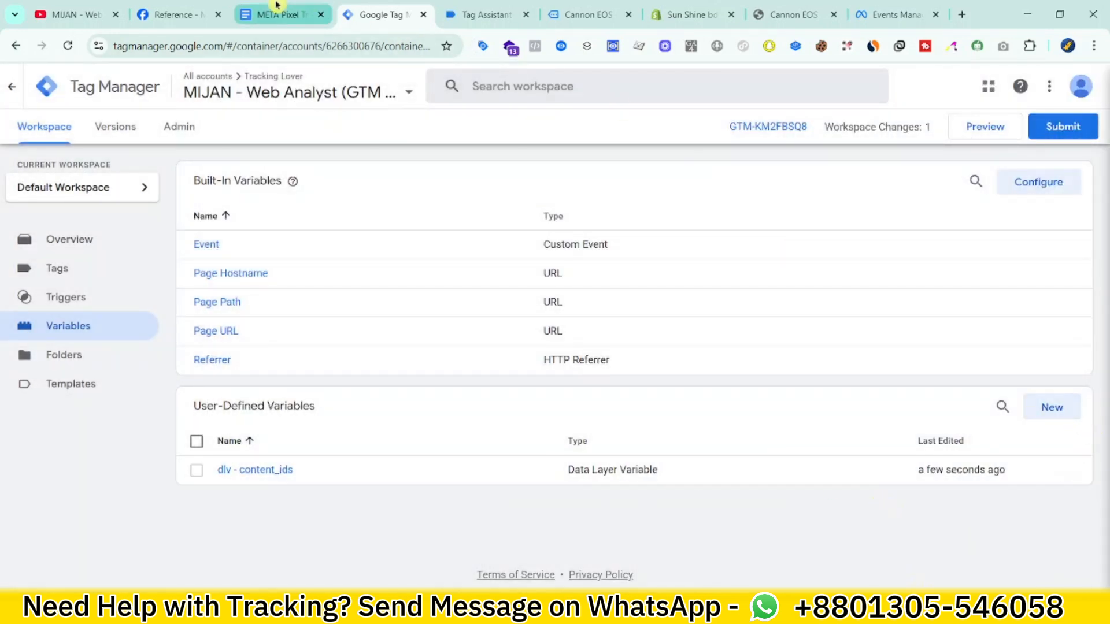
scroll(468, 387, down, 2)
scroll(469, 386, up, 4)
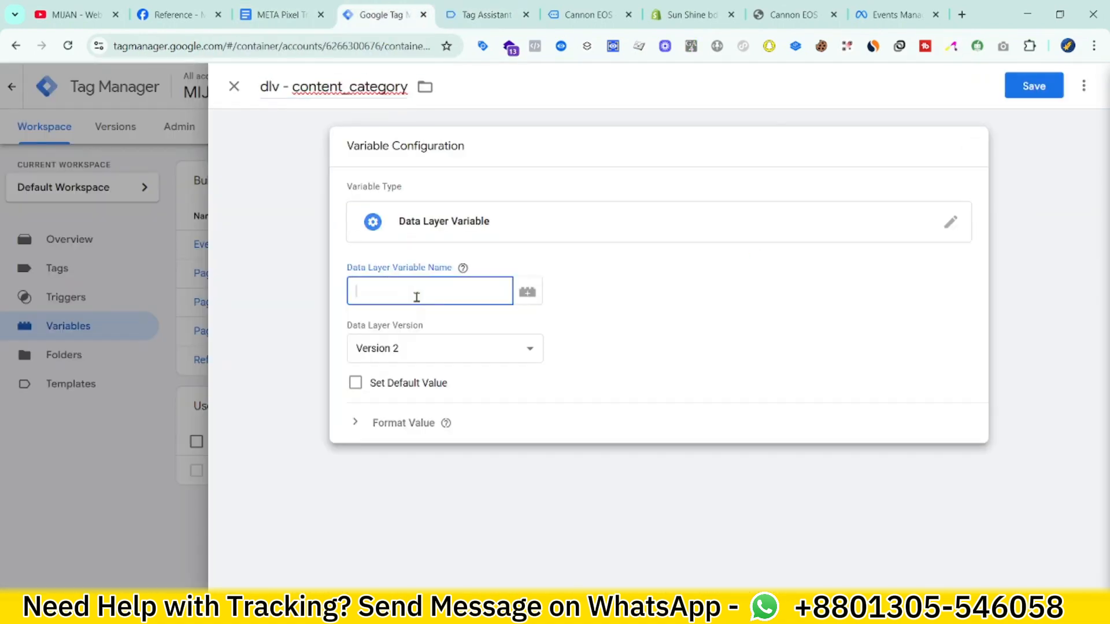
text(fb_browser_side.content_category)
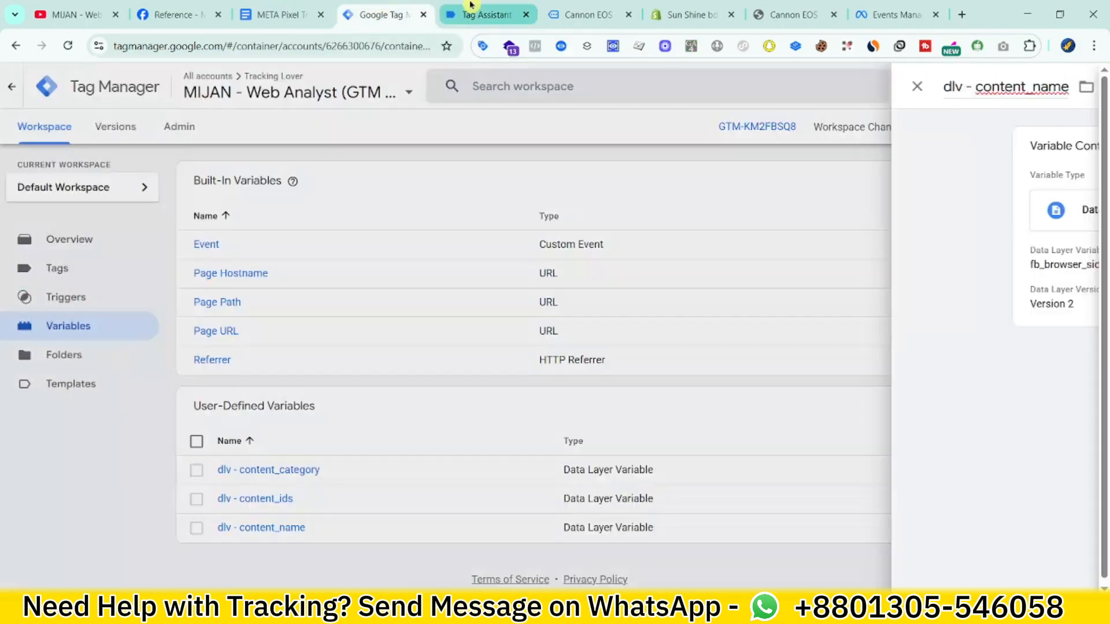
Step: Get the next parameter key from Tag Assistant and enter "fb_browser_side." as the prefix in the untitled variable's Data Layer Variable Name
click(471, 4)
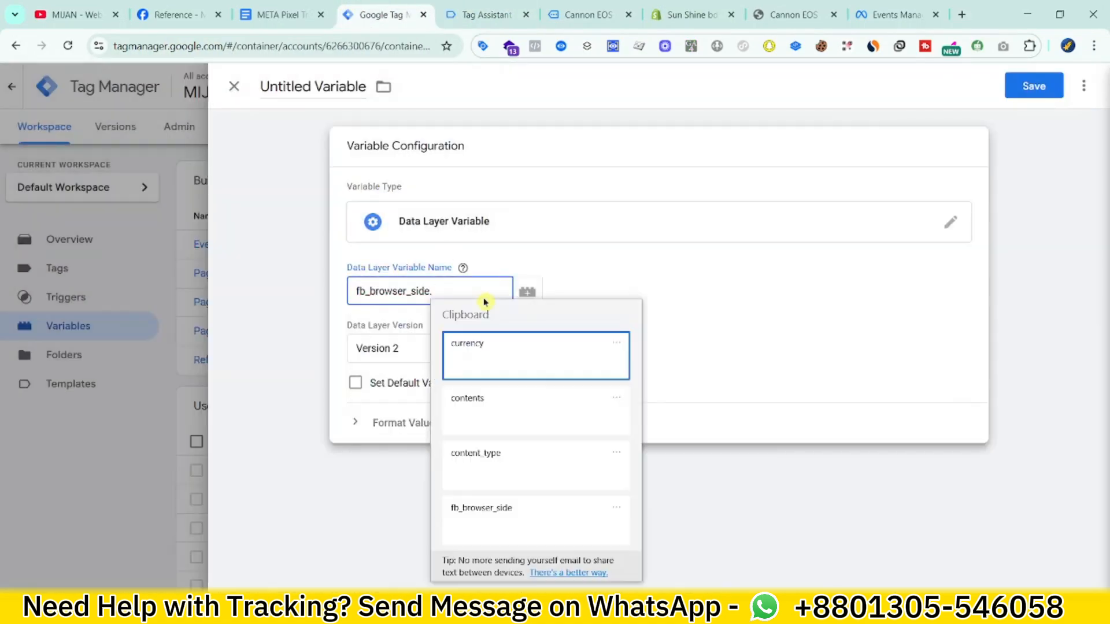
text(.)
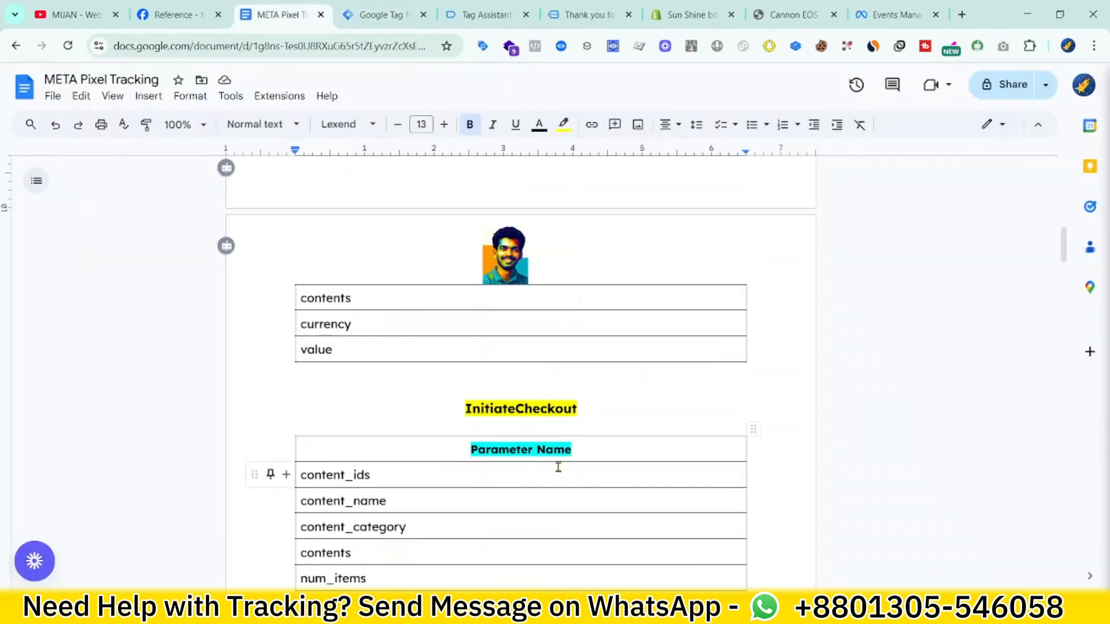
Step: Review the InitiateCheckout and Purchase parameter lists in the "META Pixel Tracking" document
scroll(558, 466, down, 2)
scroll(559, 315, down, 6)
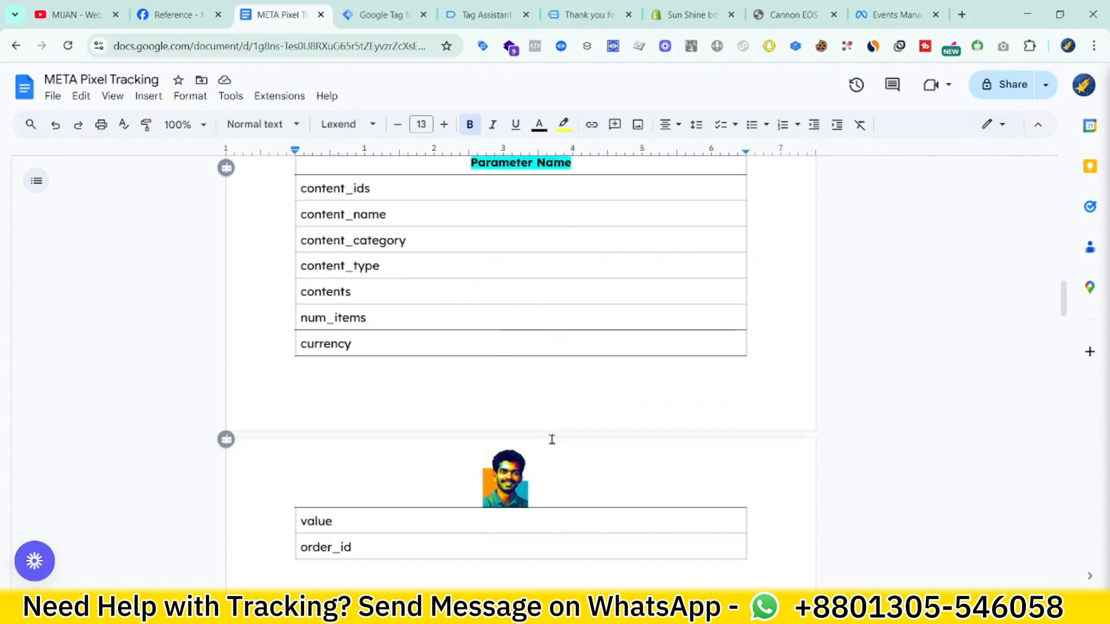
scroll(549, 441, up, 3)
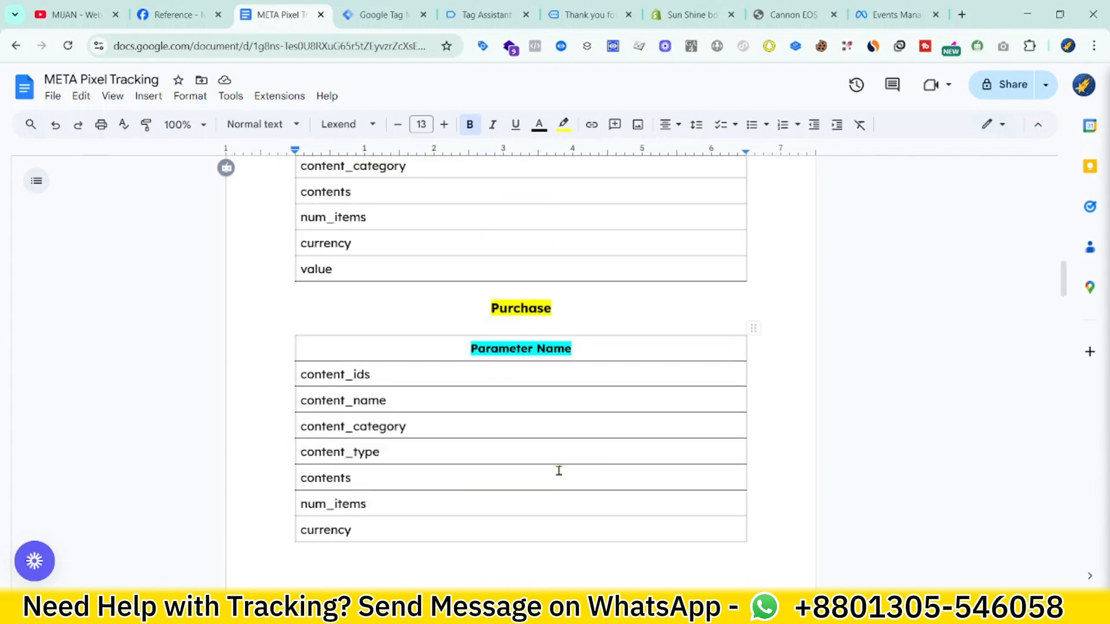
Step: Check the end of the document's Purchase parameter list and examine the customer and ecommerce fields of the purchase event in Tag Assistant
scroll(495, 511, down, 5)
scroll(495, 513, up, 1)
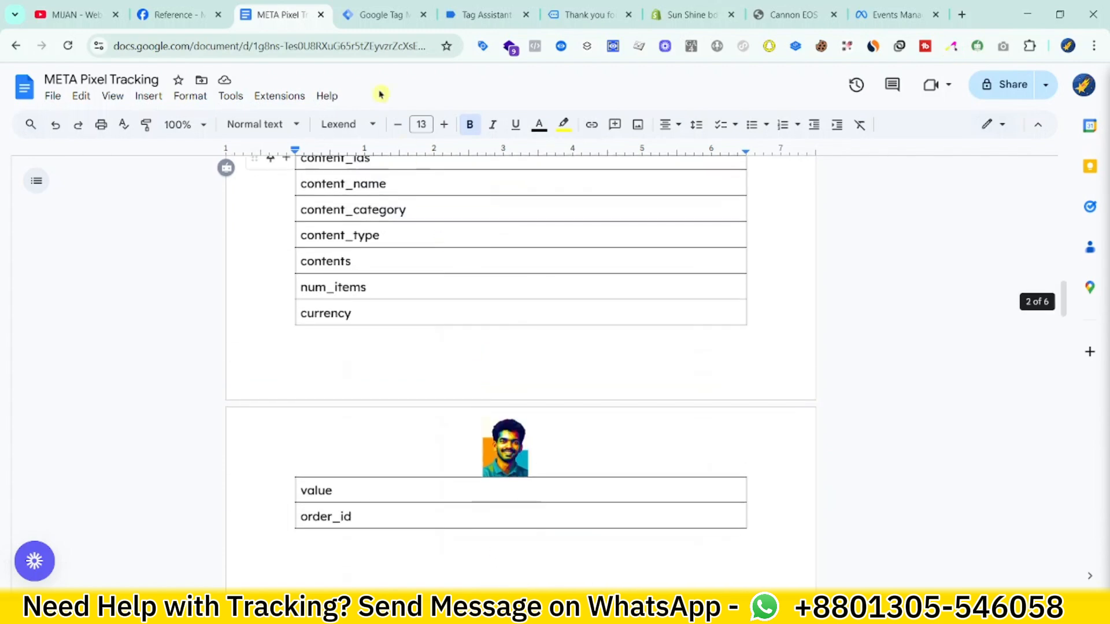
click(379, 21)
click(480, 15)
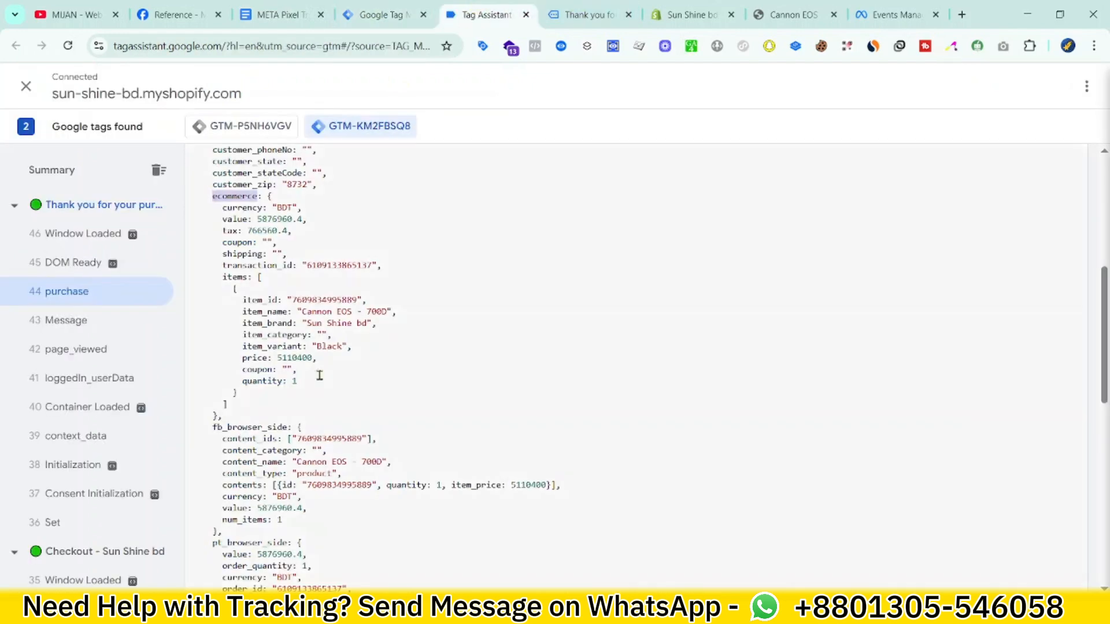
scroll(344, 456, up, 5)
scroll(468, 493, up, 1)
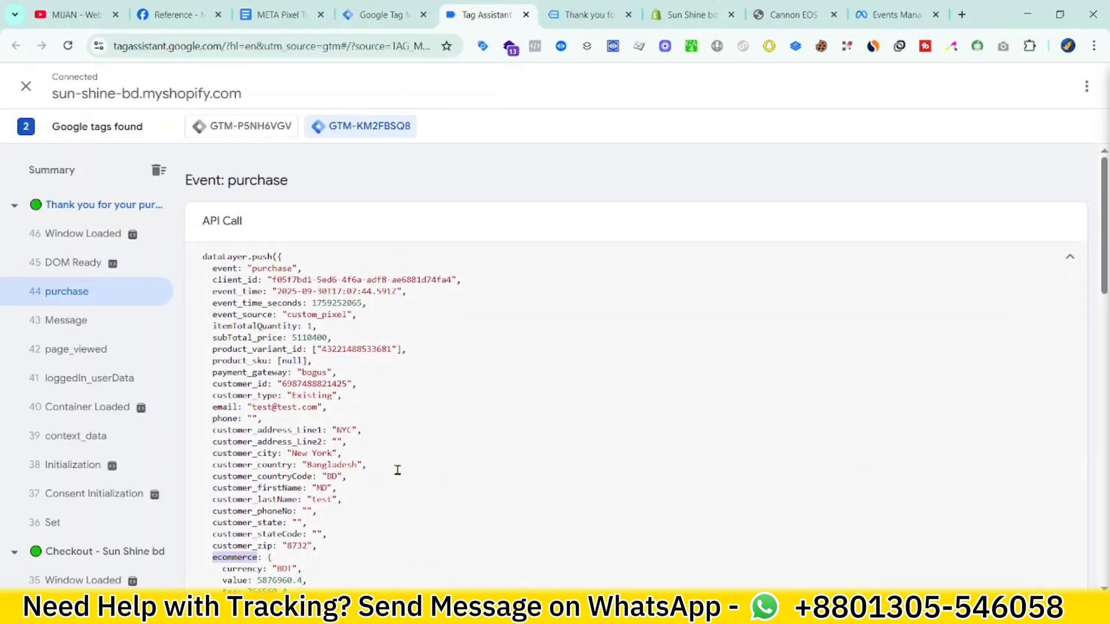
scroll(398, 474, down, 3)
scroll(404, 486, up, 2)
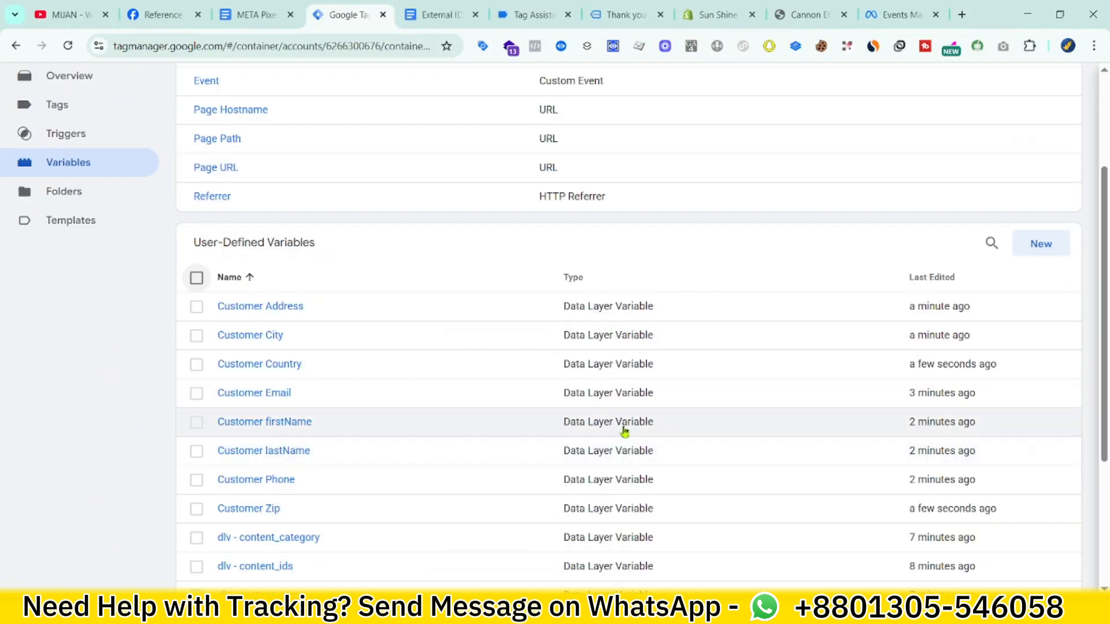
Step: Start a new user-defined variable in Google Tag Manager and choose the Custom JavaScript type
scroll(622, 426, up, 1)
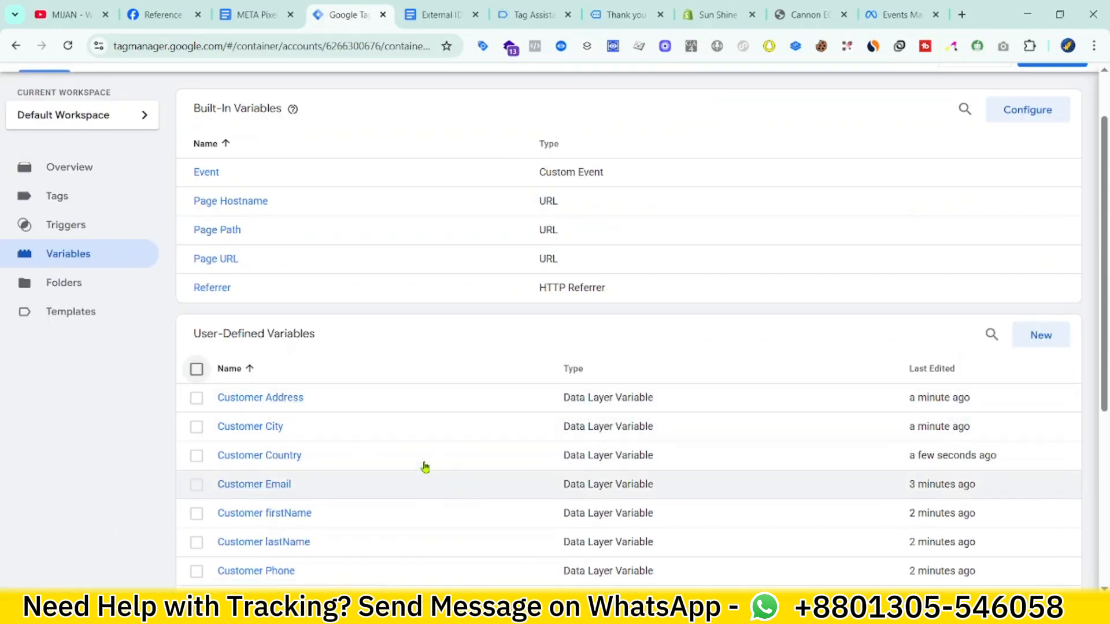
scroll(399, 414, down, 1)
scroll(842, 312, up, 1)
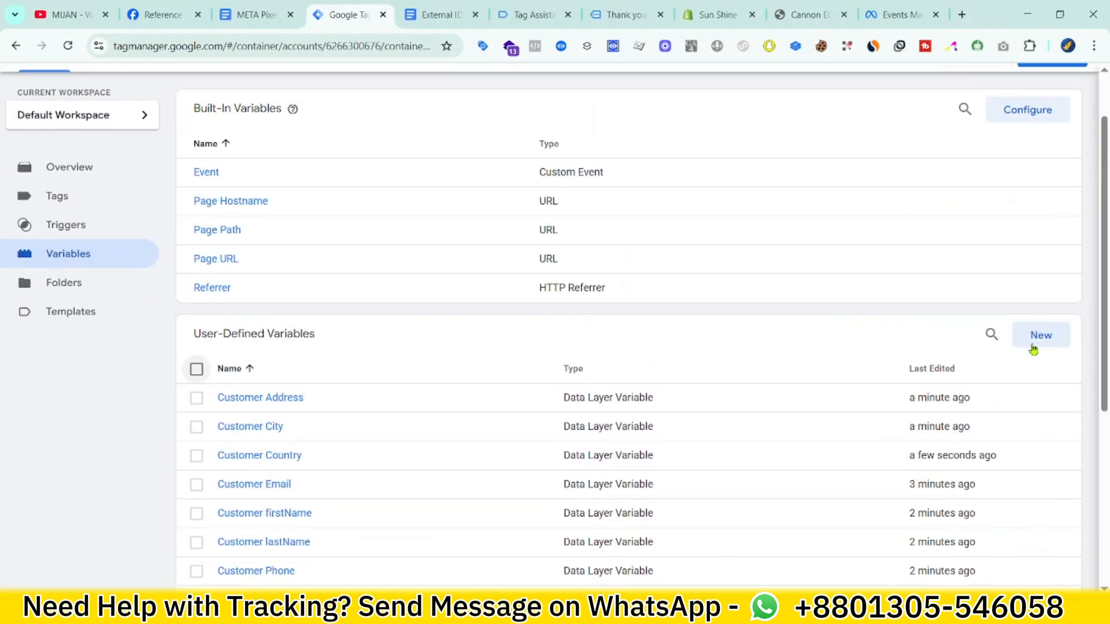
click(1040, 335)
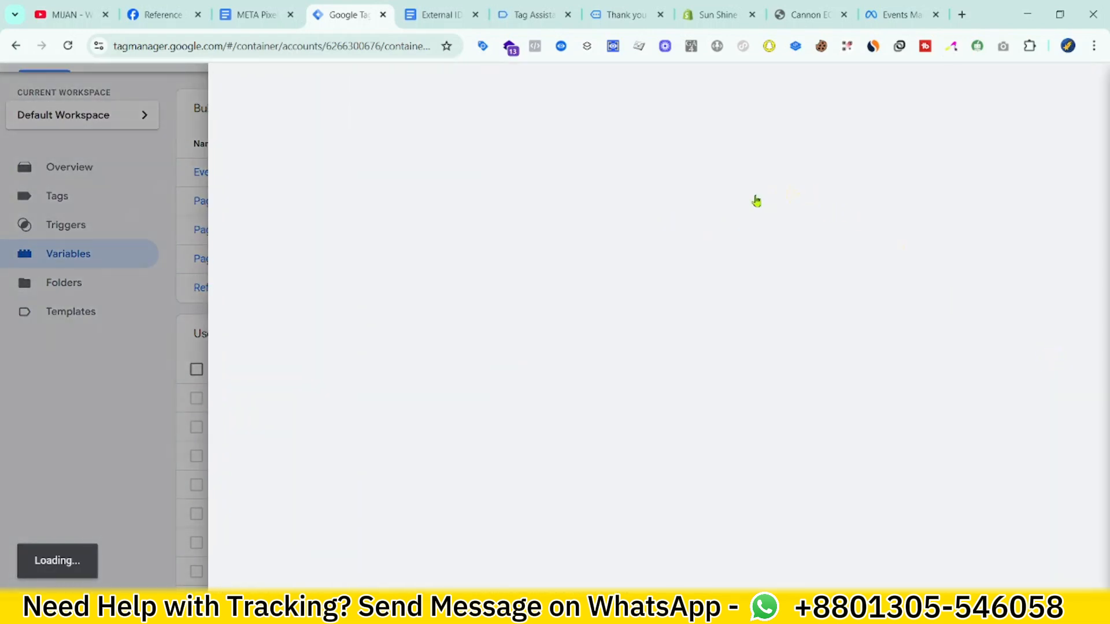
click(715, 214)
scroll(736, 426, down, 3)
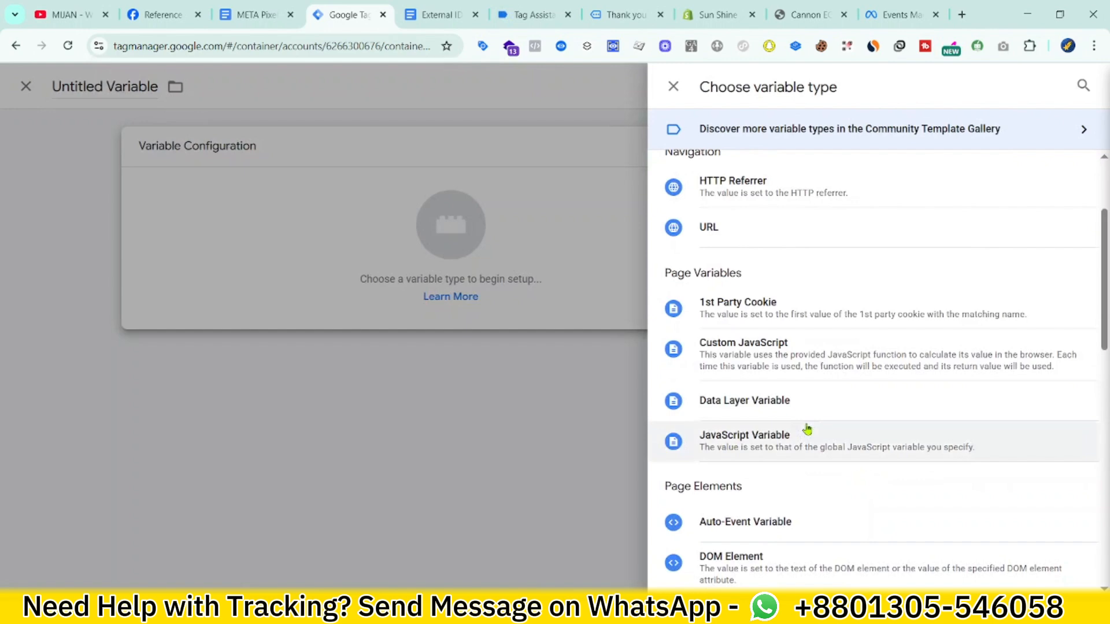
click(804, 363)
Step: Copy the whole Custom JavaScript External ID function from the "External ID Code" document into the variable's Custom JavaScript code
key(ctrl+Tab)
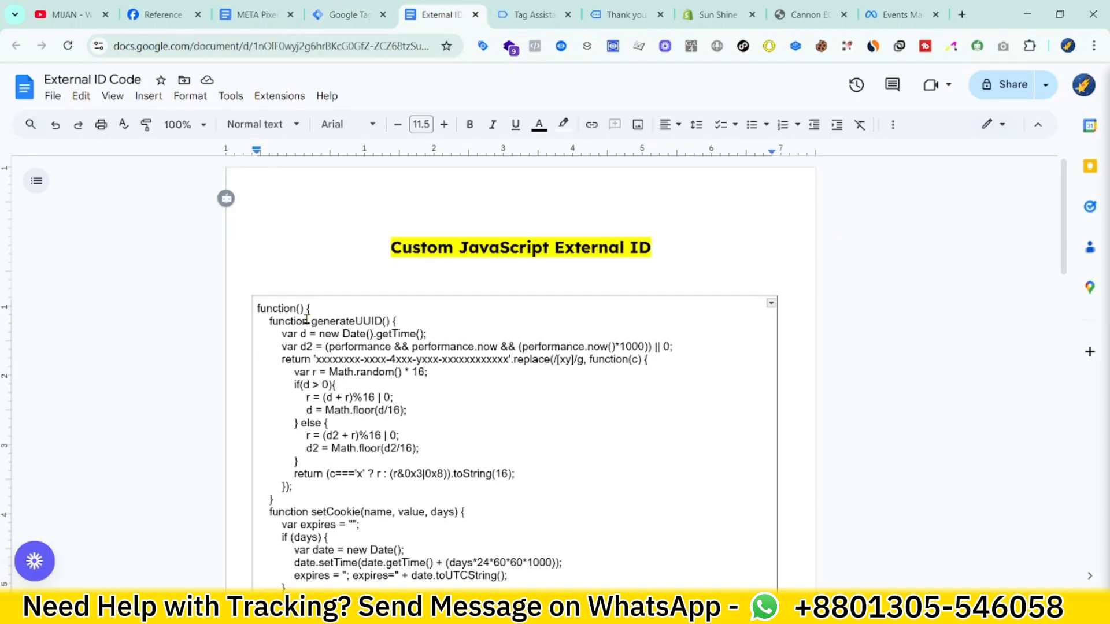
drag(256, 307, 325, 347)
scroll(388, 384, down, 13)
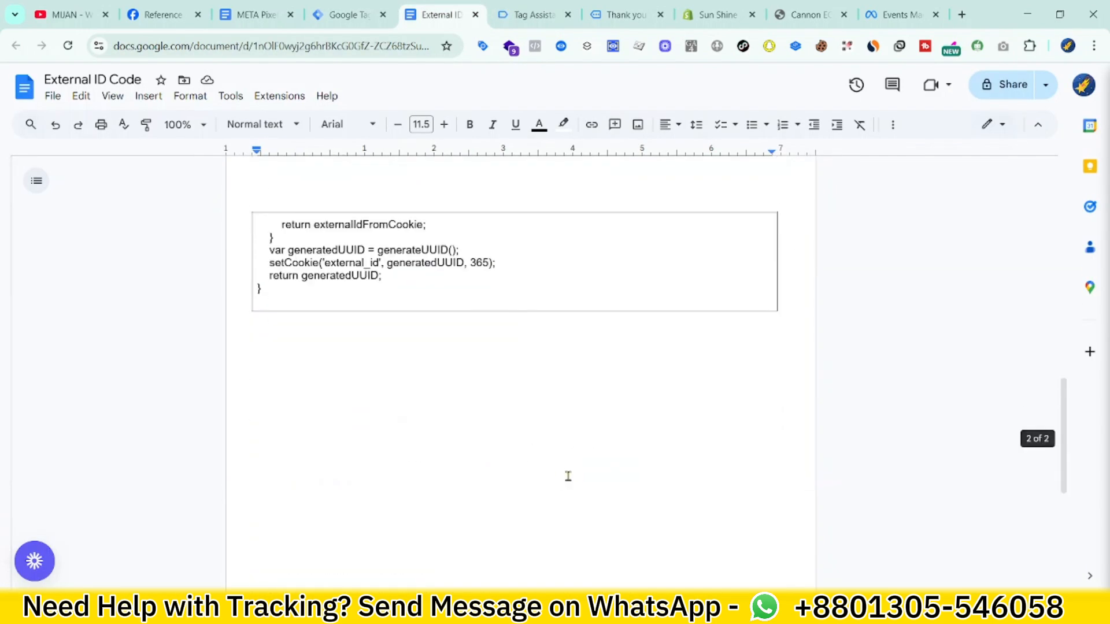
scroll(283, 232, up, 2)
shift+click(277, 289)
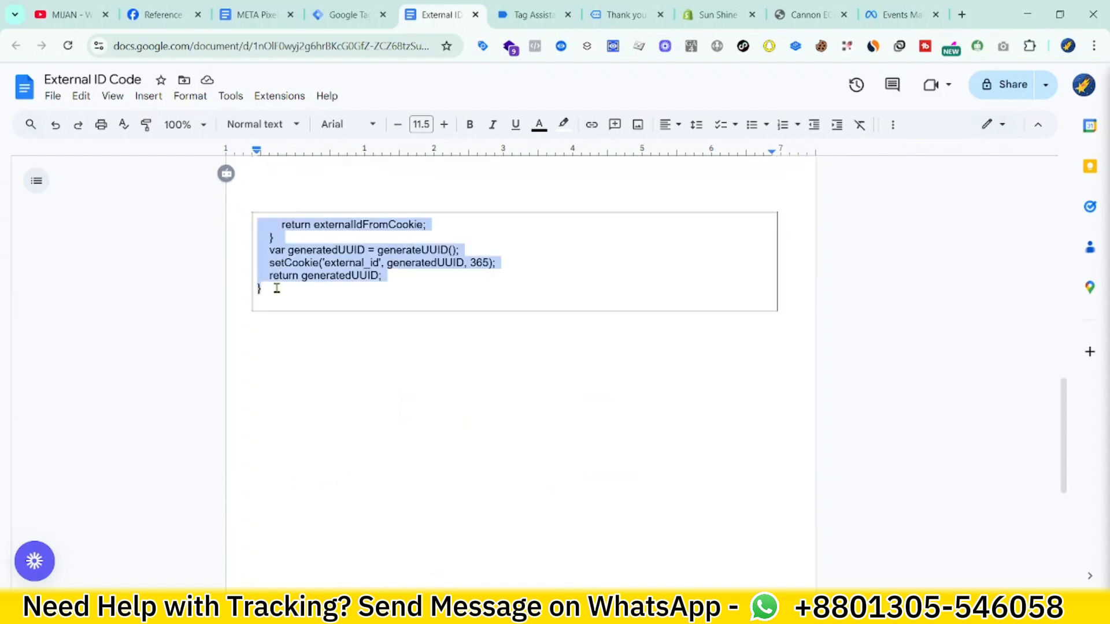
right_click(307, 269)
click(376, 161)
click(347, 15)
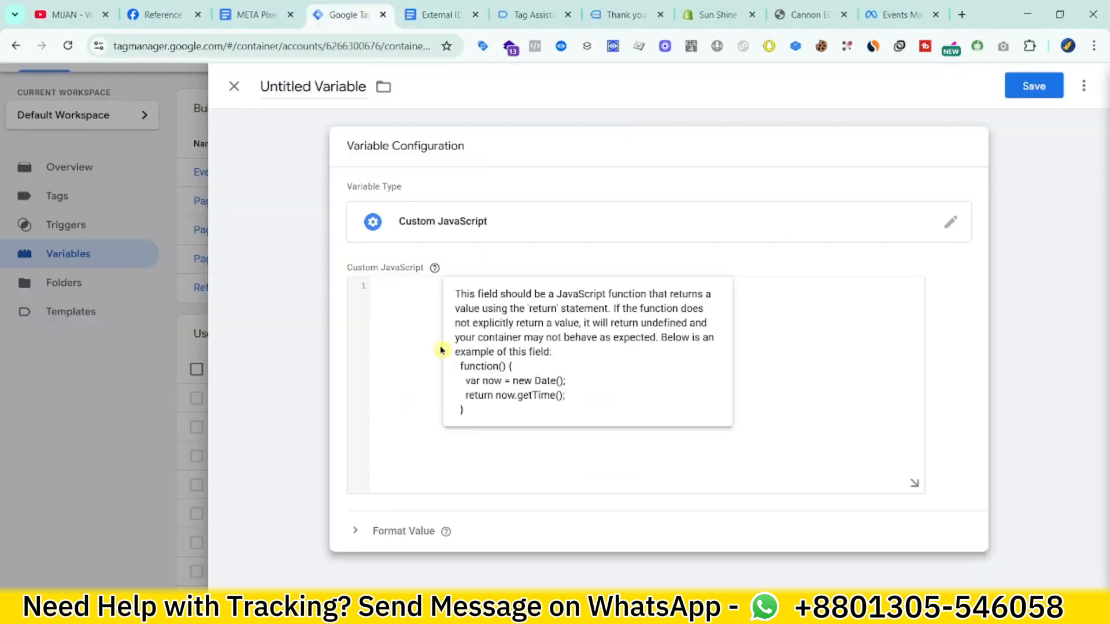
key(ctrl+v)
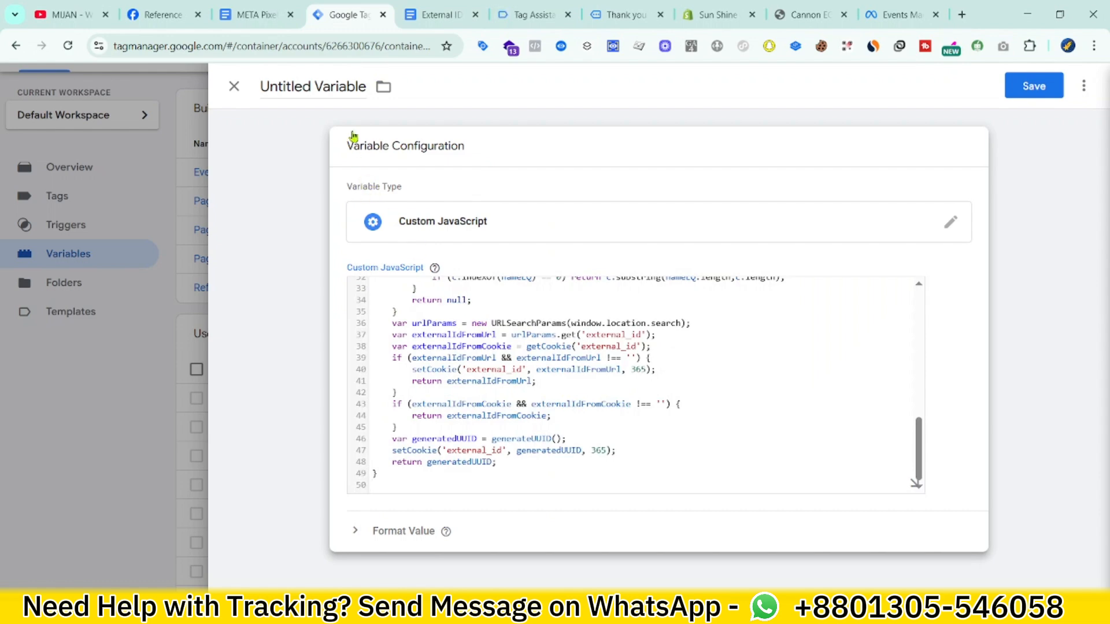
Step: Title the variable "cJS - External ID" and save it
click(337, 85)
text(cJS - External)
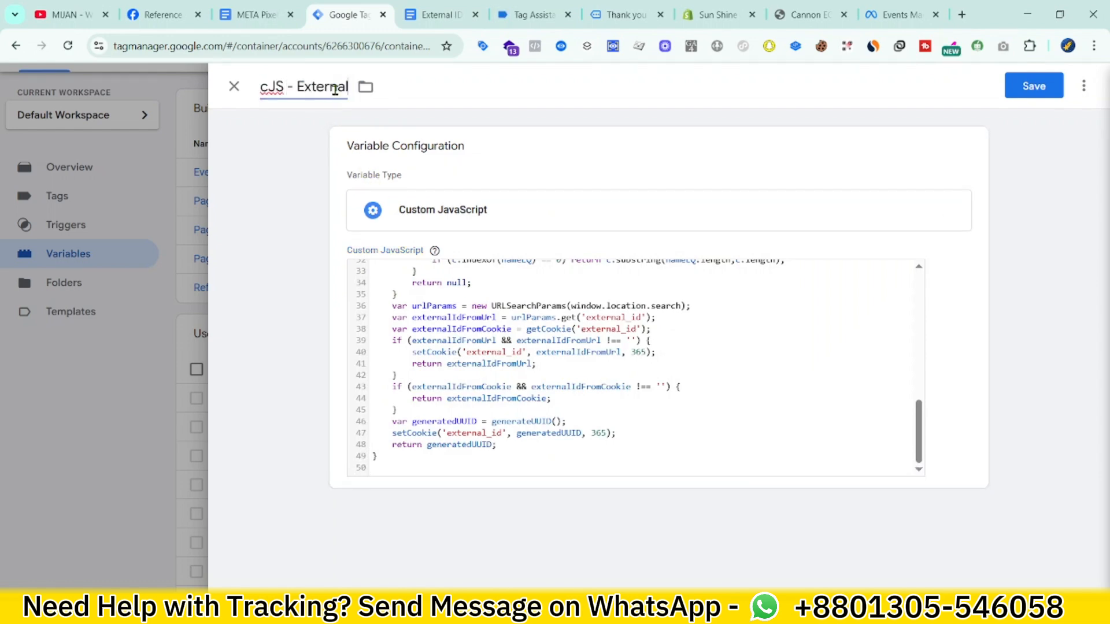
text( ID)
click(1034, 86)
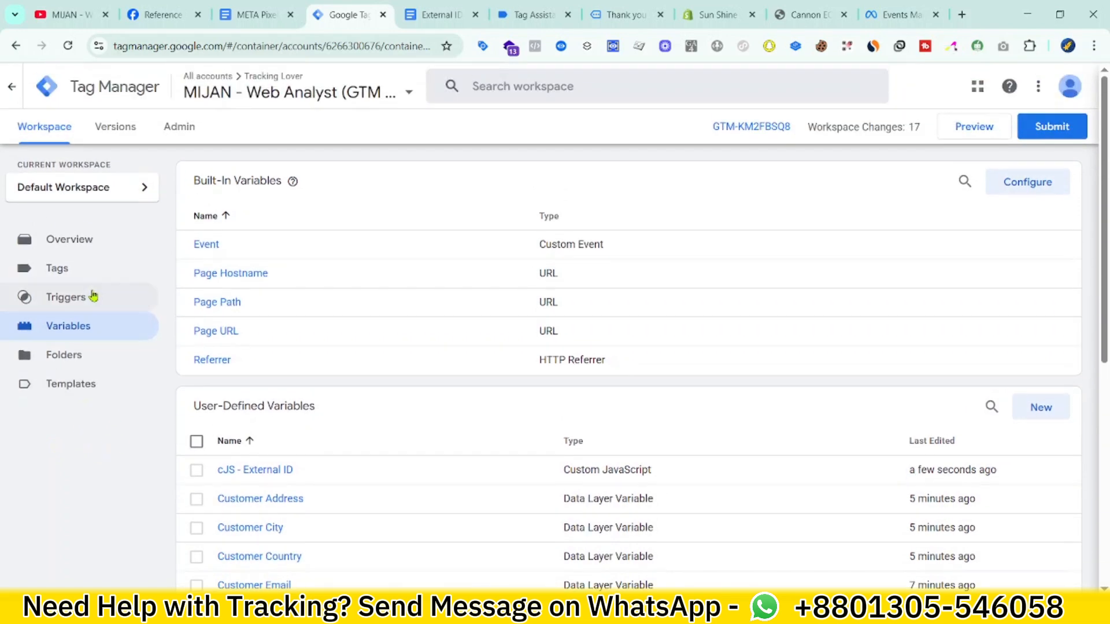
Step: Create a Custom Event trigger with the event name page_viewed, firing on all custom events
click(93, 298)
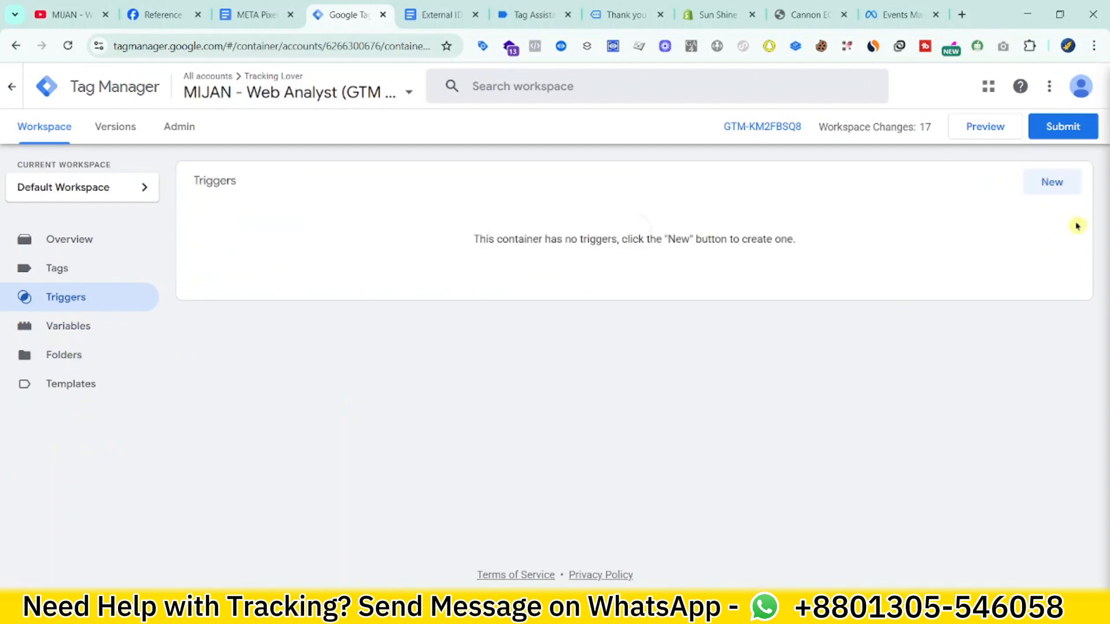
click(1051, 182)
click(674, 275)
scroll(852, 468, down, 5)
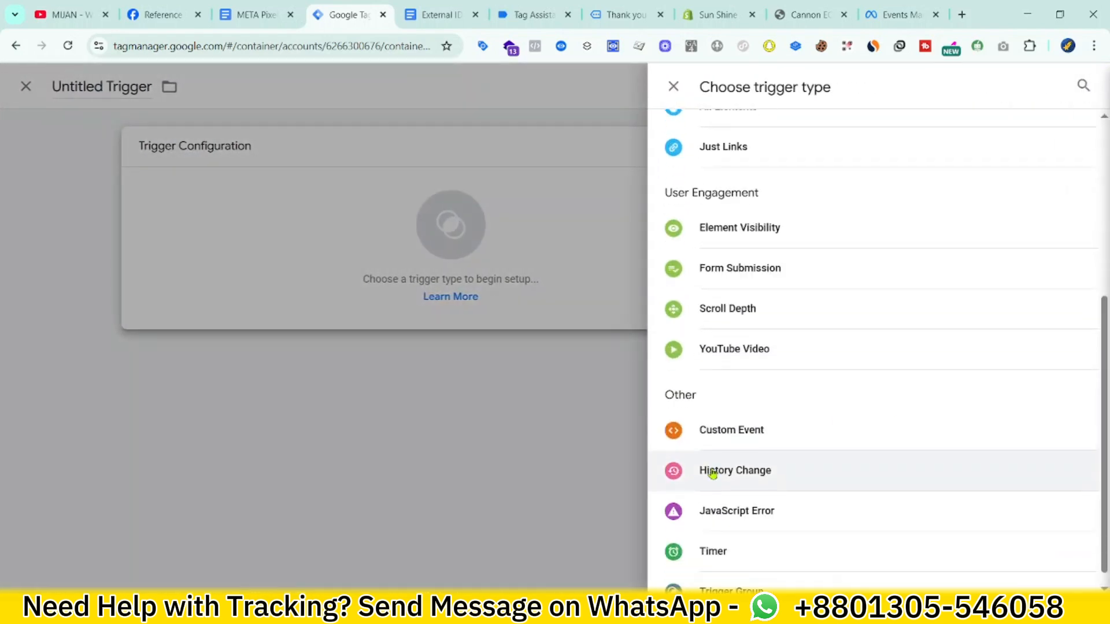
click(772, 412)
click(436, 292)
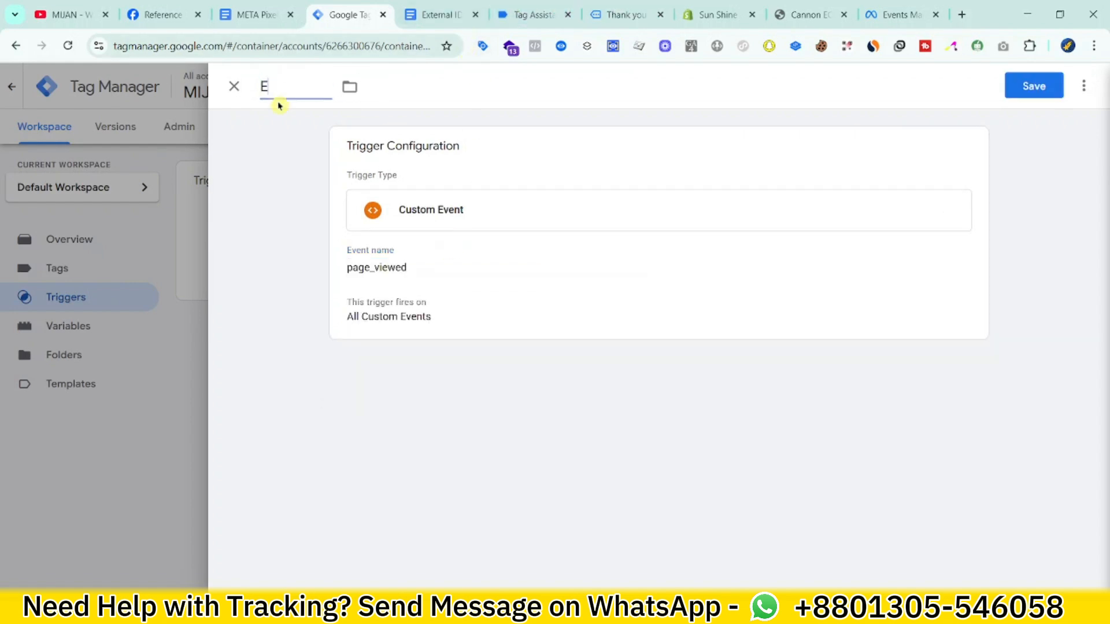
Step: Title the trigger "Event - PageView" and save it
double_click(357, 90)
text(PageView)
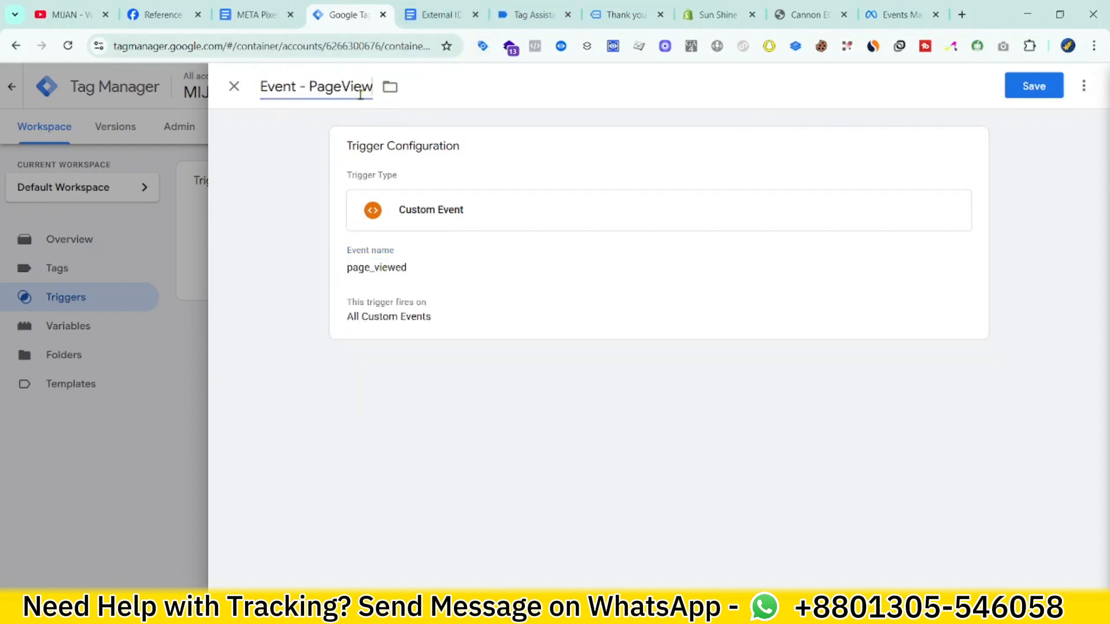
click(1034, 86)
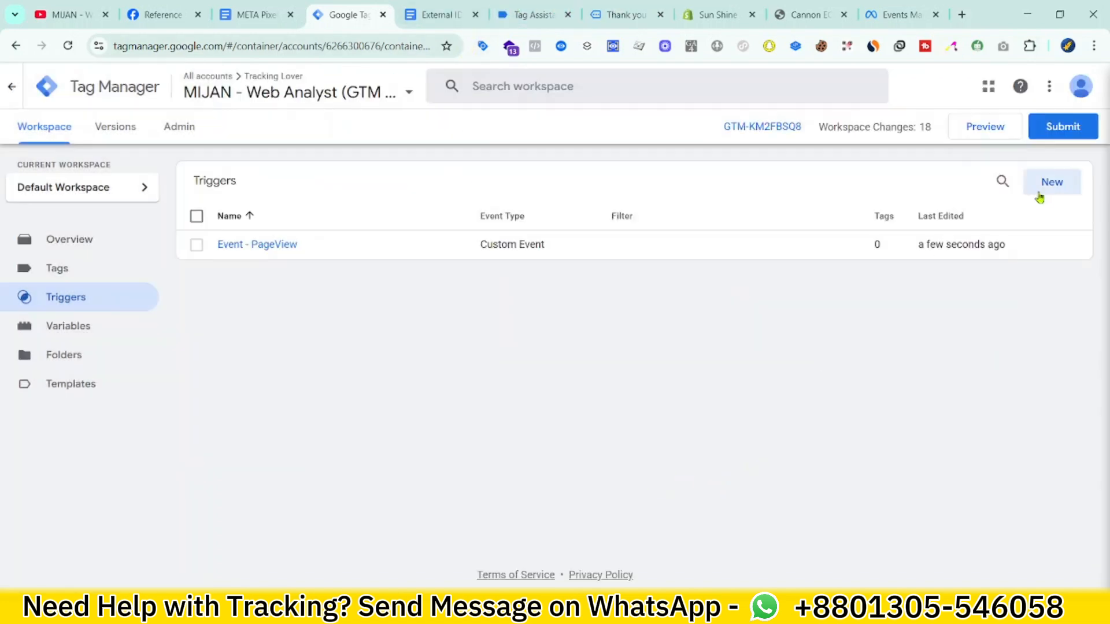
Step: Start another new trigger of the Custom Event type and open its event name for entry
click(1042, 191)
click(751, 241)
scroll(818, 493, down, 5)
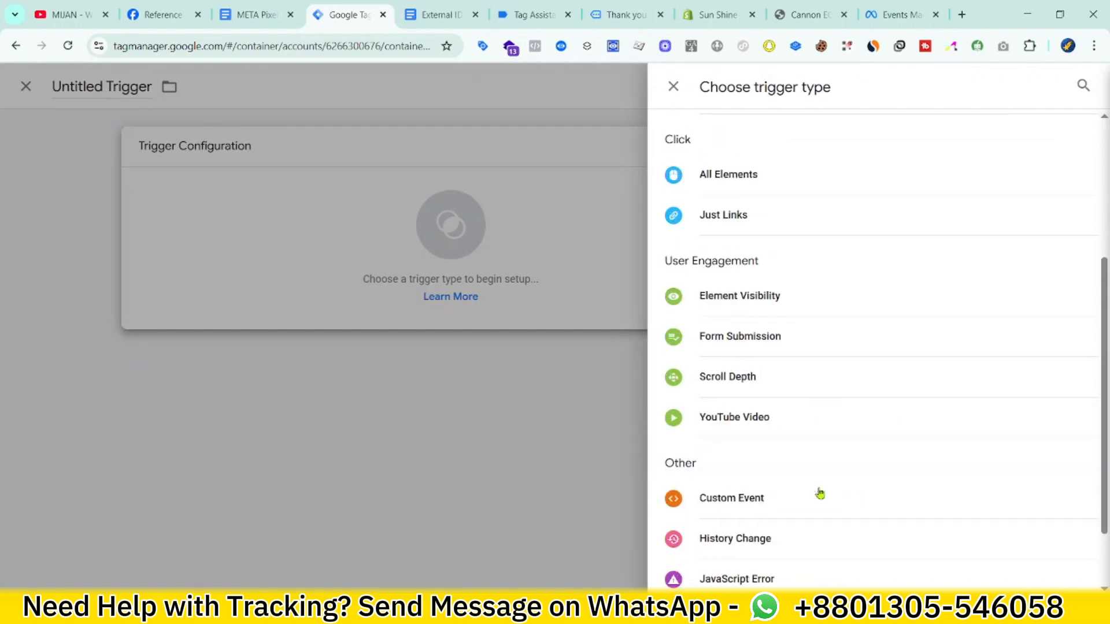
click(731, 413)
click(458, 292)
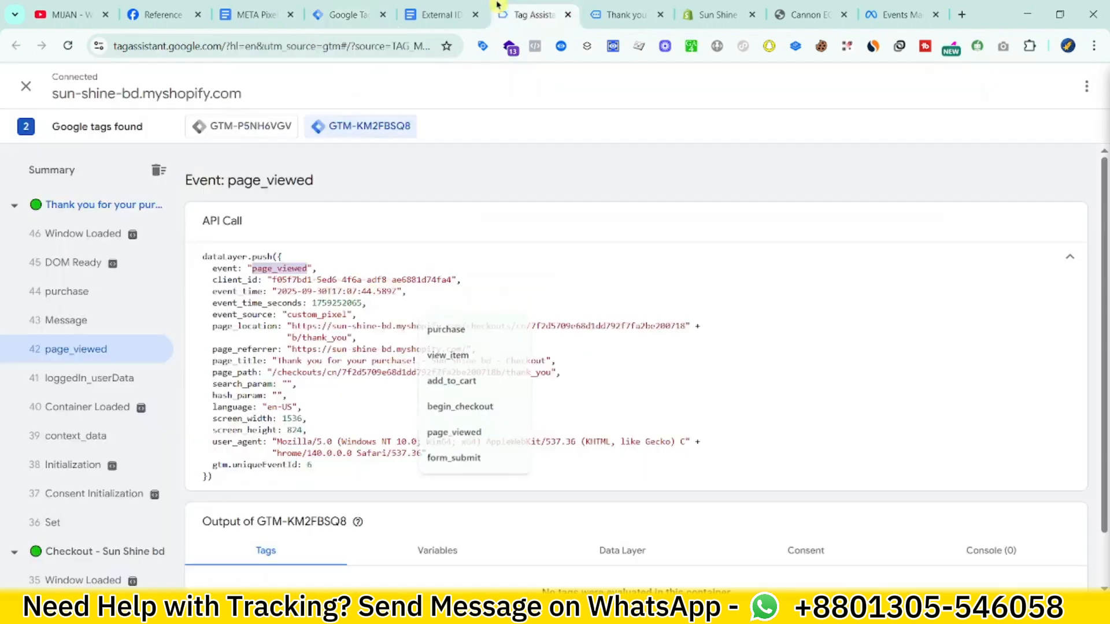
Step: Look up the remaining event names in Tag Assistant and save the "Event - Purchase" trigger with the event name purchase
scroll(48, 403, down, 4)
click(346, 14)
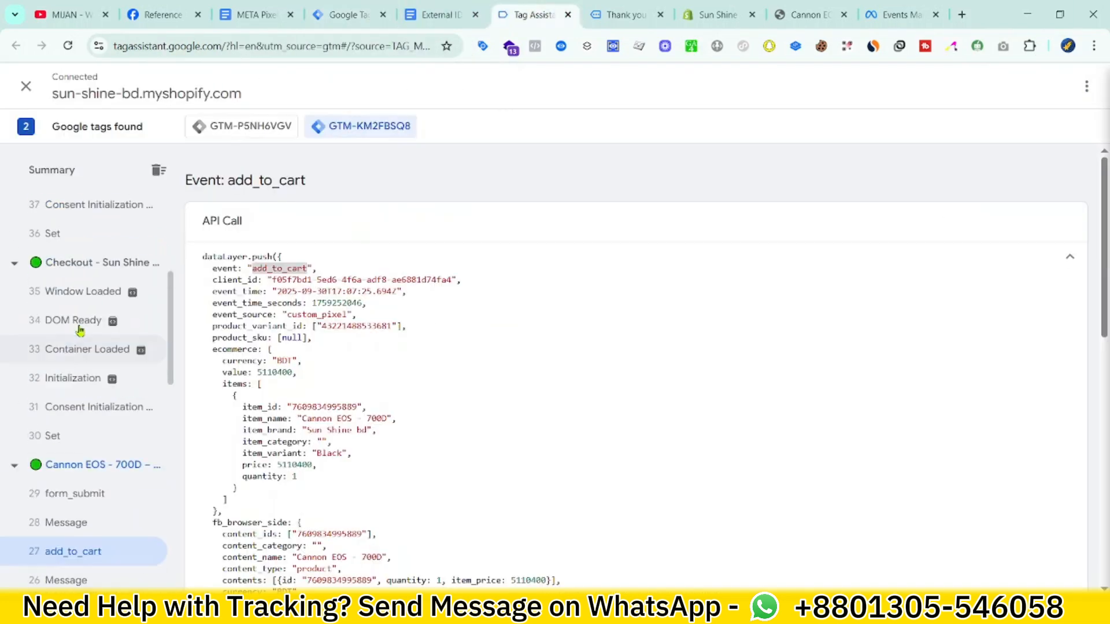
scroll(79, 330, up, 6)
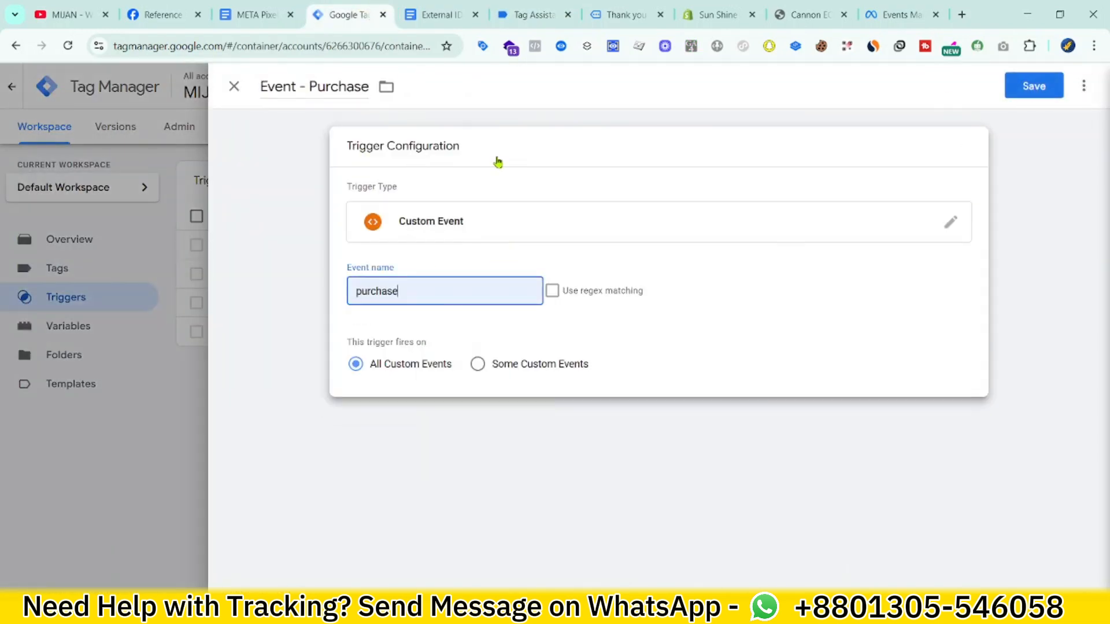
click(1009, 88)
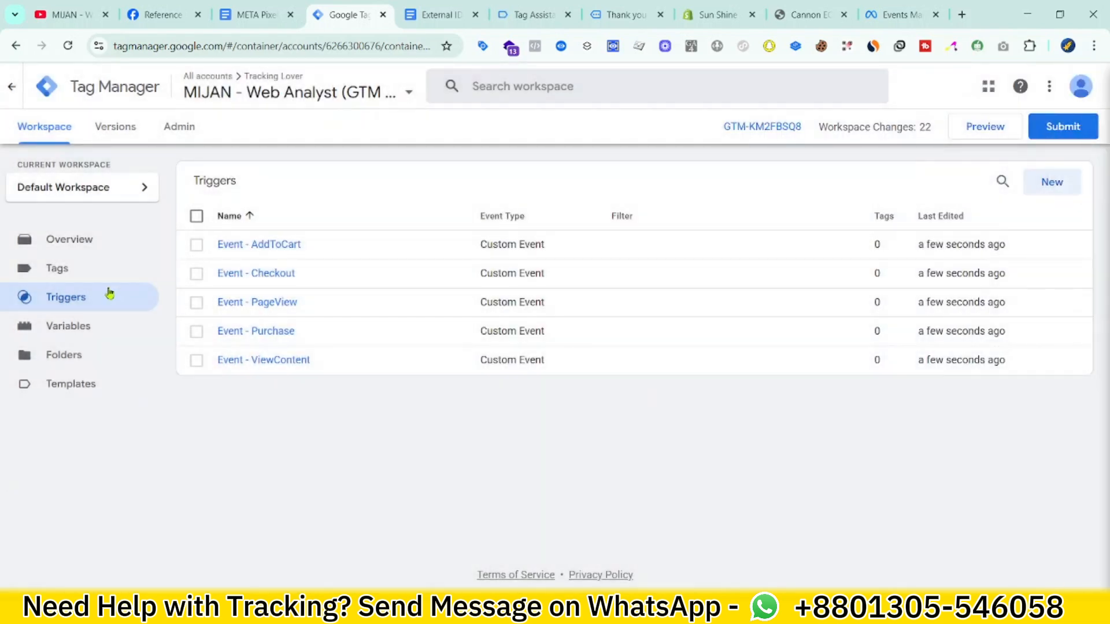
Step: Start a new tag and choose the Facebook Pixel template by facebookarchive as its type
click(119, 265)
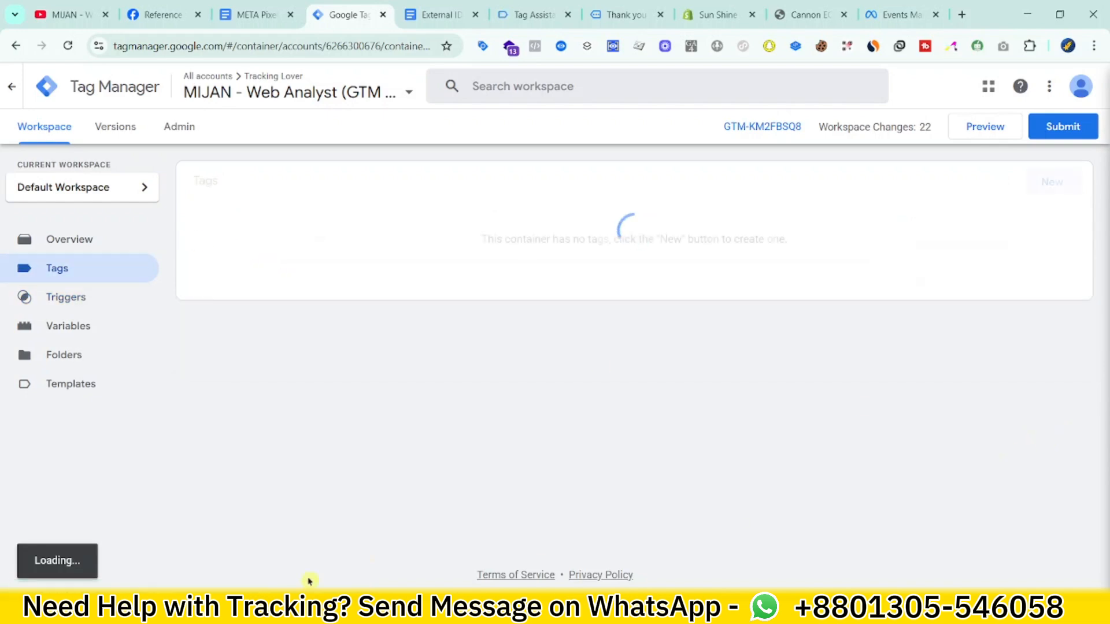
click(1038, 196)
click(932, 241)
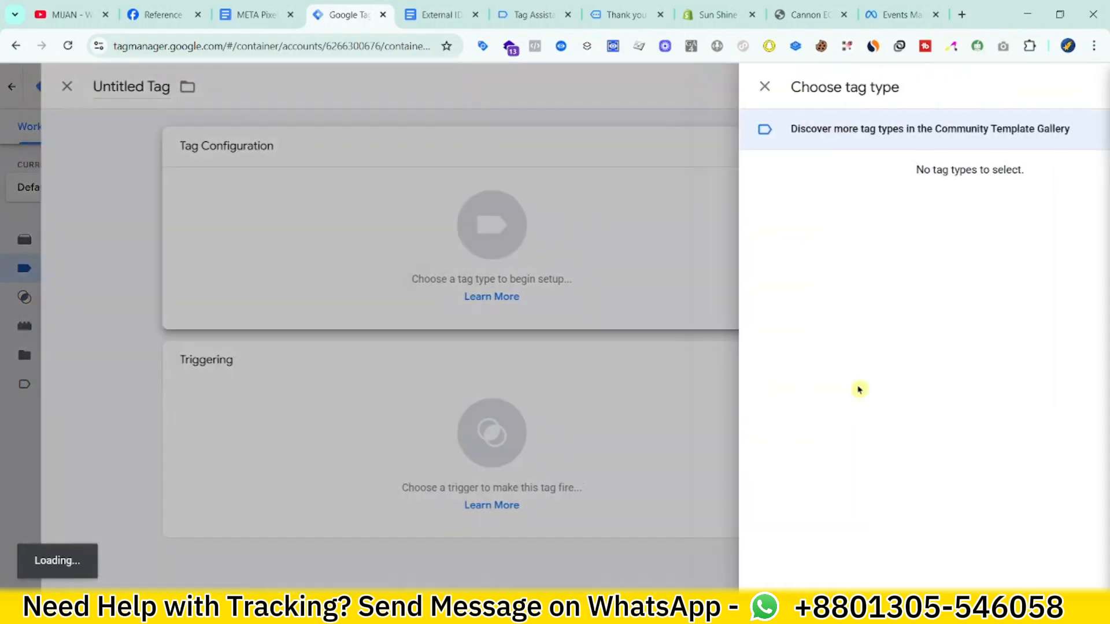
scroll(761, 359, down, 3)
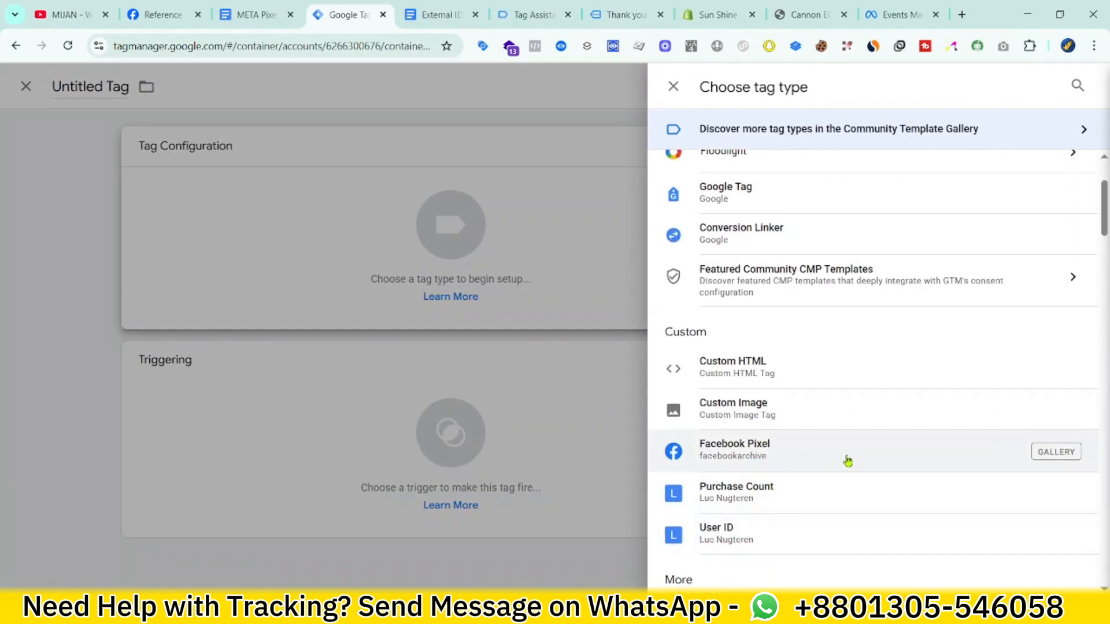
click(847, 461)
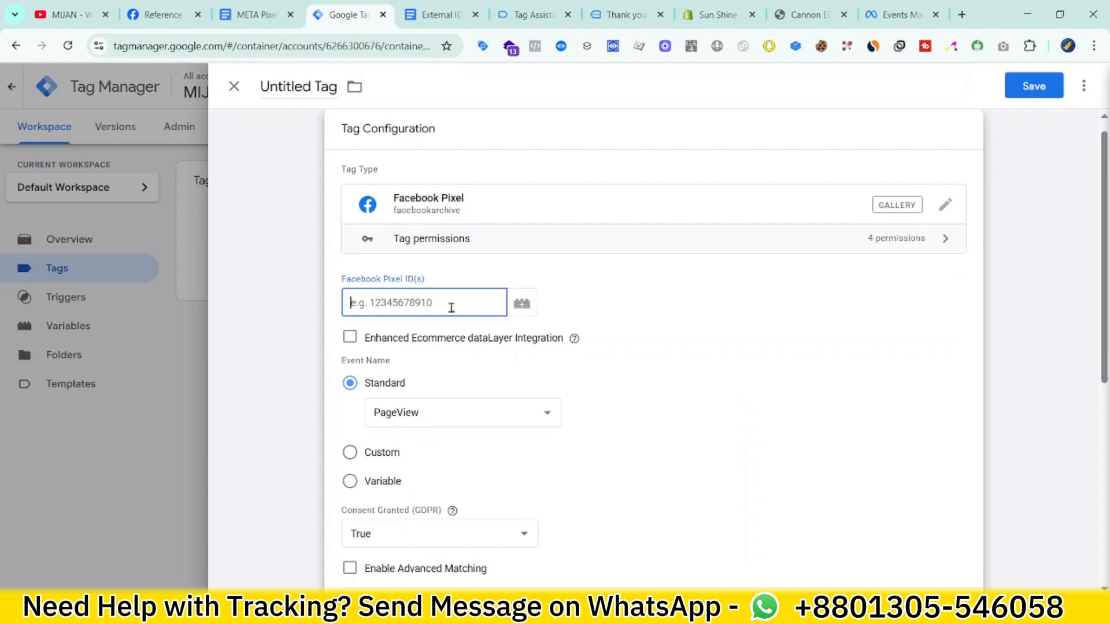
Step: Copy the dataset ID from Meta Events Manager, place its tab beside Tag Manager, and return to the untitled tag
click(899, 14)
scroll(451, 272, down, 10)
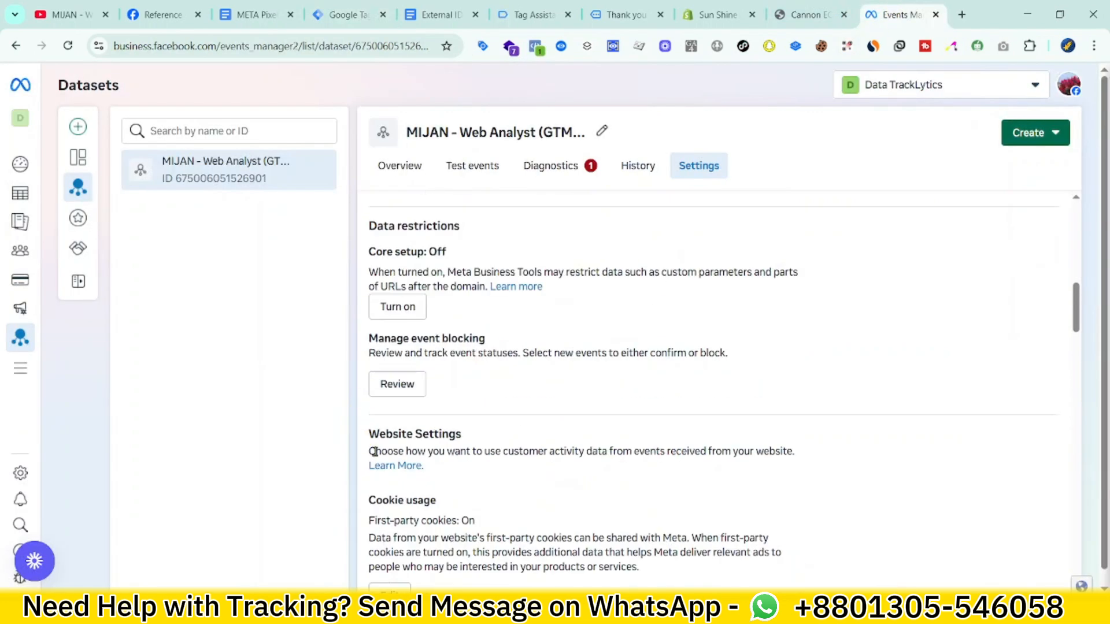
scroll(450, 272, up, 10)
click(417, 177)
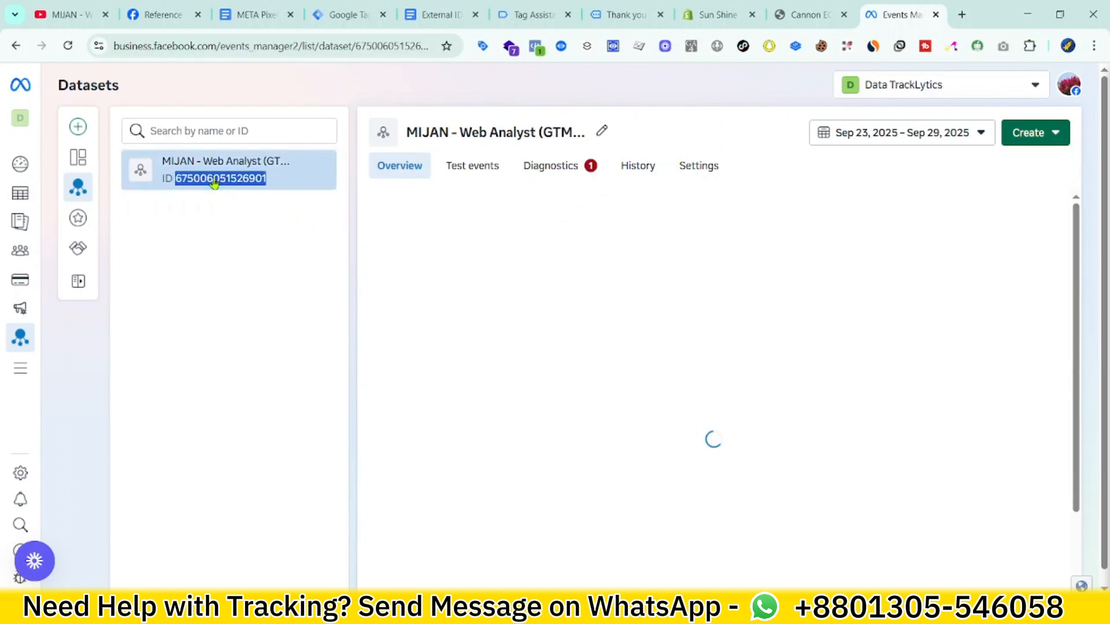
right_click(263, 198)
click(272, 198)
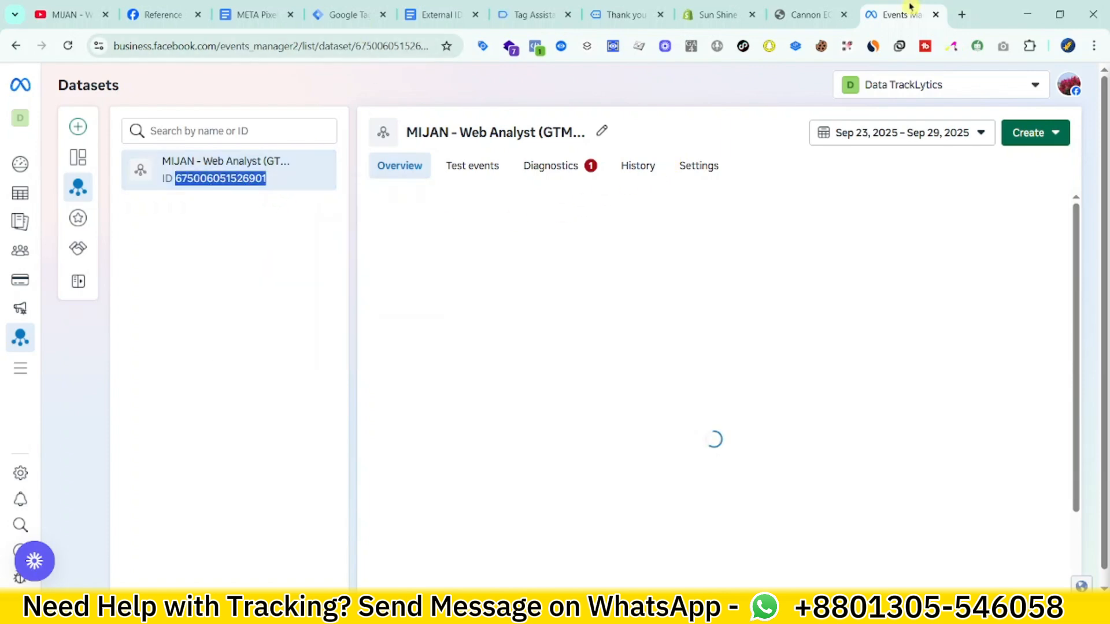
drag(909, 8, 439, 9)
click(345, 14)
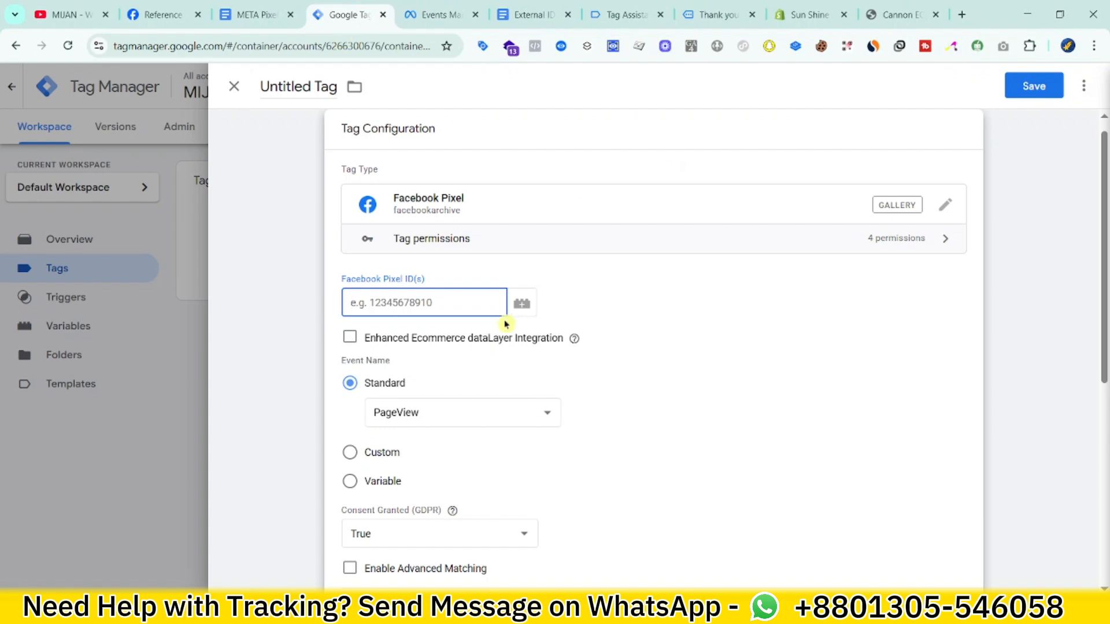
Step: From the tag's Facebook Pixel ID field, start a new variable and choose Constant as its type
click(521, 304)
click(1073, 85)
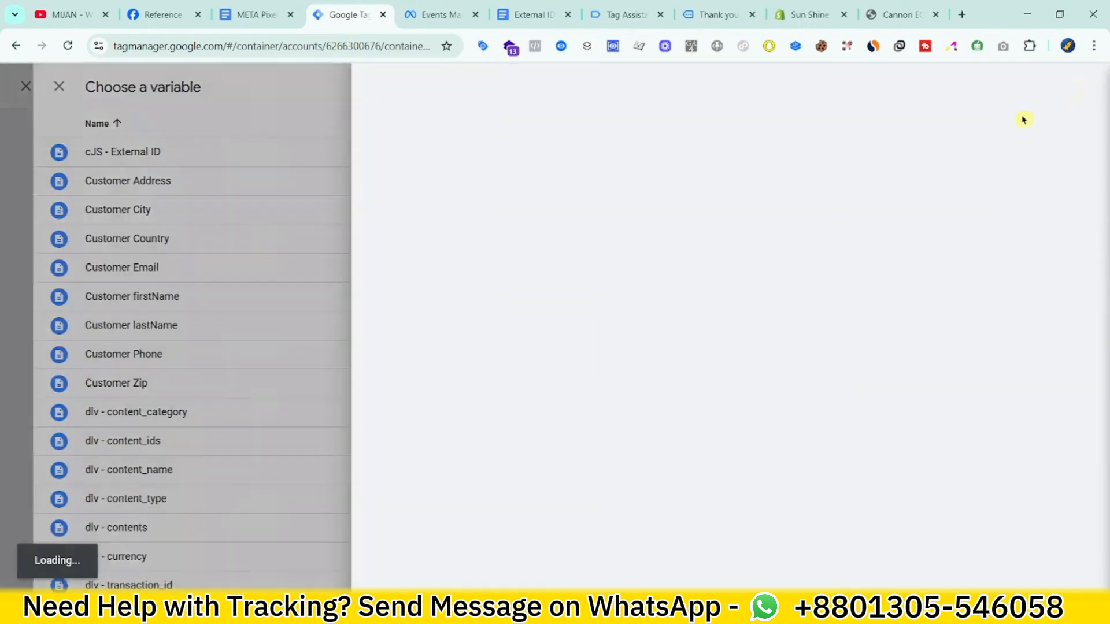
click(720, 219)
scroll(867, 409, down, 5)
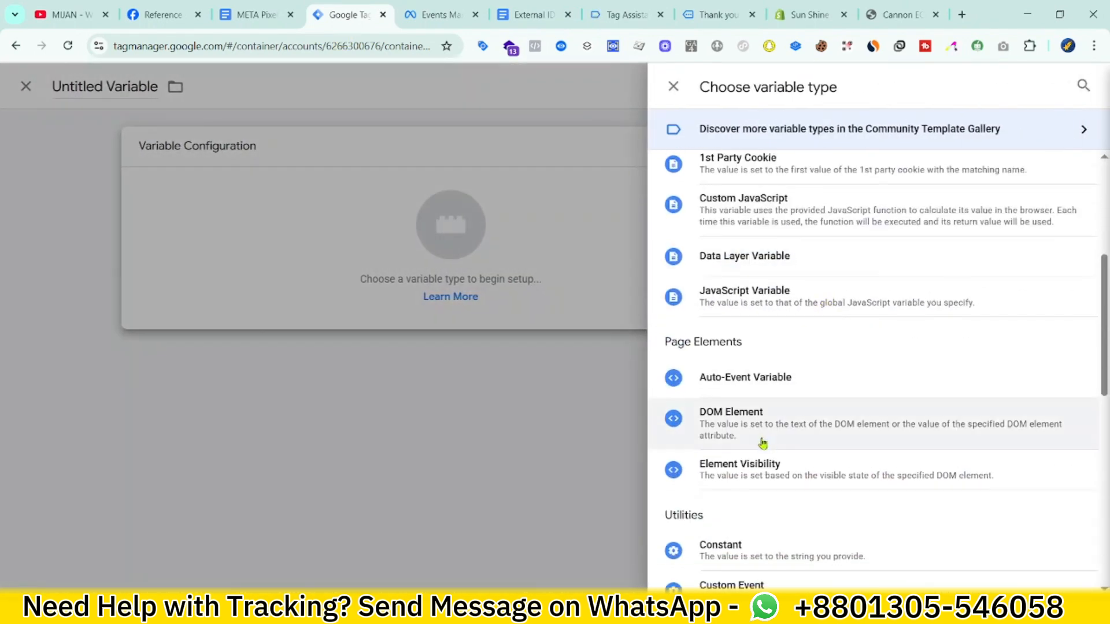
scroll(749, 482, down, 2)
click(738, 412)
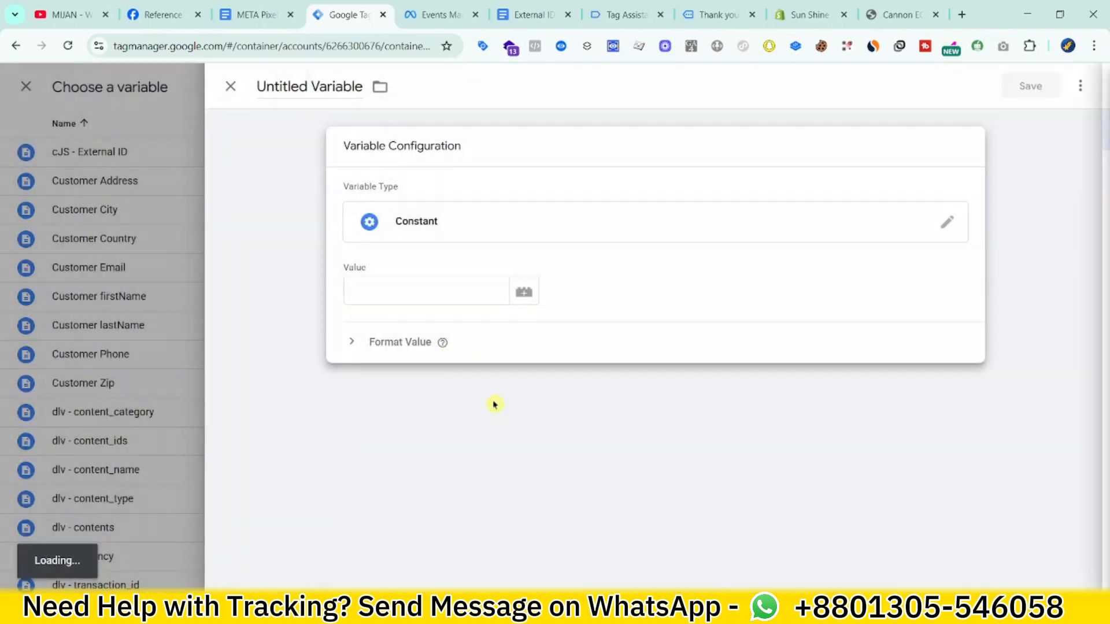
Step: Paste the copied dataset ID as the constant's value and save the variable as "FB Pixel ID"
click(423, 283)
key(ctrl+v)
click(292, 96)
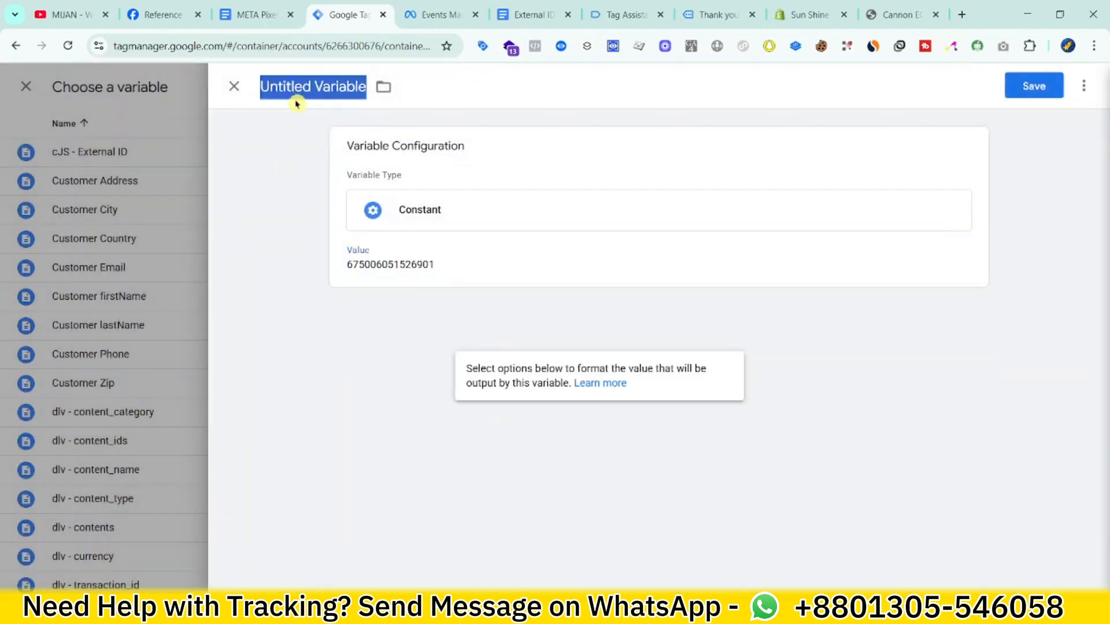
text(FB Pixel ID)
click(1033, 86)
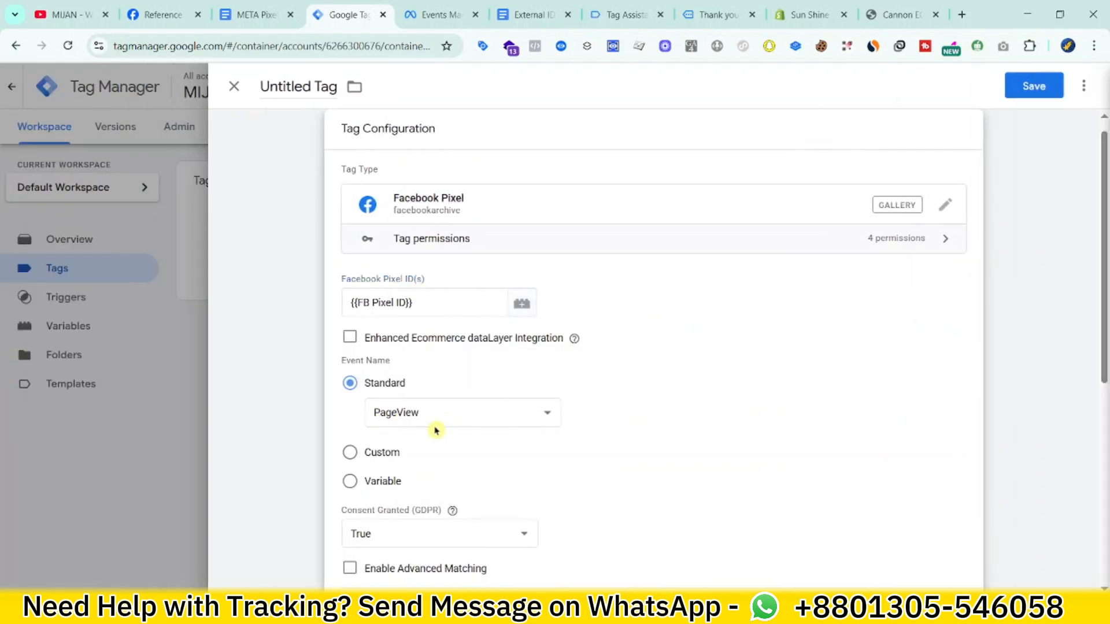
Step: Keep PageView as the standard event and check the META Pixel Tracking document for the parameters it needs
click(414, 411)
click(530, 448)
scroll(390, 437, down, 3)
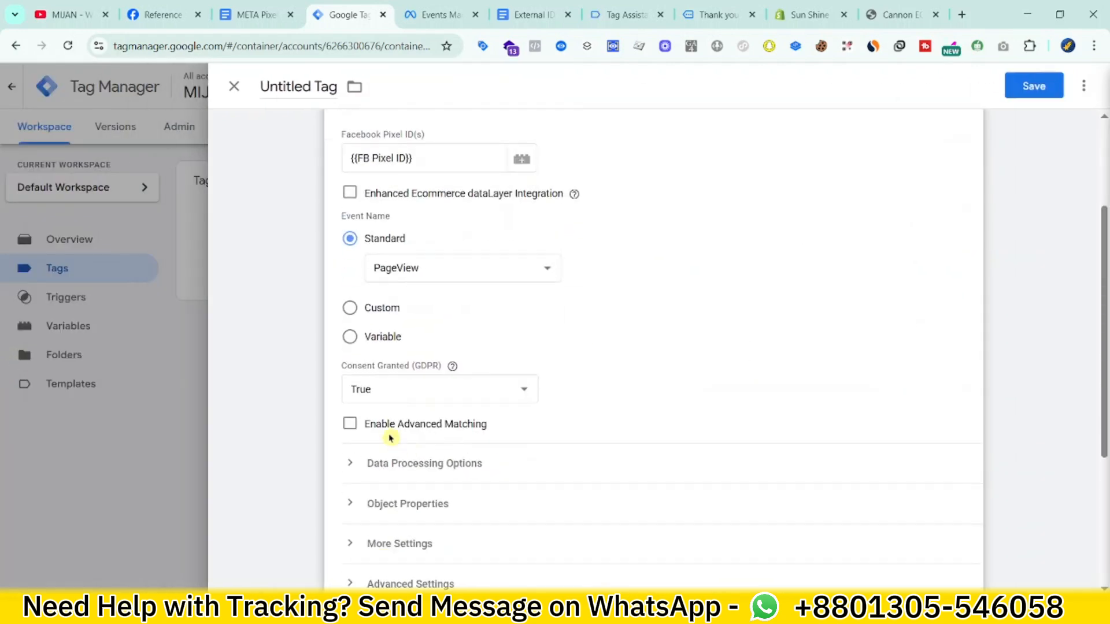
click(293, 5)
scroll(537, 463, up, 10)
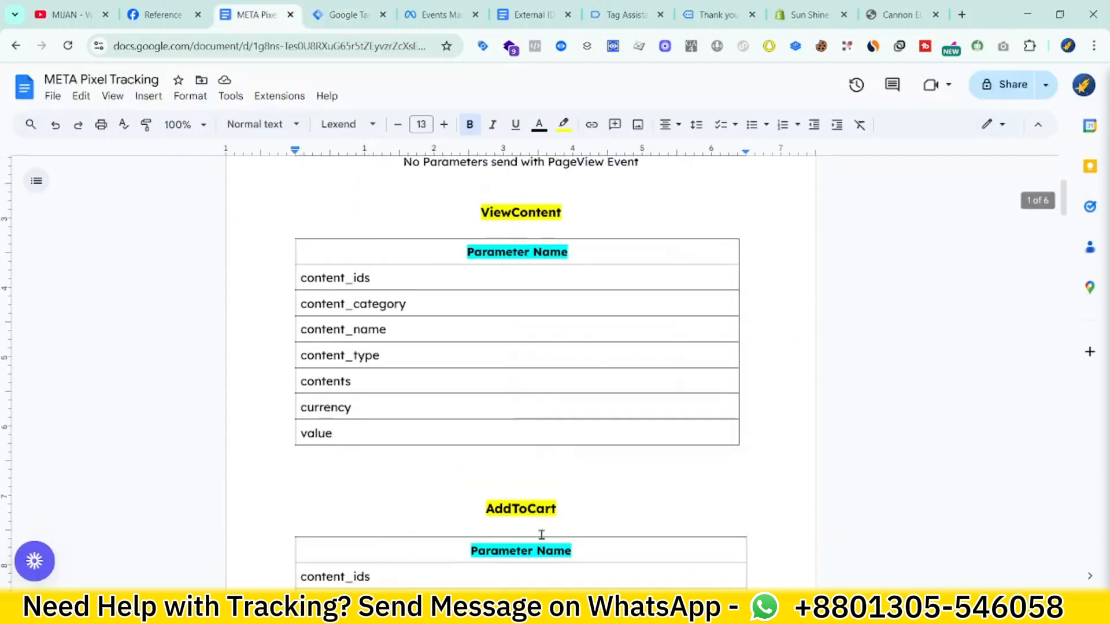
double_click(471, 380)
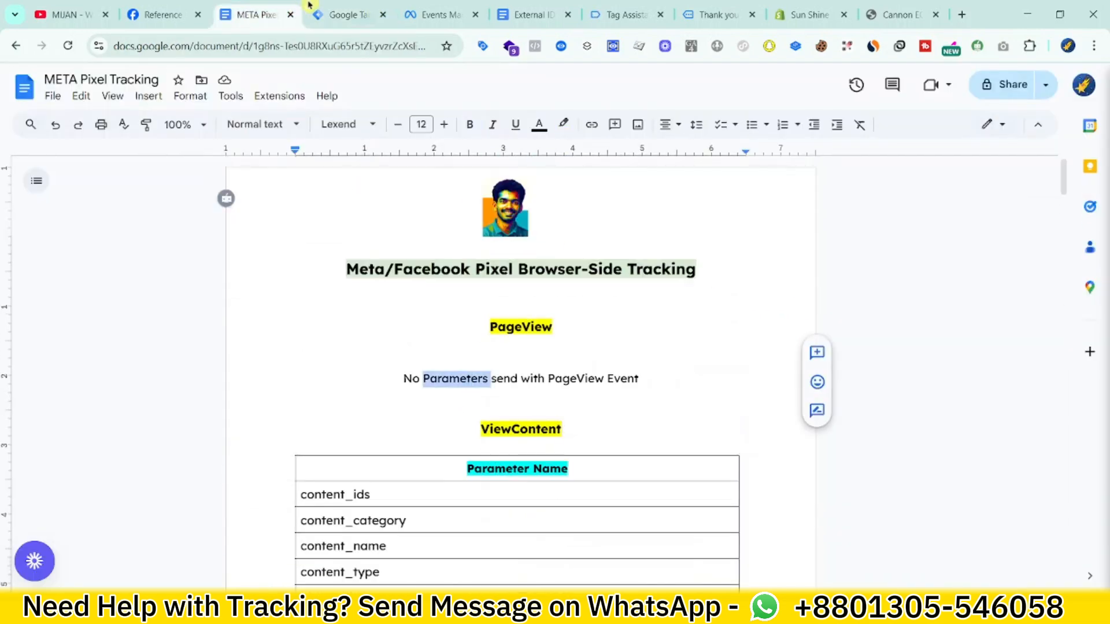
Step: Return to the untitled tag in Tag Manager and assign "Event - PageView" as its firing trigger
key(ctrl+Tab)
scroll(501, 397, down, 4)
click(584, 438)
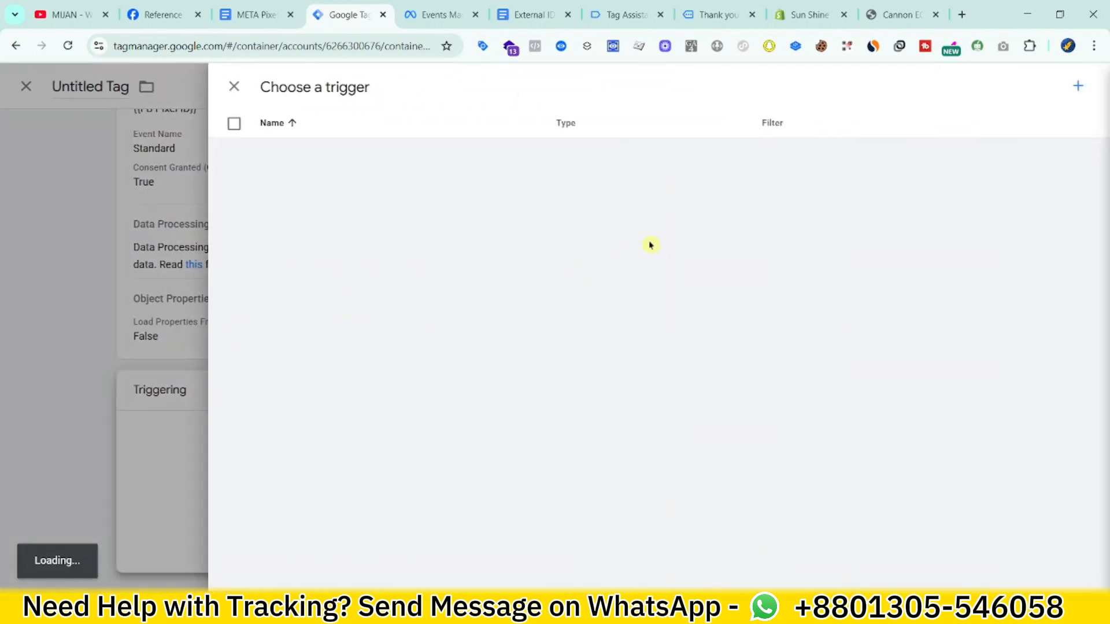
click(278, 265)
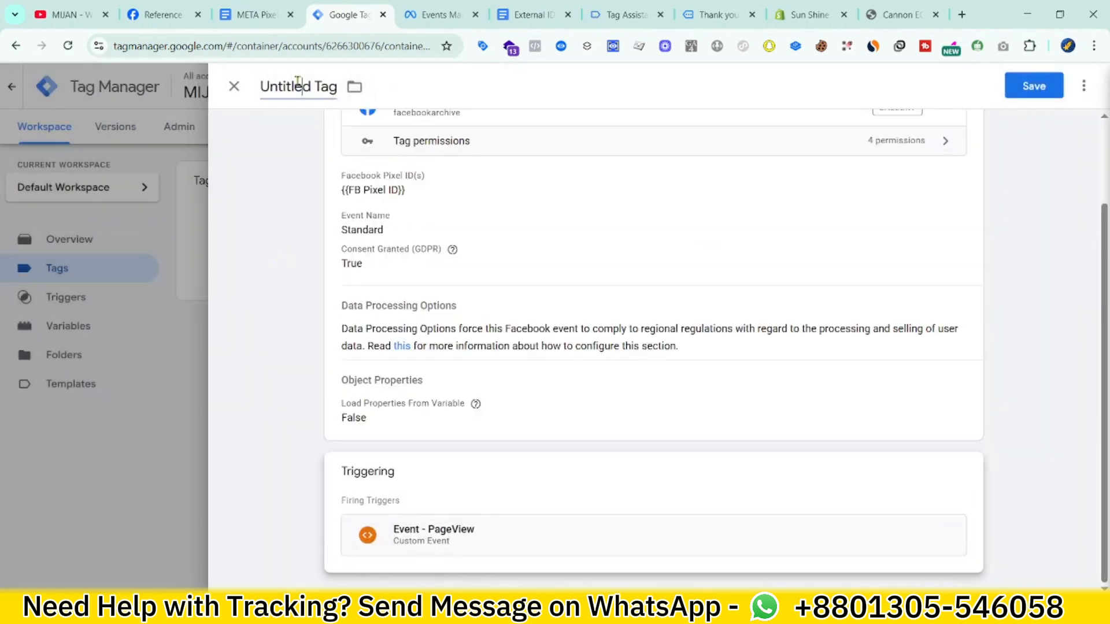
Step: Name the tag "FB - PageView || Tag" and save it
double_click(296, 85)
text(FB - PageView )
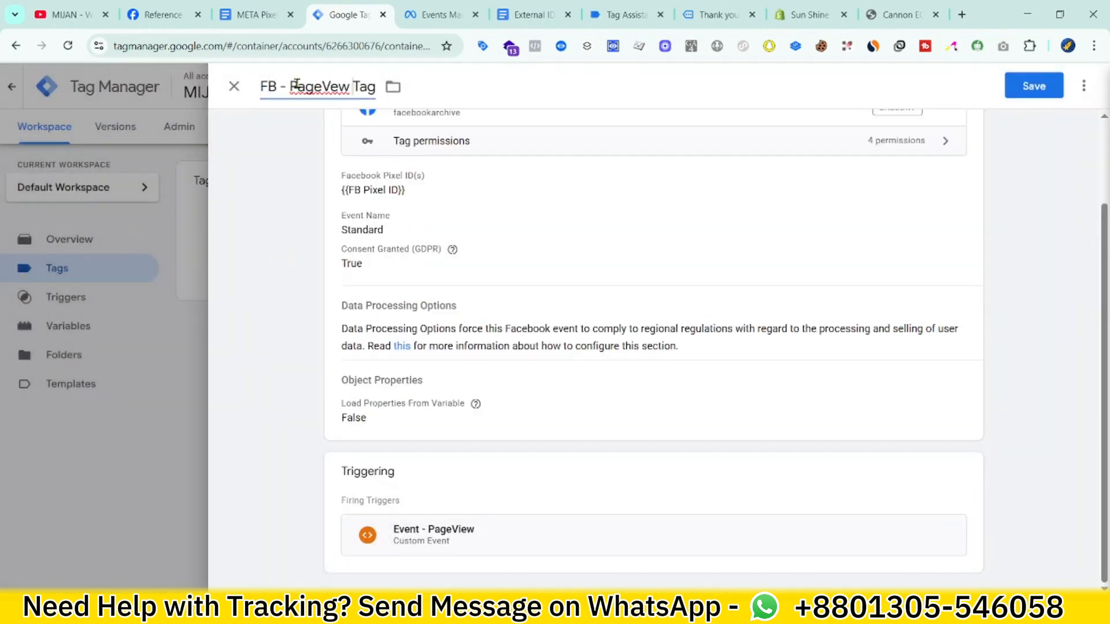
text(||)
click(331, 88)
text(i)
click(1034, 86)
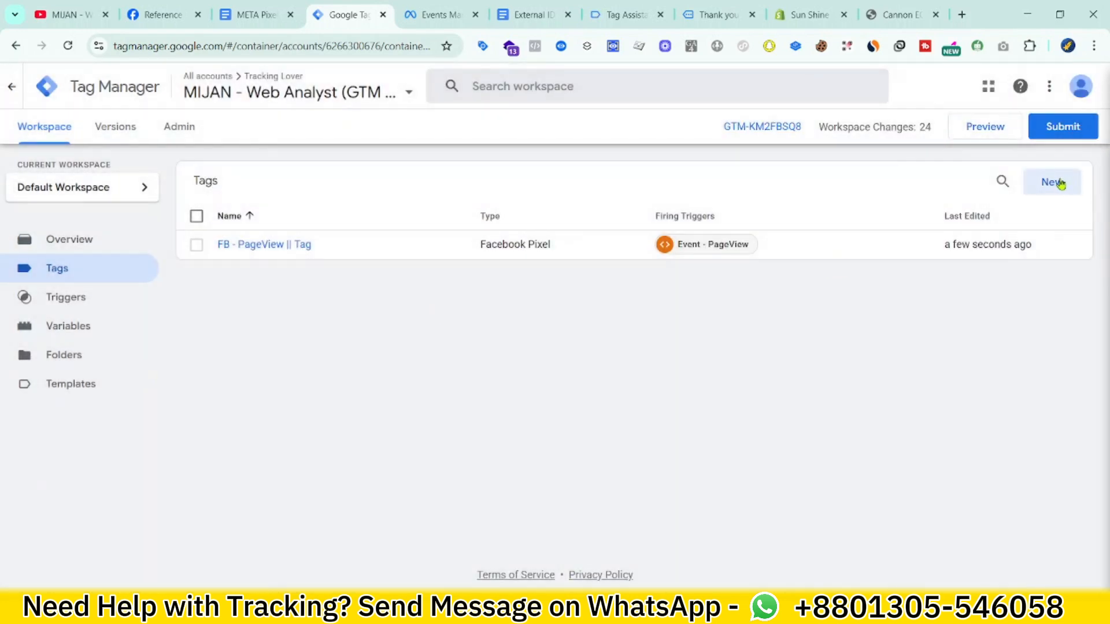
Step: Start a new tag of the Facebook Pixel type by facebookarchive and set its pixel ID to {{FB Pixel ID}}
click(1061, 183)
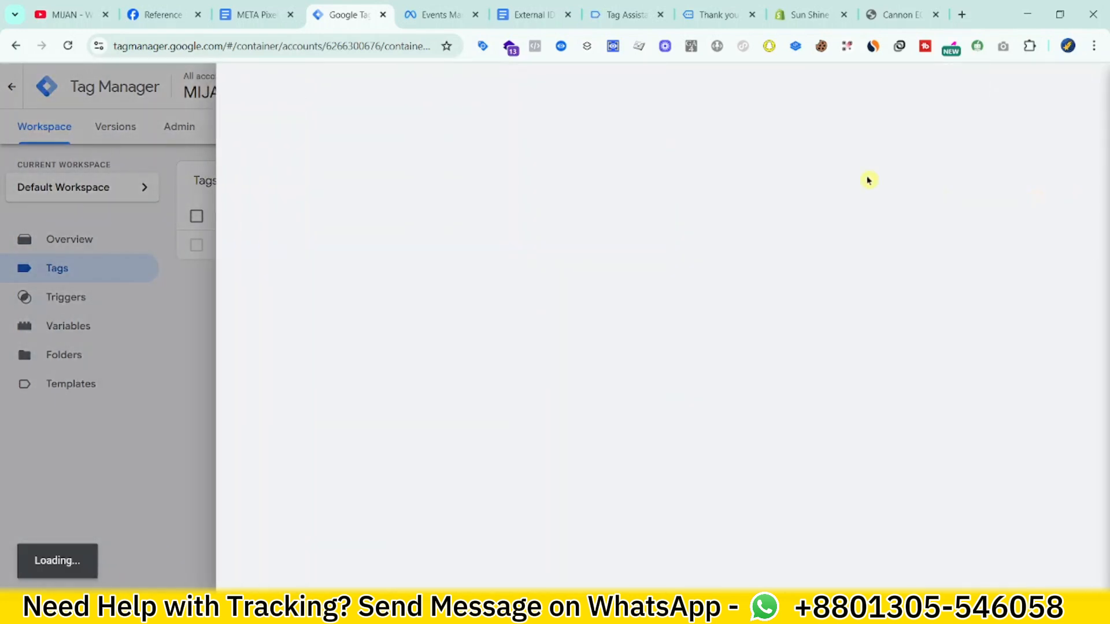
click(849, 376)
scroll(838, 405, down, 3)
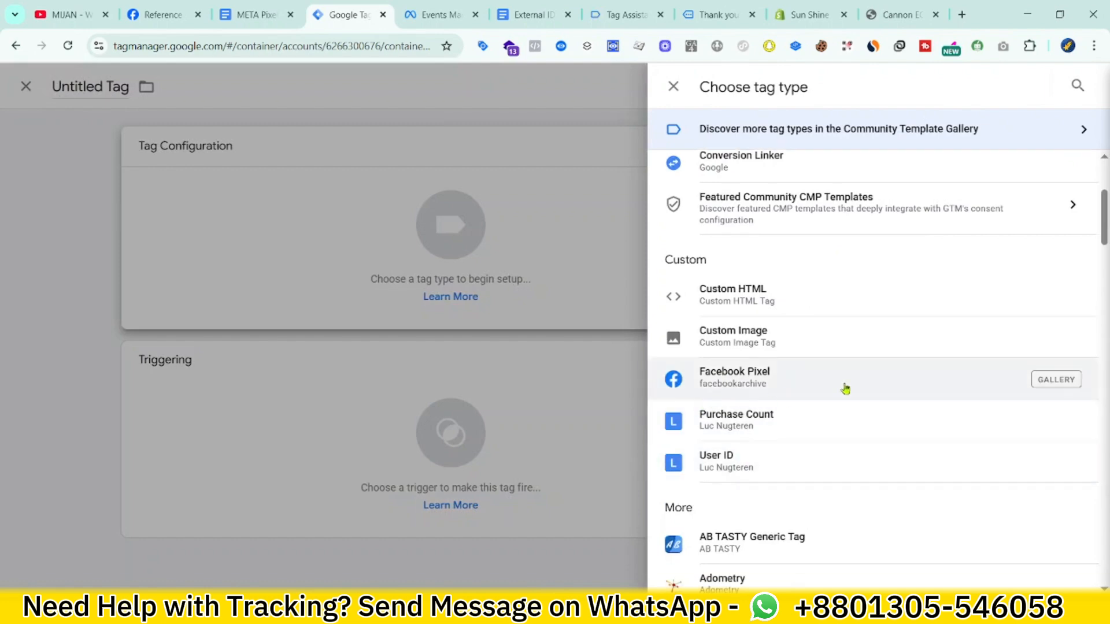
click(862, 376)
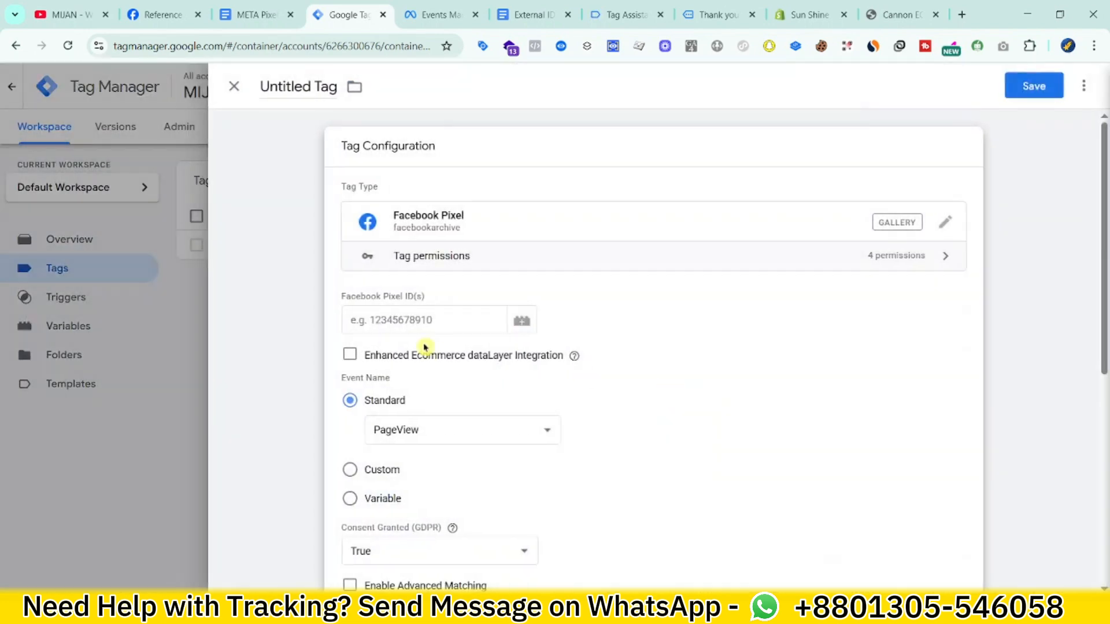
click(443, 311)
text({)
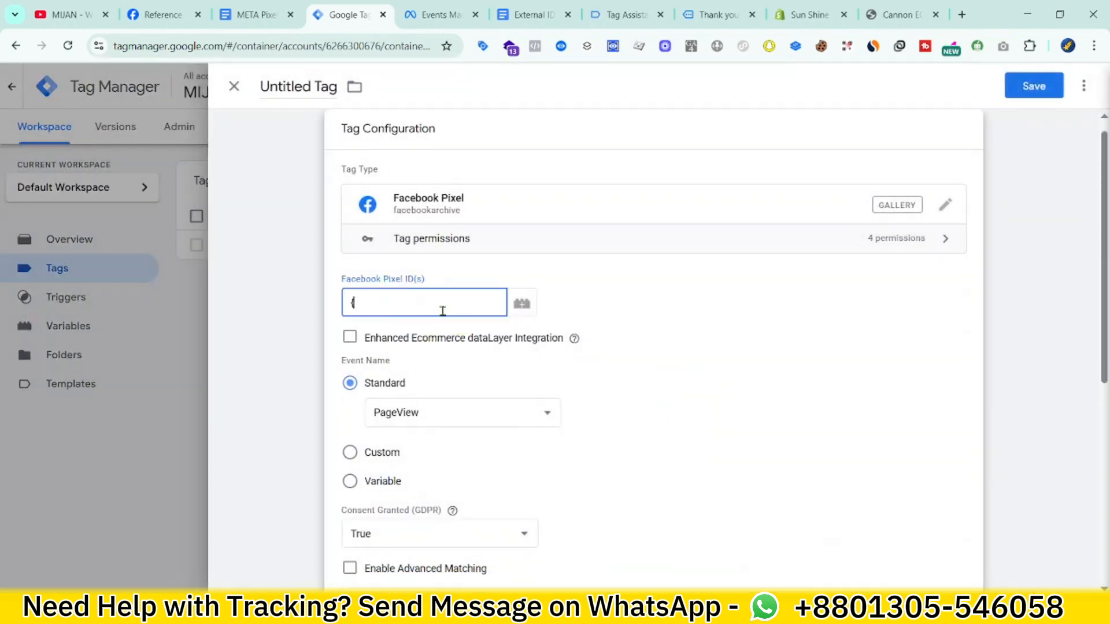
text({pix)
click(425, 335)
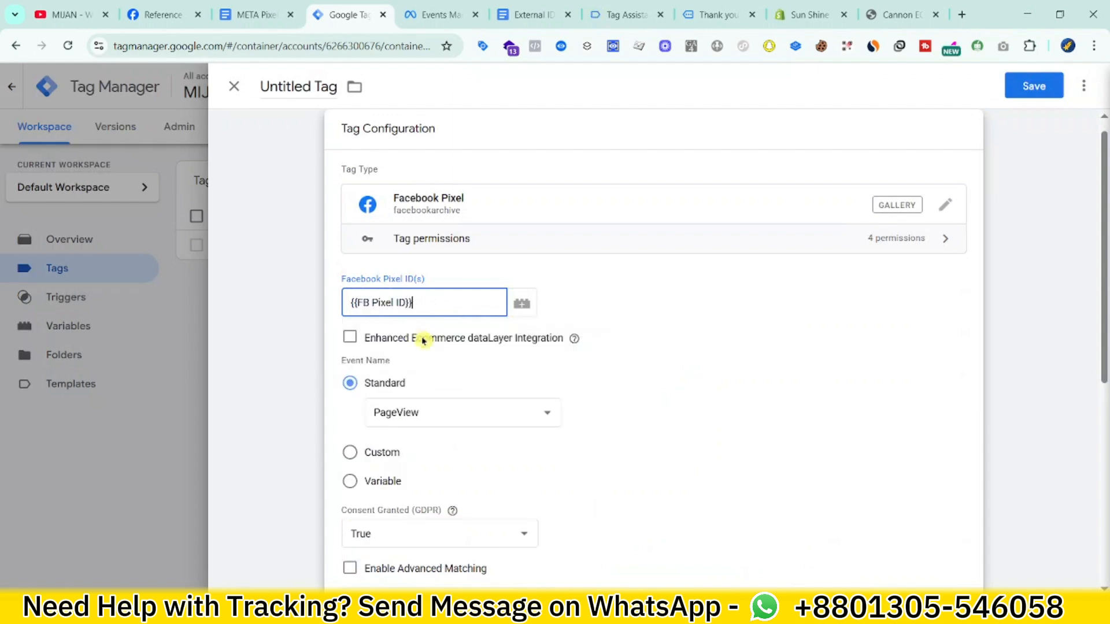
Step: Set the new tag's standard event name to ViewContent
scroll(555, 468, down, 3)
click(467, 276)
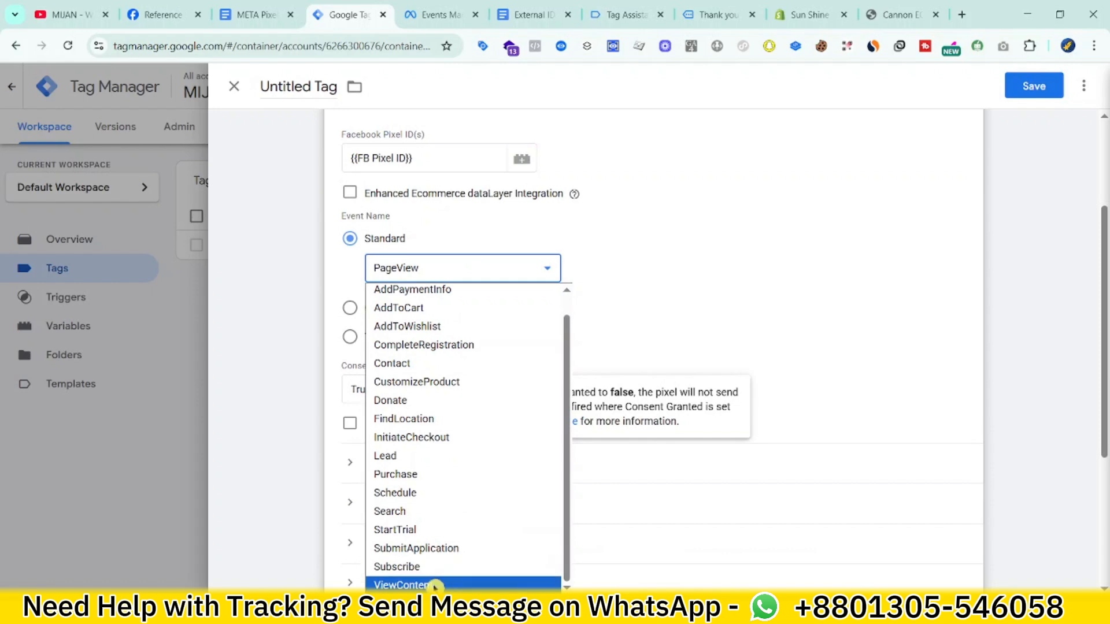
click(433, 584)
Step: Expand the tag's Object Properties, consult the ViewContent parameters in the META Pixel Tracking document, and add five empty property rows
scroll(691, 293, down, 3)
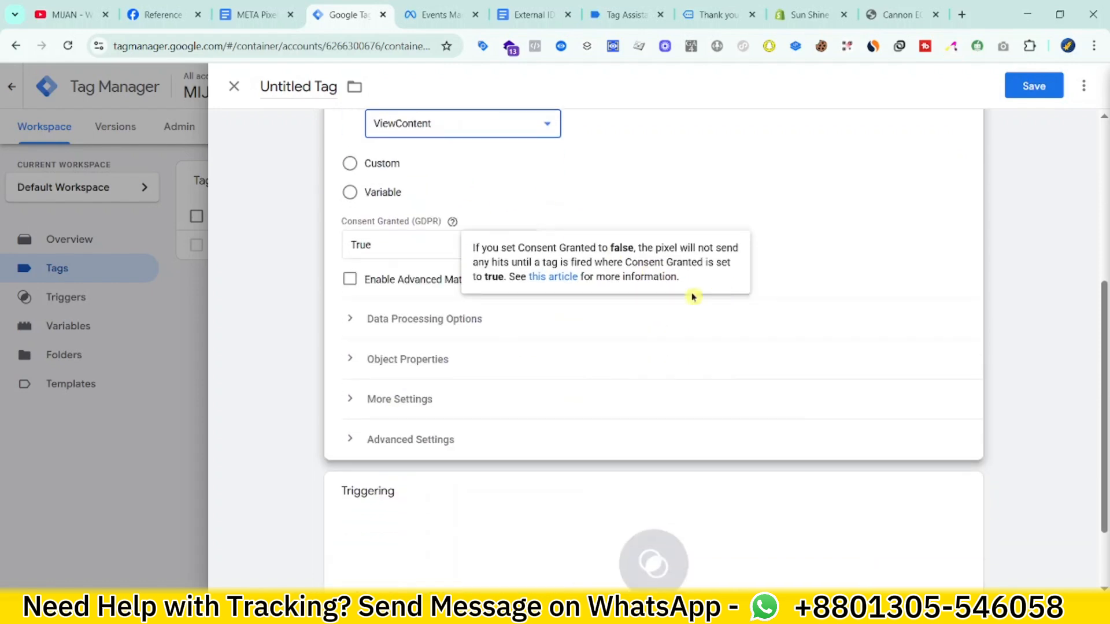
click(374, 364)
click(288, 4)
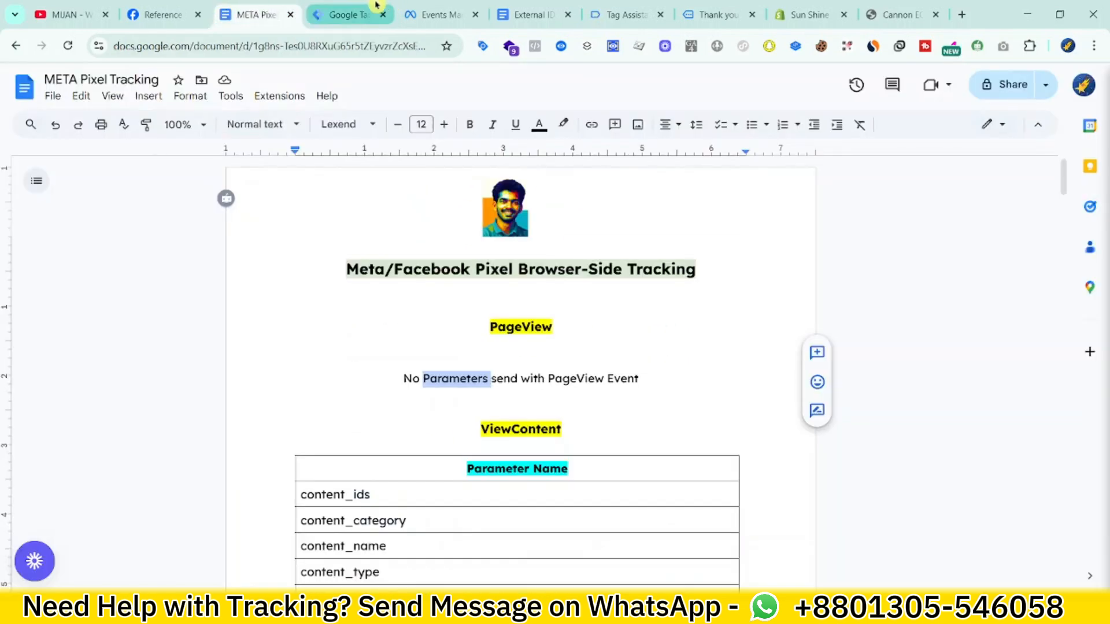
scroll(359, 273, down, 3)
click(350, 14)
scroll(417, 458, down, 2)
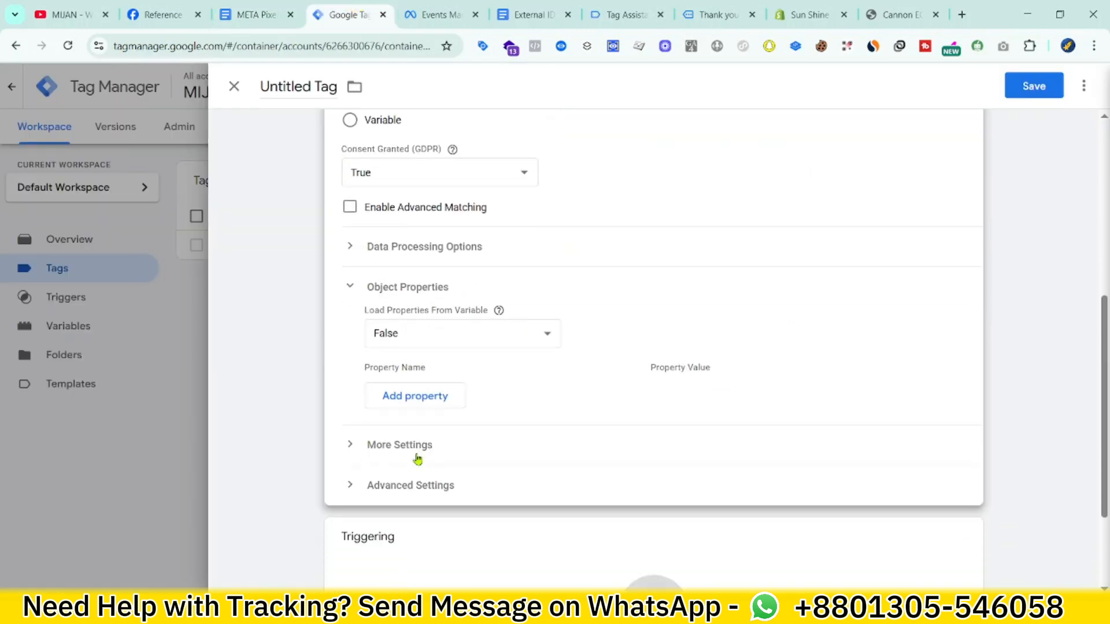
click(437, 402)
click(434, 436)
click(428, 469)
click(411, 503)
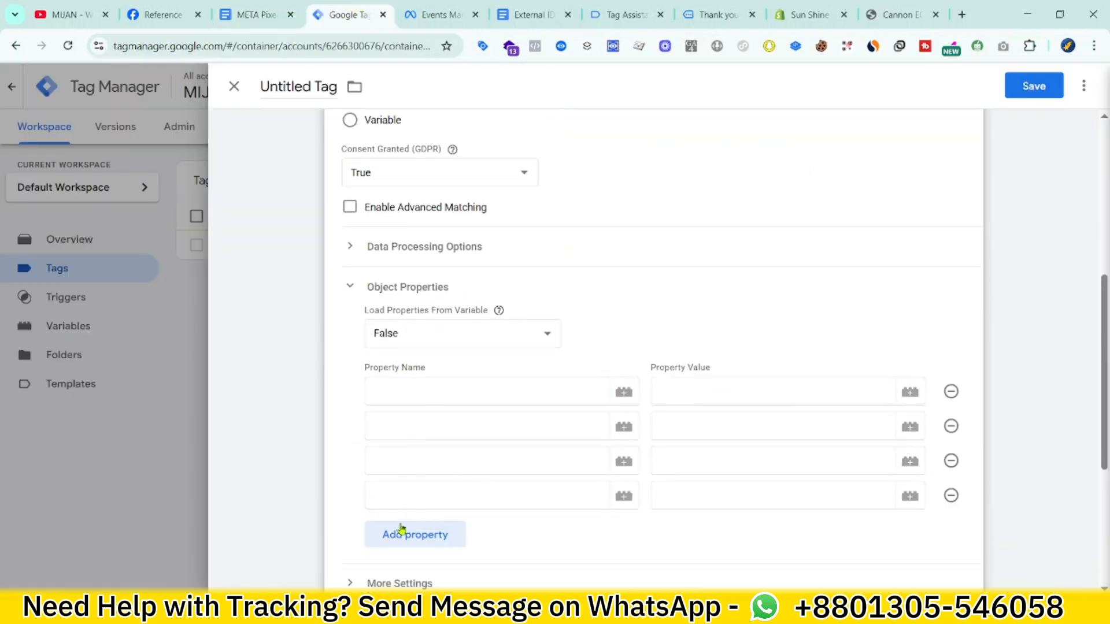
click(402, 530)
Step: Copy content_ids and content_category from the document's ViewContent table into the first two property names of the tag
click(255, 14)
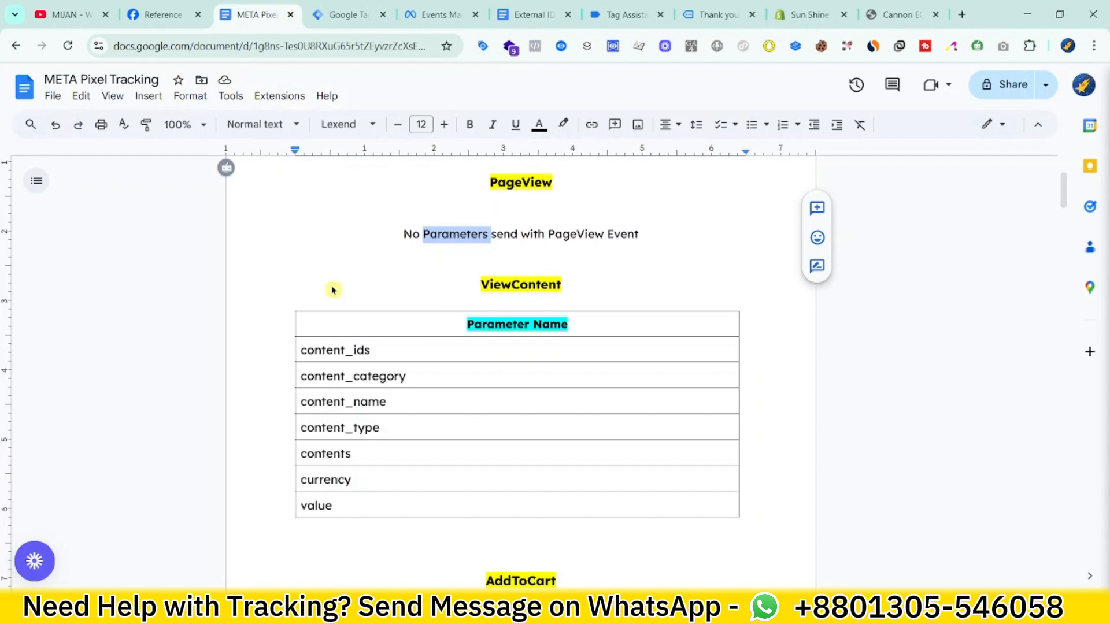
triple_click(352, 353)
double_click(341, 346)
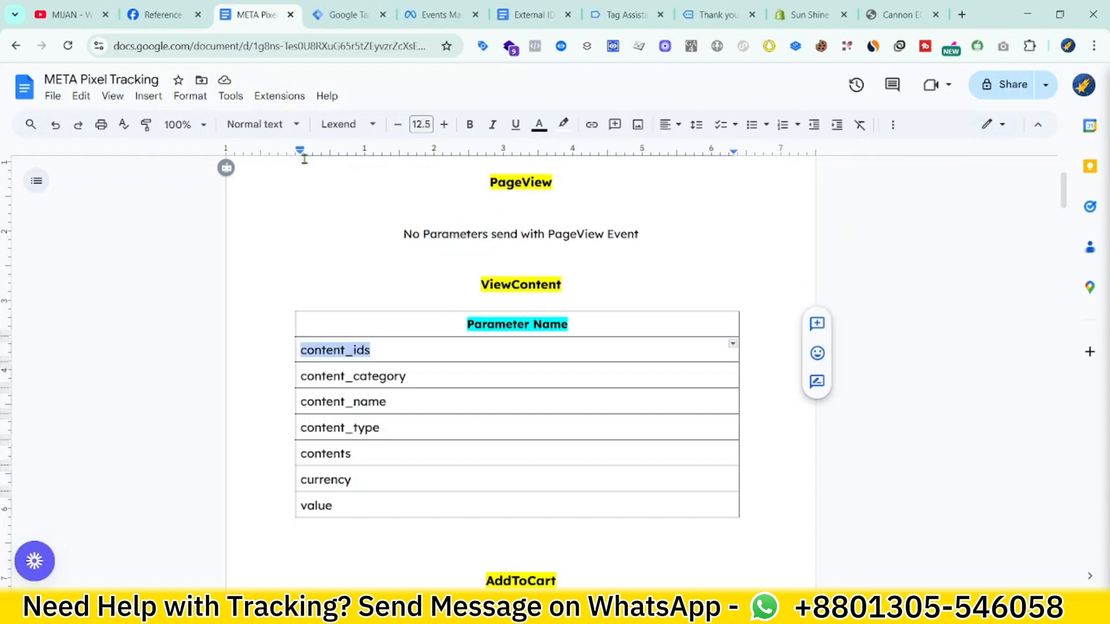
click(341, 15)
click(398, 392)
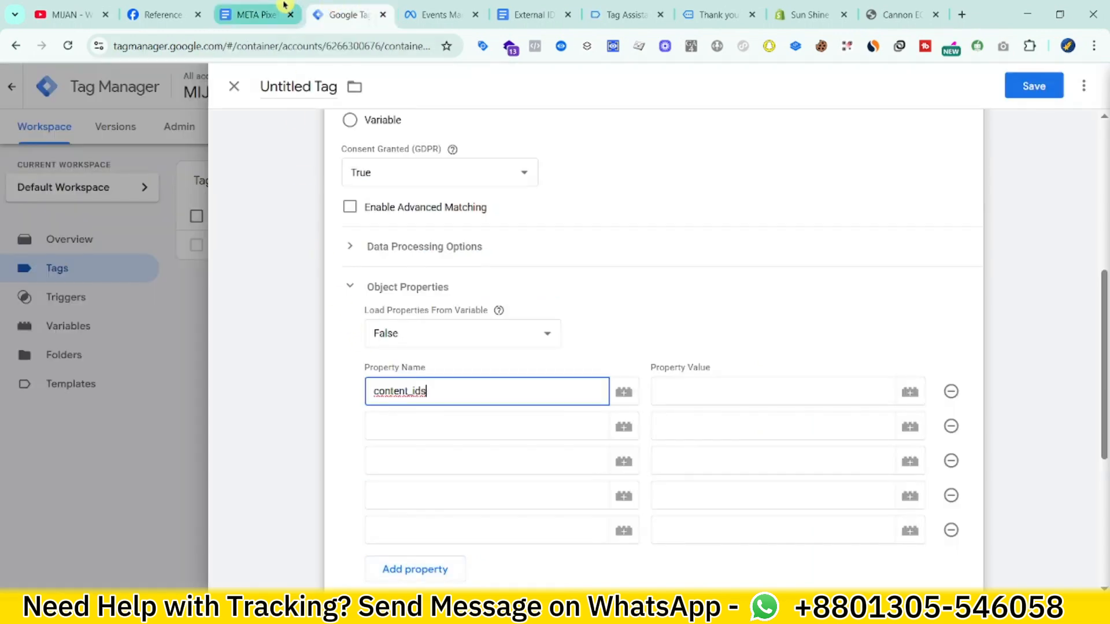
click(257, 15)
double_click(356, 378)
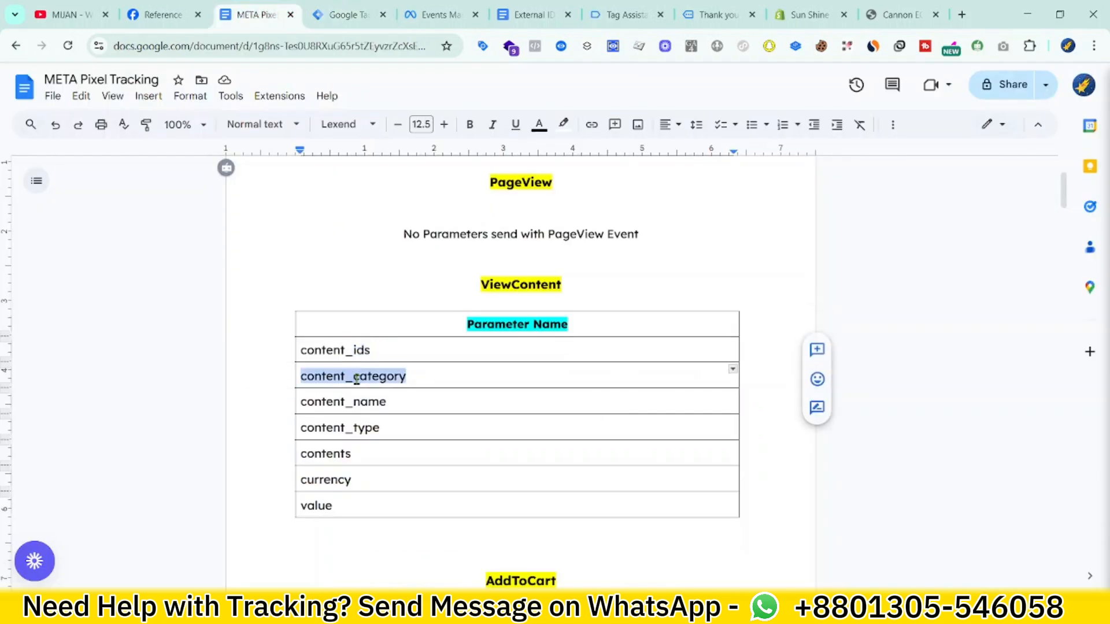
click(334, 8)
click(399, 425)
Step: Copy content_name and content_type from the document's ViewContent table into the third and fourth property names of the tag
click(258, 8)
double_click(342, 400)
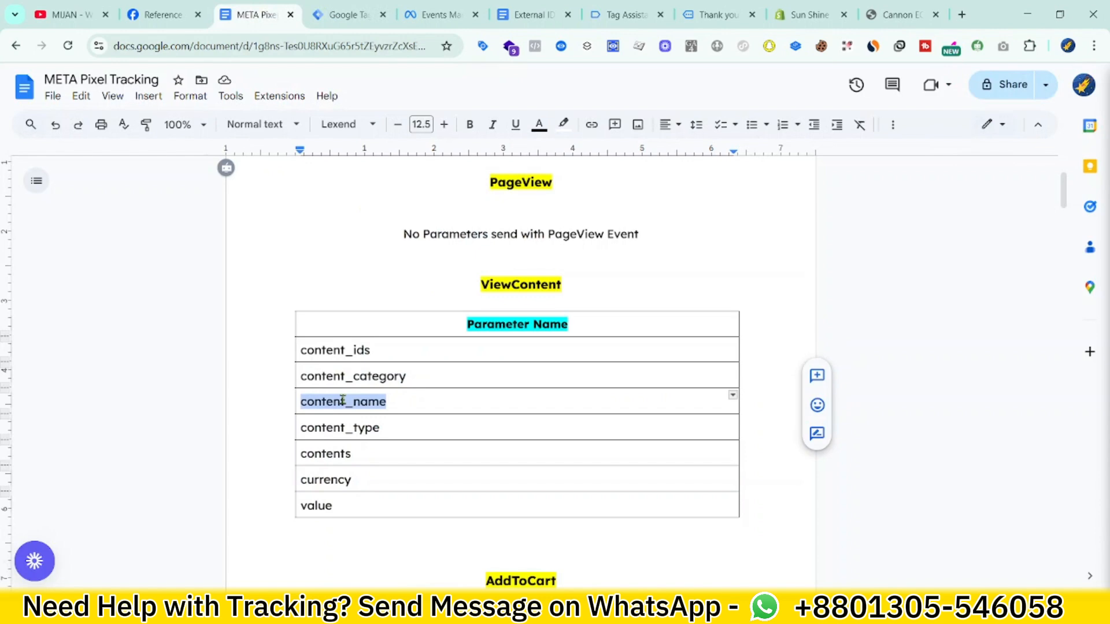
click(354, 6)
click(400, 458)
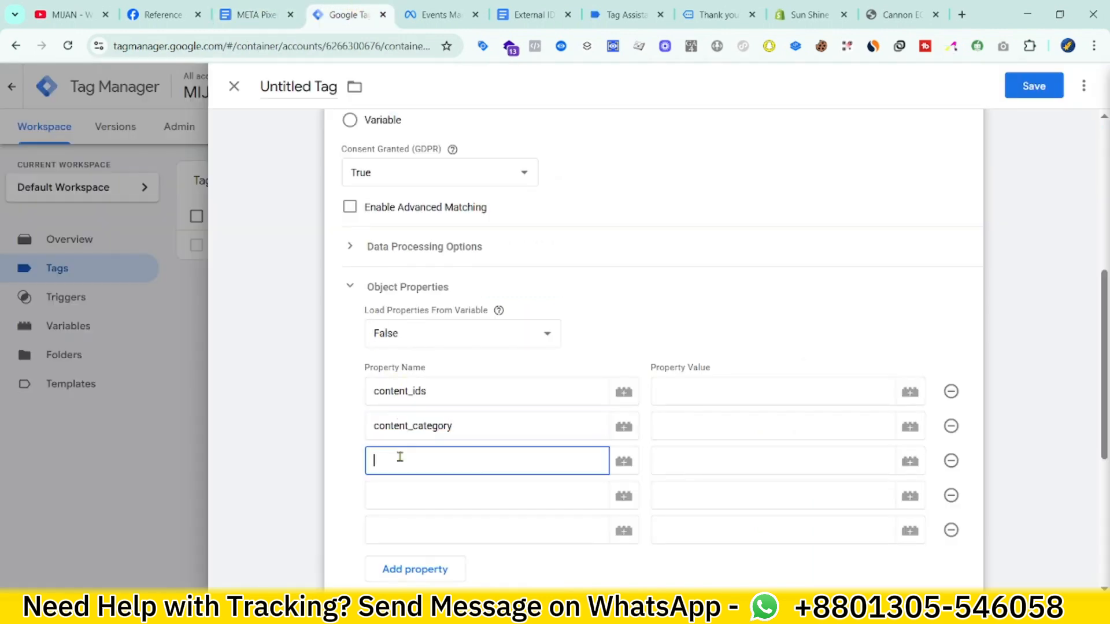
click(262, 8)
double_click(345, 428)
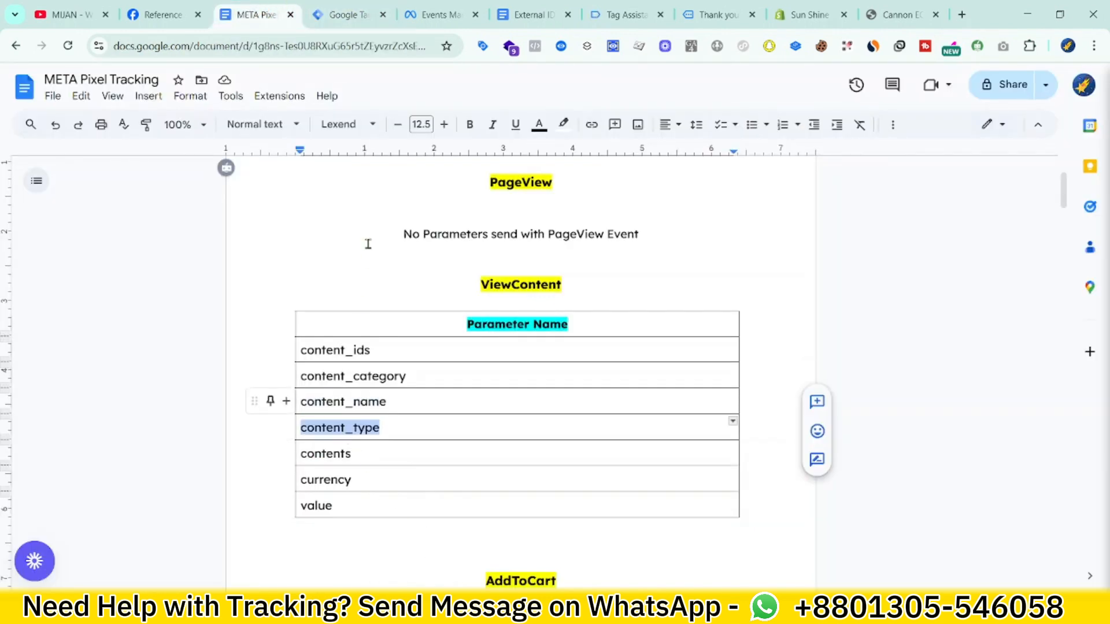
click(348, 12)
click(424, 499)
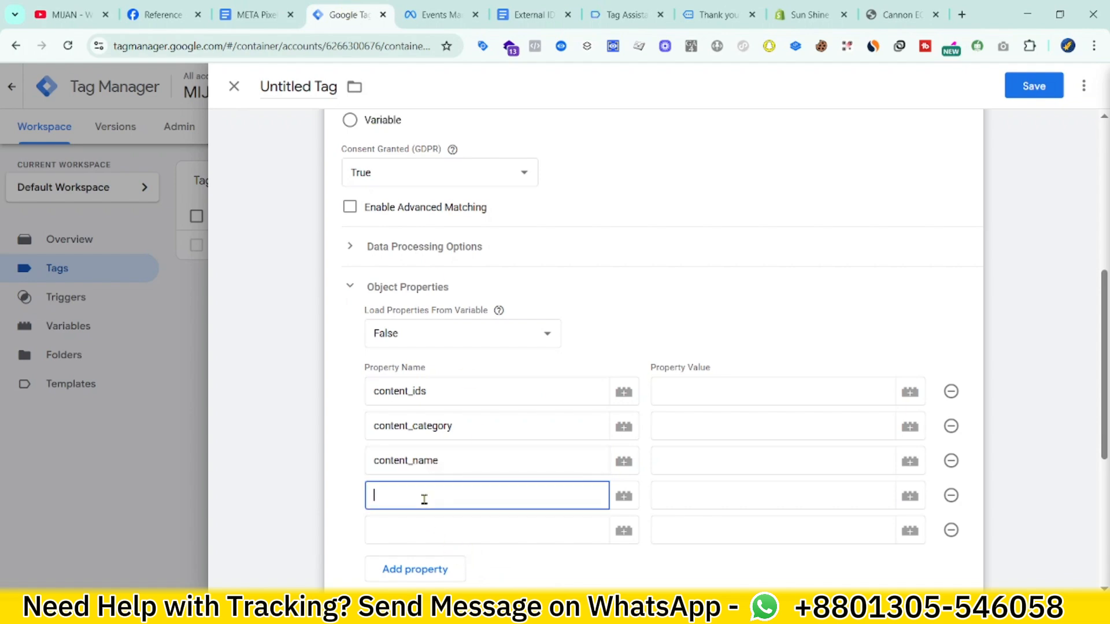
click(422, 549)
Step: Copy contents from the document's ViewContent table into the fifth property name of the tag
click(242, 4)
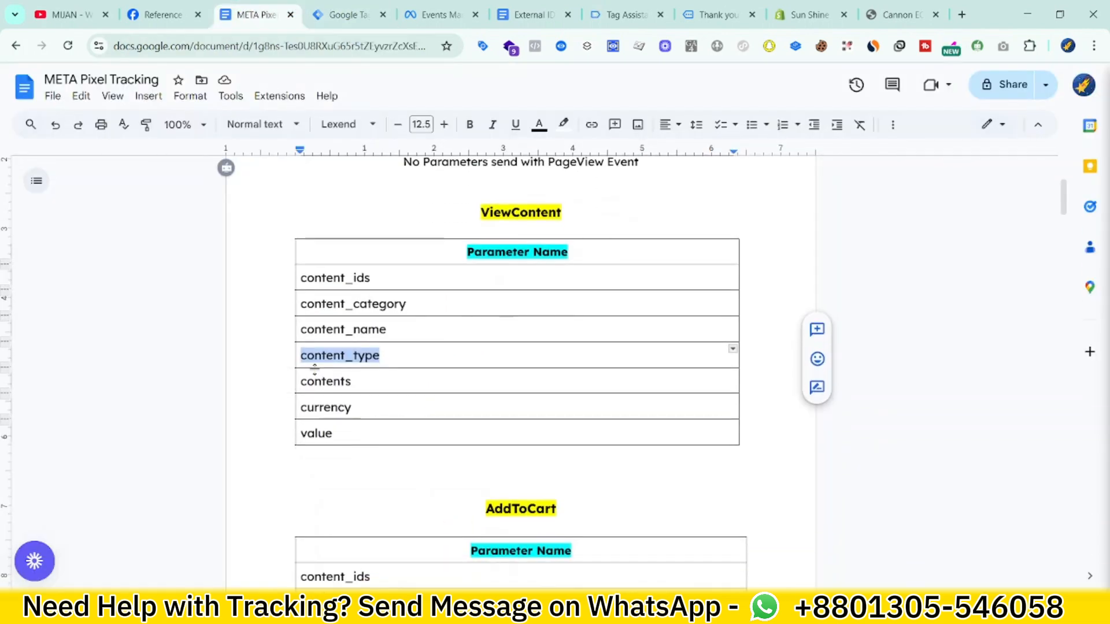
double_click(316, 381)
key(ctrl+c)
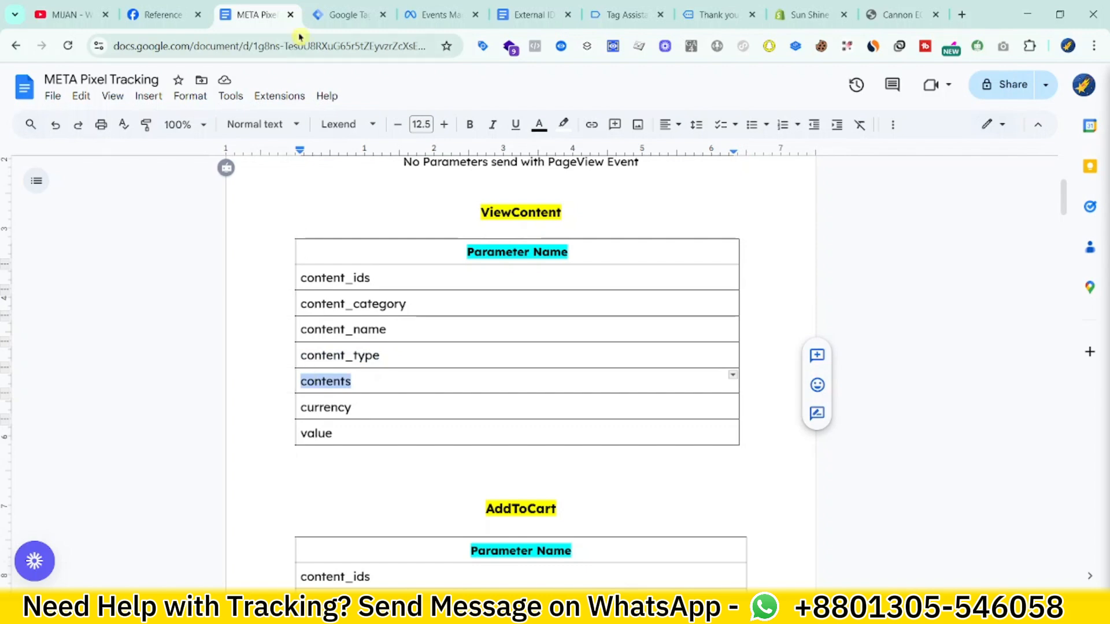
click(344, 15)
click(398, 527)
key(ctrl+v)
Step: Add a sixth property row to the tag and copy currency from the document's ViewContent table into its name
scroll(402, 520, down, 4)
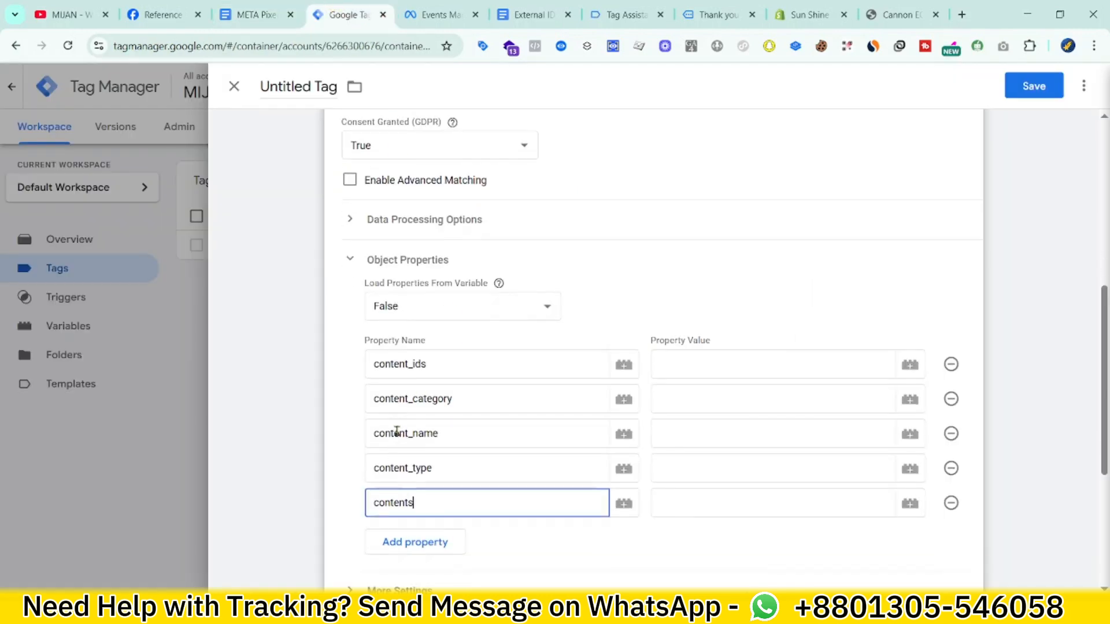
click(414, 349)
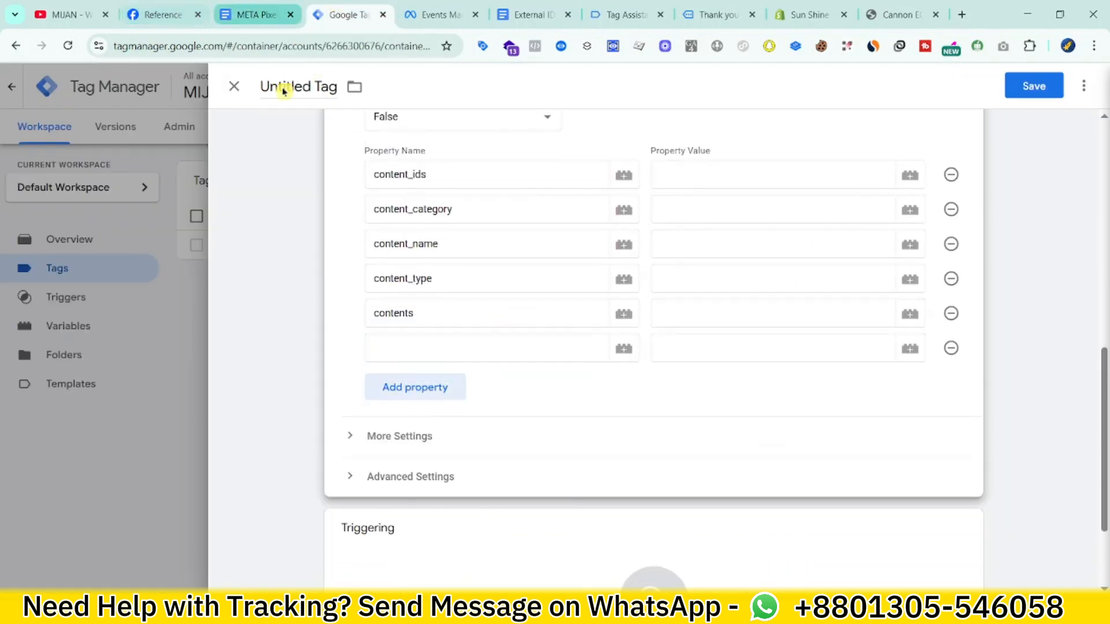
click(252, 14)
double_click(336, 408)
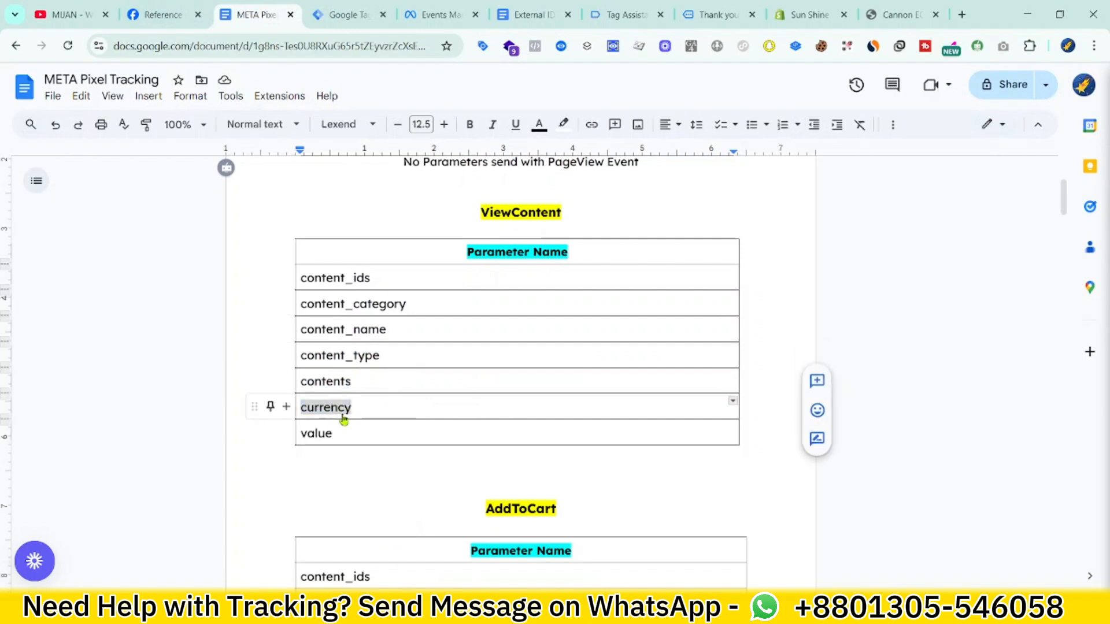
right_click(343, 421)
click(397, 159)
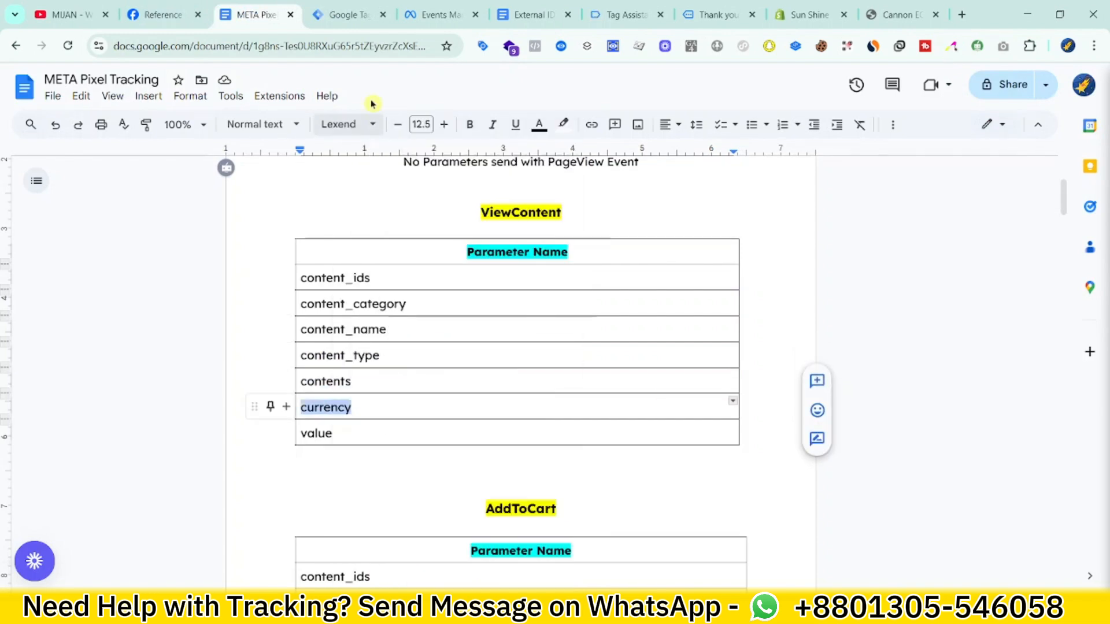
click(355, 23)
click(410, 352)
Step: Add a seventh property row and copy value from the document's ViewContent table into its name
click(408, 391)
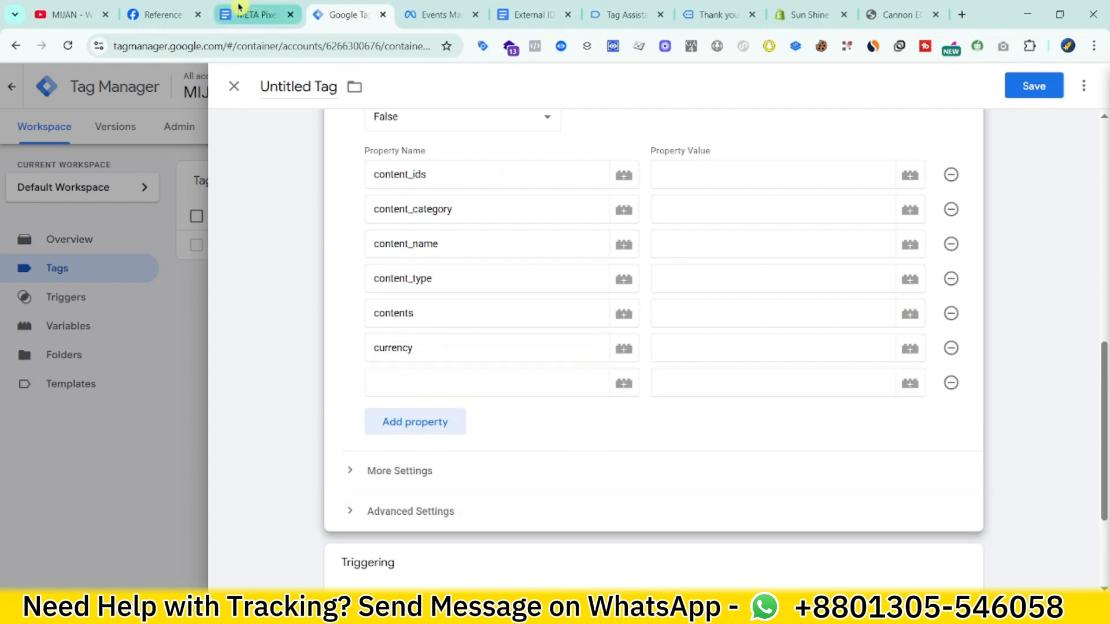
click(243, 15)
double_click(334, 433)
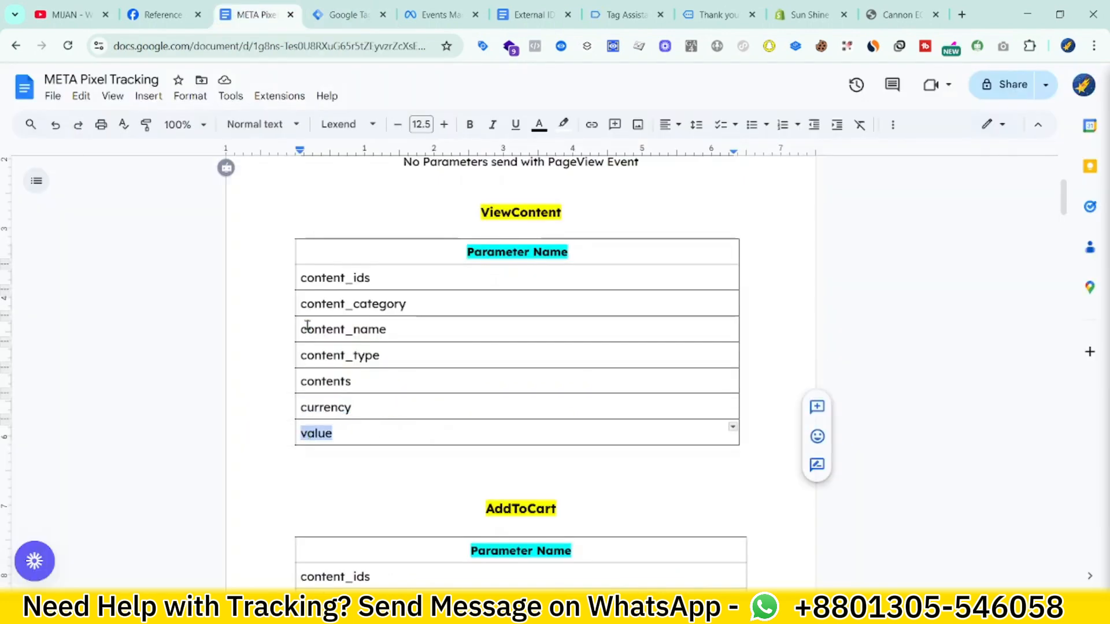
click(350, 6)
click(432, 386)
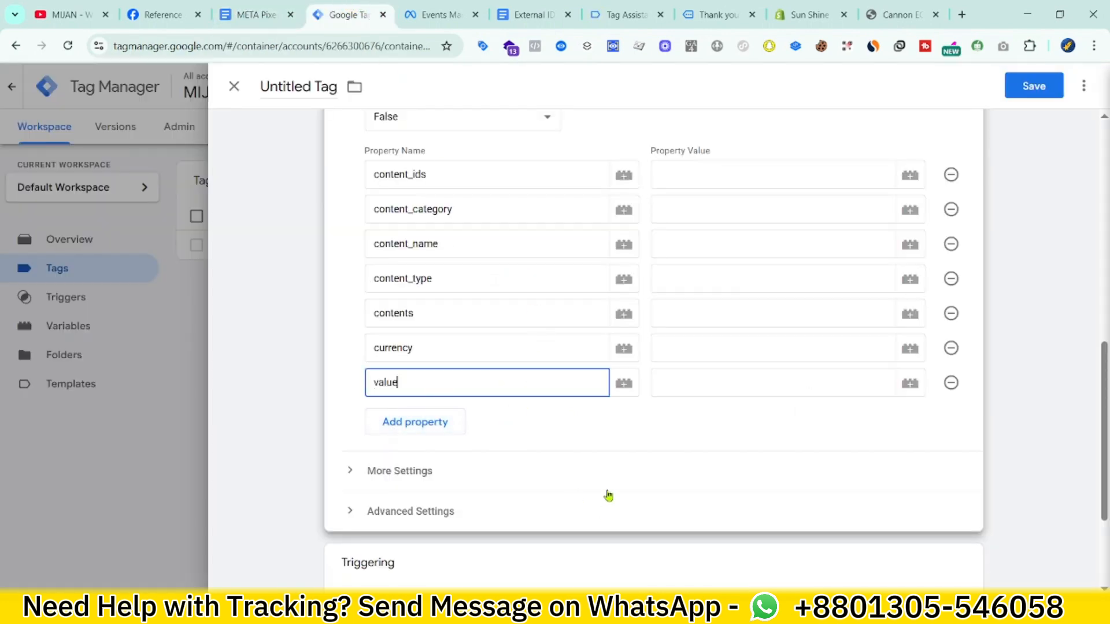
Step: Set the content_ids property value to {{dlv - content_ids}} and the content_category value to {{dlv - content_category}}
scroll(608, 496, up, 4)
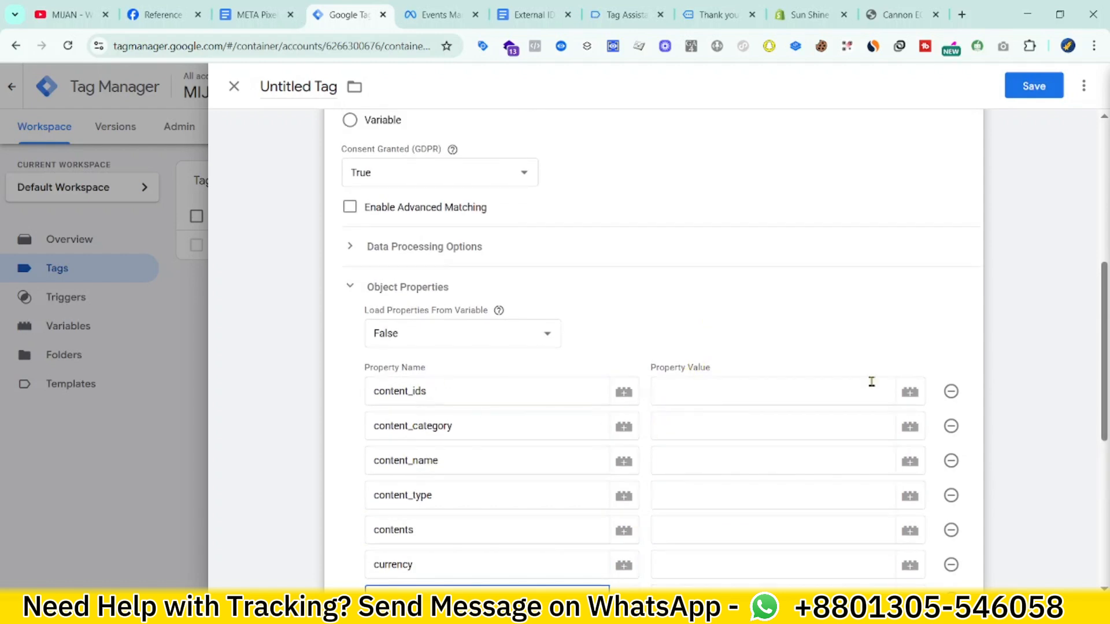
click(712, 382)
scroll(682, 376, down, 1)
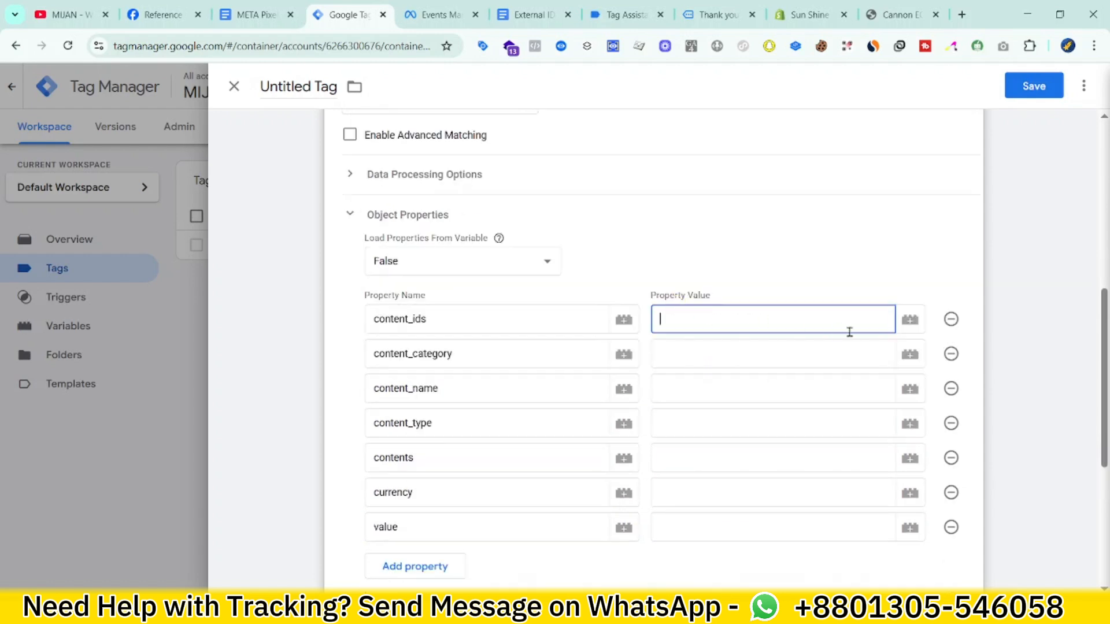
text({{con)
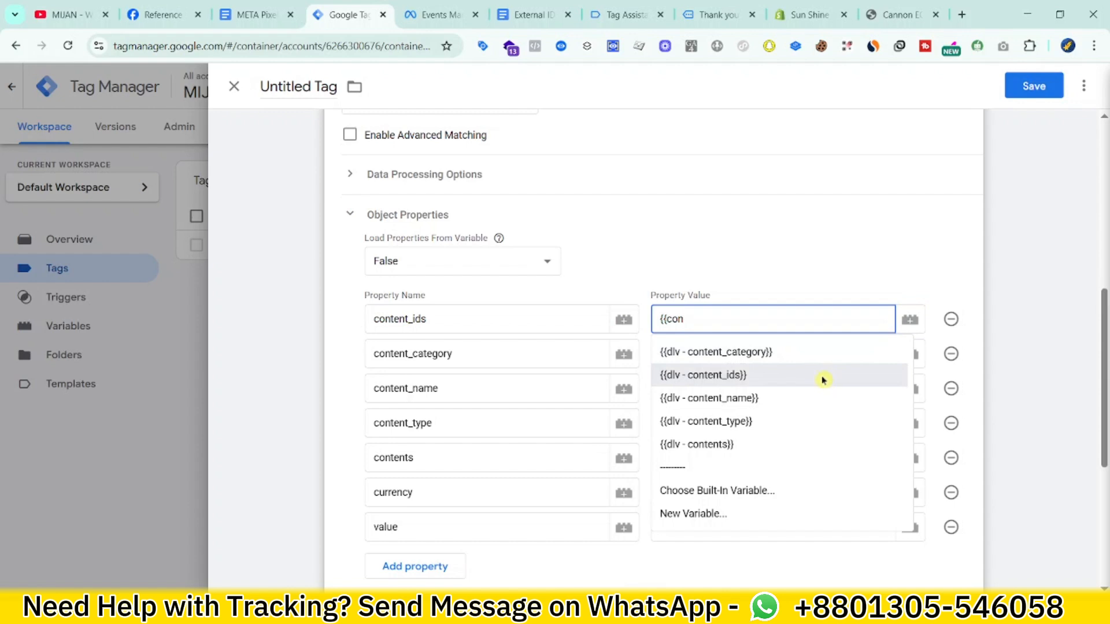
click(764, 376)
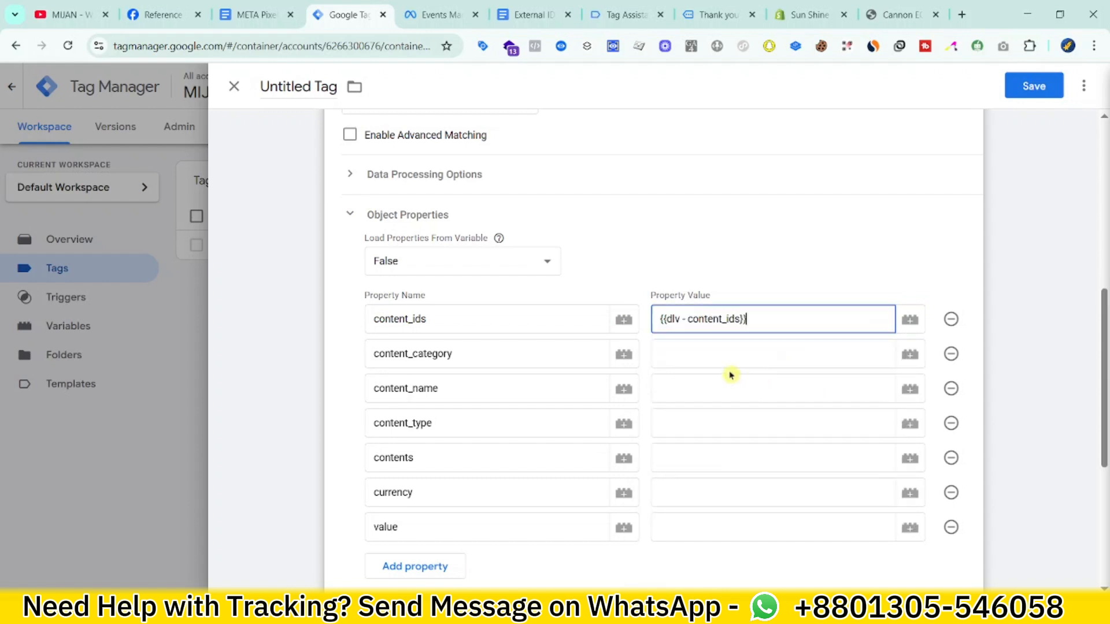
click(690, 359)
text({{cat)
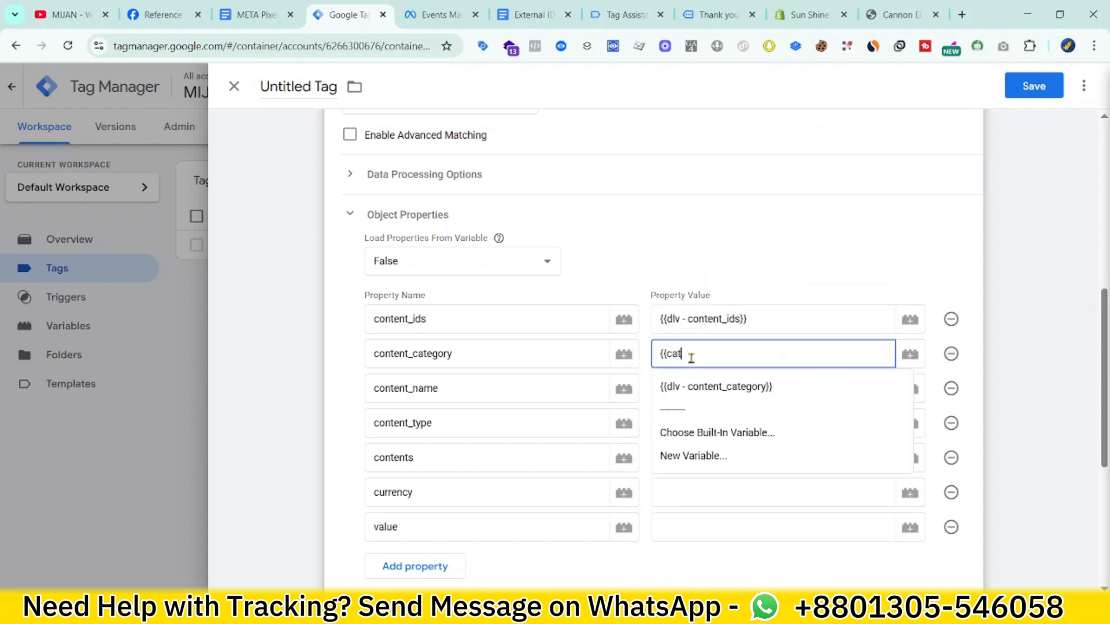
click(766, 408)
click(741, 352)
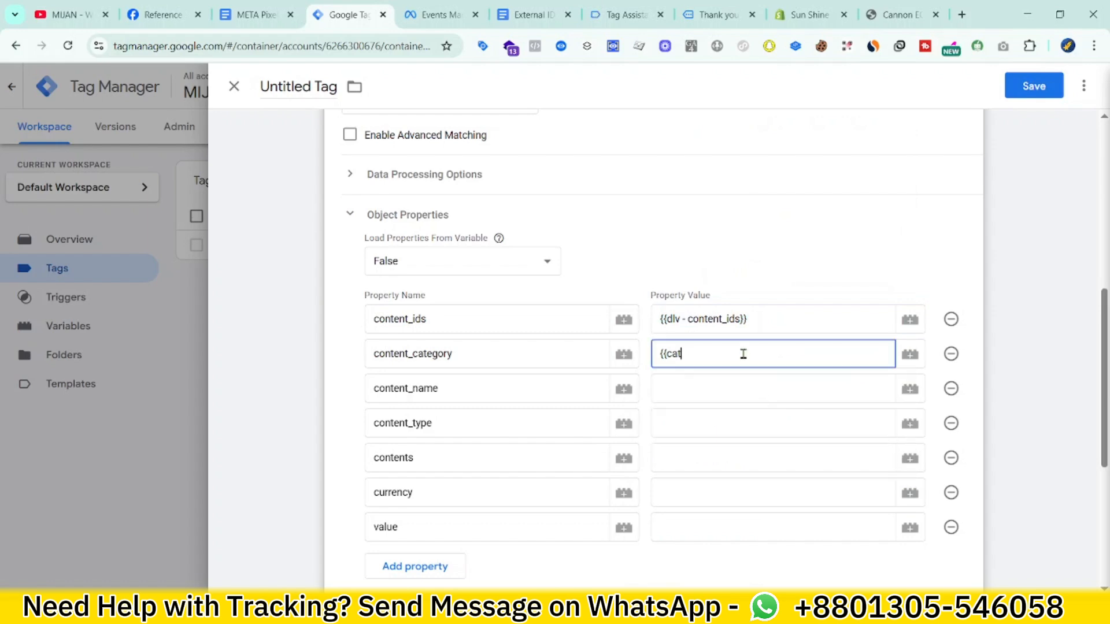
text(e)
click(730, 384)
Step: Set the content_name property value to {{dlv - content_name}} and the content_type value to {{dlv - content_type}}
click(728, 386)
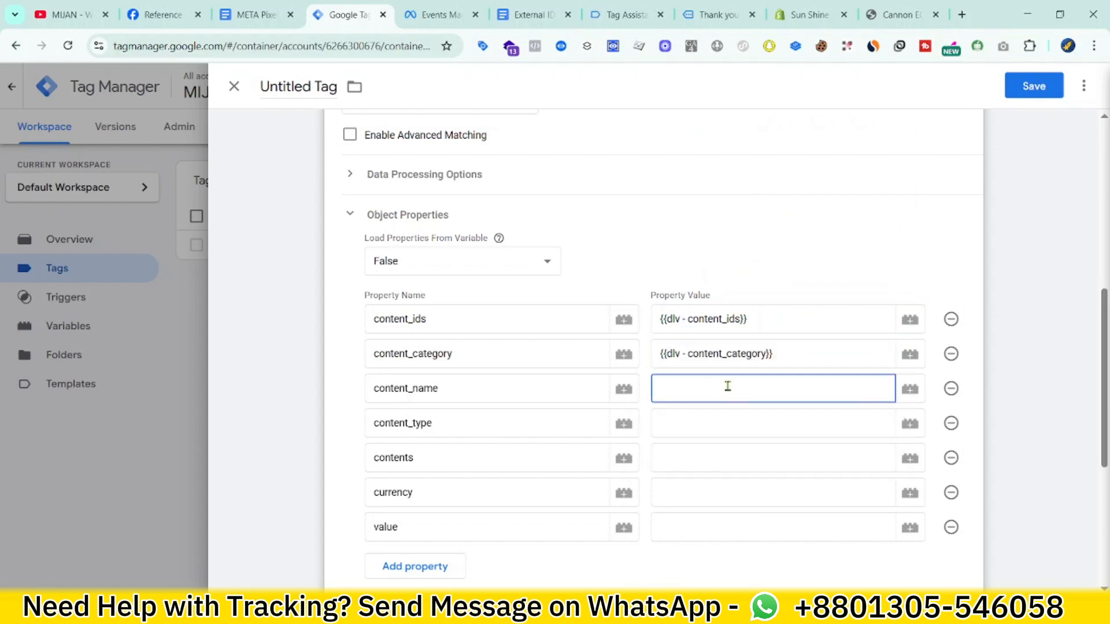
text({{name)
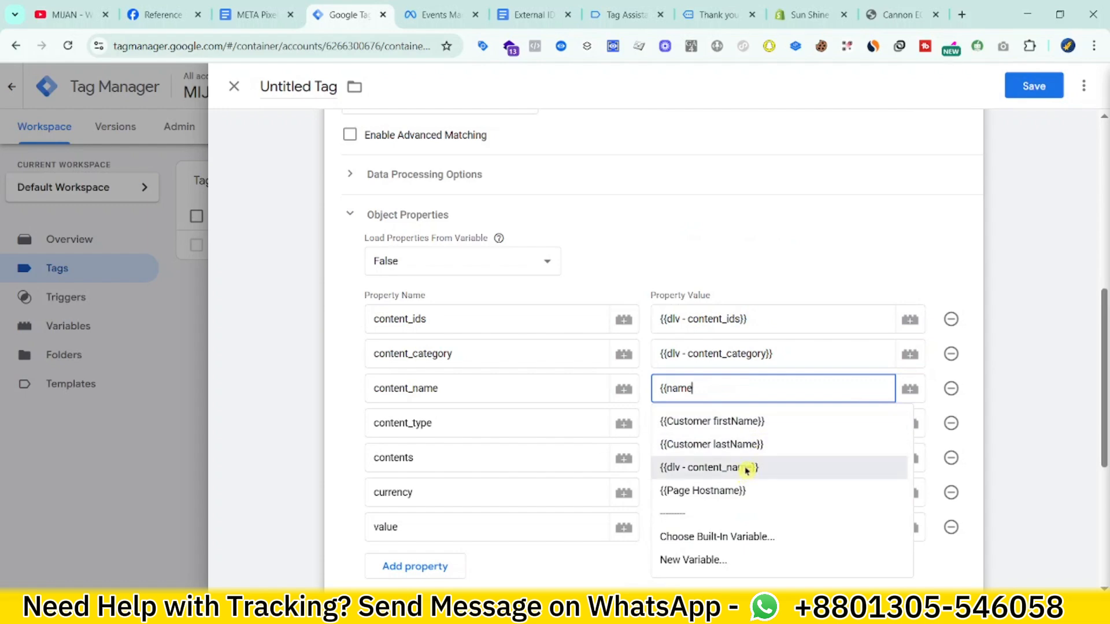
click(740, 467)
click(717, 424)
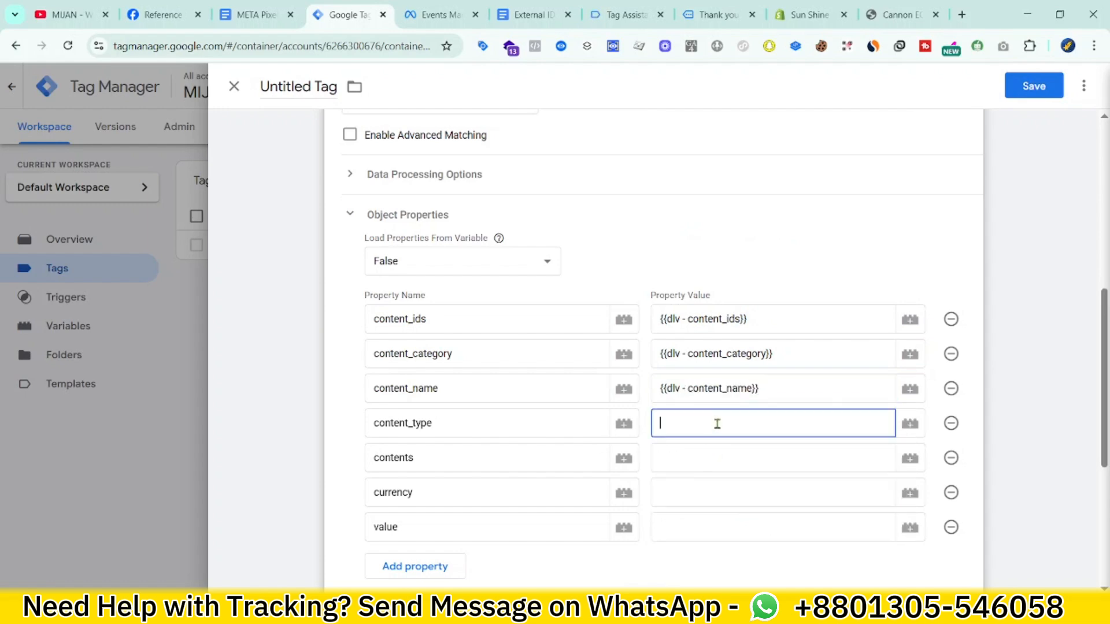
text({{)
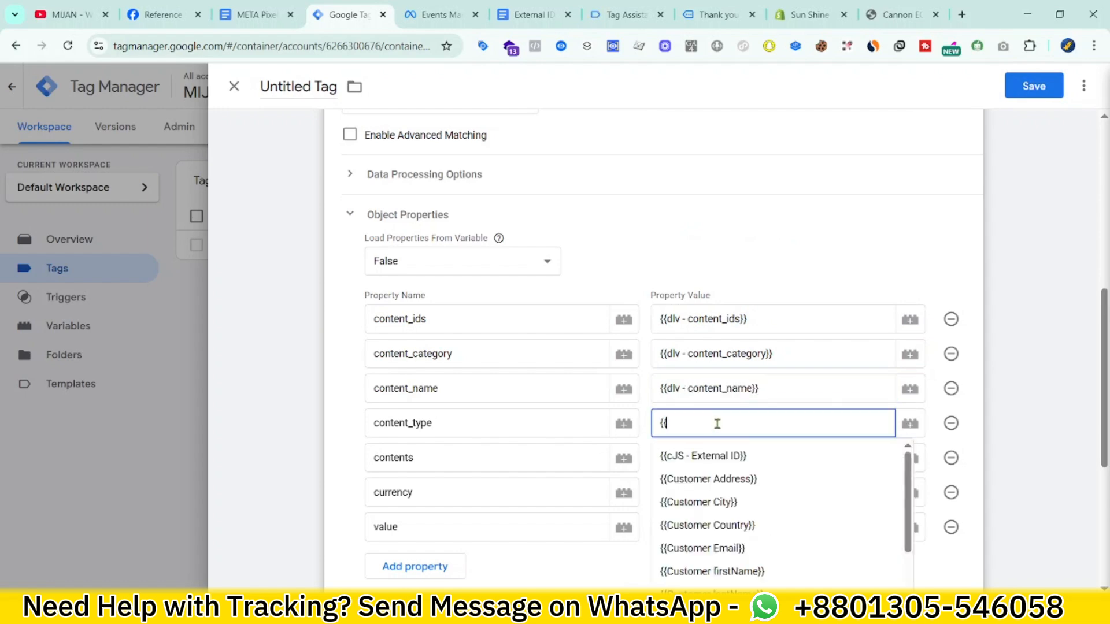
text(con)
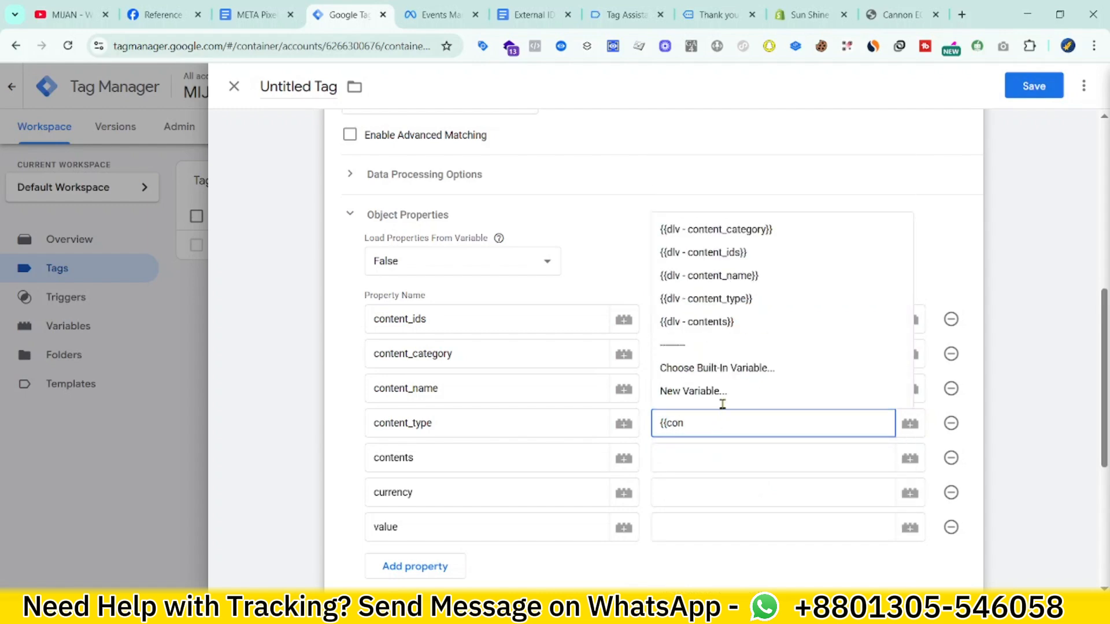
click(761, 302)
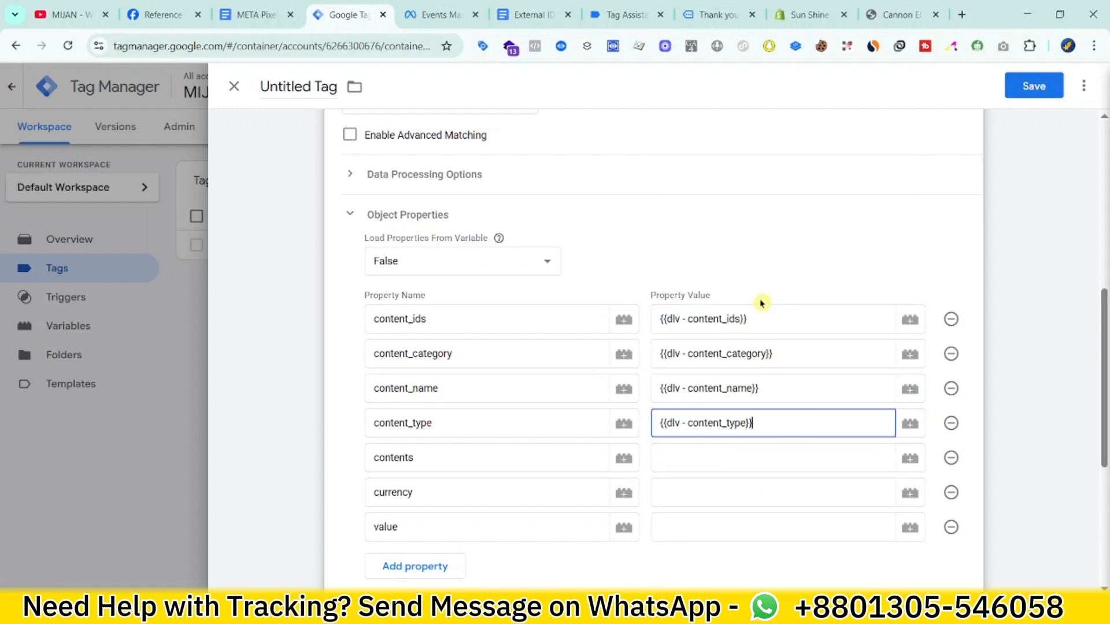
Step: Assign the {{dlv - contents}} variable as the value of the contents property
click(741, 457)
text({{dlv - cont)
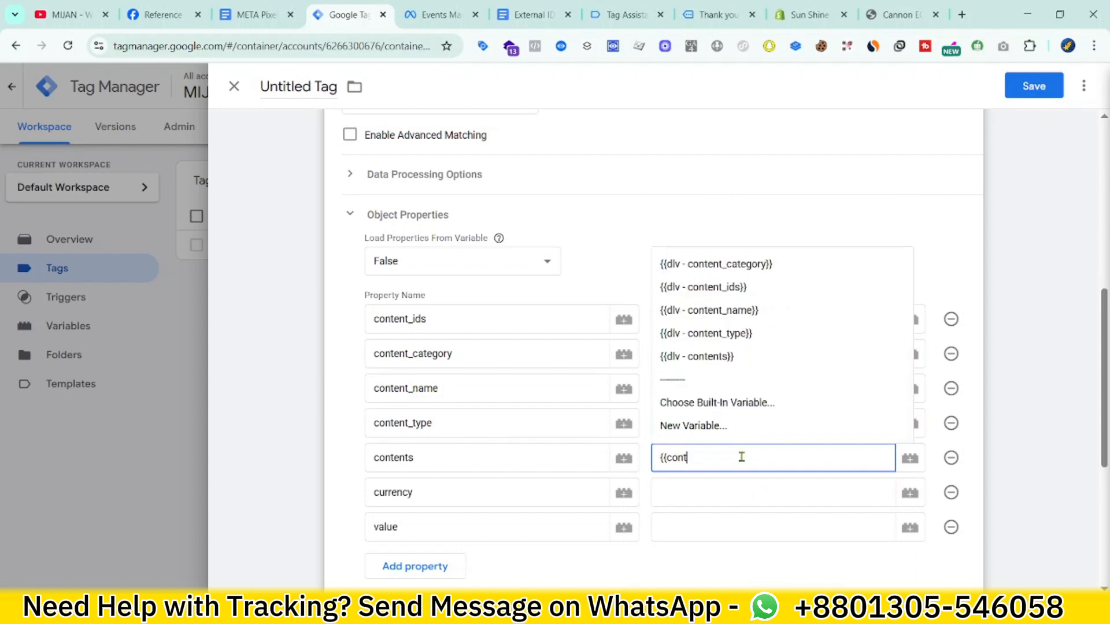
text(e)
click(743, 356)
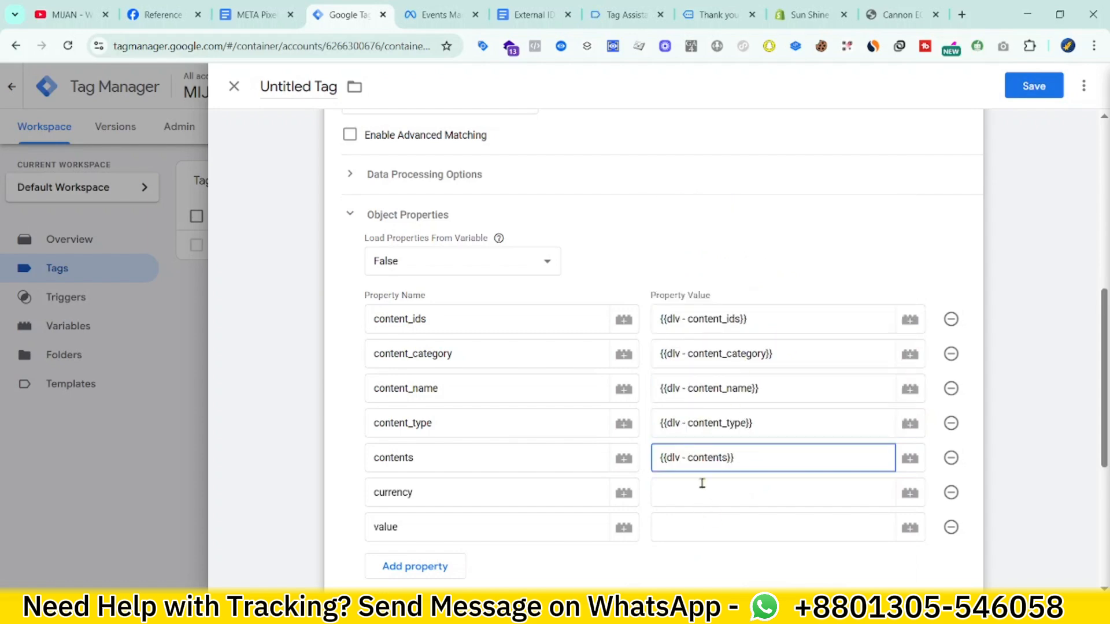
Step: Set the currency property value to {{dlv - currency}} and the value property's value to {{dlv - value}}
click(702, 483)
text({{curr)
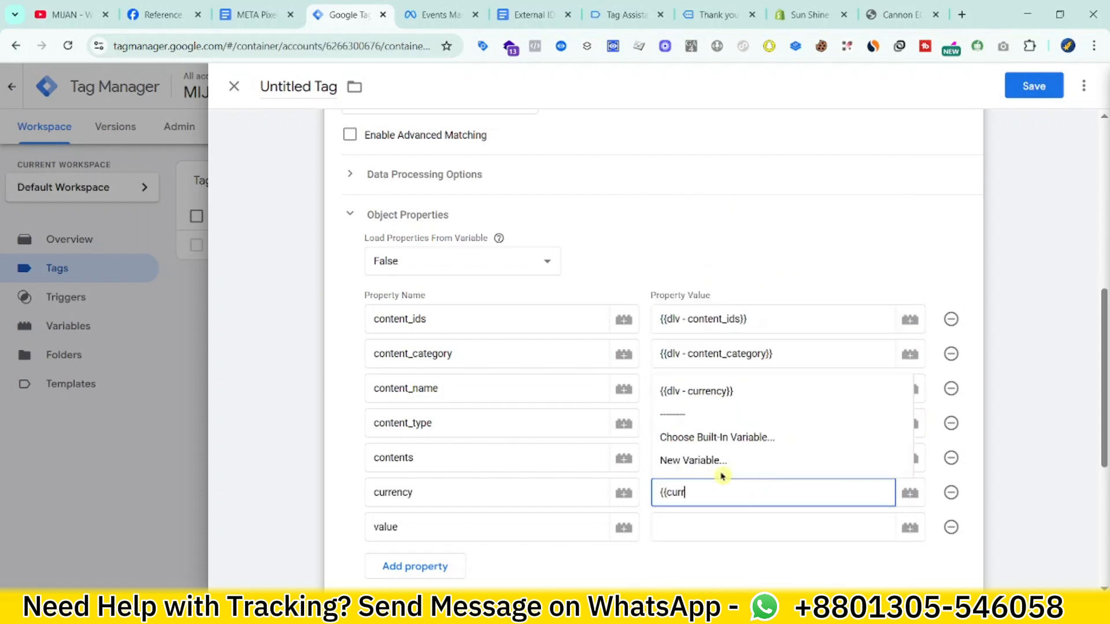
click(727, 398)
click(706, 524)
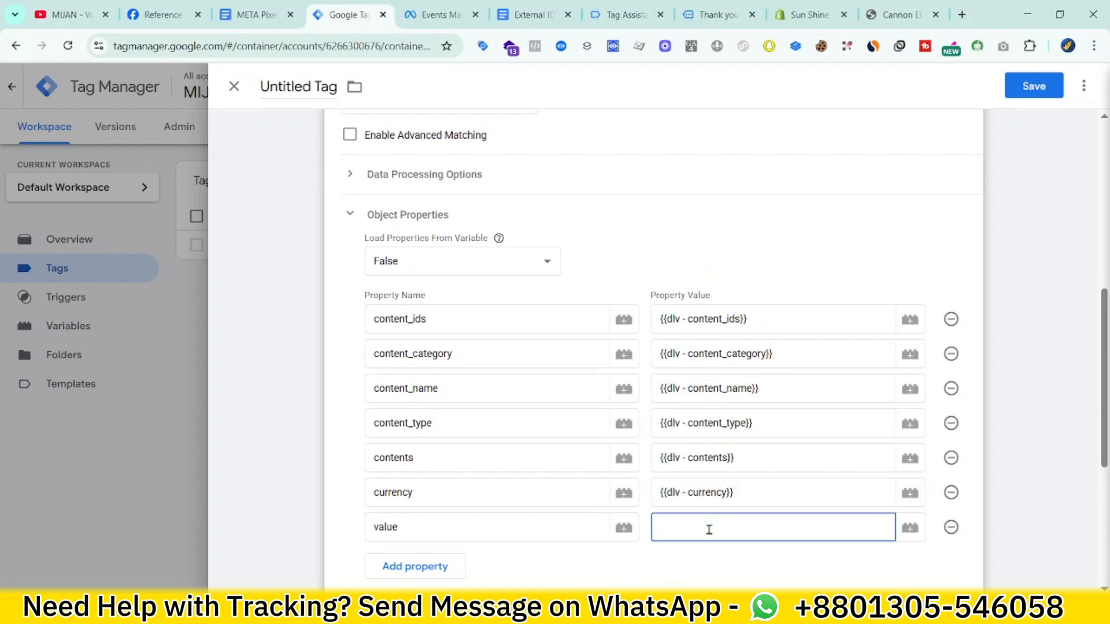
text({{valu)
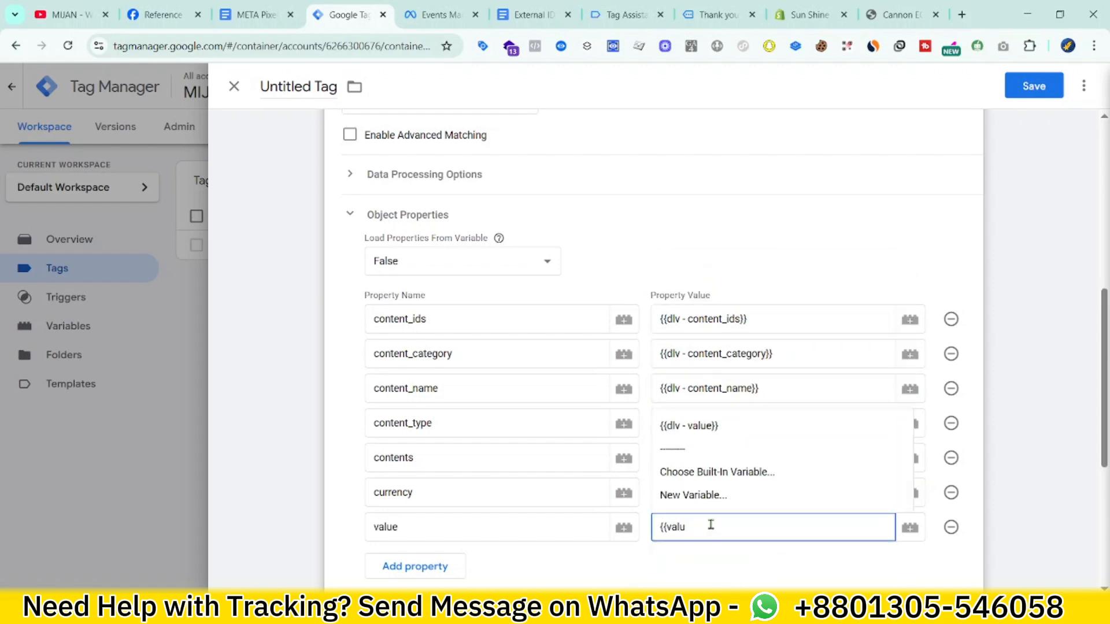
click(734, 425)
Step: Fire the tag on the Event - ViewContent trigger and save it under the name "FB - ViewContent || Tag"
scroll(743, 496, down, 5)
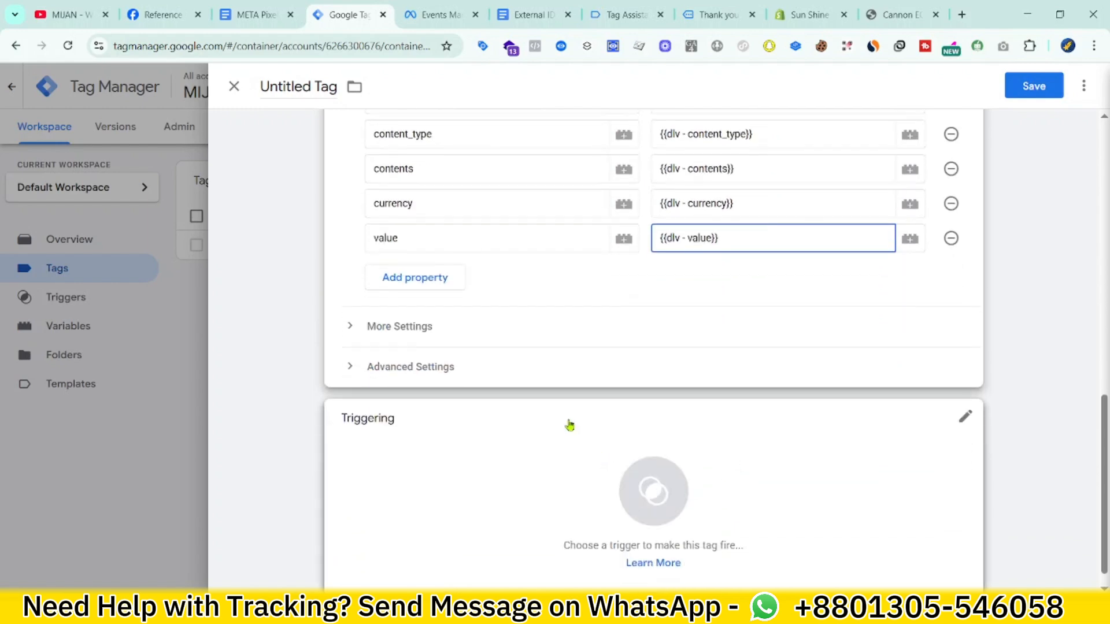
click(443, 341)
click(441, 337)
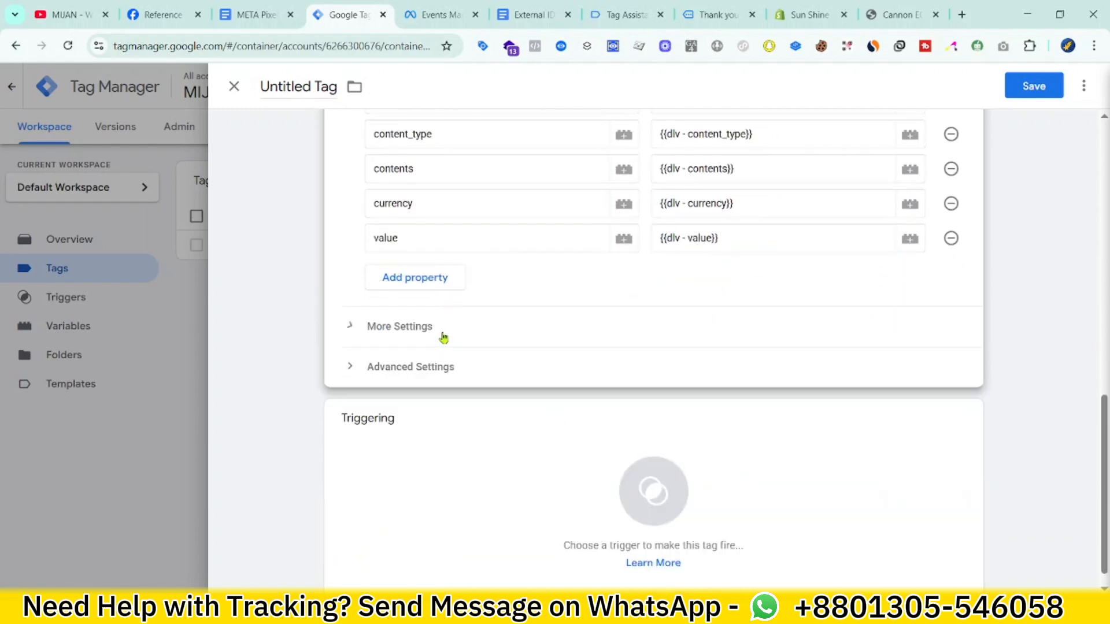
scroll(555, 461, down, 1)
click(509, 446)
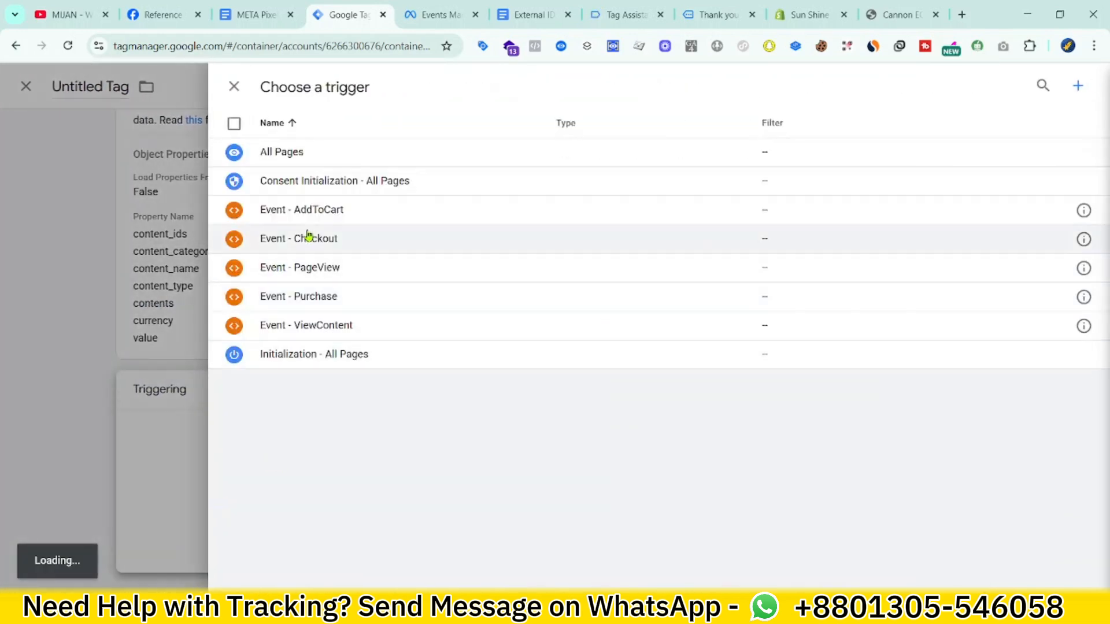
click(324, 334)
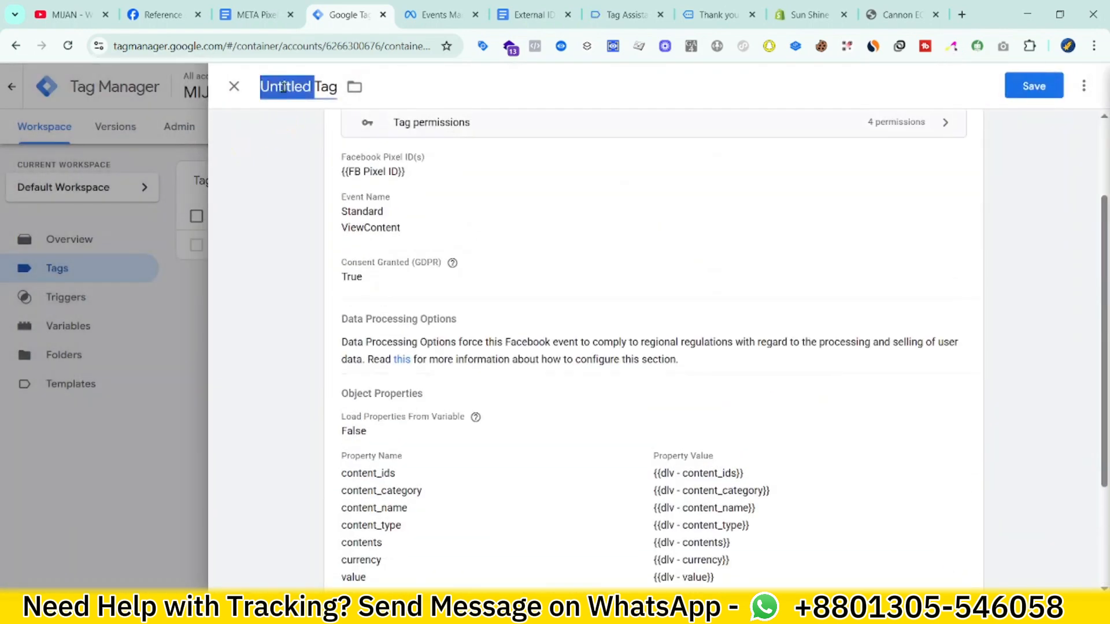
text(FB - ViewContent ||)
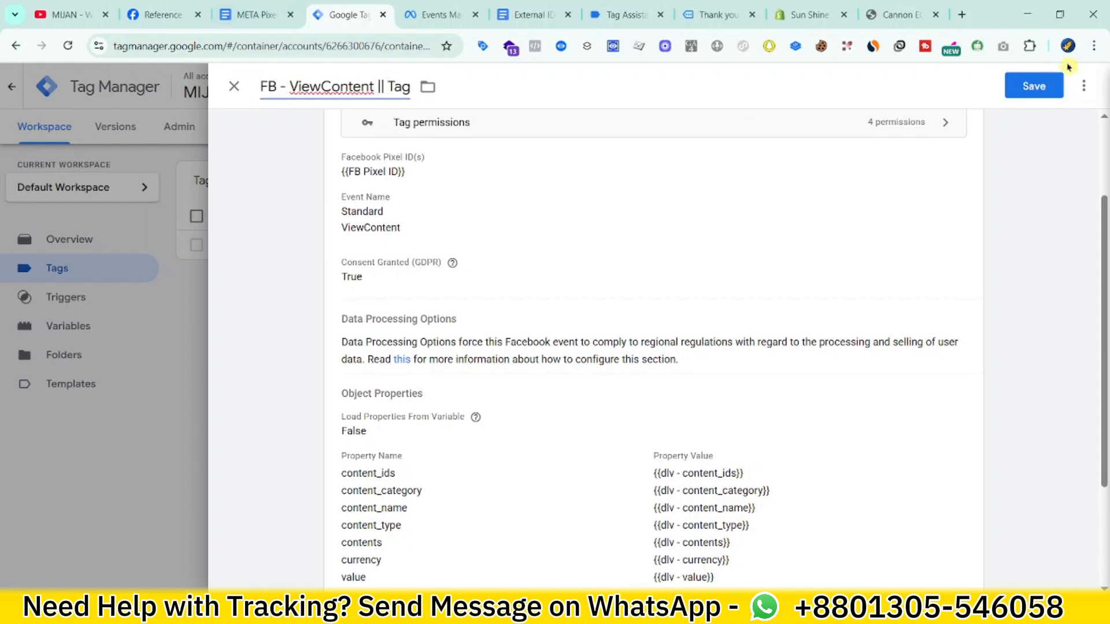
click(1038, 85)
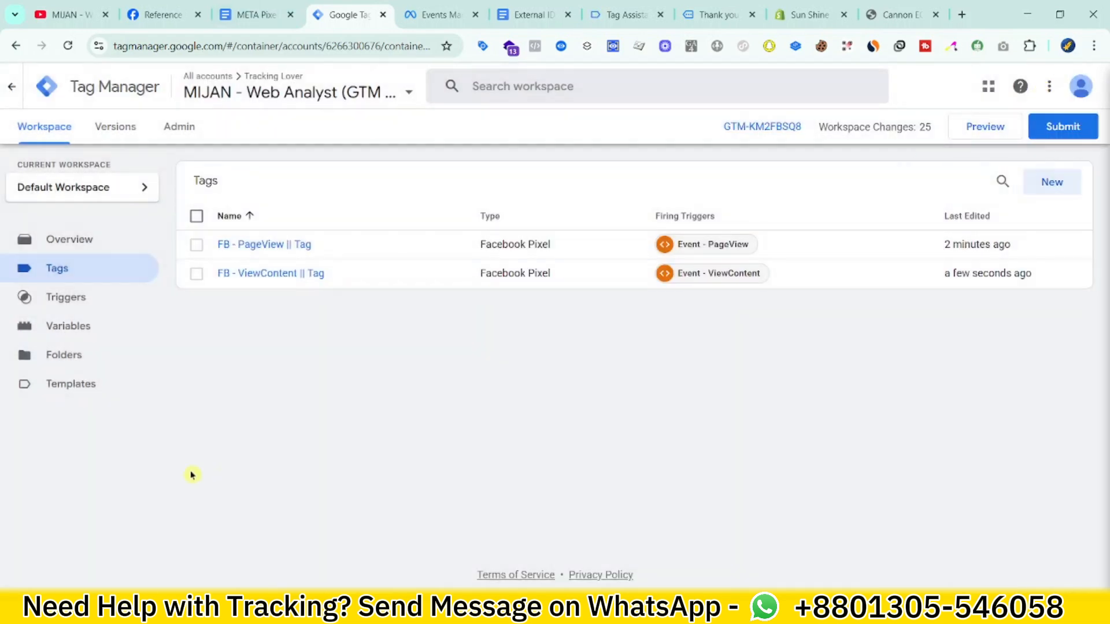
Step: Create a new tag of the Facebook Pixel type and use the {{FB Pixel ID}} variable as its pixel ID
click(1061, 195)
click(782, 315)
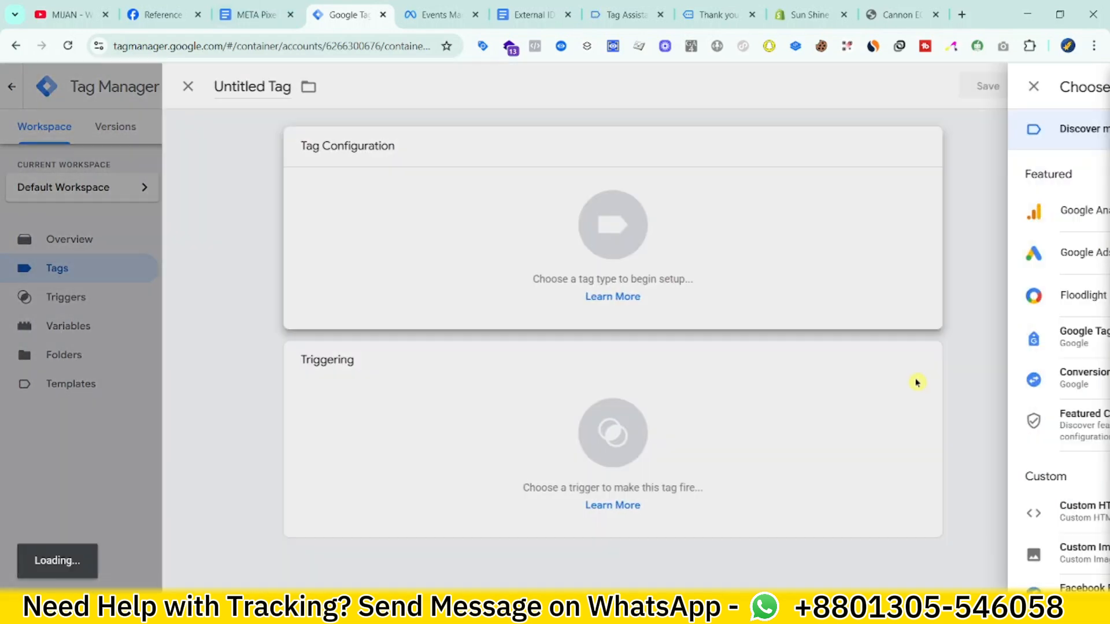
scroll(817, 458, down, 5)
click(788, 376)
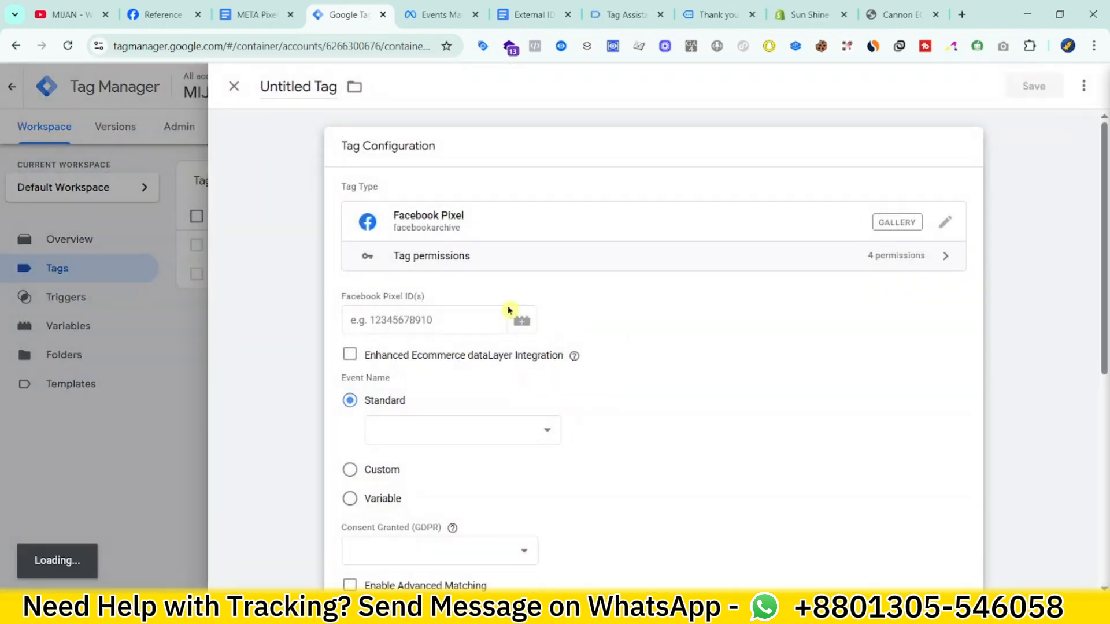
click(410, 306)
text({)
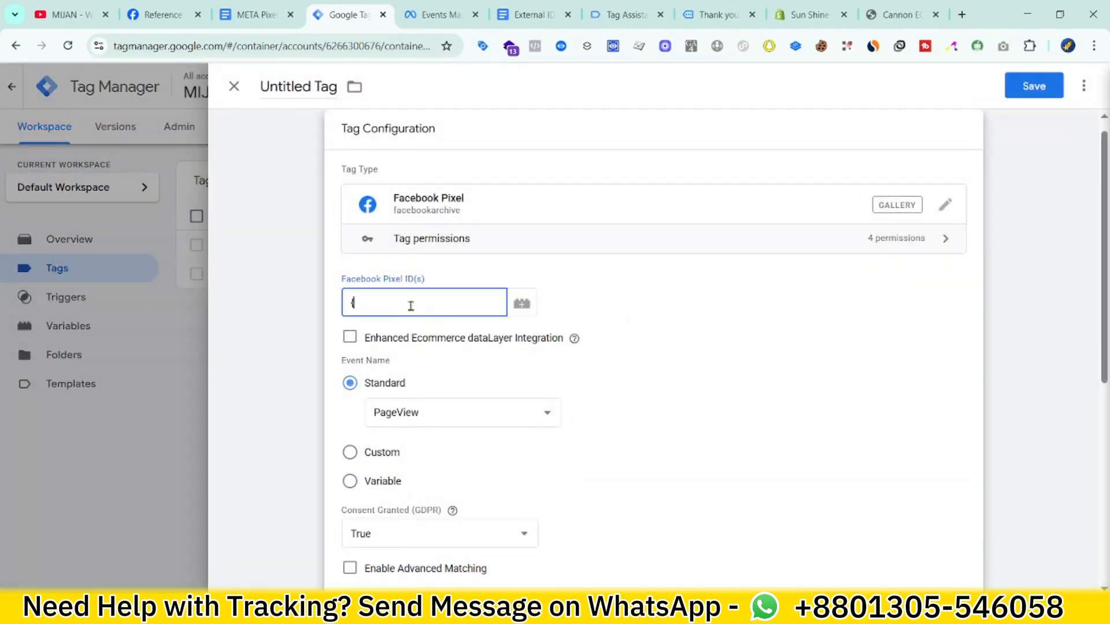
text({FB)
click(427, 341)
Step: Set the new Facebook Pixel tag's standard event name to AddToCart
scroll(427, 341, down, 1)
click(454, 340)
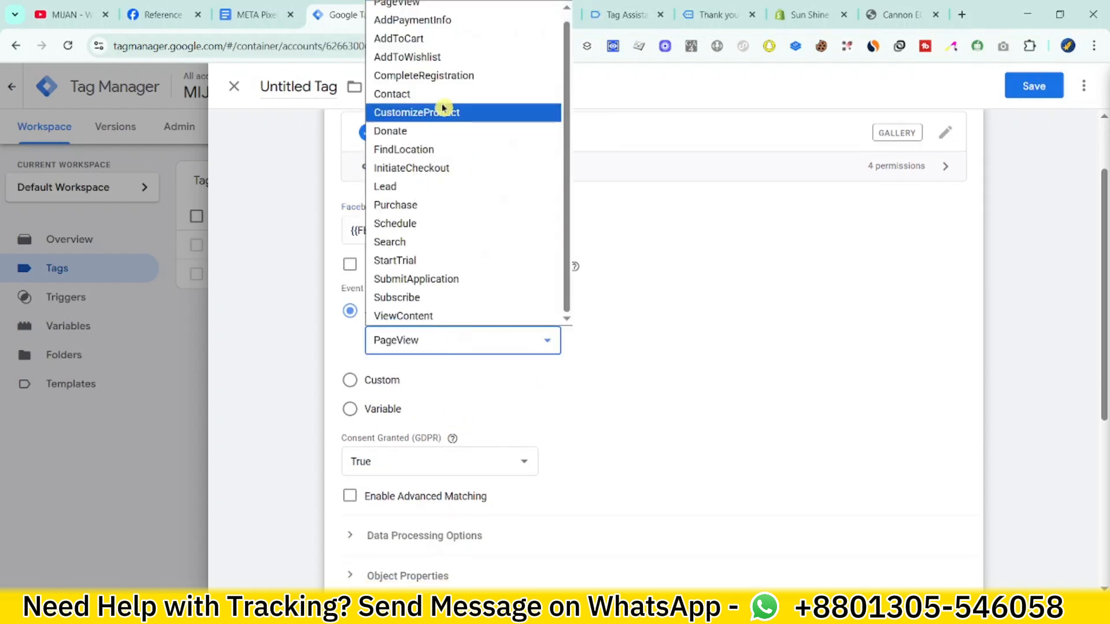
click(448, 38)
scroll(538, 457, down, 3)
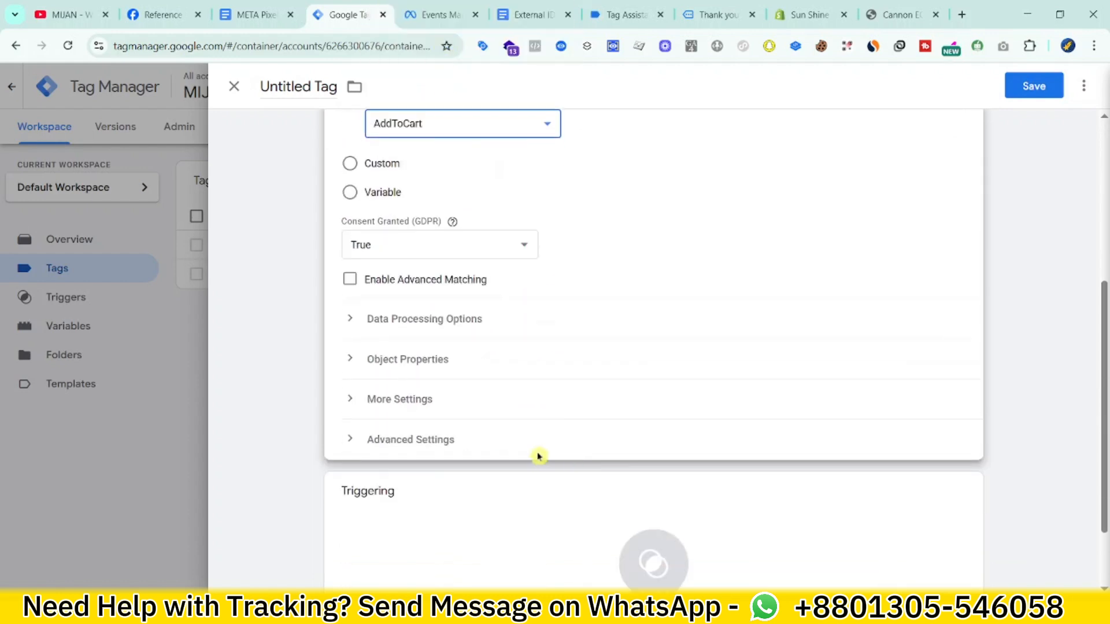
Step: Expand the AddToCart tag's object properties and add seven empty property rows
click(391, 361)
scroll(462, 346, down, 2)
click(379, 322)
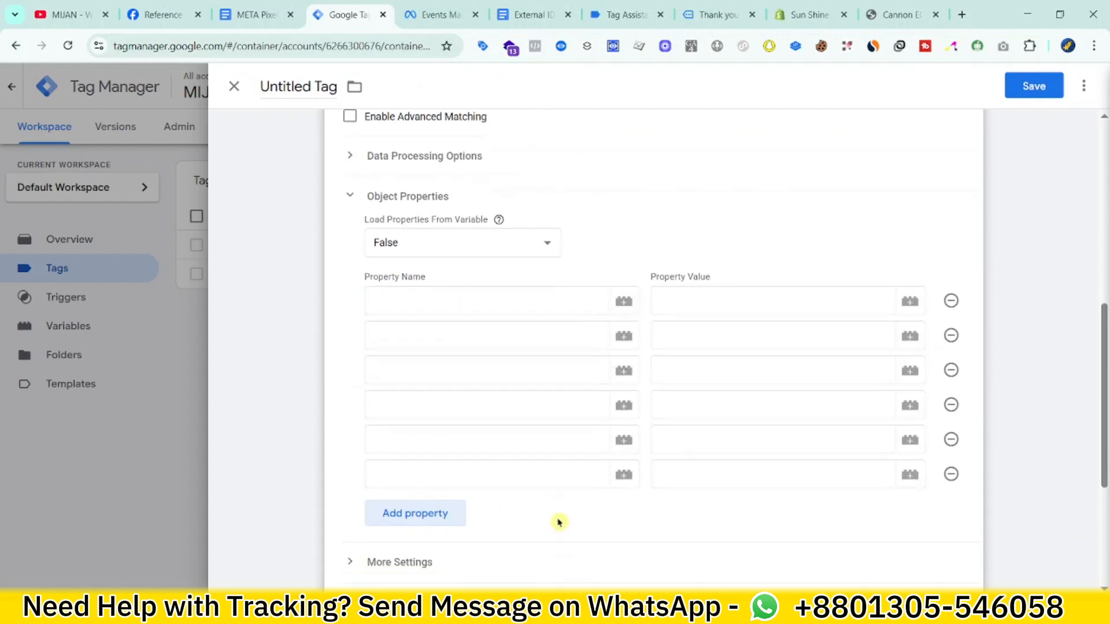
scroll(559, 522, down, 1)
Step: Copy content_ids from the AddToCart table in the META Pixel Tracking document for the tag's first property name
key(ctrl+shift+Tab)
double_click(355, 289)
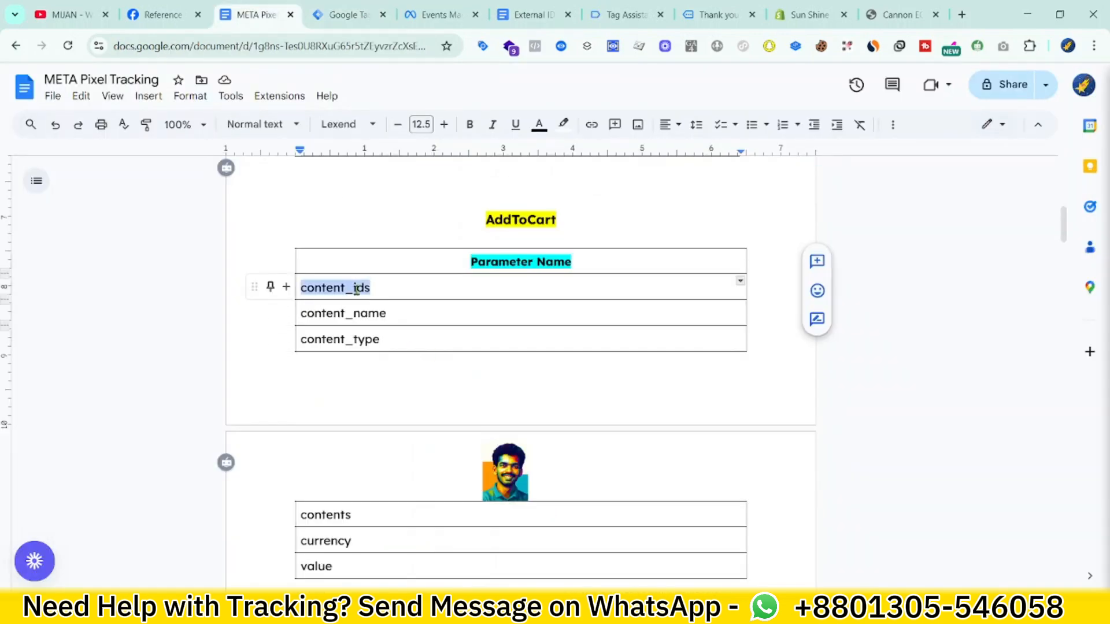
right_click(377, 298)
click(389, 158)
key(ctrl+Tab)
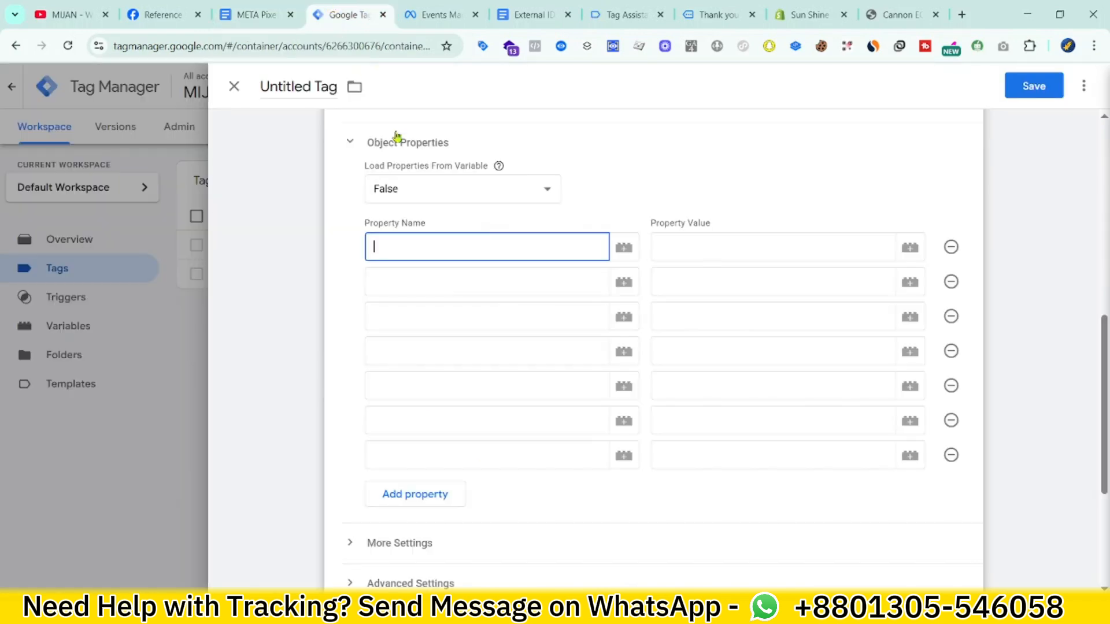
Step: Name the second and third properties content_name and content_type, copying both from the document's AddToCart table
key(ctrl+shift+Tab)
double_click(347, 312)
key(ctrl+c)
key(ctrl+Tab)
key(ctrl+v)
key(ctrl+shift+Tab)
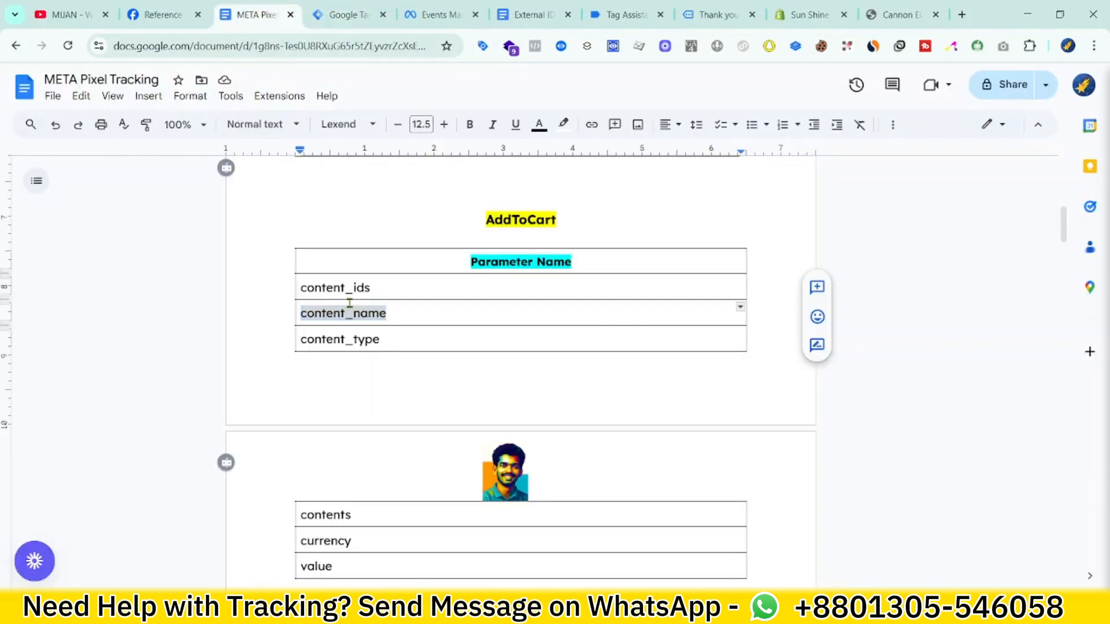
key(ctrl+Tab)
click(384, 315)
key(ctrl+v)
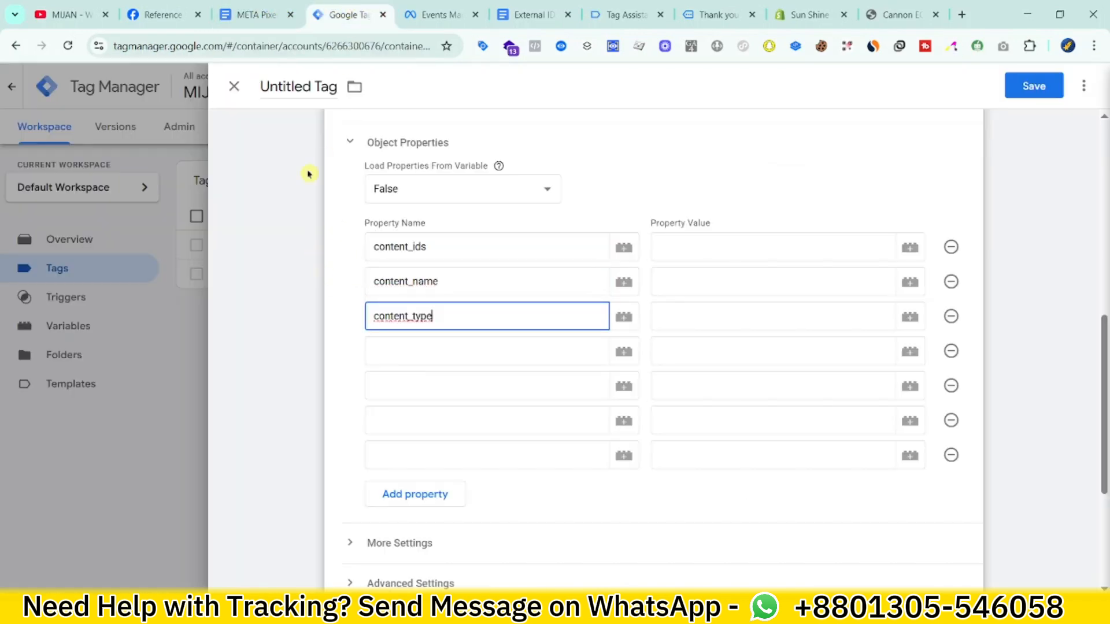
Step: Copy contents from the document's AddToCart table and paste it as the fourth property name
click(254, 18)
double_click(325, 370)
key(ctrl+c)
click(324, 21)
click(389, 354)
key(ctrl+v)
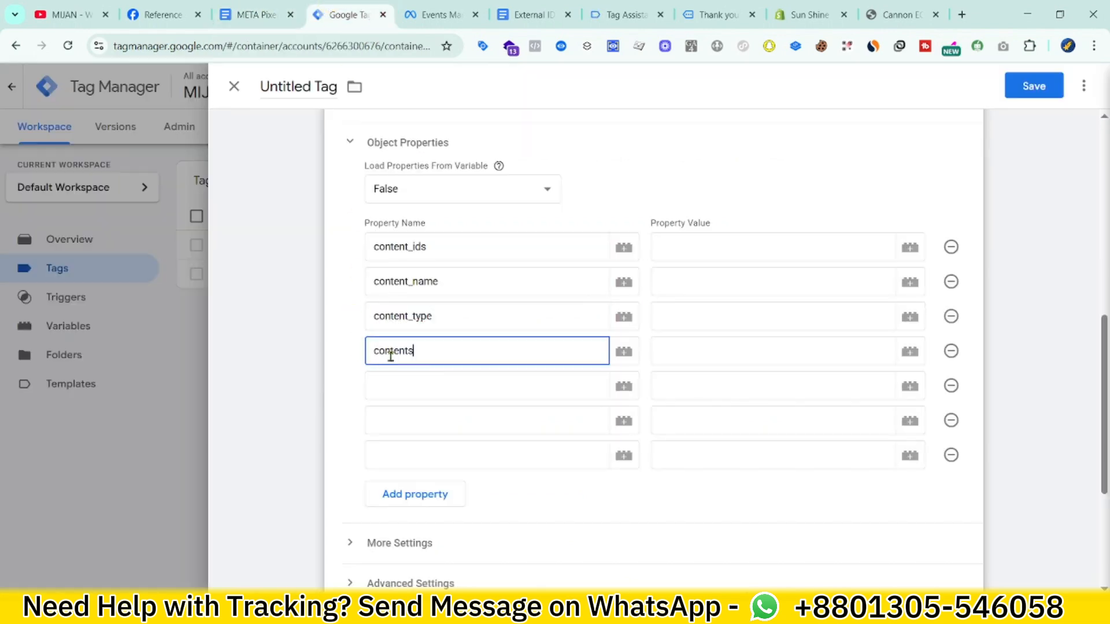
Step: Name the last three properties of the AddToCart tag currency, value and content_category
key(ctrl+shift+Tab)
double_click(323, 396)
click(351, 13)
click(393, 382)
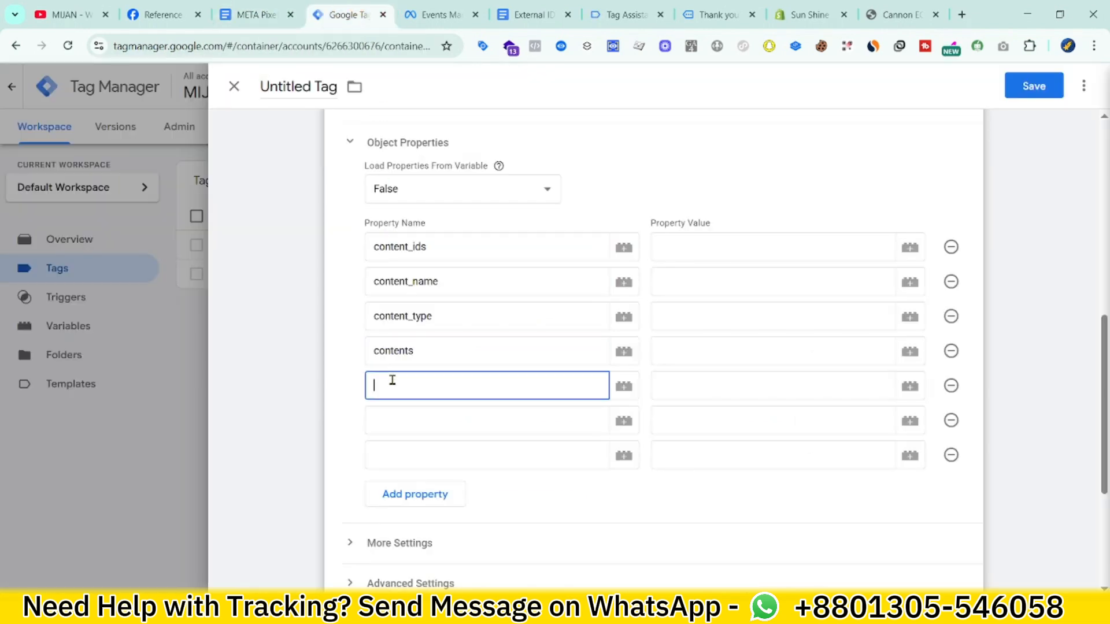
click(254, 15)
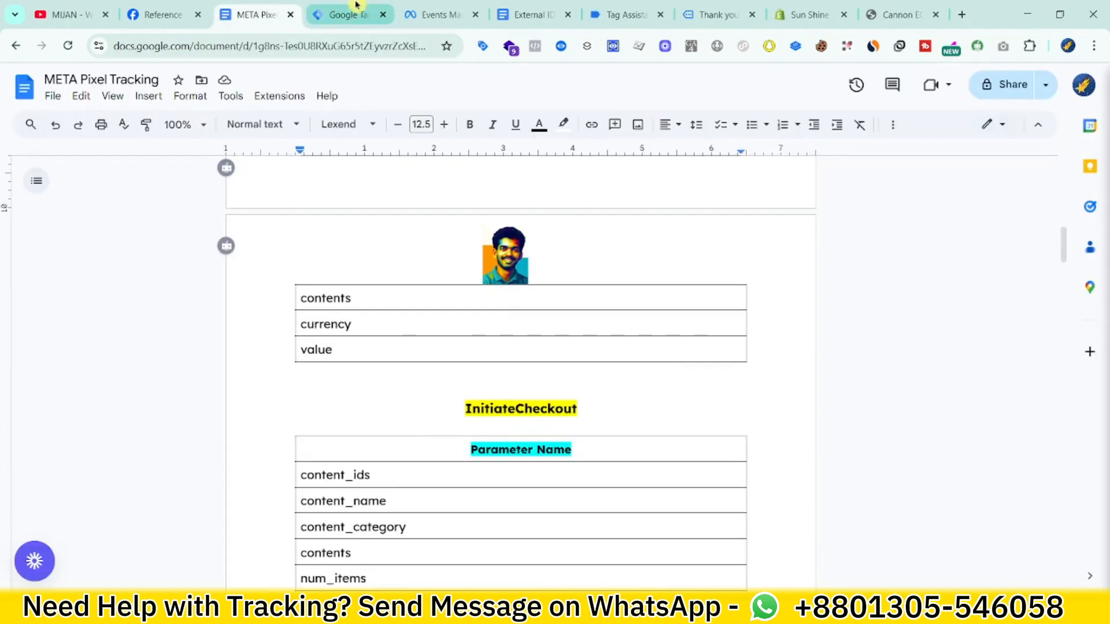
click(358, 9)
scroll(389, 510, down, 2)
click(254, 14)
double_click(317, 422)
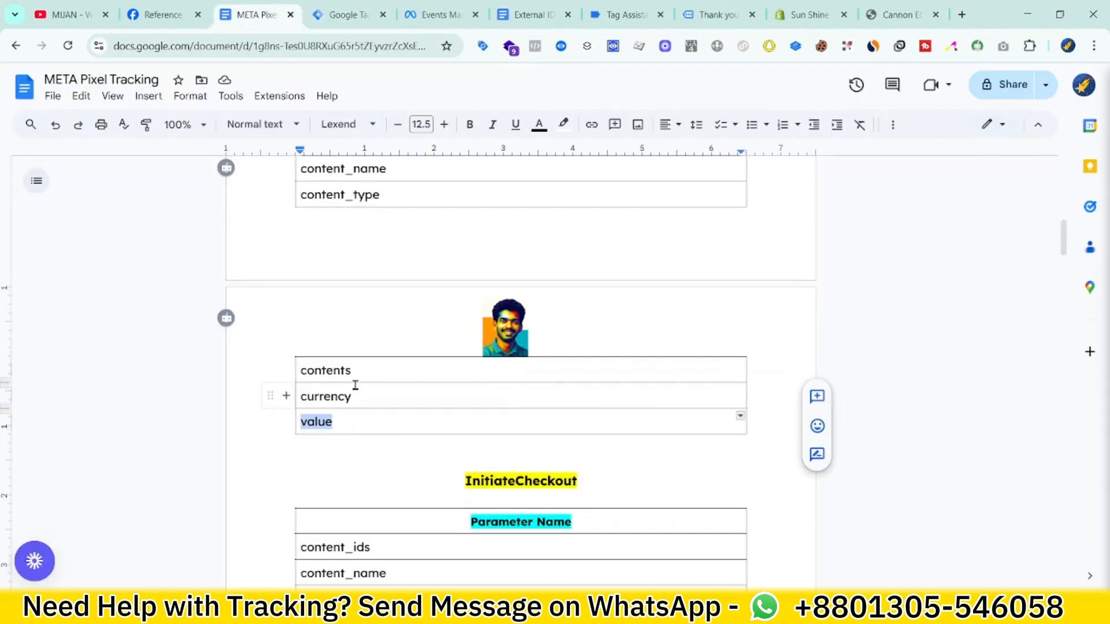
click(337, 8)
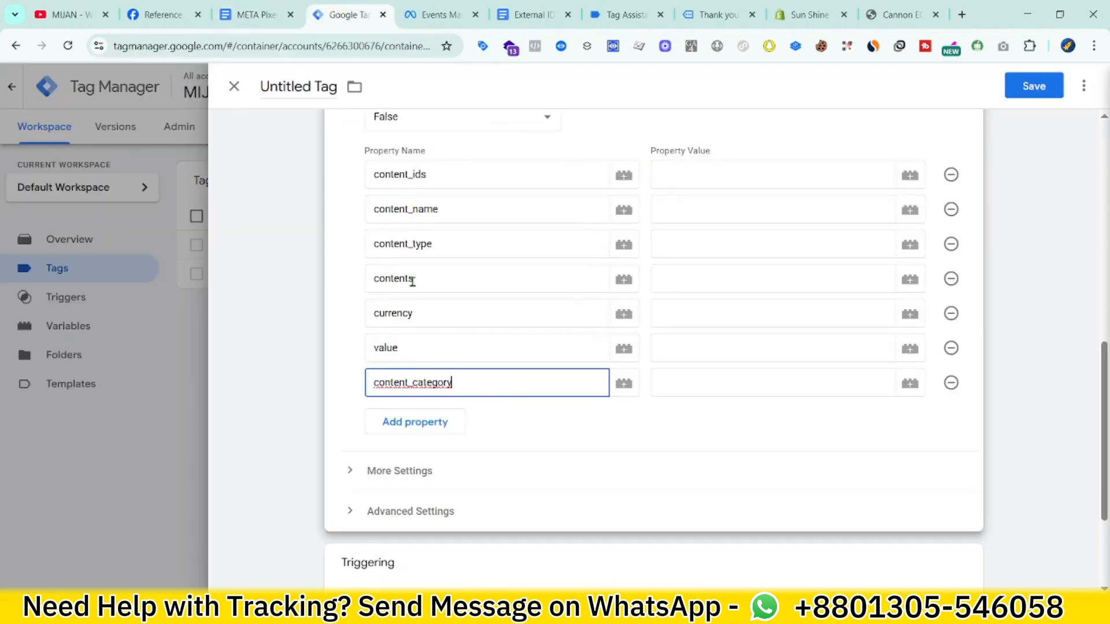
Step: Set the content_ids property value to {{dlv - content_ids}} and the content_name value to {{dlv - content_name}}
click(729, 177)
text({{)
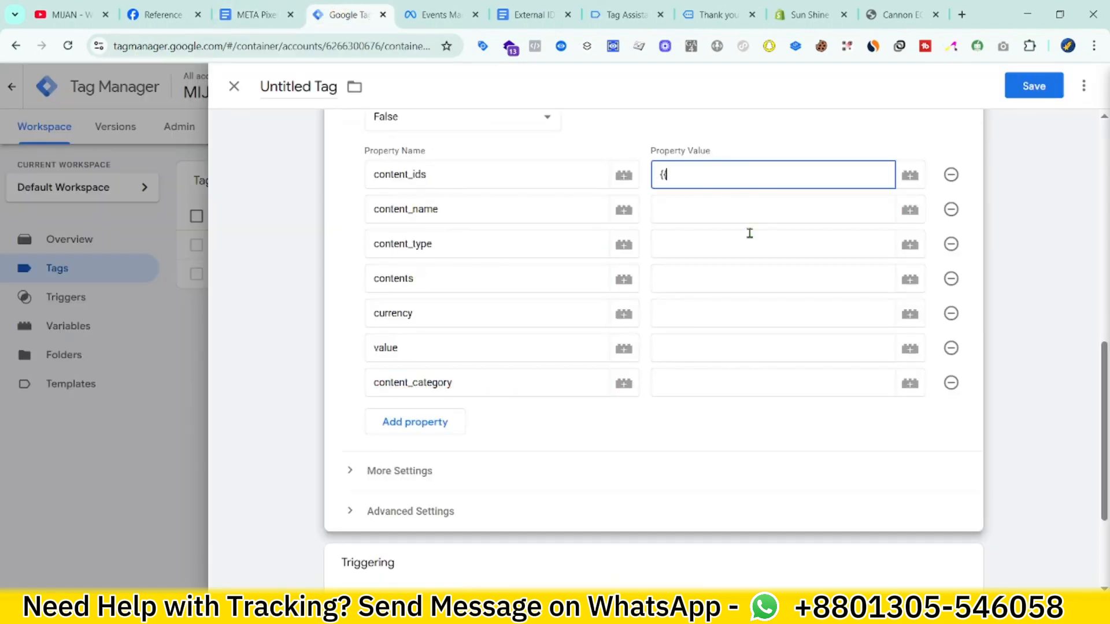
text(ids)
click(743, 215)
click(742, 219)
text({{)
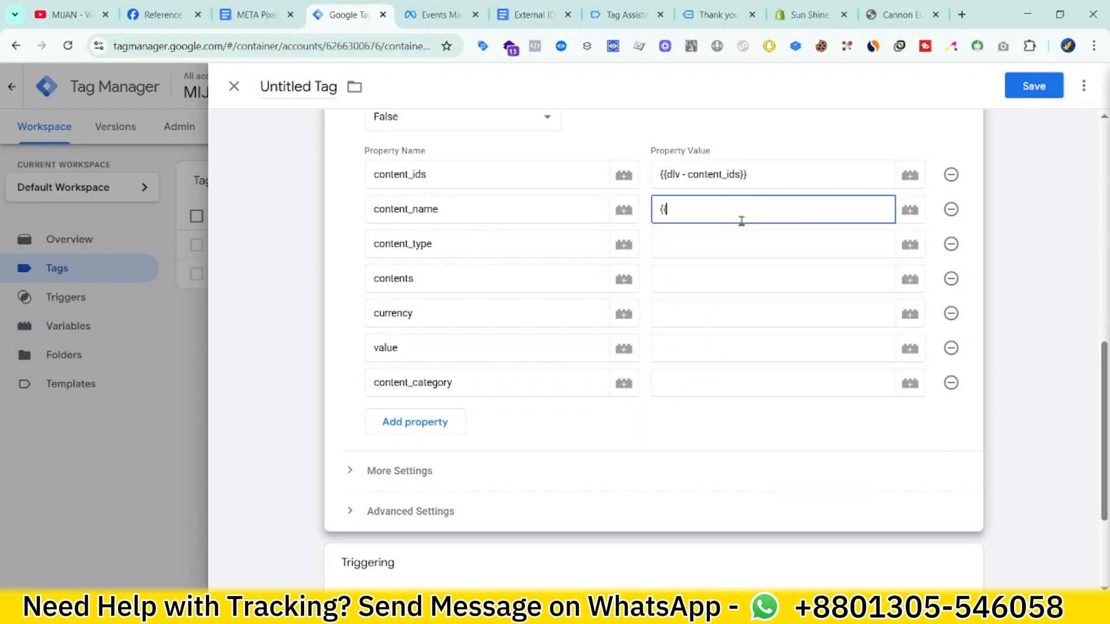
text(na)
click(723, 304)
Step: Set the content_type property value to {{dlv - content_type}} and the contents value to {{dlv - contents}}
click(734, 248)
text({{ty)
click(723, 295)
click(727, 286)
text({{dlv - )
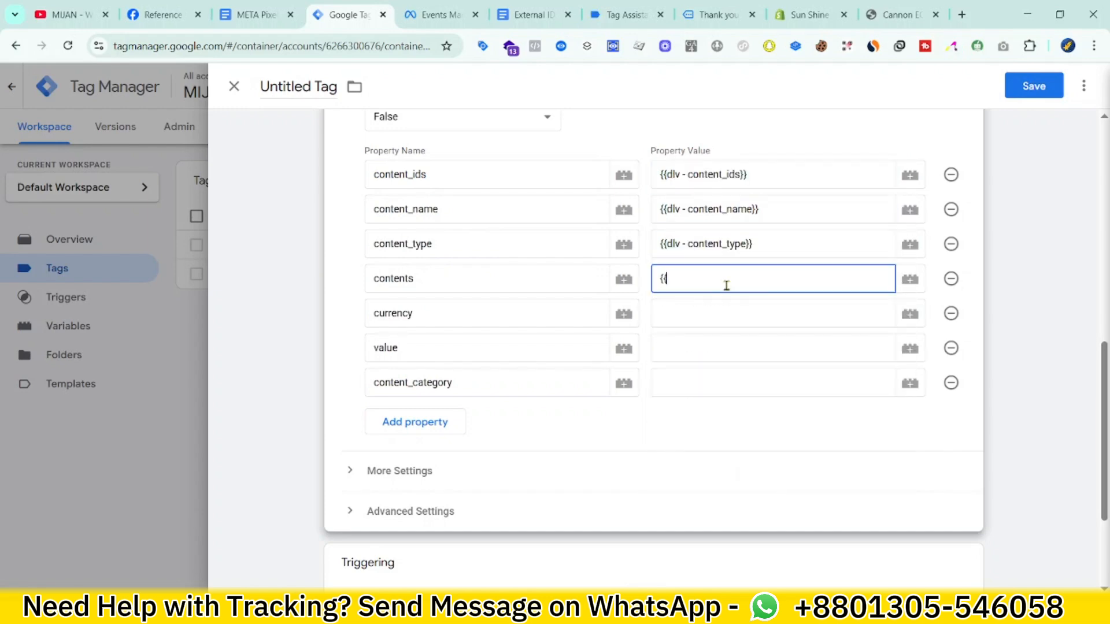
text(cont)
click(723, 401)
Step: Assign {{dlv - currency}} to the AddToCart tag's currency property and {{dlv - value}} to its value property
click(719, 318)
text({{c)
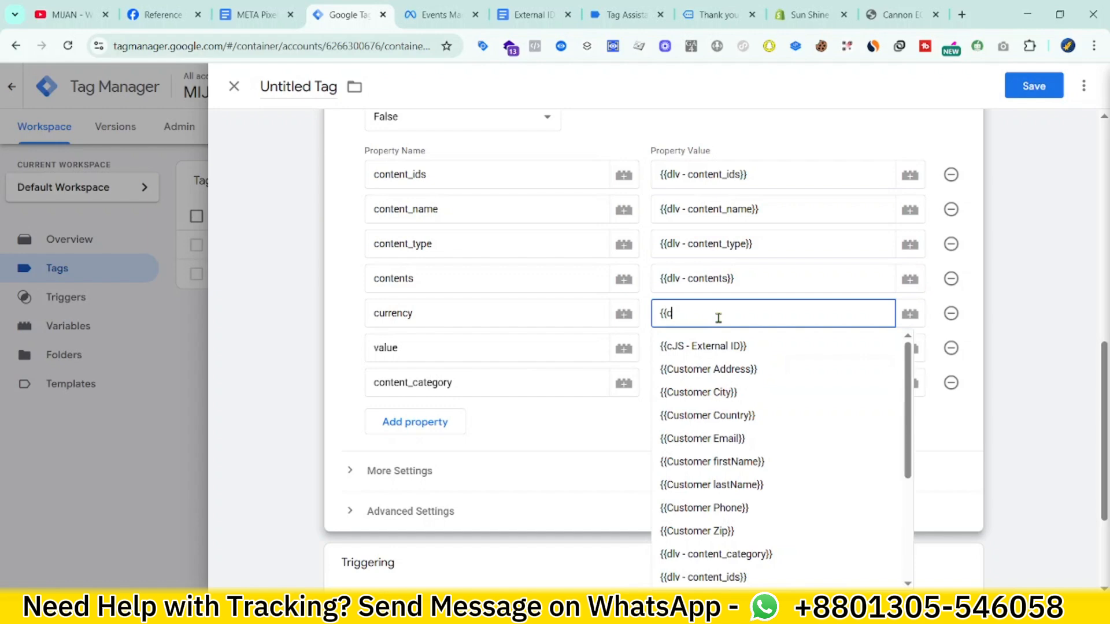
text(ur)
click(700, 530)
click(734, 345)
text({{d)
click(697, 248)
Step: Set the content_category property value to {{dlv - content_category}}
click(717, 391)
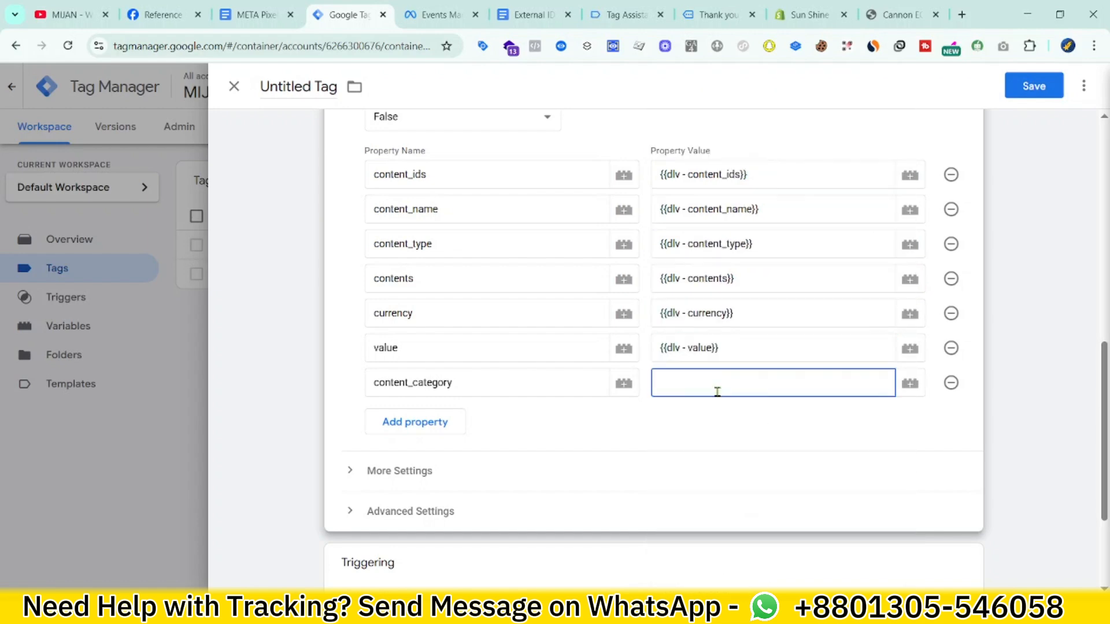
text({{cat)
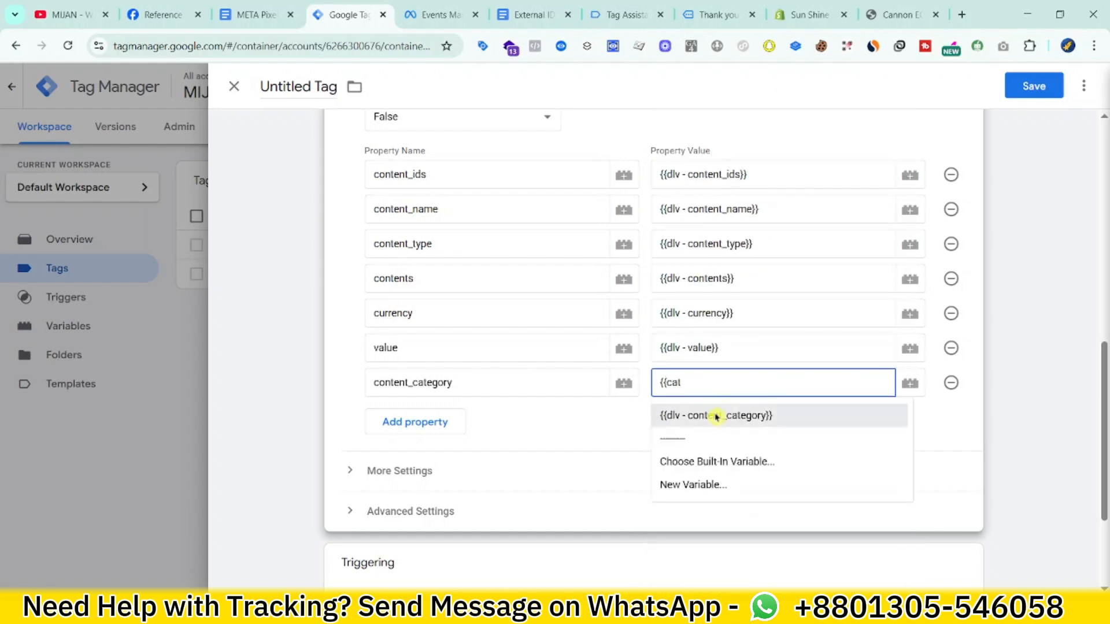
click(716, 416)
Step: Fire the tag on the Event - AddToCart trigger and save it under the name "FB - AddToCart || Tag"
scroll(760, 434, down, 3)
click(565, 463)
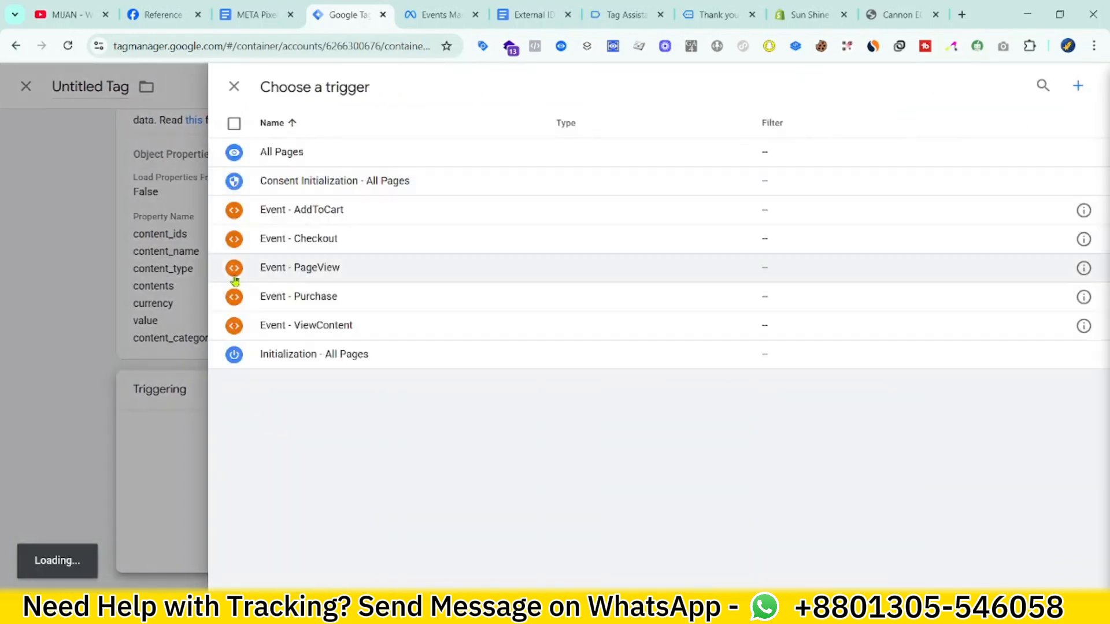
click(266, 220)
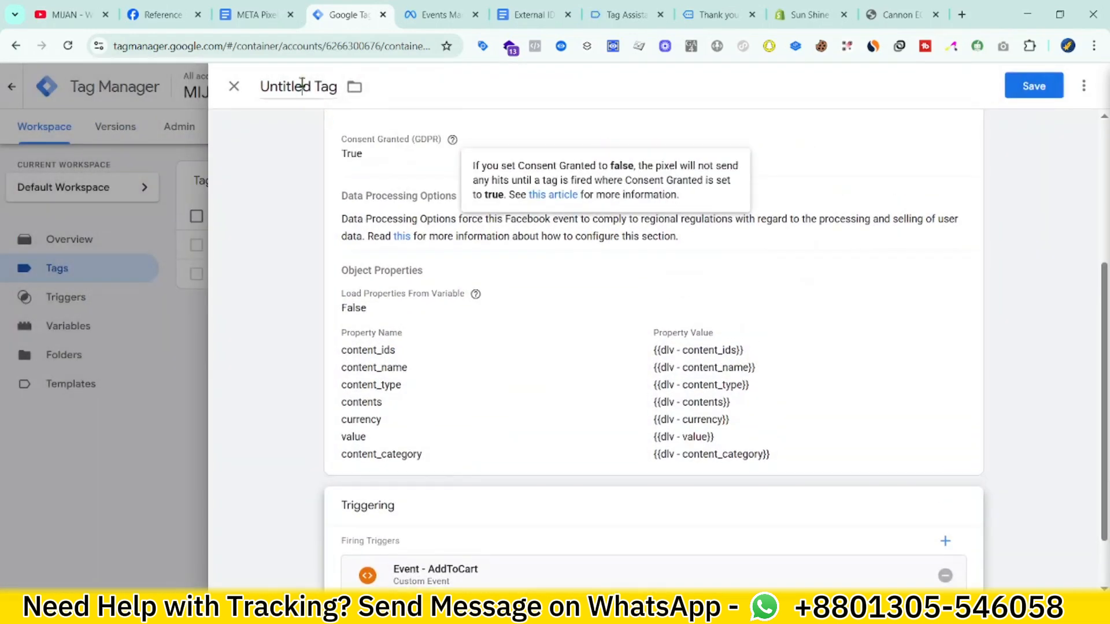
drag(261, 88, 316, 91)
text(FB - AddToCart )
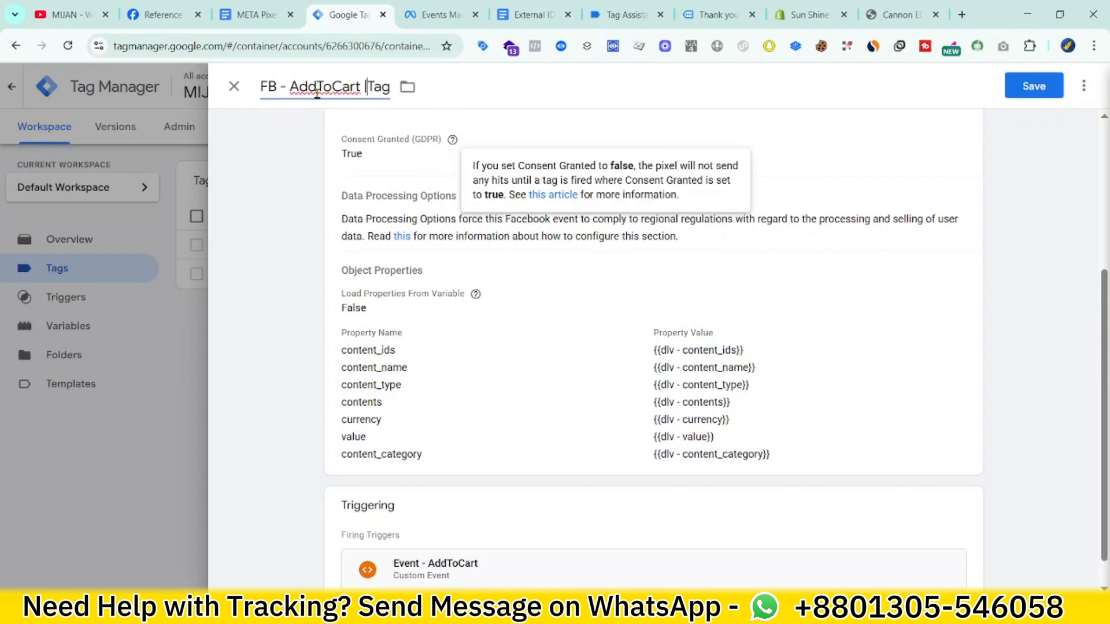
text(||)
click(1012, 92)
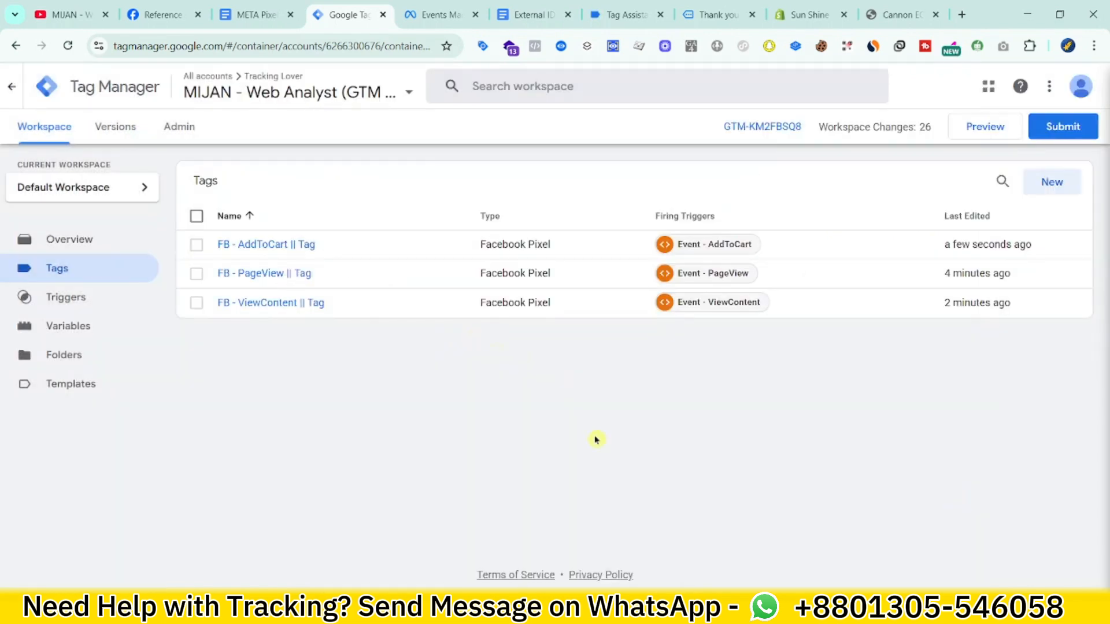
Step: Create a Facebook Pixel tag using the {{FB Pixel ID}} variable as pixel ID and InitiateCheckout as the standard event name
click(1074, 184)
click(711, 174)
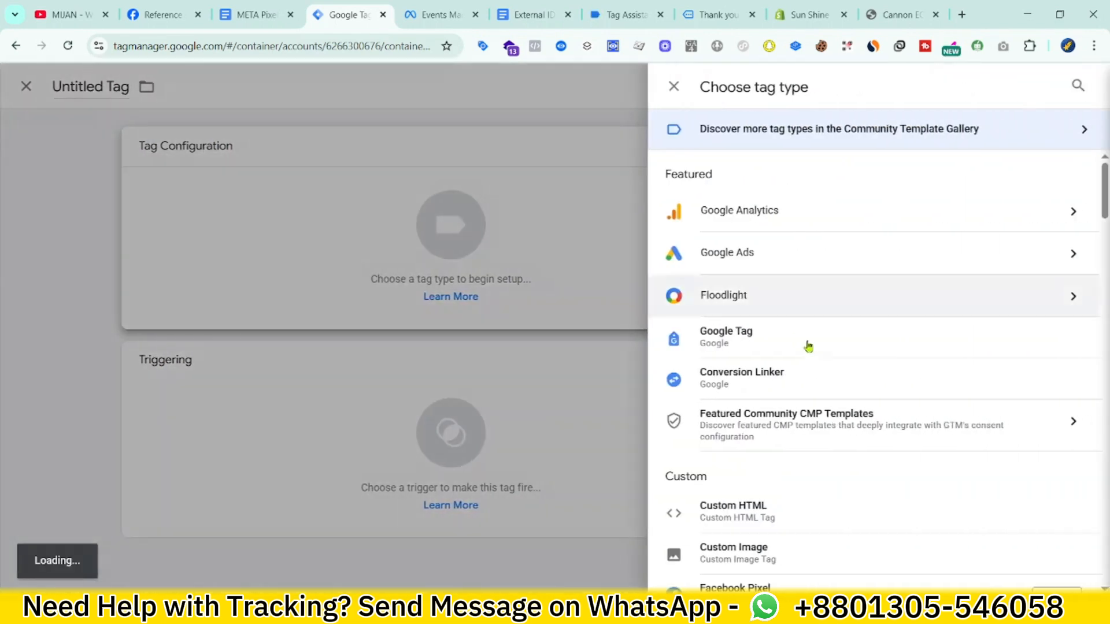
scroll(751, 405, down, 3)
click(734, 449)
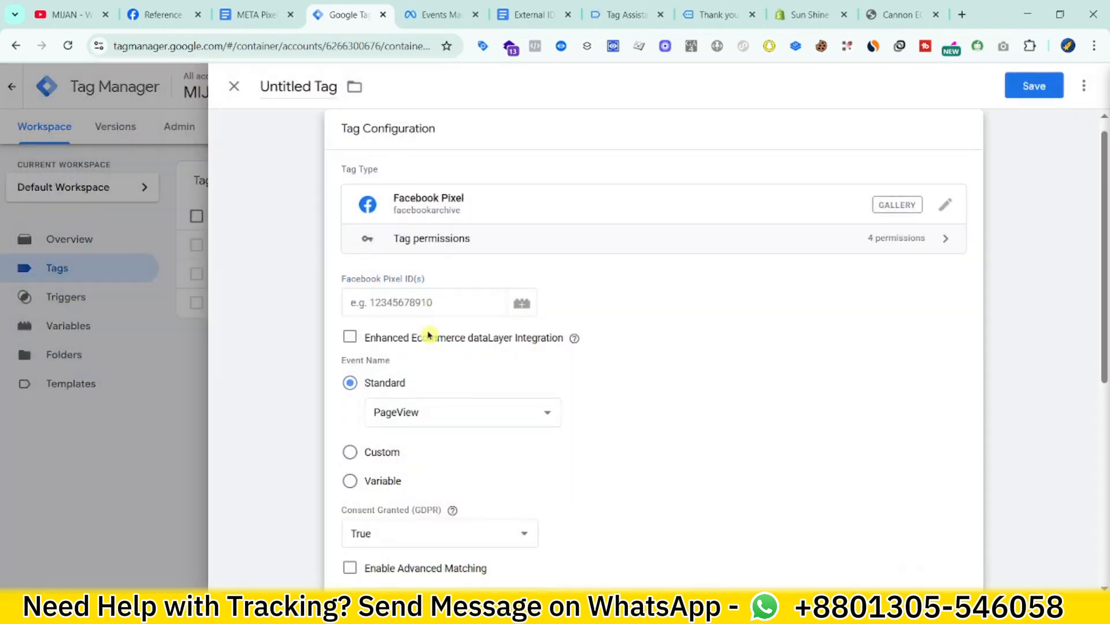
click(421, 412)
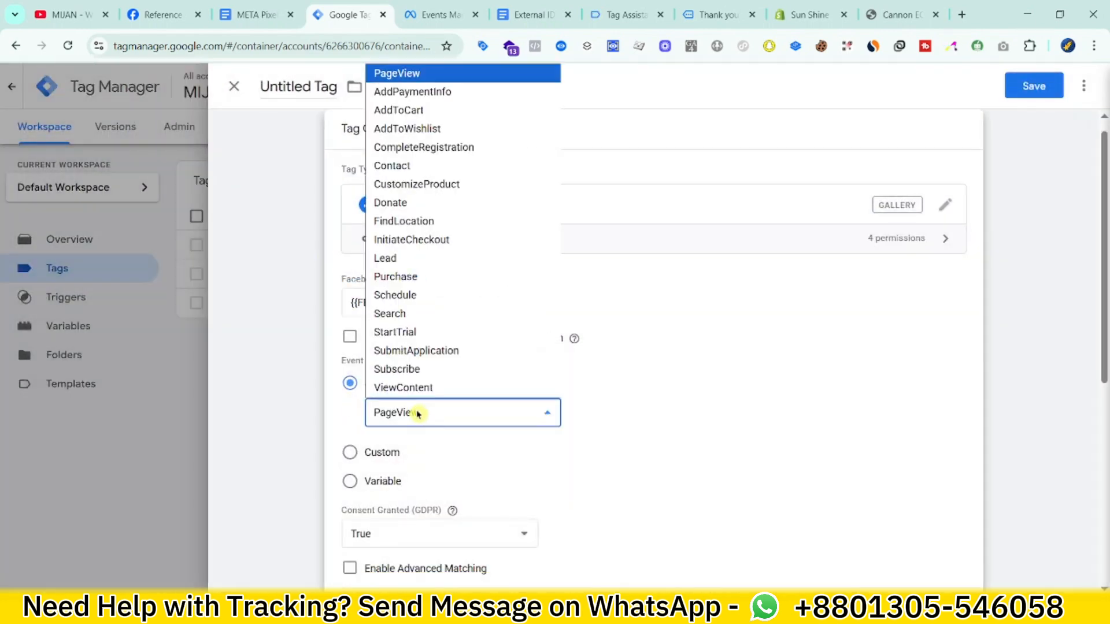
click(449, 239)
Step: Expand the InitiateCheckout tag's object properties and add eight empty property rows
scroll(439, 387, down, 5)
click(438, 361)
scroll(438, 363, down, 3)
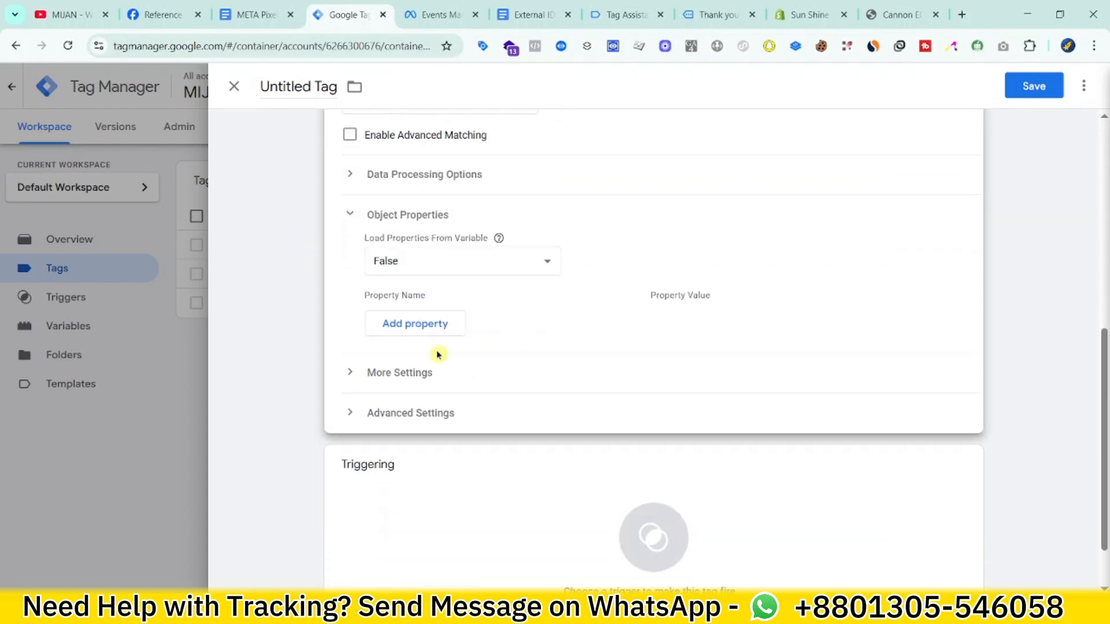
click(433, 325)
click(436, 358)
scroll(440, 404, down, 3)
click(421, 243)
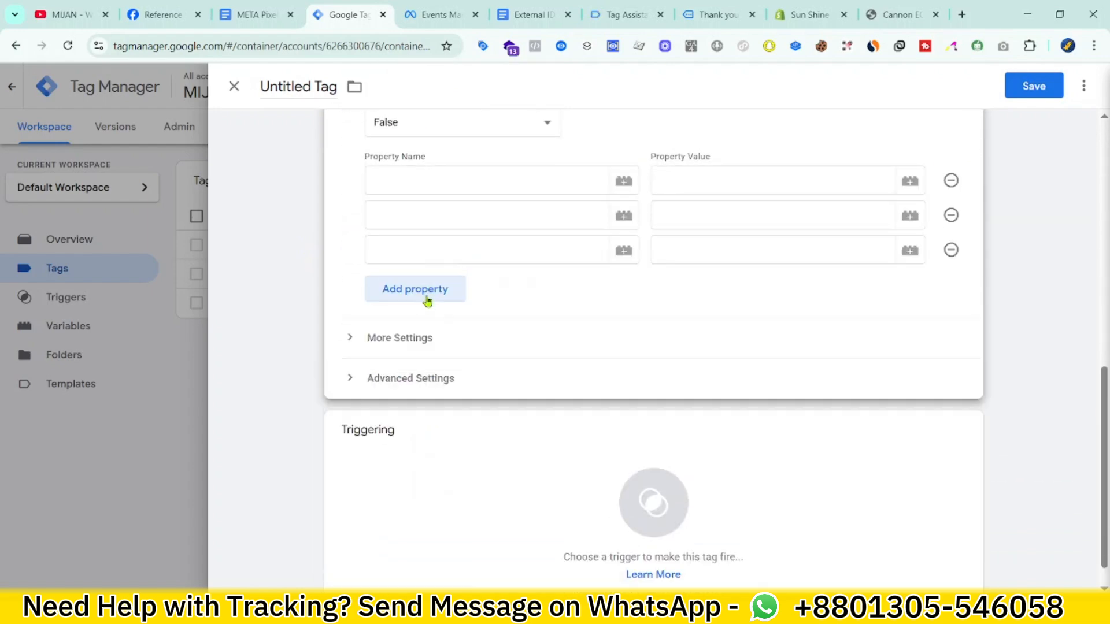
click(426, 304)
click(429, 320)
click(423, 359)
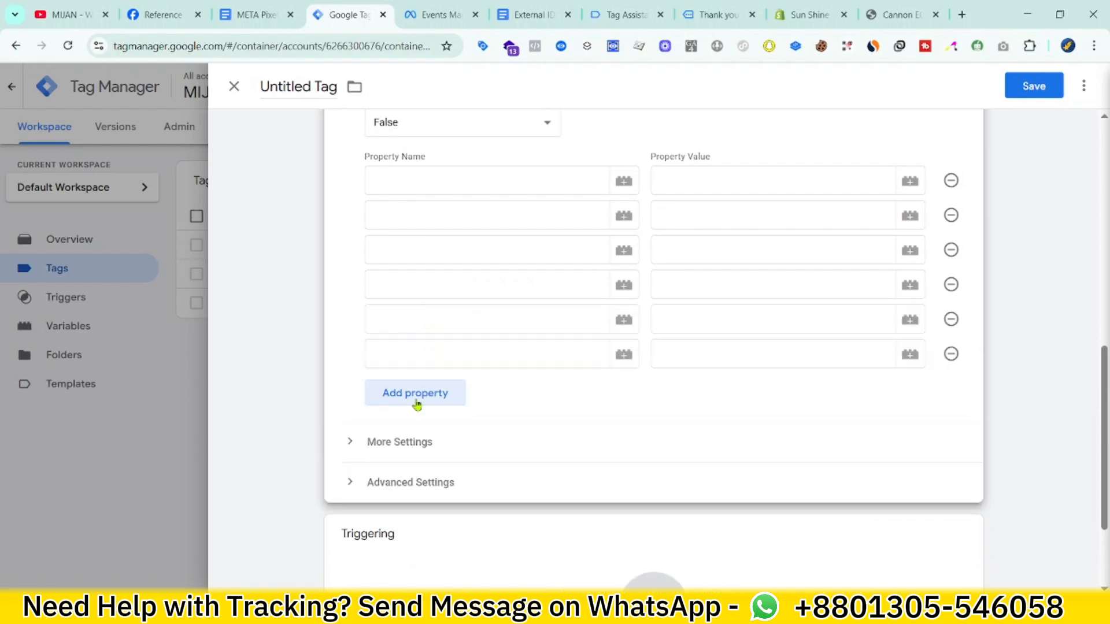
click(417, 400)
click(412, 426)
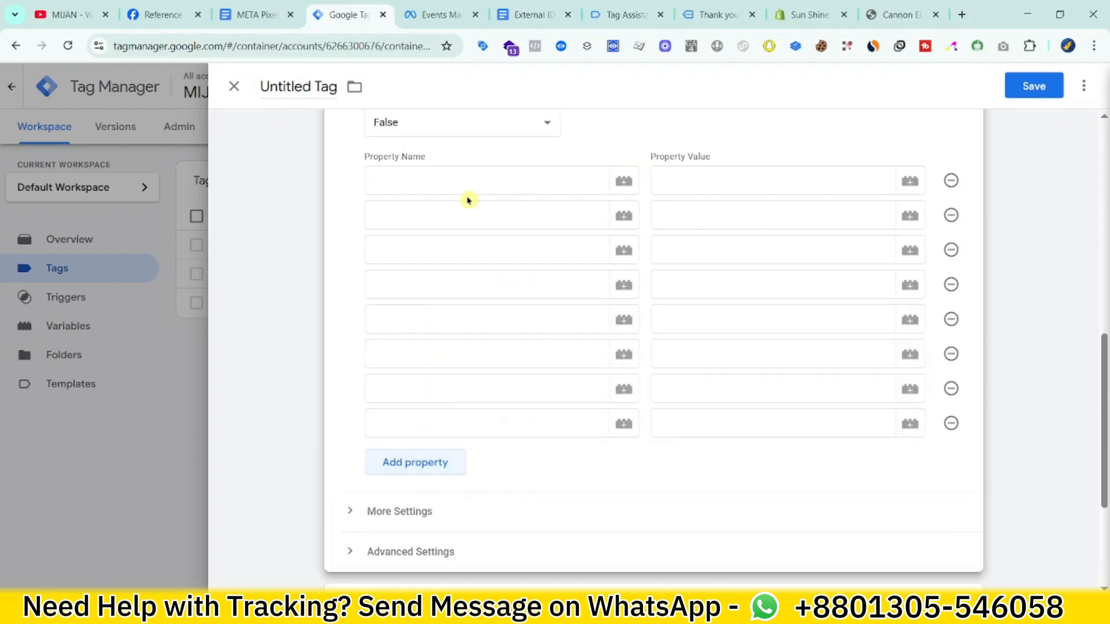
Step: Name the first five properties content_ids, content_name, content_category, contents and num_items, copied from the document's InitiateCheckout table
click(260, 18)
scroll(485, 269, down, 4)
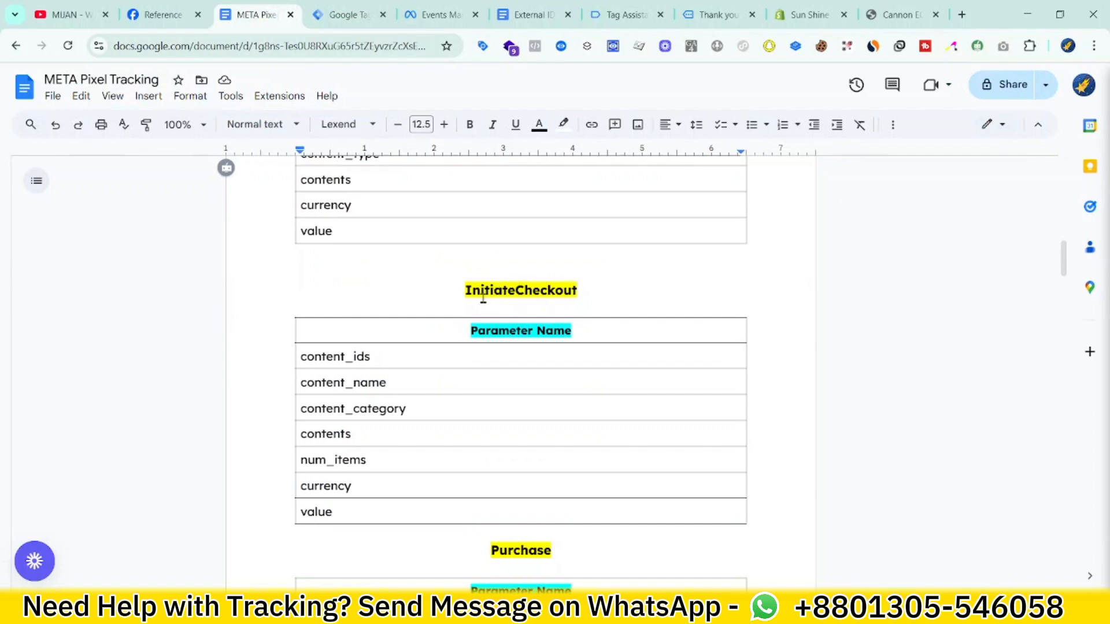
double_click(346, 356)
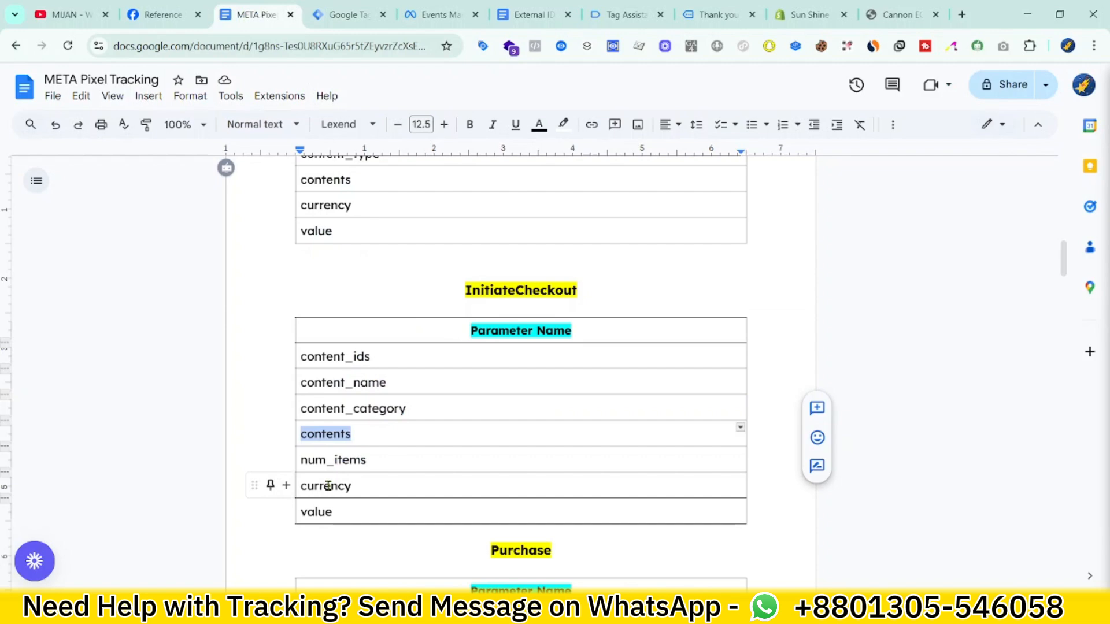
triple_click(347, 460)
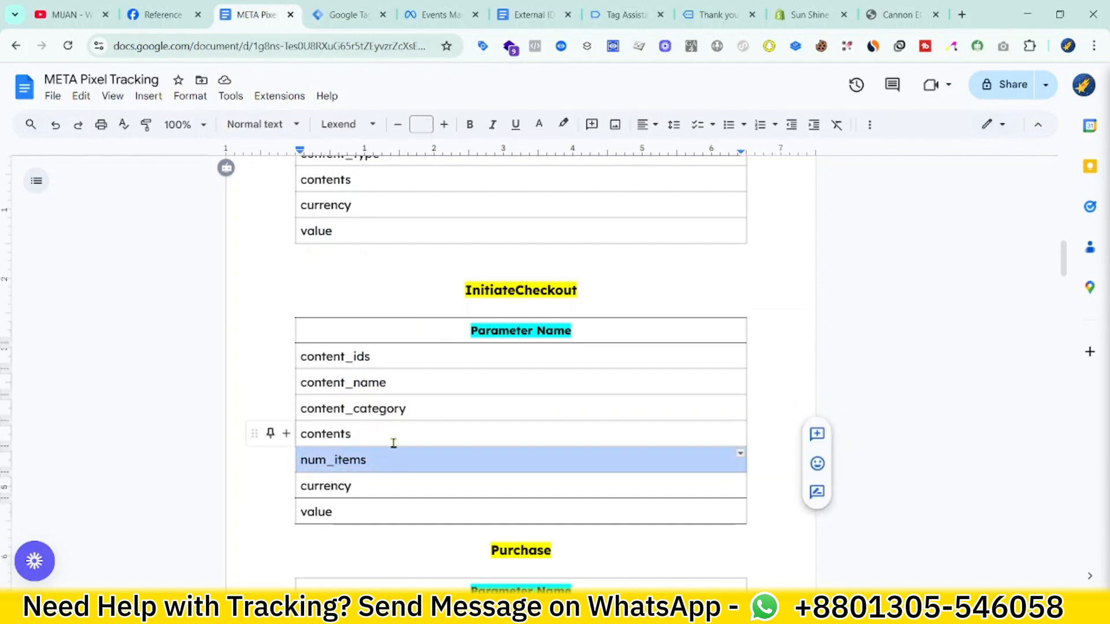
click(344, 7)
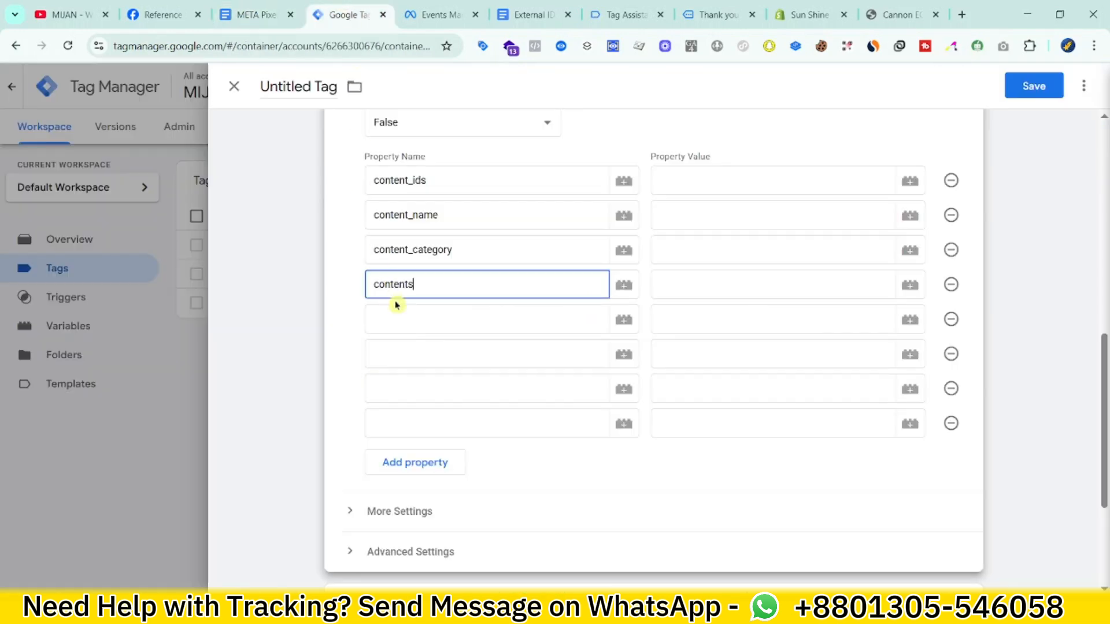
Step: Name the remaining three properties of the InitiateCheckout tag currency, value and content_type
click(273, 17)
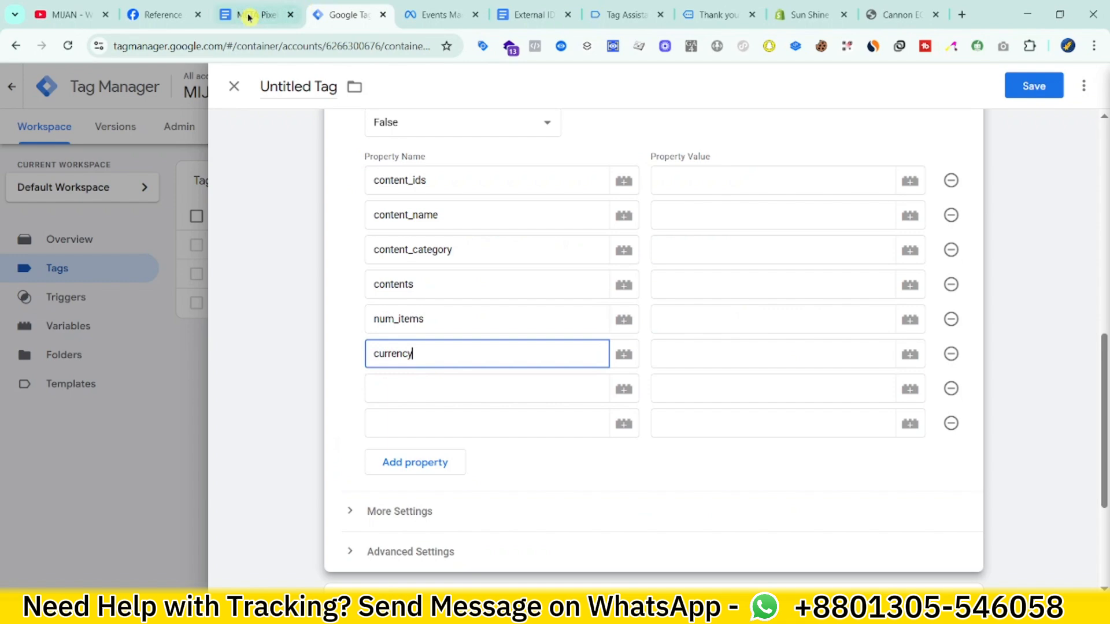
key(ctrl+shift+Tab)
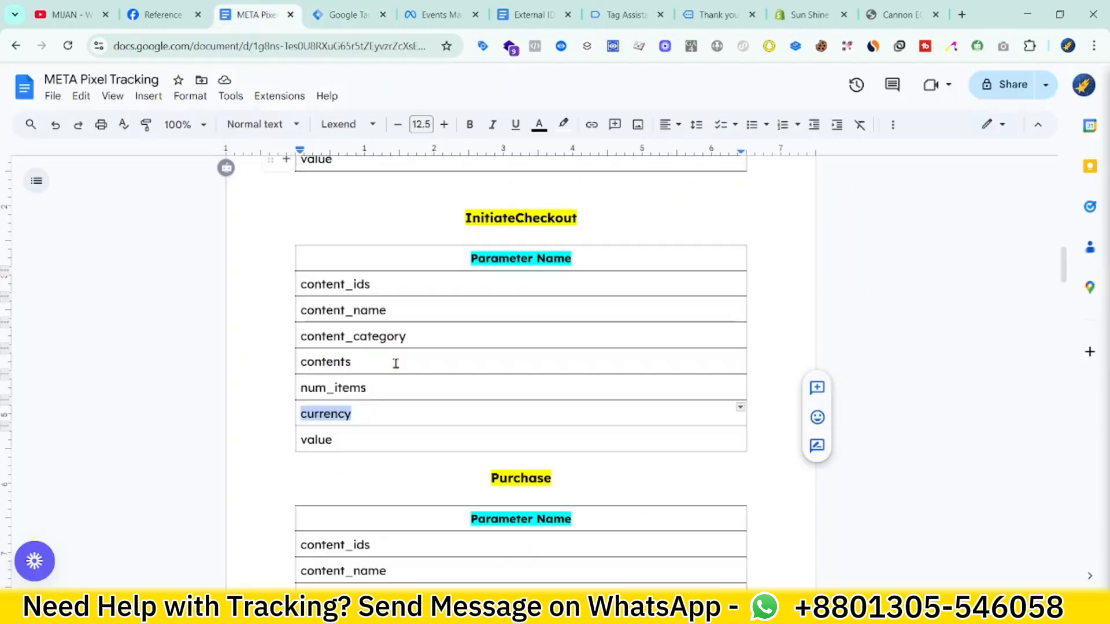
double_click(323, 439)
key(ctrl+c)
click(315, 6)
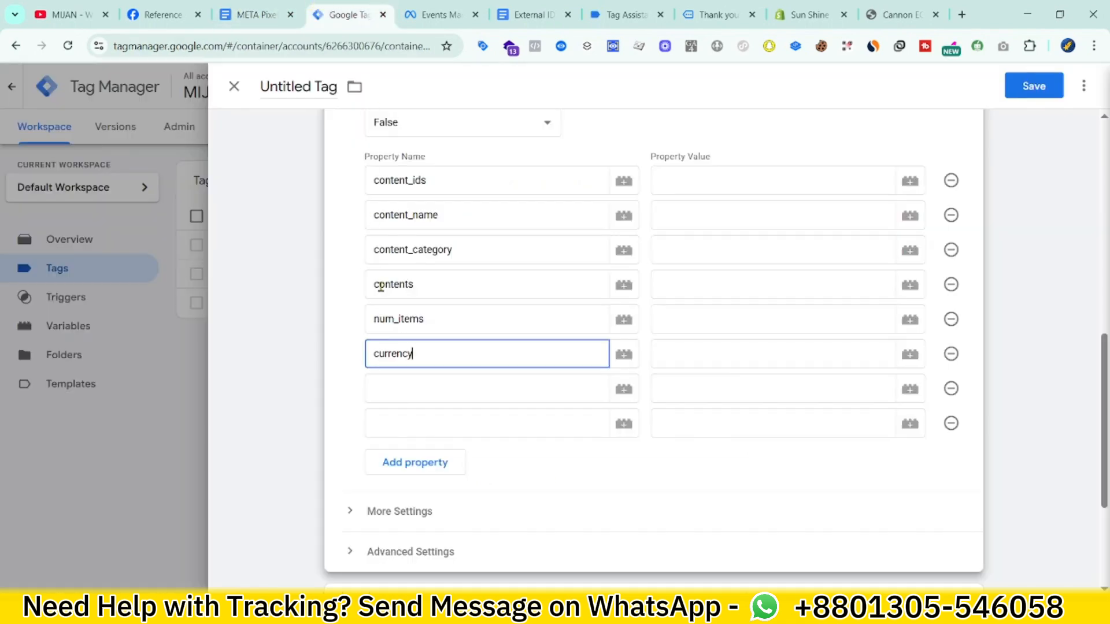
click(426, 391)
key(ctrl+v)
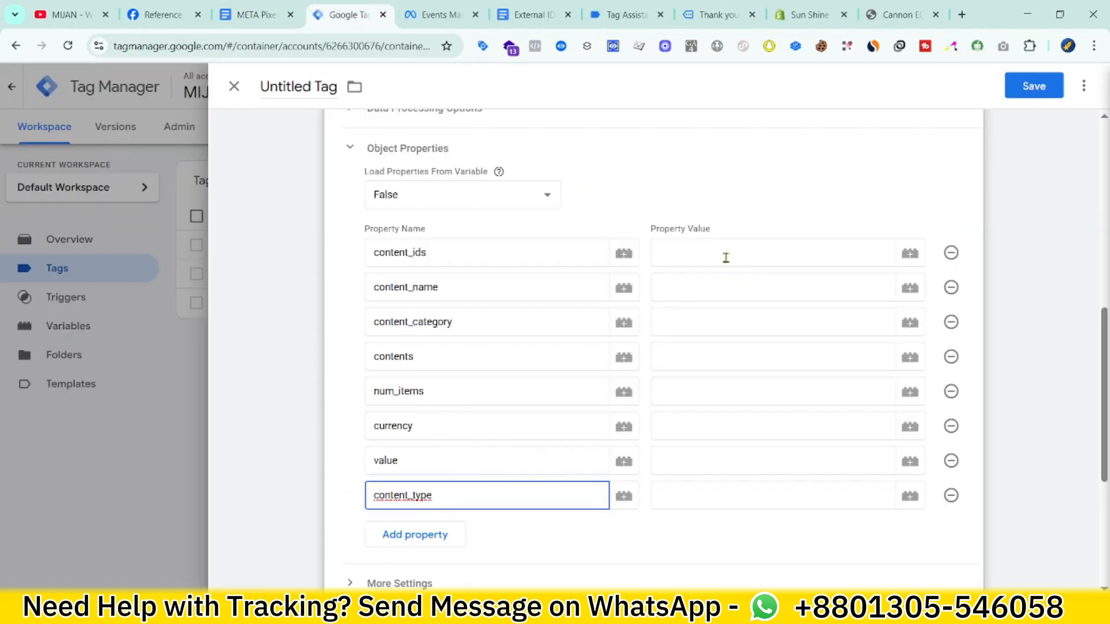
Step: Set the InitiateCheckout tag's content_ids, content_name and content_category values to {{dlv - content_ids}}, {{dlv - content_name}} and {{dlv - content_category}}
click(725, 256)
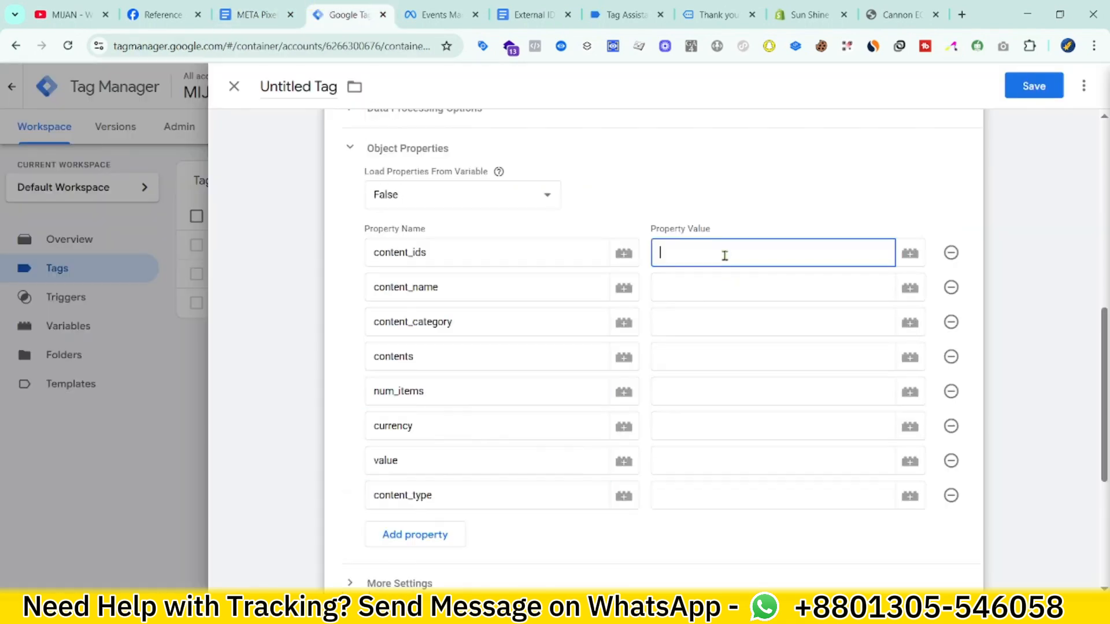
text({{)
click(717, 516)
click(725, 289)
text({{name)
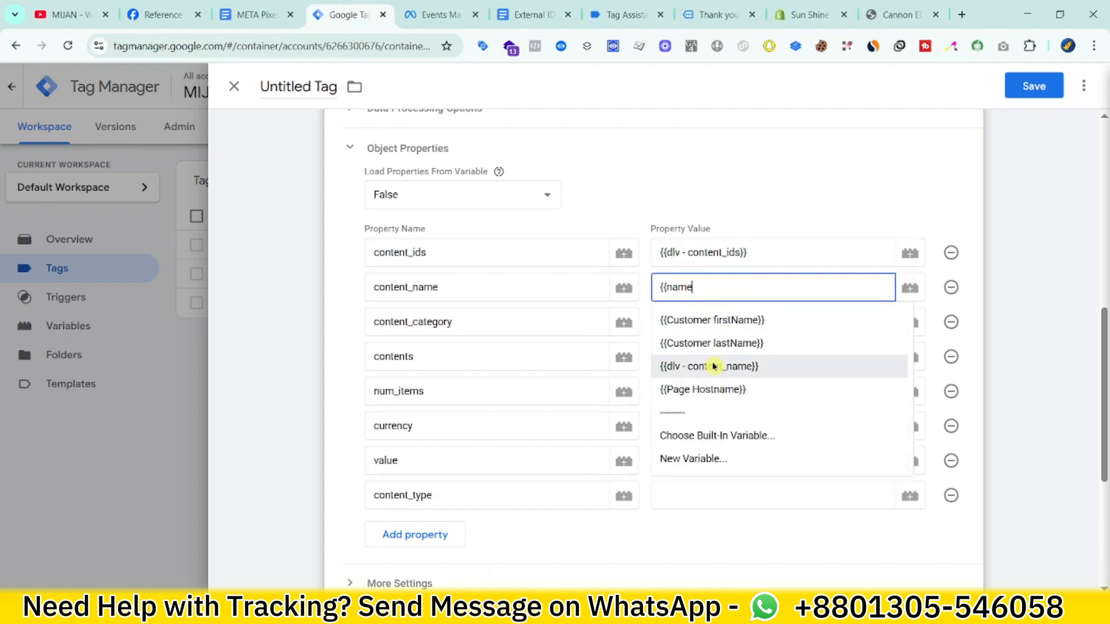
click(714, 366)
click(727, 328)
text({{cate)
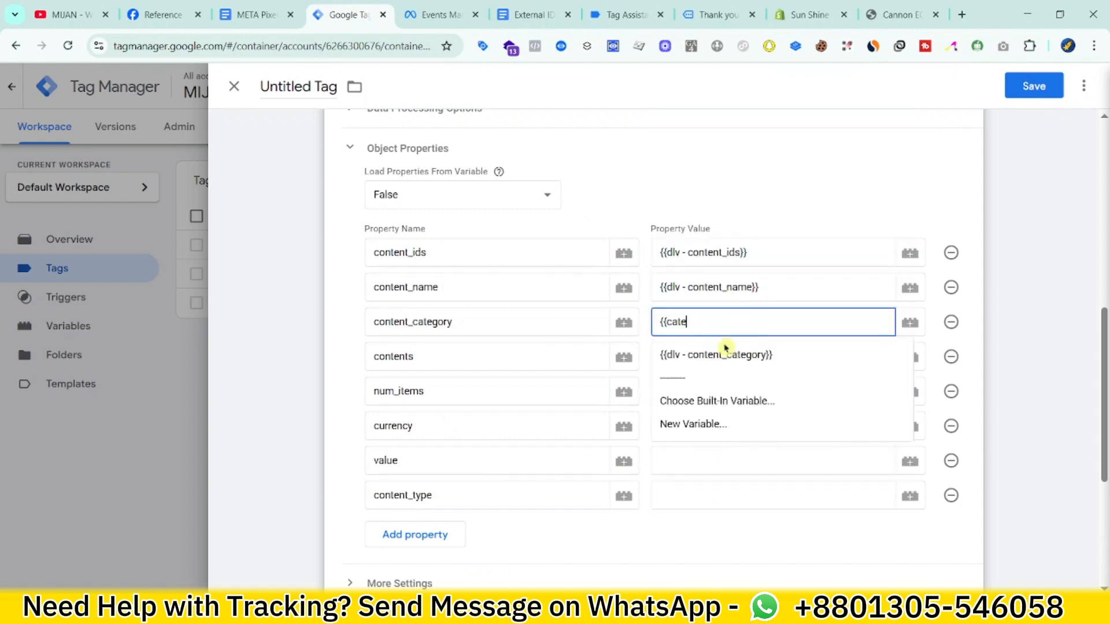
click(722, 354)
Step: Assign the matching dlv variables as values of the InitiateCheckout tag's contents, num_items, currency, value and content_type properties
click(696, 366)
click(696, 386)
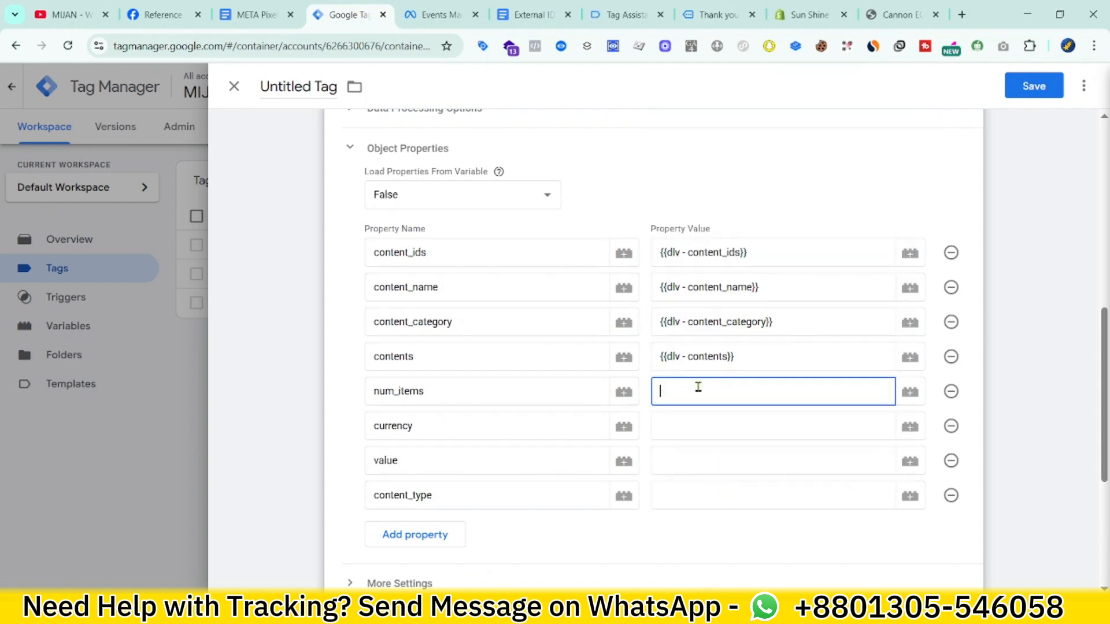
text({{num)
click(691, 423)
click(690, 422)
text({{cure)
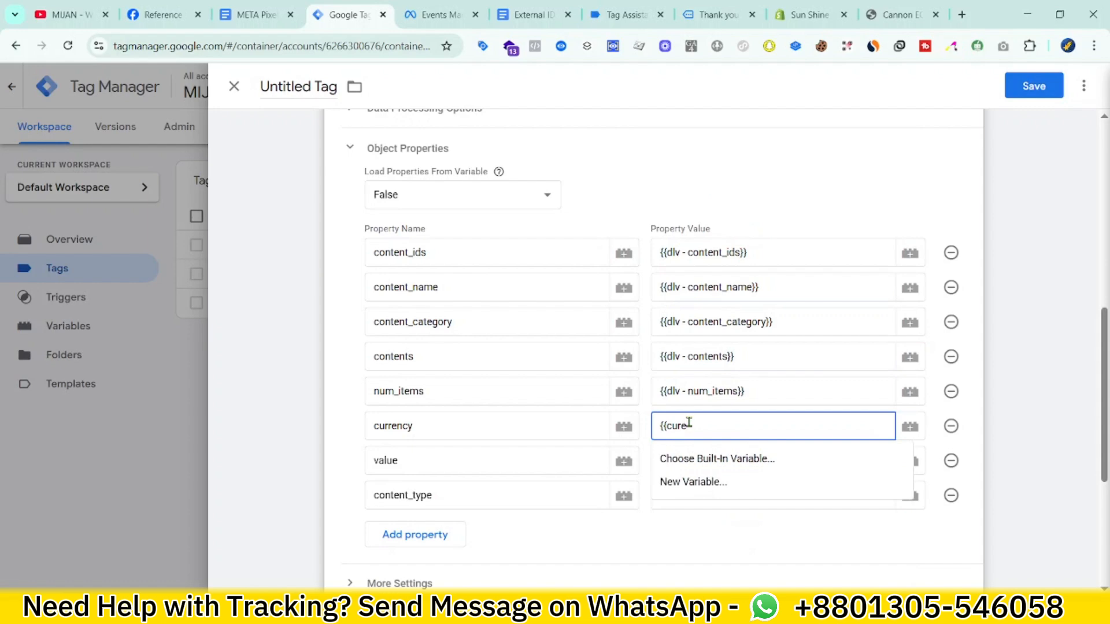
click(691, 459)
click(696, 496)
text({{)
click(715, 389)
Step: Assign the Event - Checkout trigger and save the tag as FB - InitiateCheckout || Tag
scroll(681, 513, down, 4)
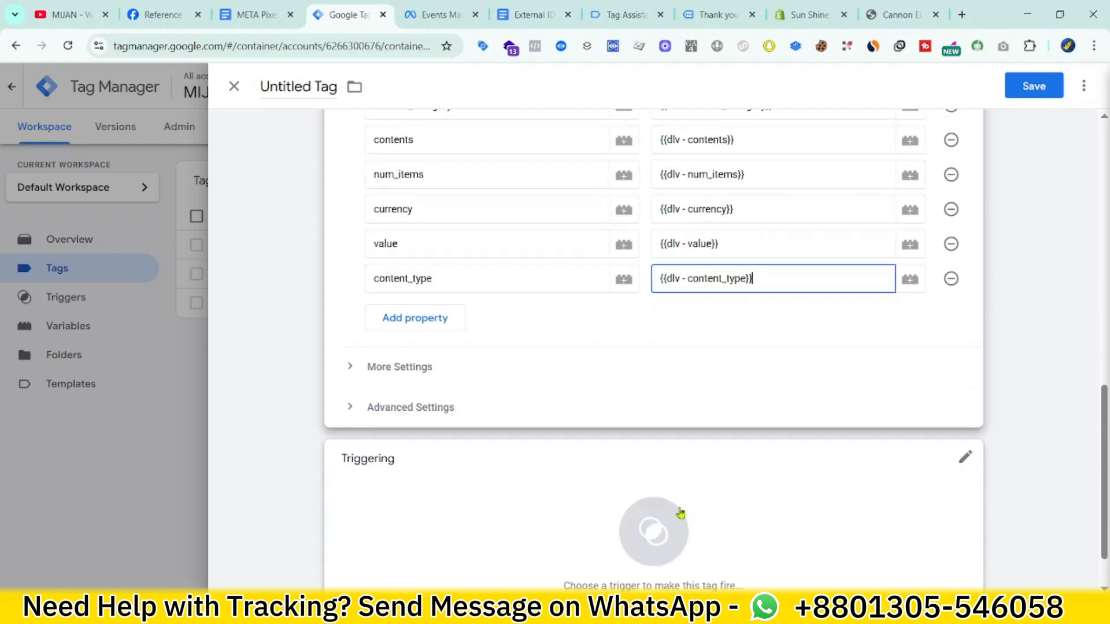
scroll(681, 513, up, 8)
scroll(694, 487, down, 3)
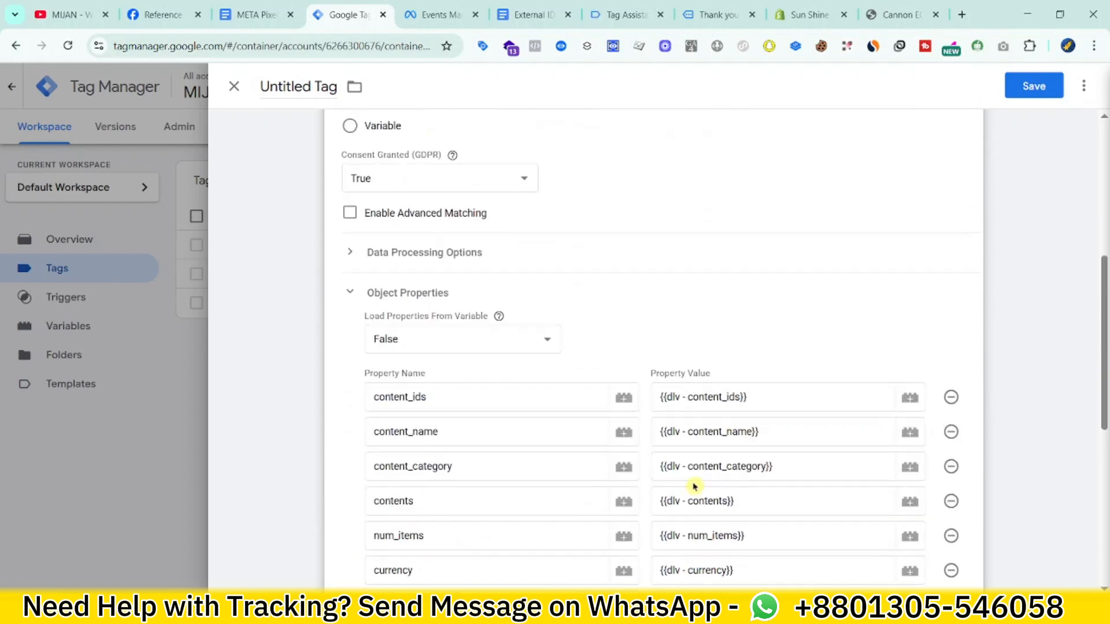
scroll(695, 487, down, 6)
click(622, 491)
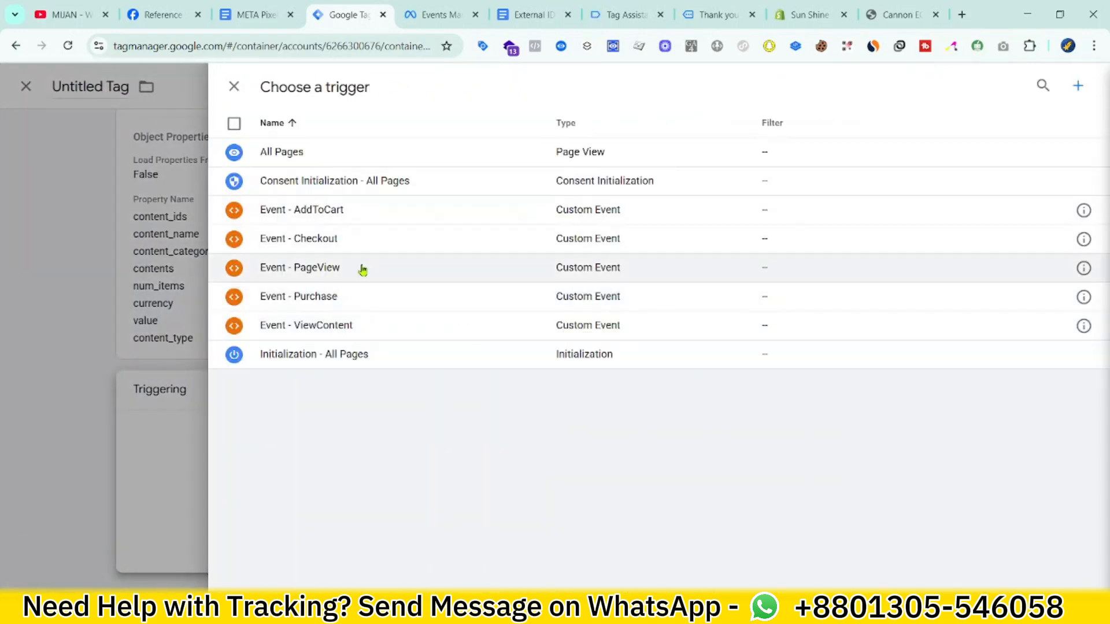
click(370, 238)
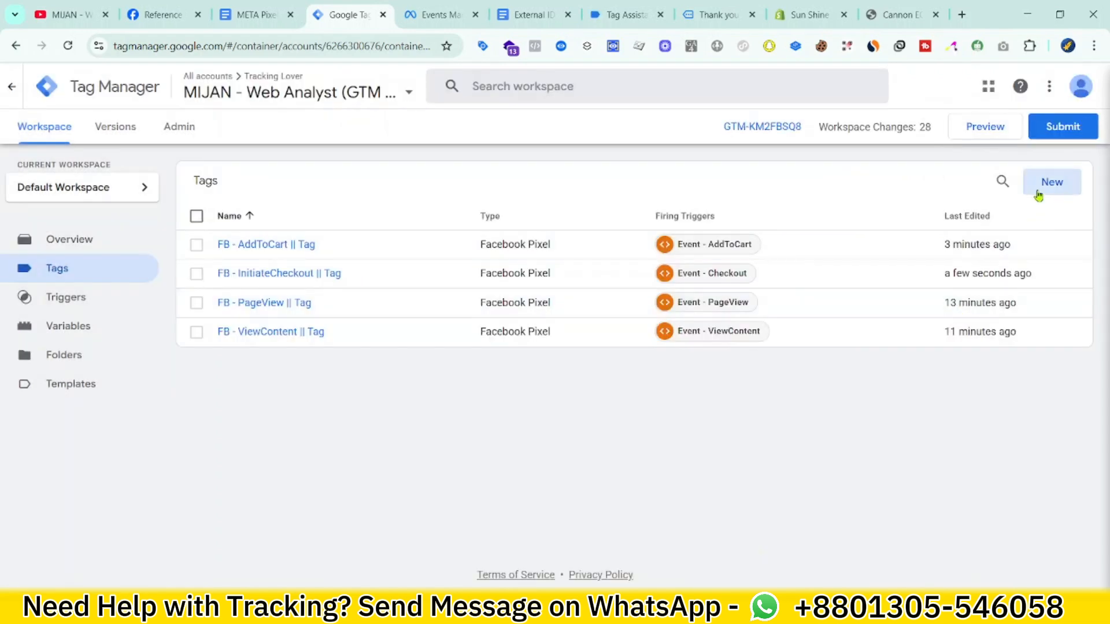
Step: Create a Facebook Pixel tag using the {{FB Pixel ID}} variable as pixel ID and Purchase as the standard event name
click(1038, 184)
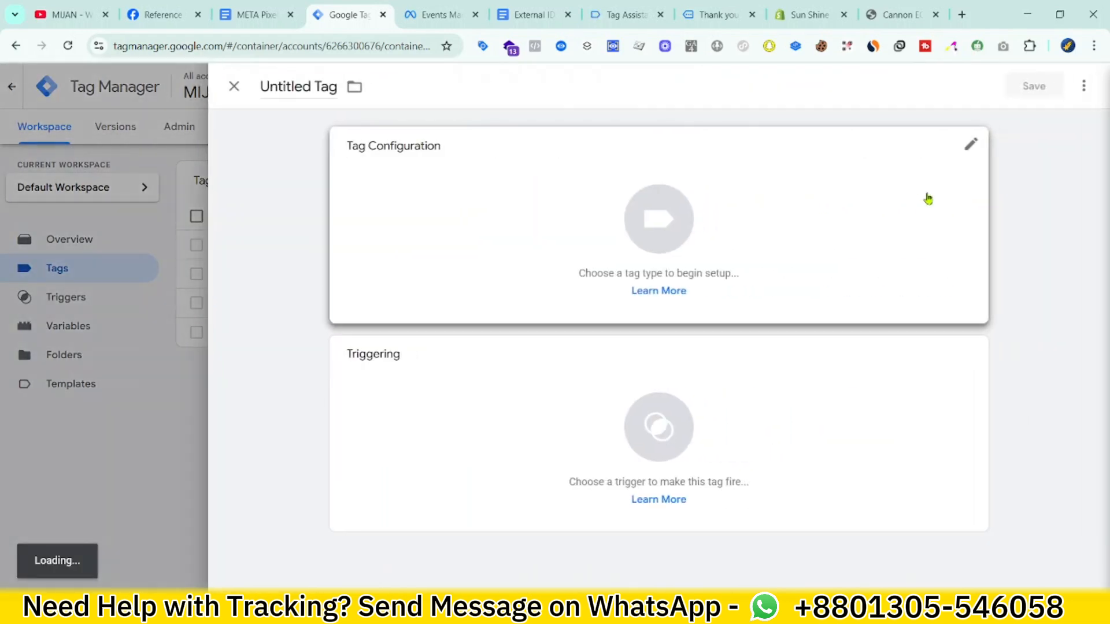
click(926, 198)
scroll(895, 381, down, 4)
click(855, 379)
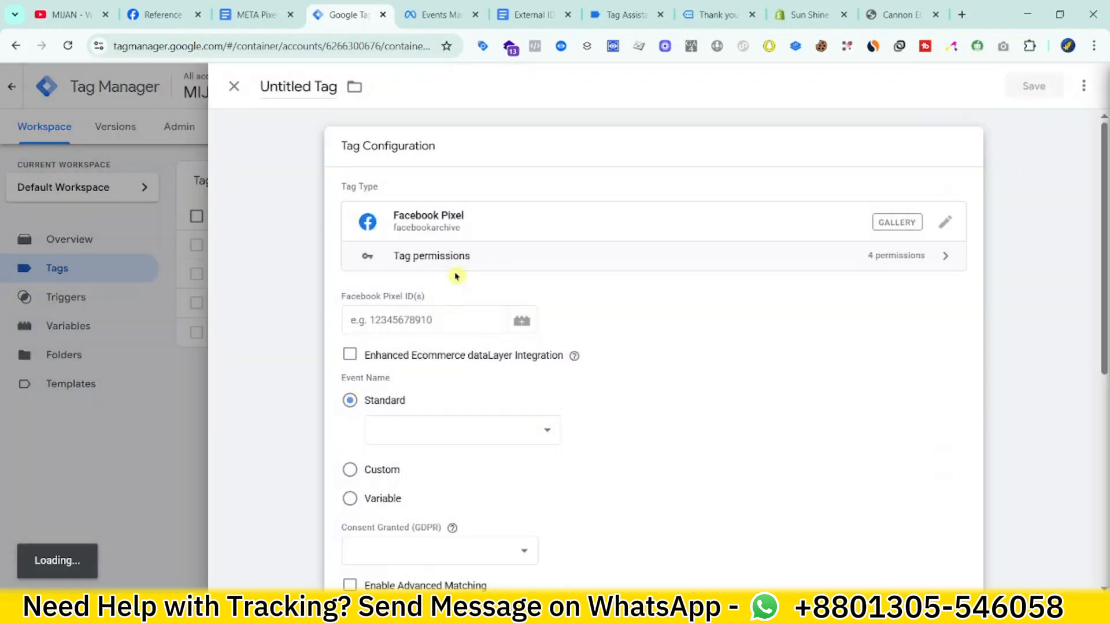
click(420, 315)
text({{p)
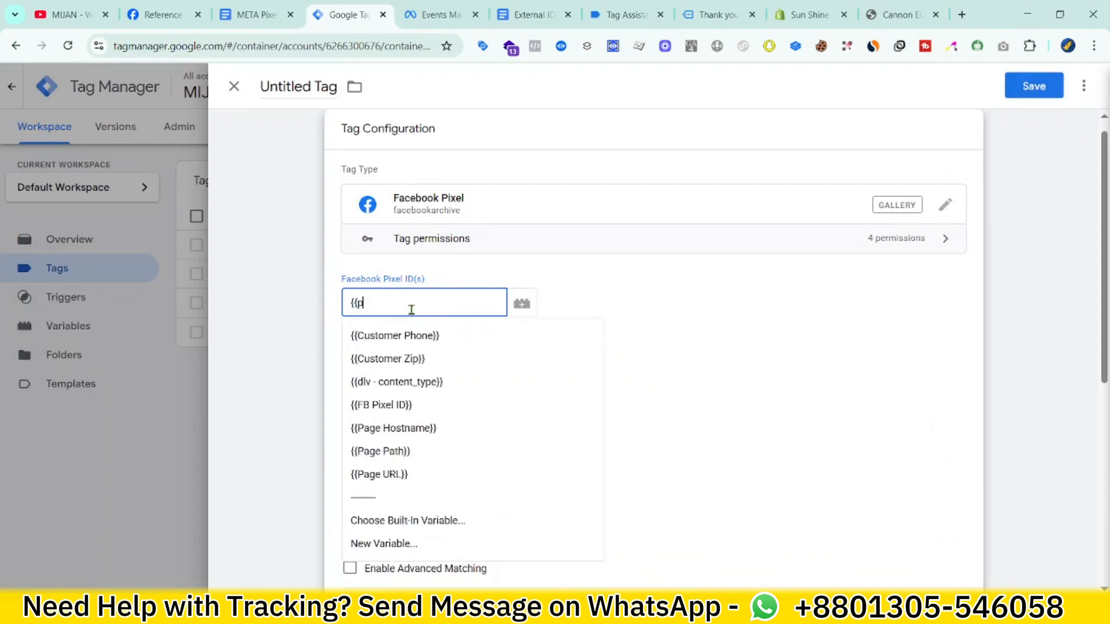
text(ix)
click(412, 335)
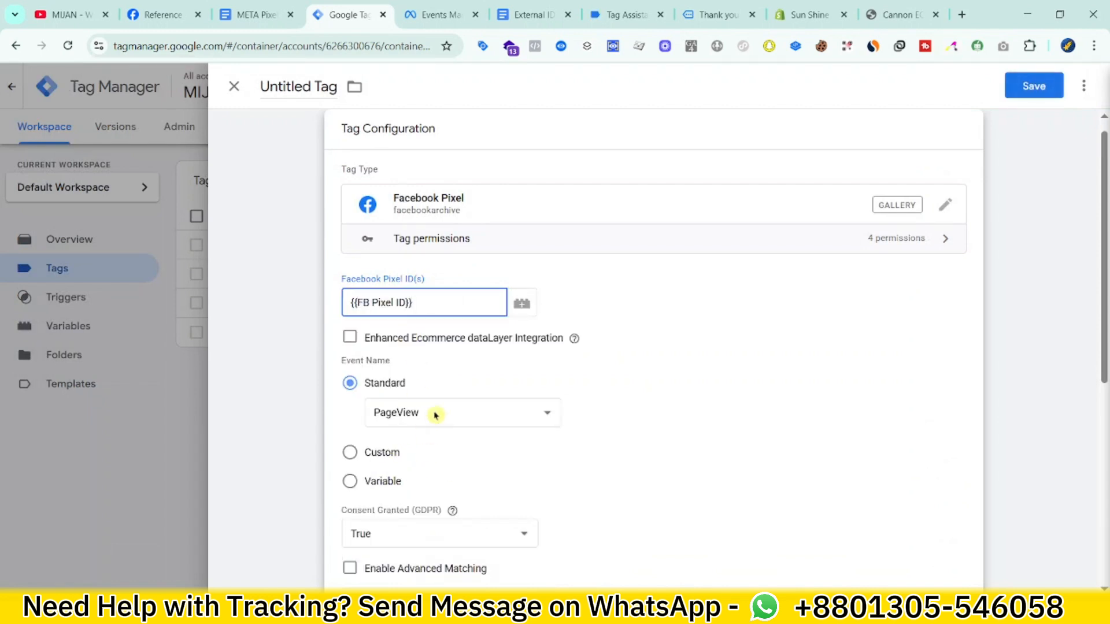
click(435, 415)
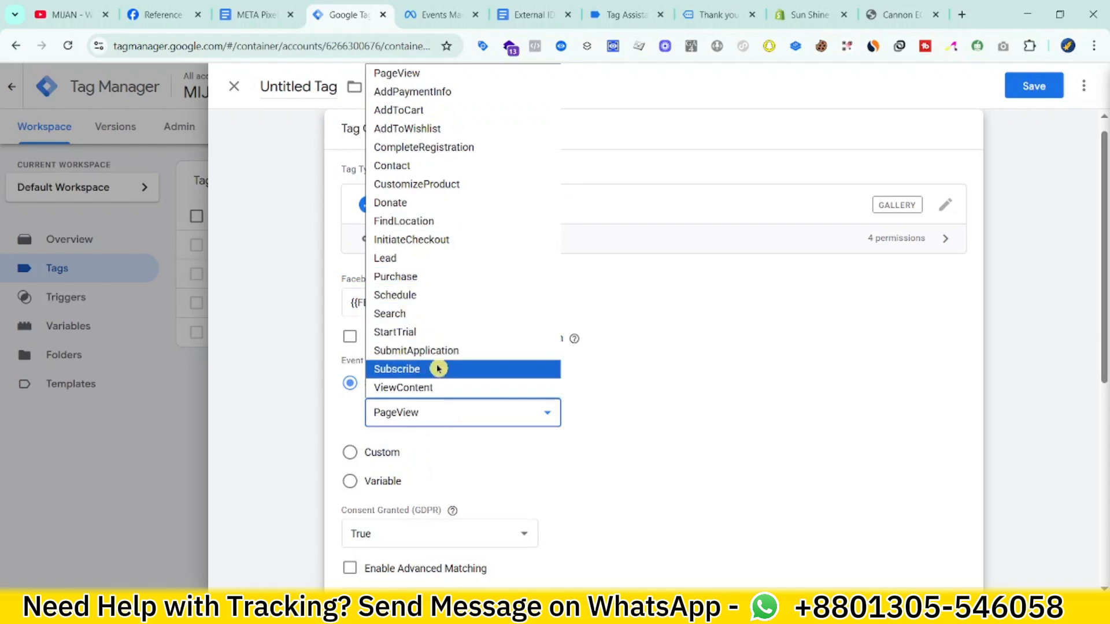
click(435, 276)
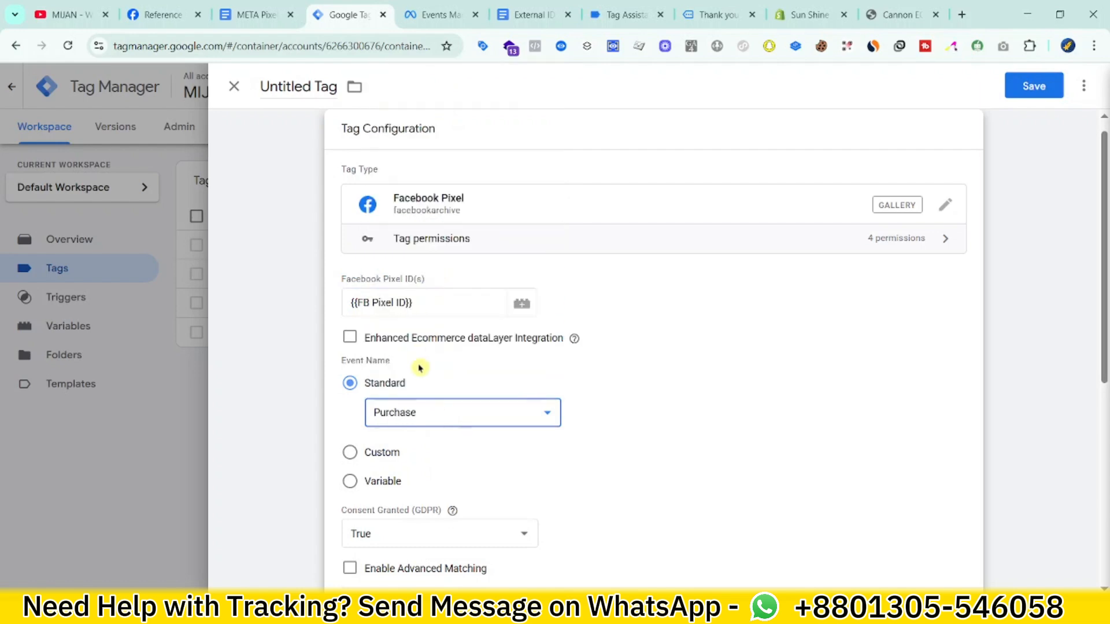
Step: Expand the Purchase tag's object properties, add seven property rows and name the first one content_ids
scroll(420, 367, down, 5)
scroll(486, 411, down, 1)
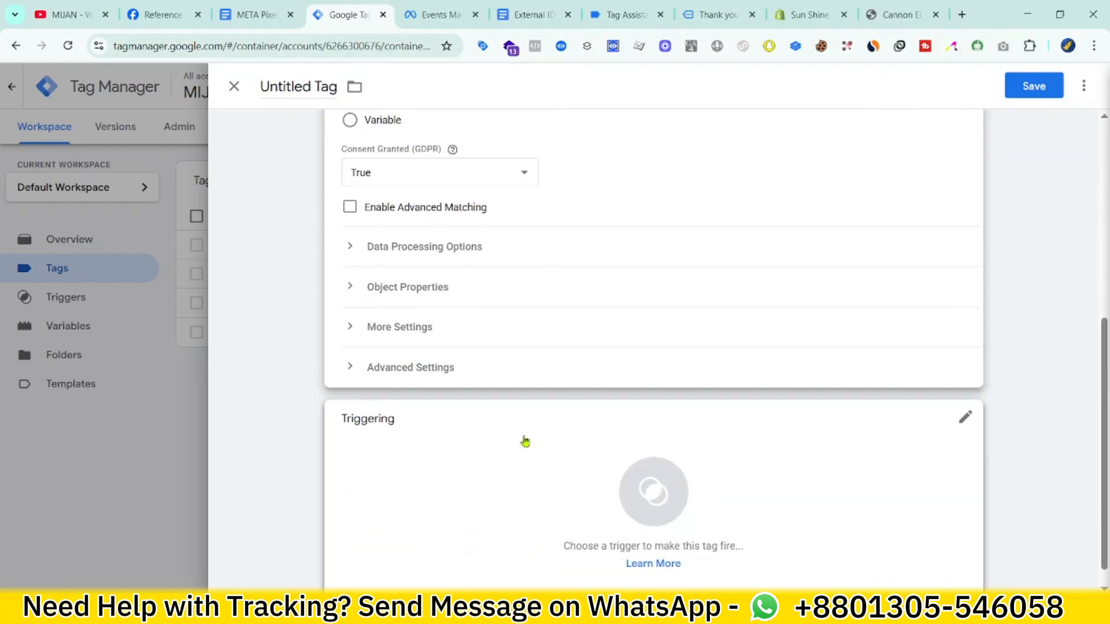
scroll(480, 433, up, 2)
click(437, 427)
scroll(520, 416, down, 1)
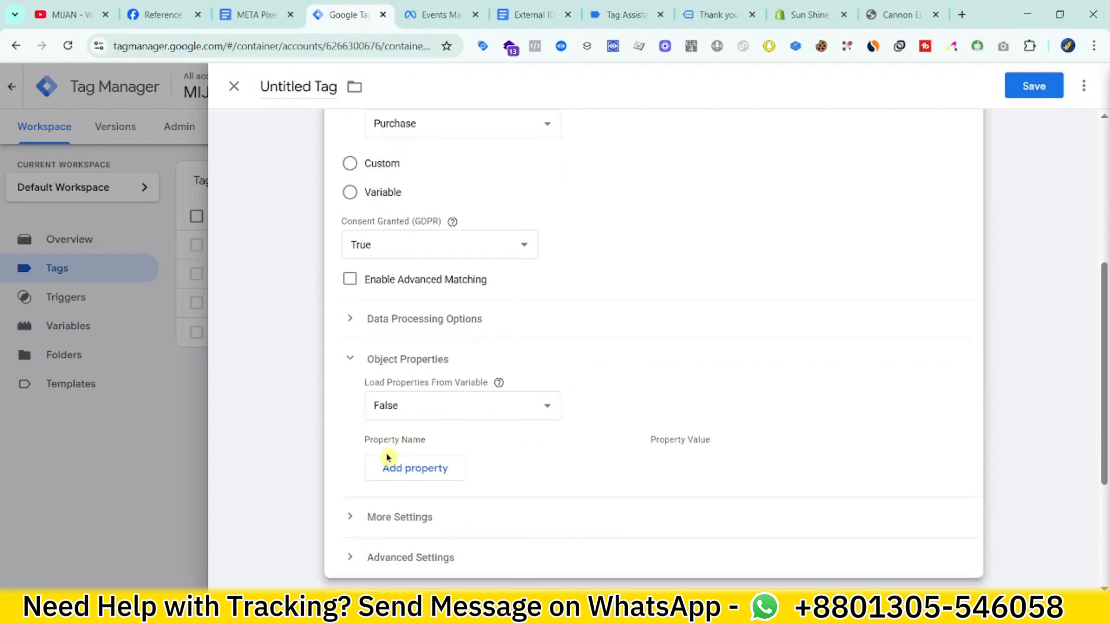
click(424, 458)
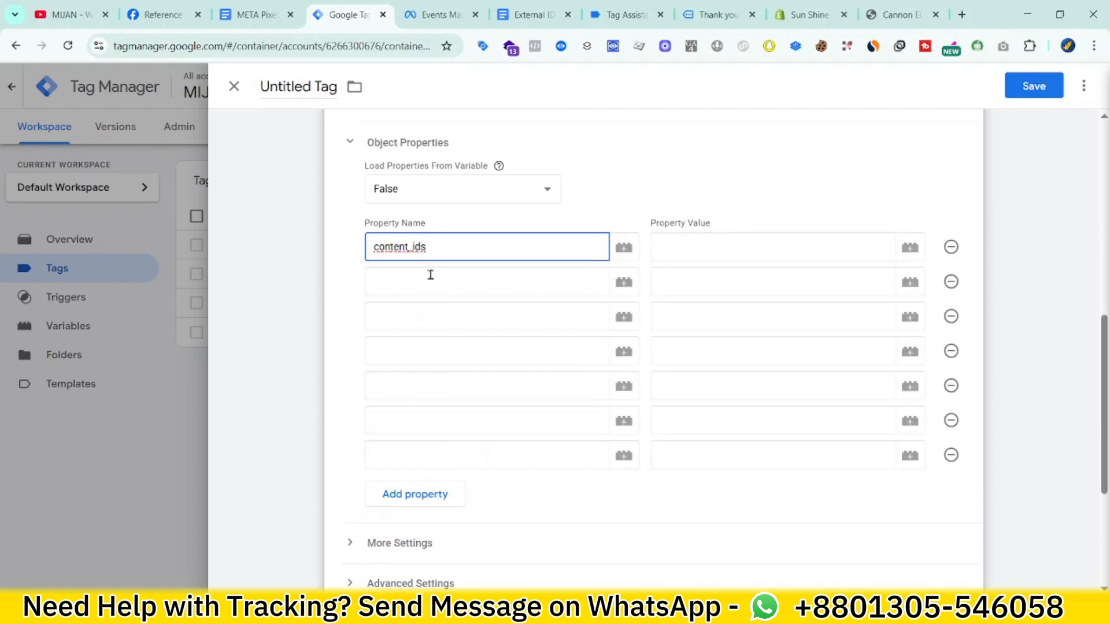
Step: Name the Purchase tag's remaining properties content_name, content_category, contents, num_items, value, content_type and order_id, adding an eighth row
click(431, 274)
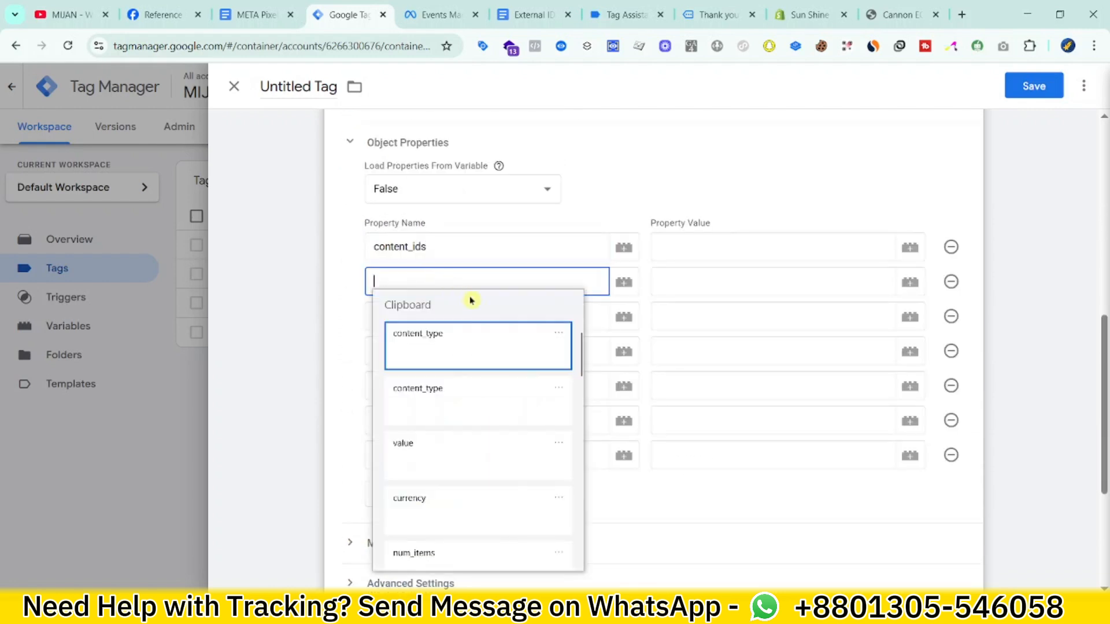
text(content_name)
click(429, 324)
text(content_category)
click(432, 352)
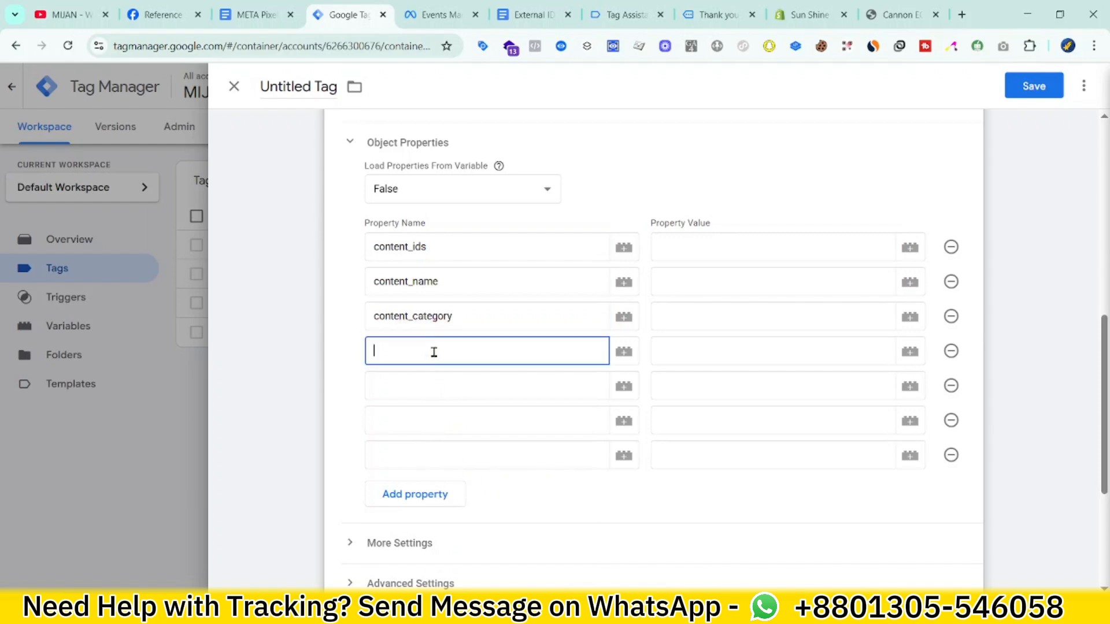
text(contents)
click(467, 381)
key(super+v)
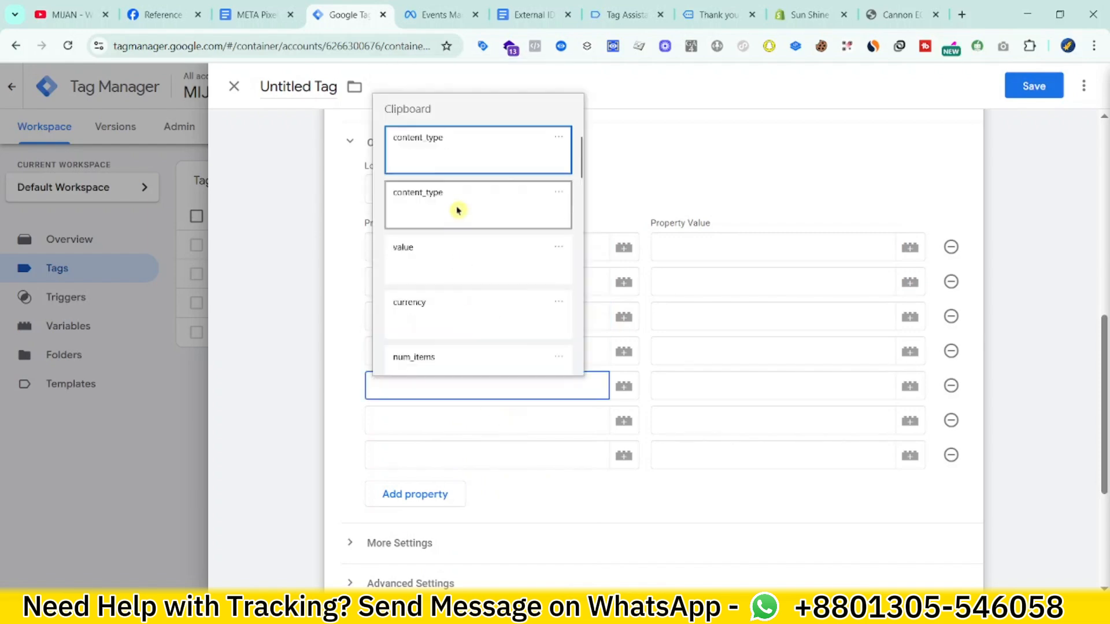
click(456, 270)
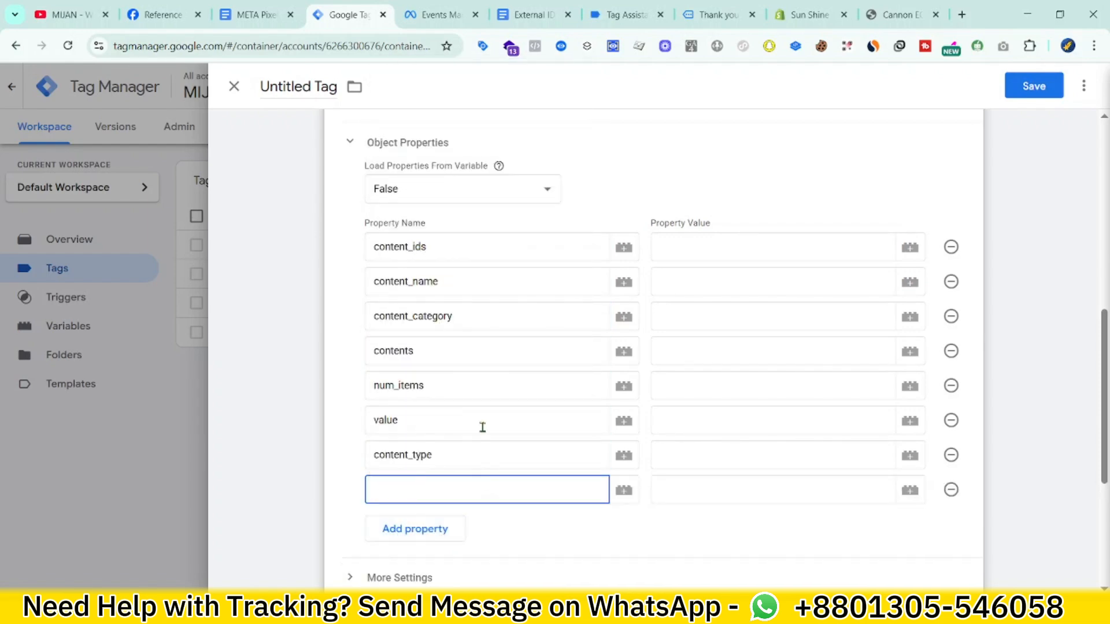
Step: Set the Purchase tag's content_ids, content_name and content_category values to {{dlv - content_ids}}, {{dlv - content_name}} and {{dlv - content_category}}
click(740, 249)
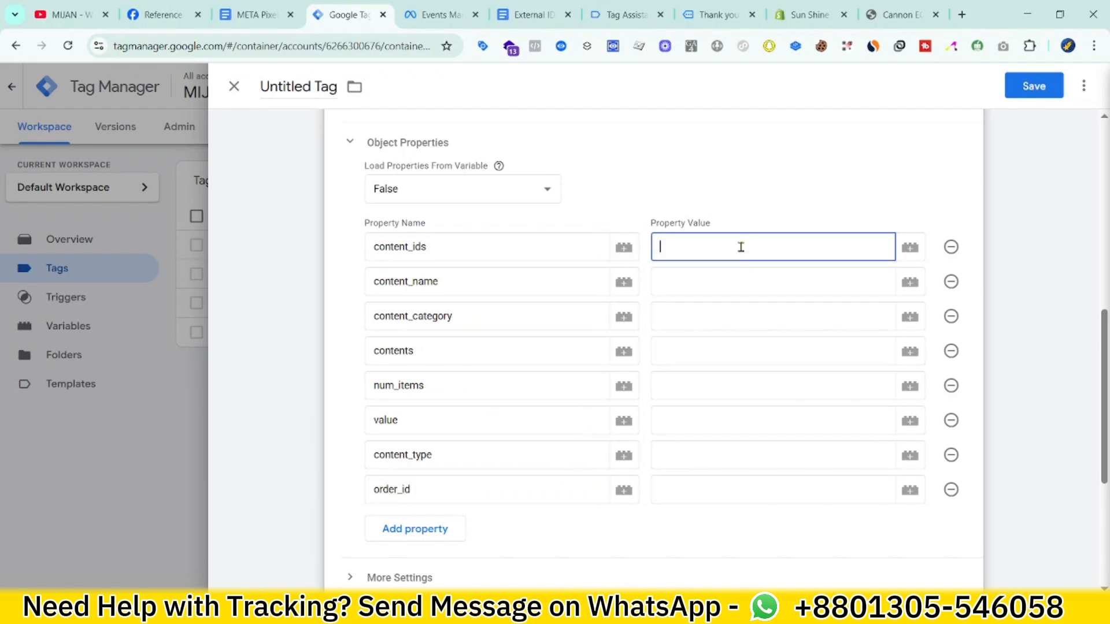
text({{ids)
click(737, 280)
click(734, 284)
text({{name)
click(732, 360)
click(728, 319)
text({{cat)
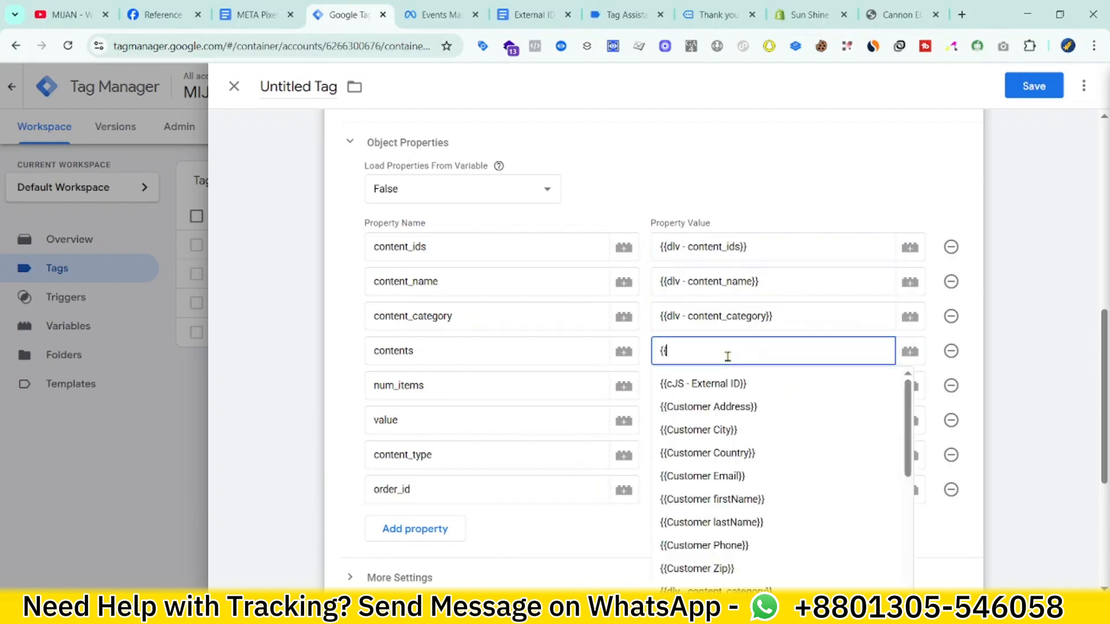
Step: Assign the matching dlv variables to the Purchase tag's contents, num_items, value and content_type, and {{dlv - transaction_id}} to order_id
click(717, 421)
click(716, 421)
text({{val)
click(714, 453)
click(711, 454)
text({{typ)
click(707, 487)
click(702, 483)
text({)
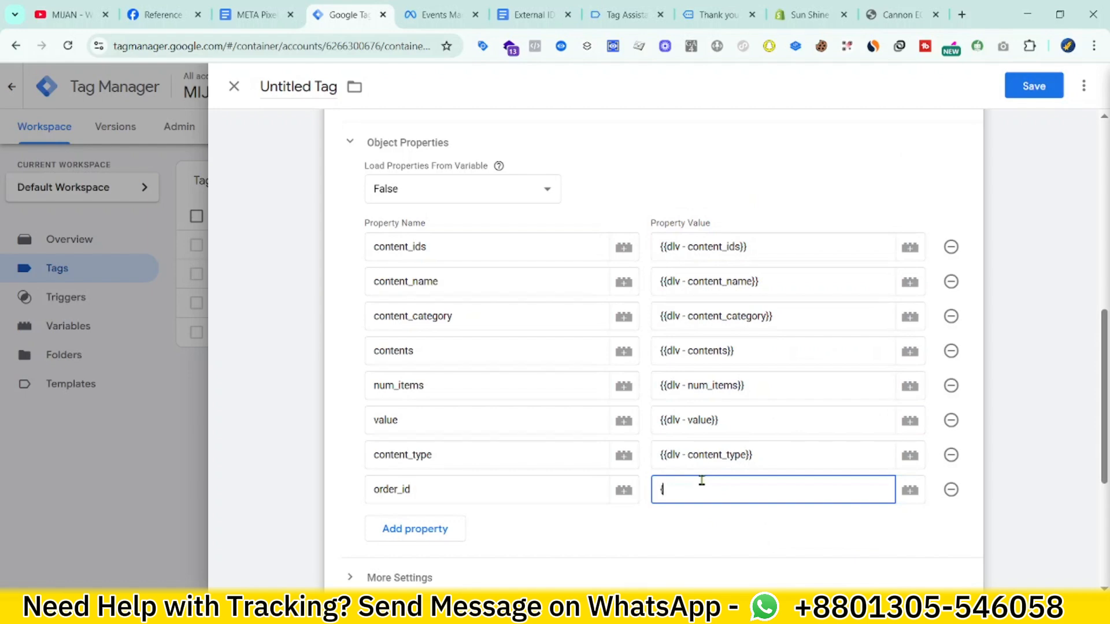
text({tr)
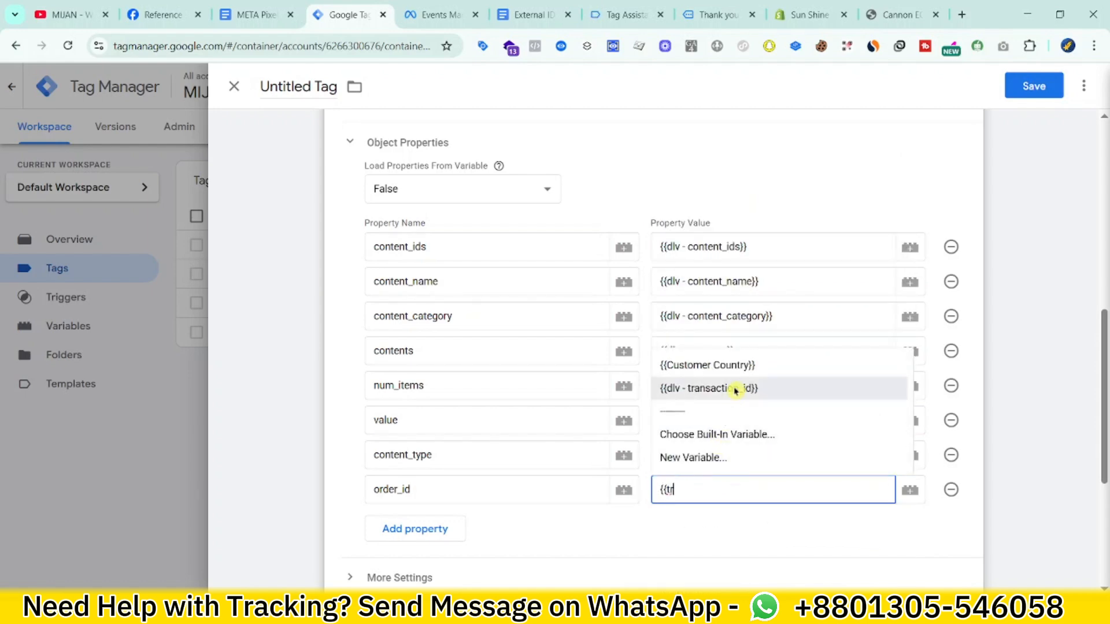
click(730, 386)
Step: Assign the Event - Purchase trigger to the Purchase tag
scroll(665, 440, down, 5)
click(614, 453)
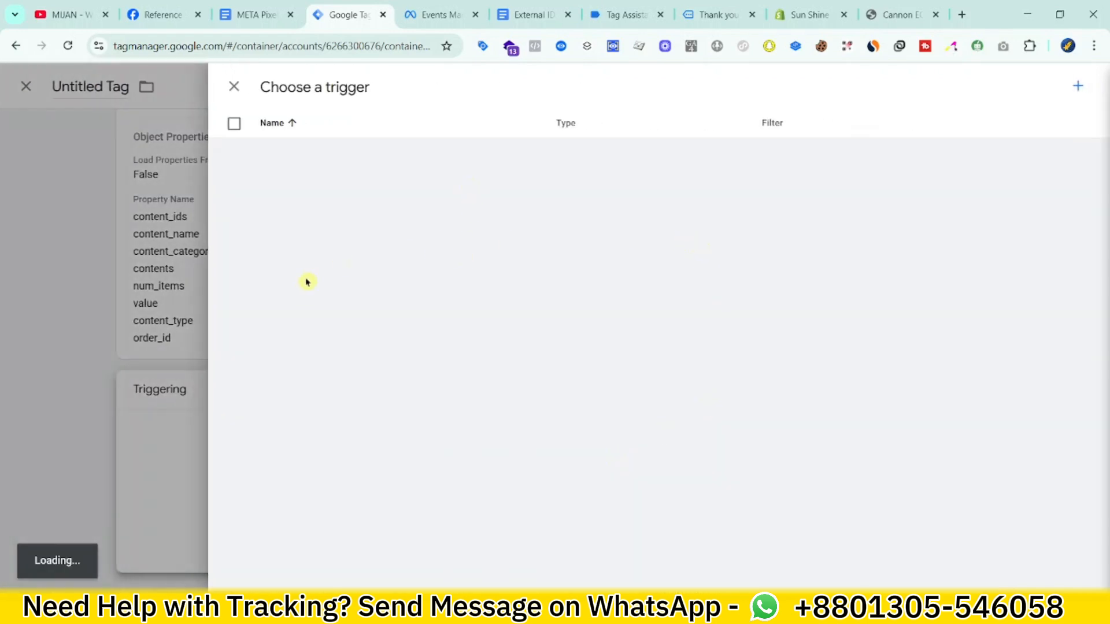
click(356, 300)
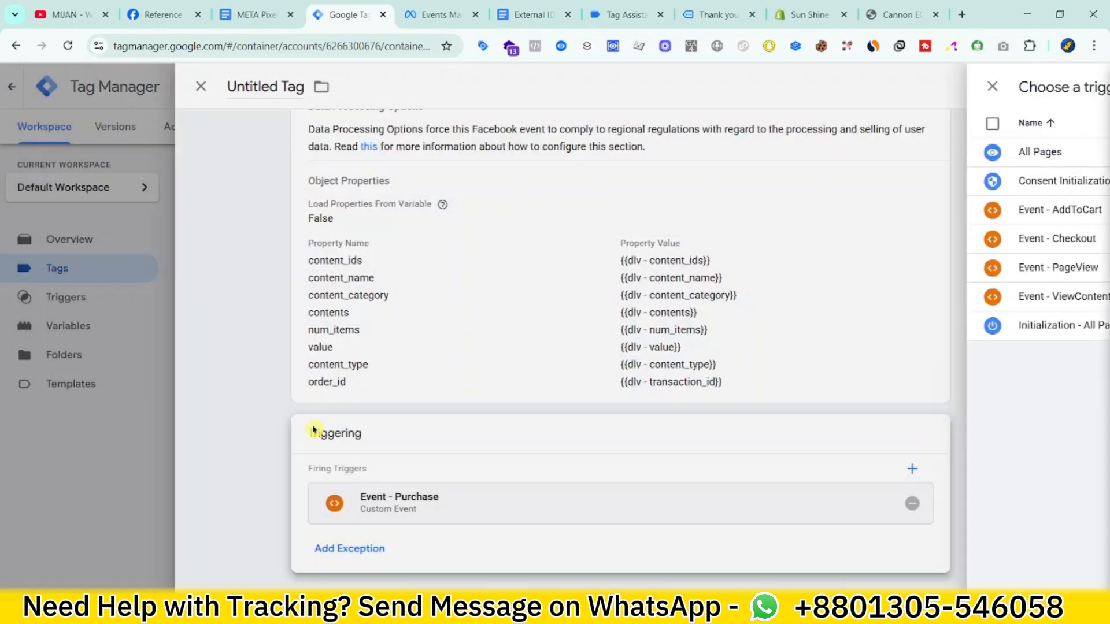
Step: Reopen the Purchase tag's configuration, enable advanced matching and expand the customer information data parameters
scroll(612, 426, up, 5)
click(583, 354)
scroll(607, 362, down, 4)
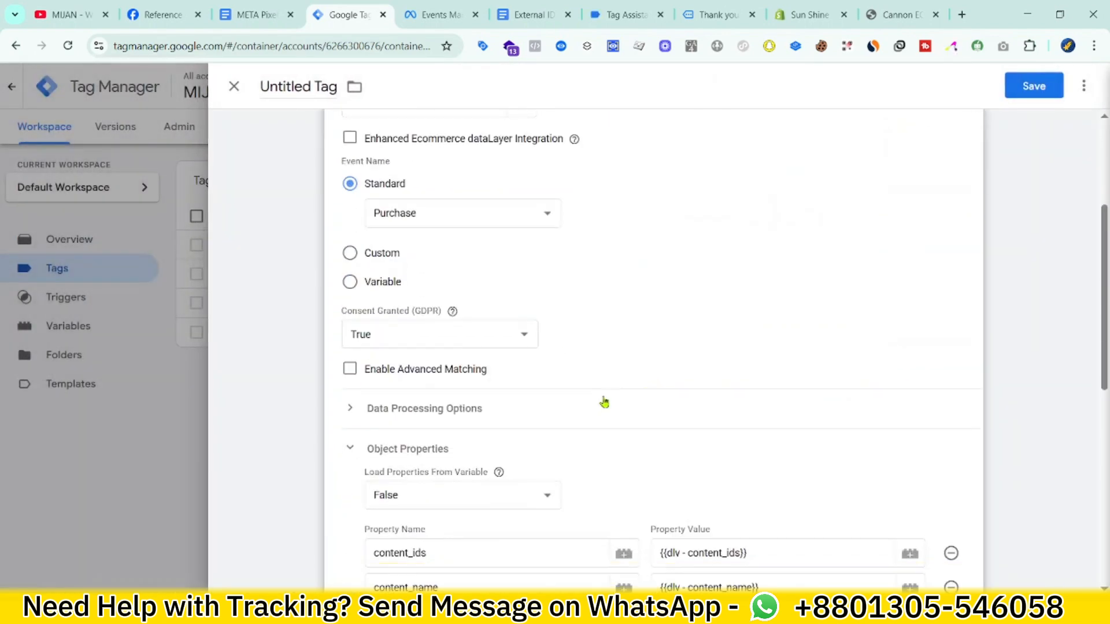
click(350, 370)
scroll(630, 399, down, 1)
click(376, 379)
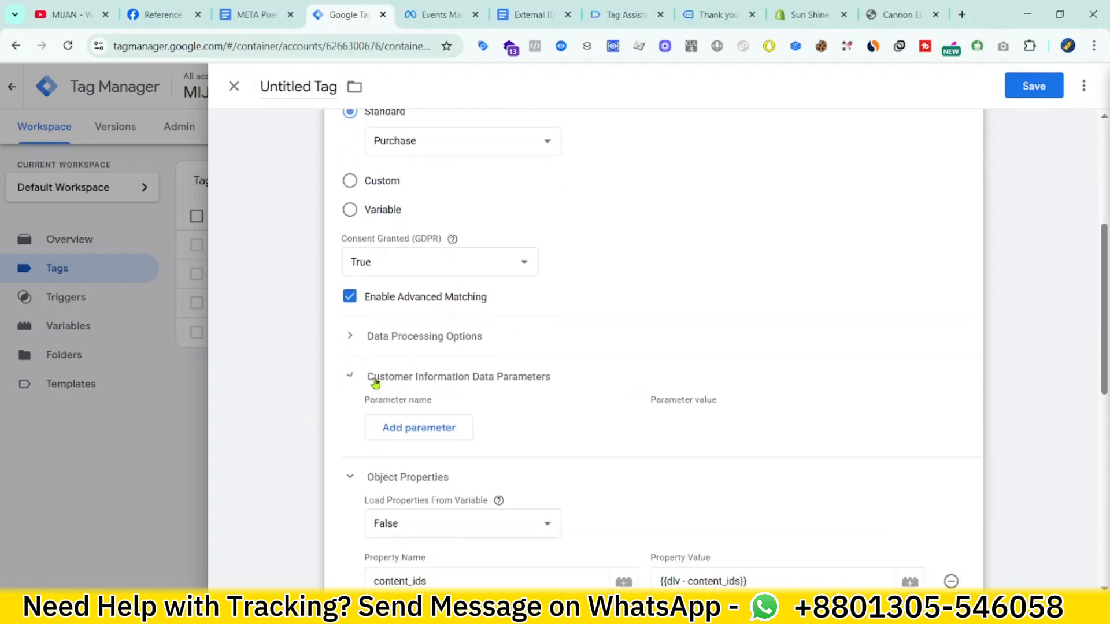
Step: Add four empty rows to the Purchase tag's customer information data parameters
scroll(801, 355, down, 3)
click(418, 280)
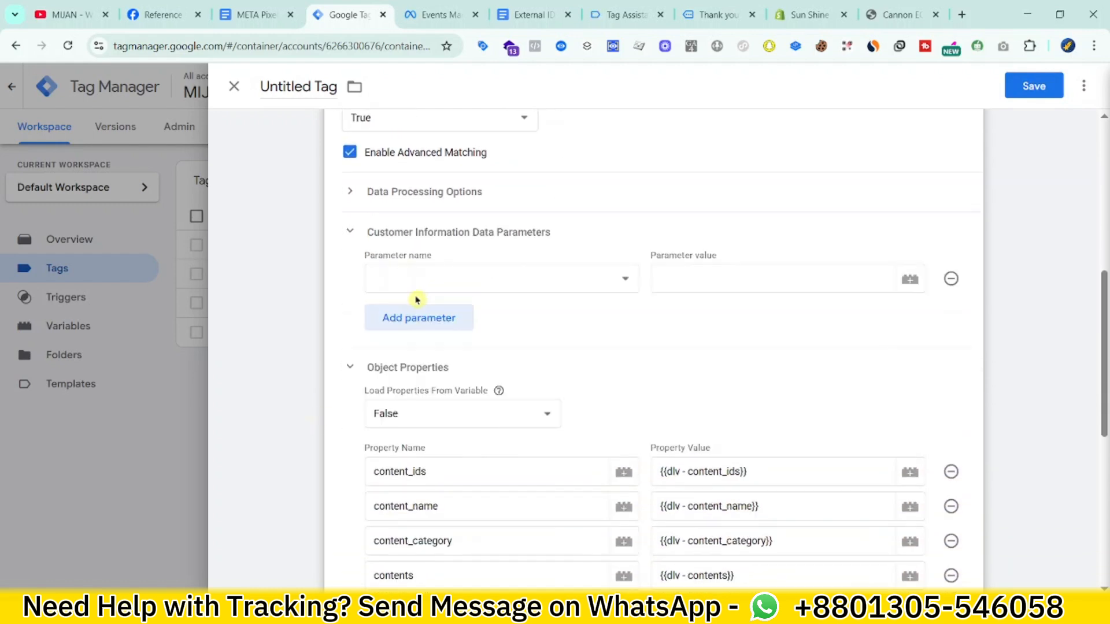
click(419, 314)
click(410, 355)
click(410, 388)
Step: Set the four customer information parameter names to Email, Phone, First Name and Last Name
click(465, 288)
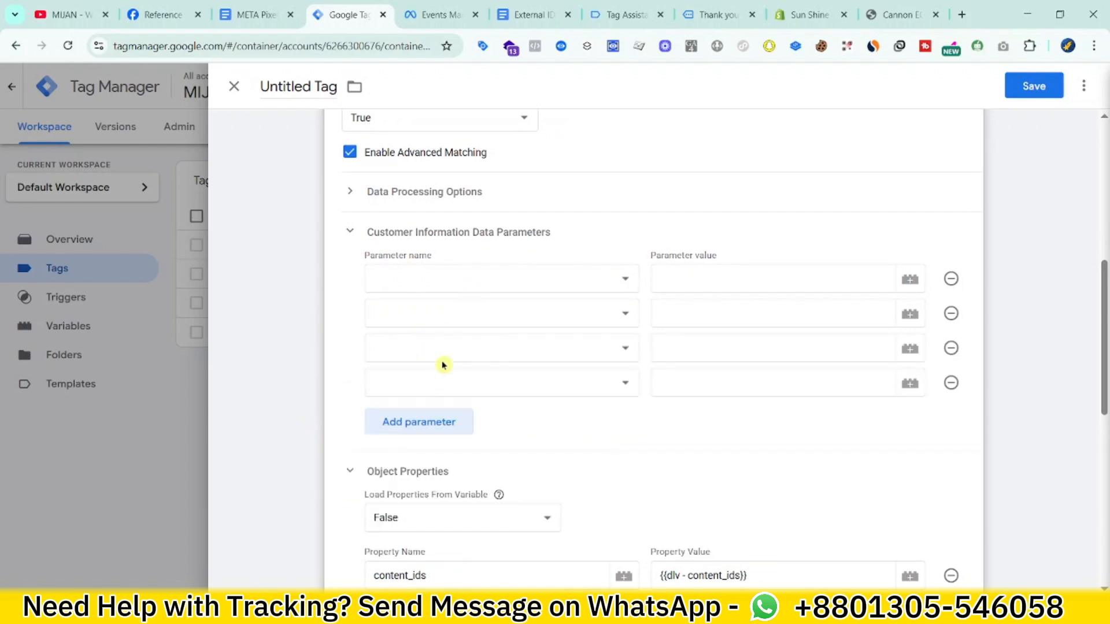
click(444, 373)
click(474, 315)
click(416, 502)
click(481, 349)
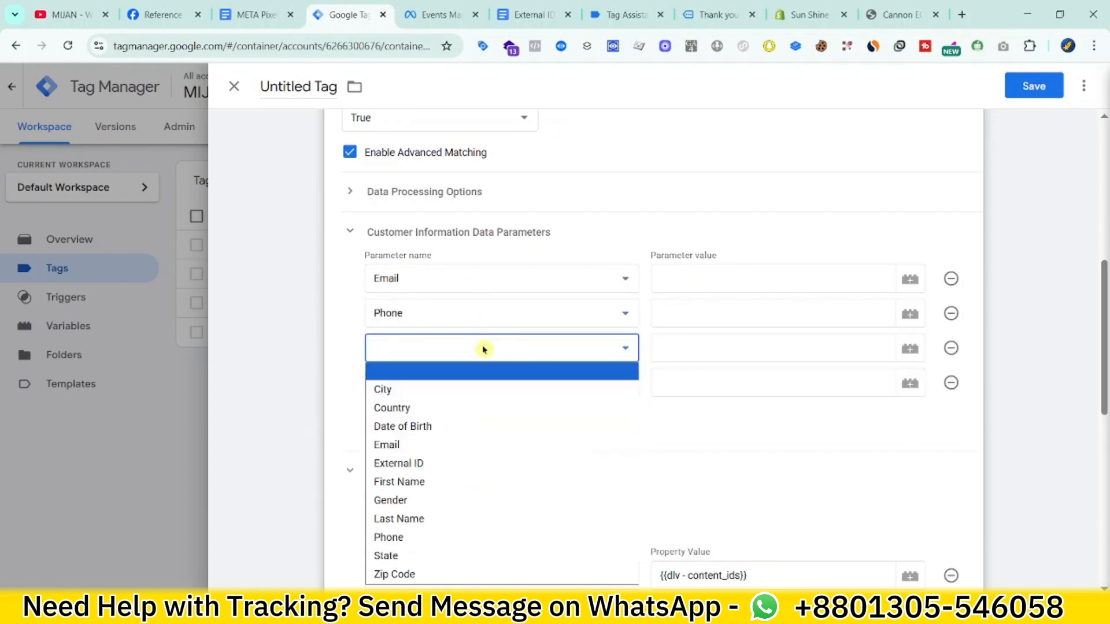
click(410, 481)
click(471, 383)
click(451, 304)
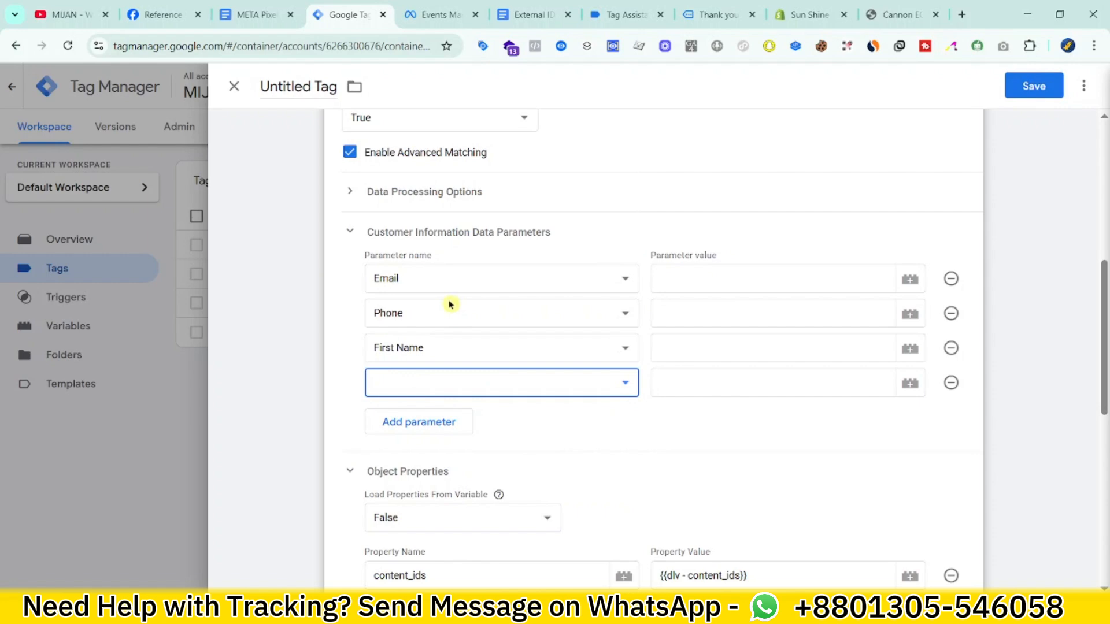
Step: Add two more customer information data parameters named City and Country to the Purchase tag
click(413, 432)
click(409, 456)
click(462, 417)
click(443, 255)
click(413, 457)
click(425, 261)
Step: Add three further customer information data parameters named Zip Code, External ID and State
click(403, 500)
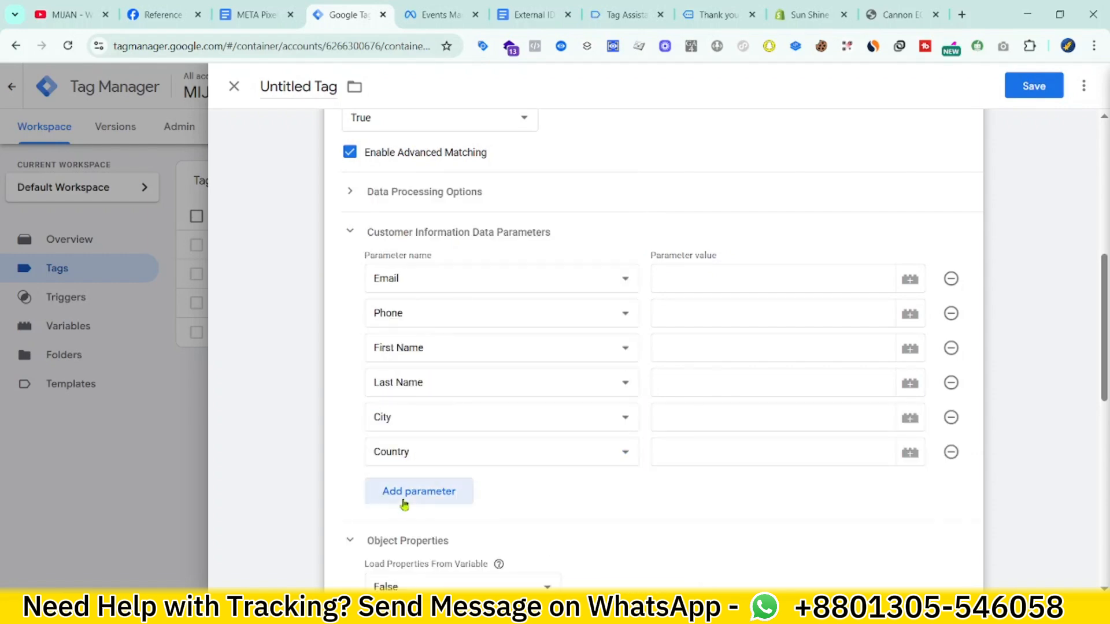
click(421, 489)
click(419, 463)
click(406, 523)
click(428, 520)
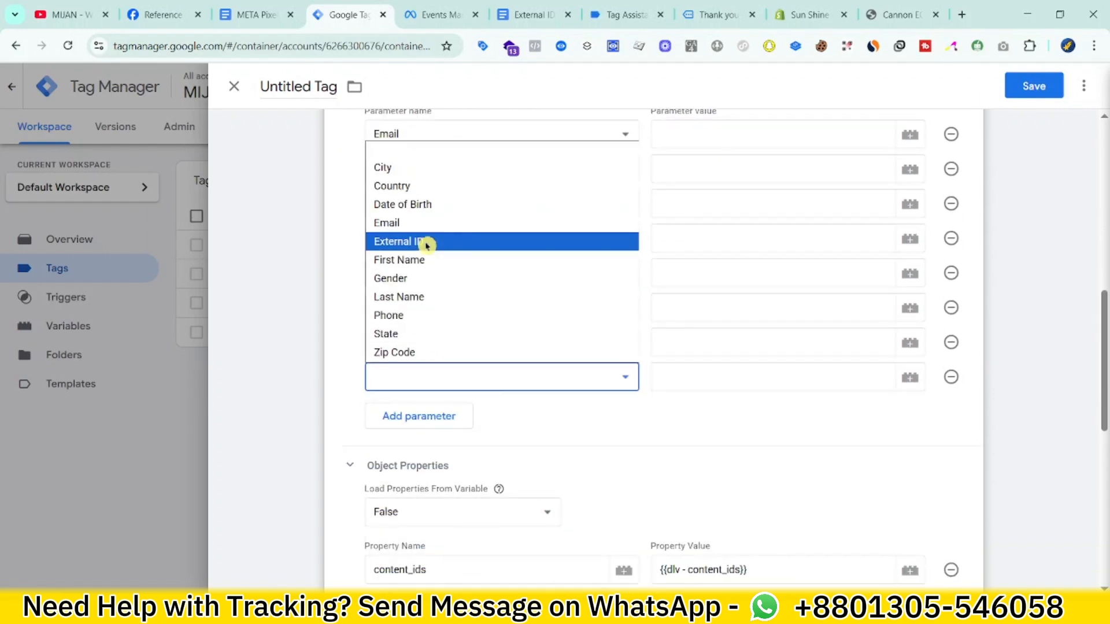
click(427, 244)
click(419, 411)
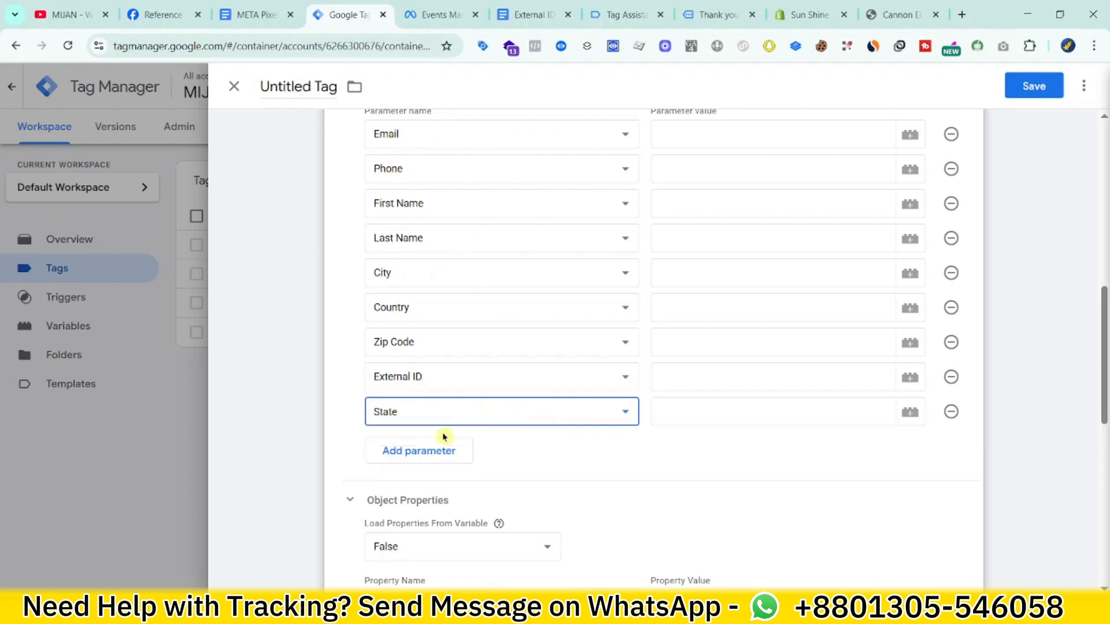
click(412, 455)
Step: Set the Email, Phone, First Name and Last Name values to {{Customer Email}}, {{Customer Phone}}, {{Customer firstName}} and {{Customer lastName}}
scroll(694, 370, up, 3)
click(736, 351)
text({{Customer Email}})
click(760, 379)
text({{Customer Phone}})
click(746, 420)
text({{Customer firstName}})
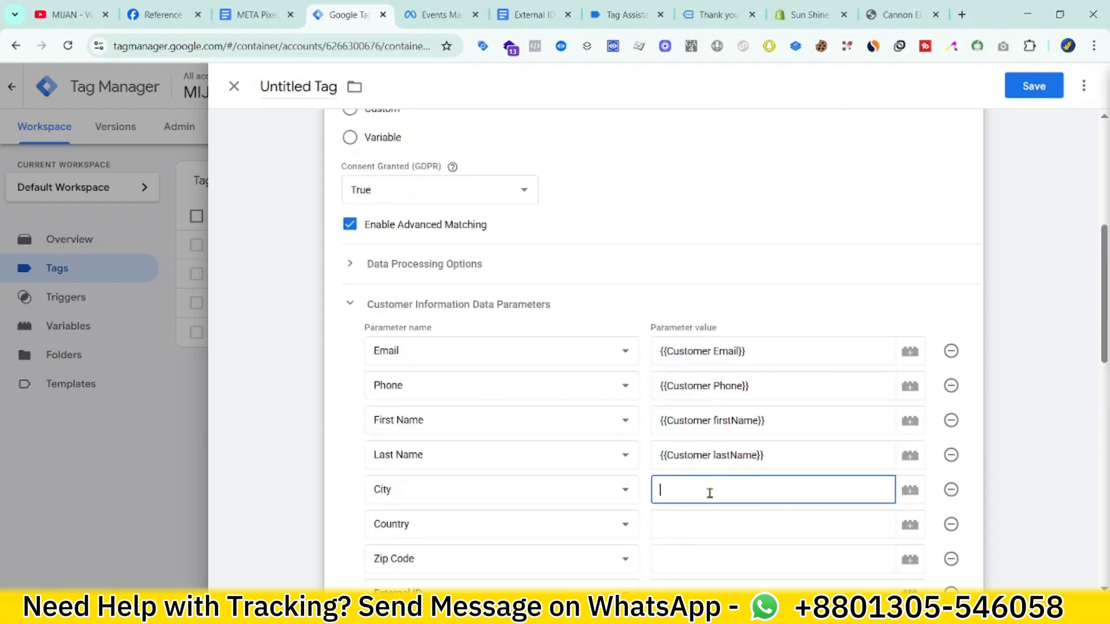
Step: Set the City, Country and Zip Code parameter values to {{Customer City}}, {{Customer Country}} and {{Customer Zip}}
text({{Customer City}})
scroll(709, 492, down, 2)
click(693, 381)
text({{Customer Country}})
click(696, 416)
text({{Customer Zip}})
Step: Set the External ID parameter value to {{cJS - External ID}} and the State value to {{Customer State}}
click(710, 447)
text({{cJS - External ID}})
click(728, 345)
text({{s)
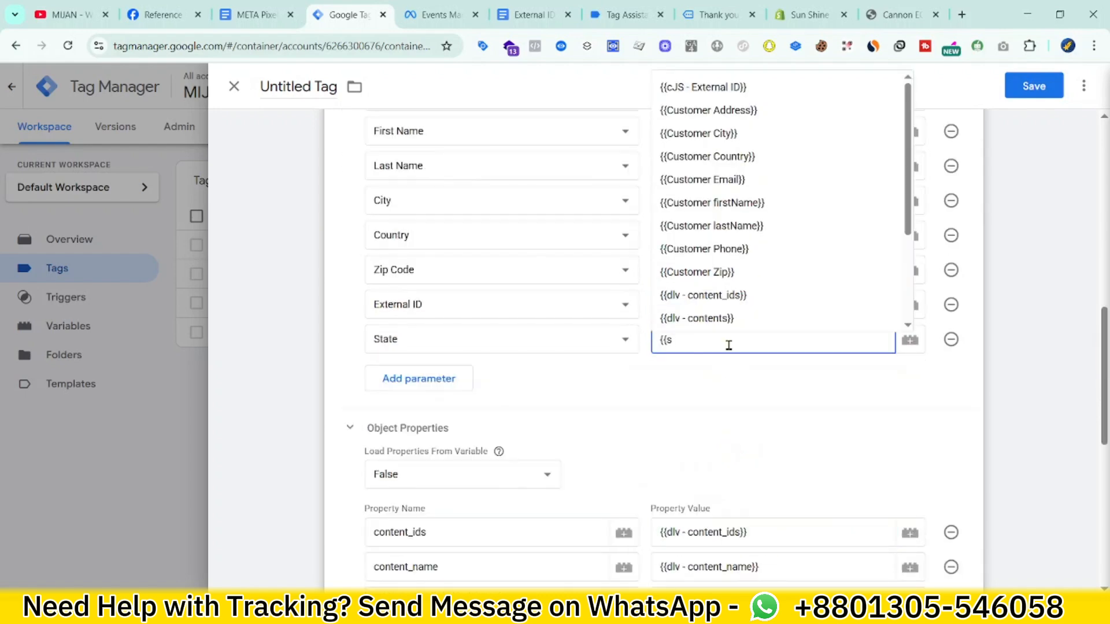
text(tat)
key(ctrl+a)
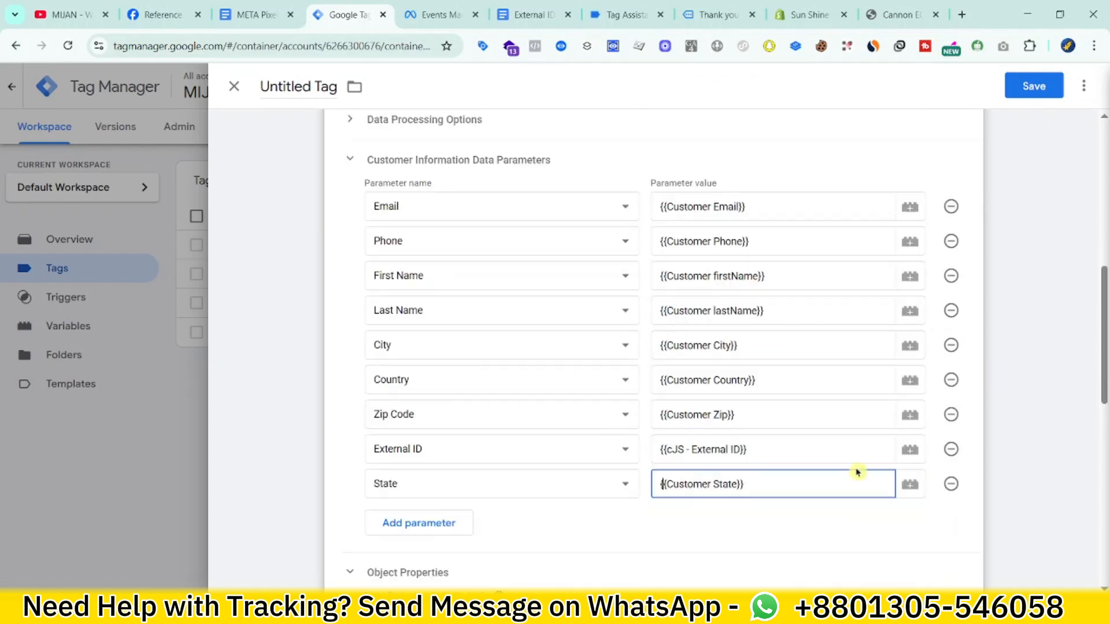
Step: Review the Purchase tag's advanced matching setting and its customer information data parameter names and values
click(820, 444)
scroll(498, 334, up, 1)
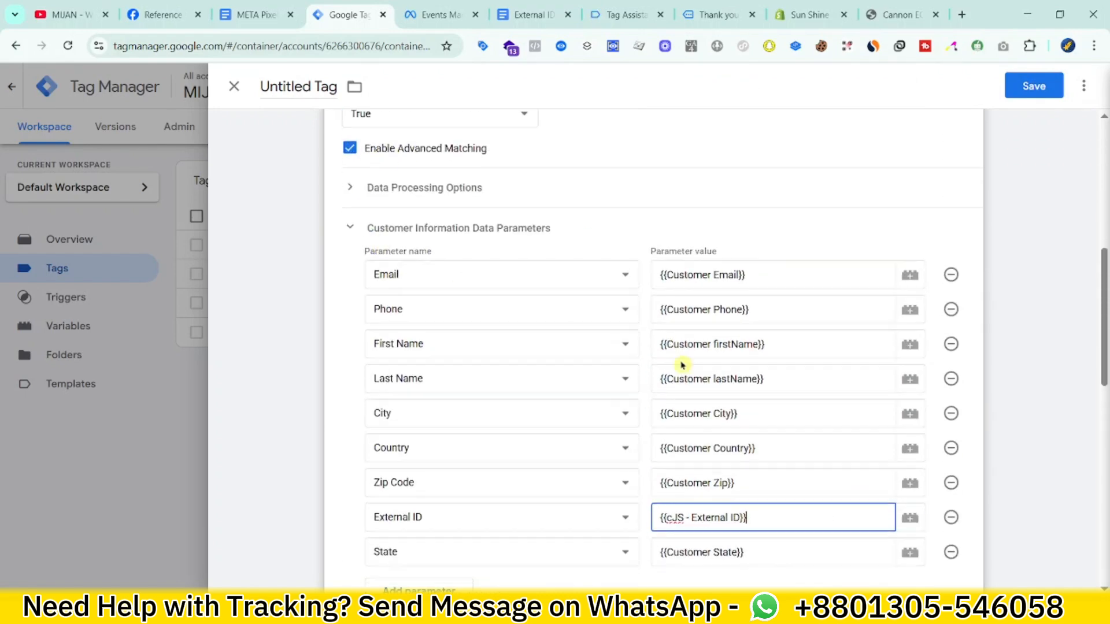
scroll(609, 421, down, 1)
scroll(625, 468, up, 2)
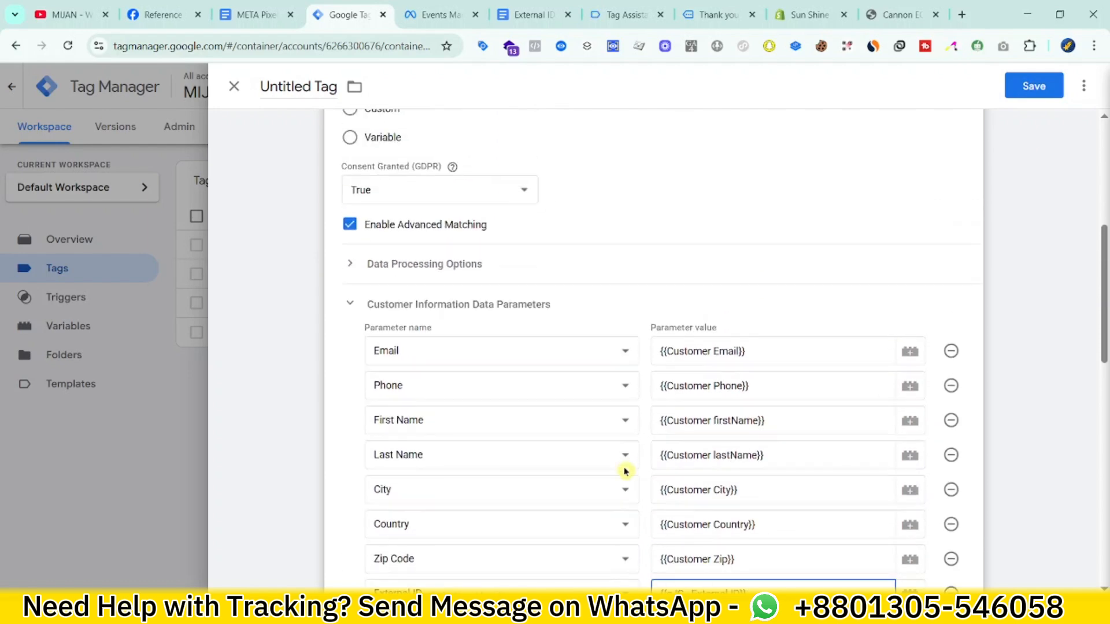
scroll(623, 486, down, 1)
scroll(624, 523, up, 3)
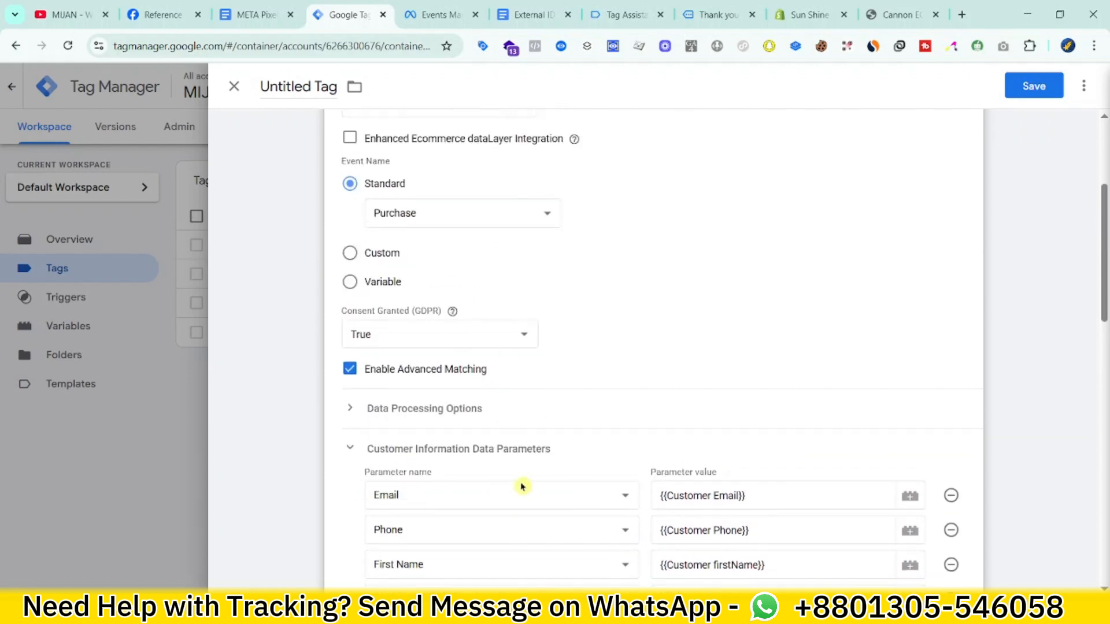
scroll(543, 498, down, 1)
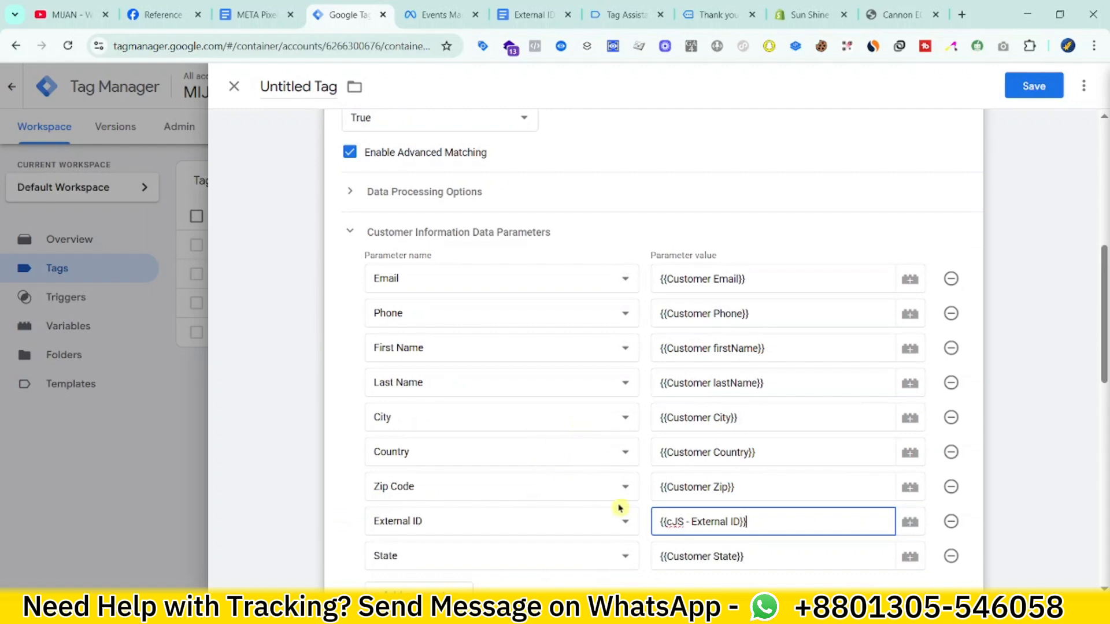
scroll(862, 379, down, 1)
scroll(458, 171, up, 1)
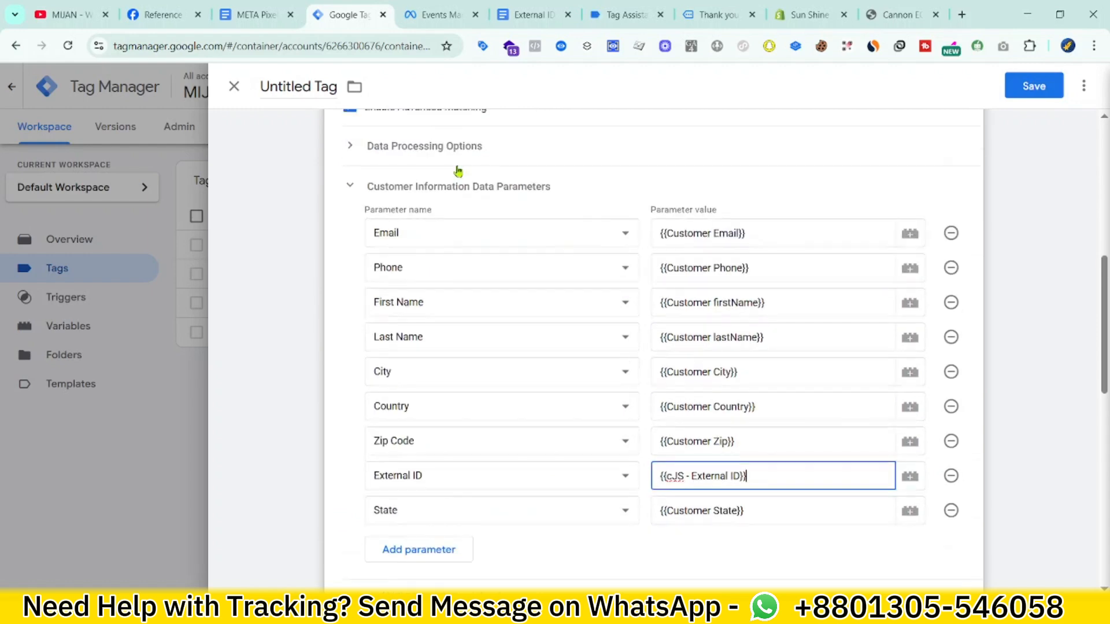
Step: Name the new tag "FB - Purchase || Tag" and save it
click(290, 88)
text(FB - Purchase || Tag)
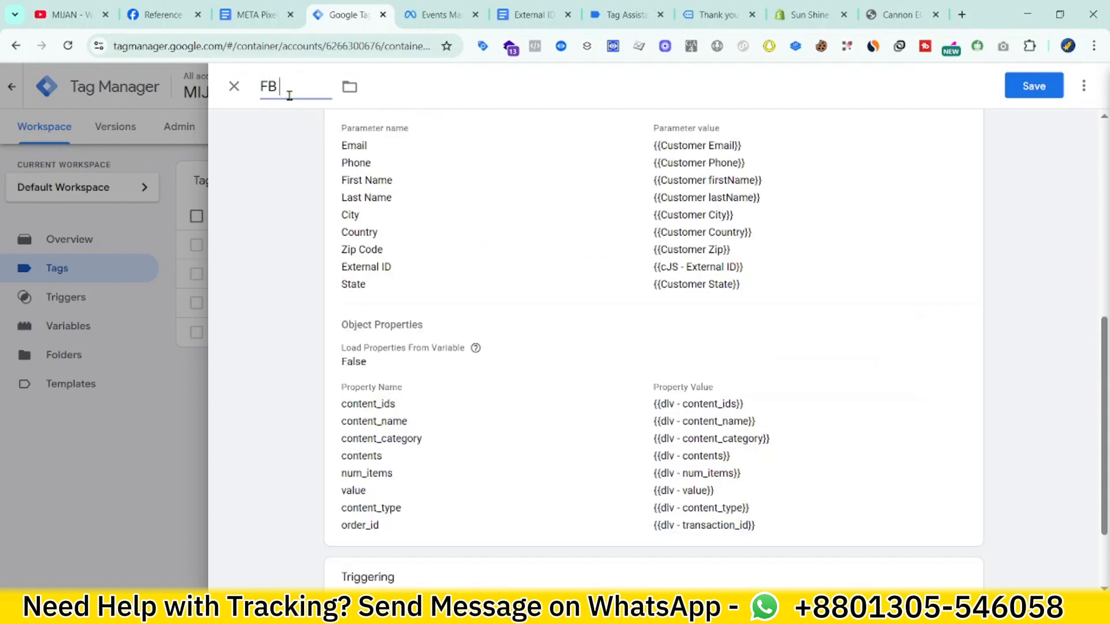
click(1035, 87)
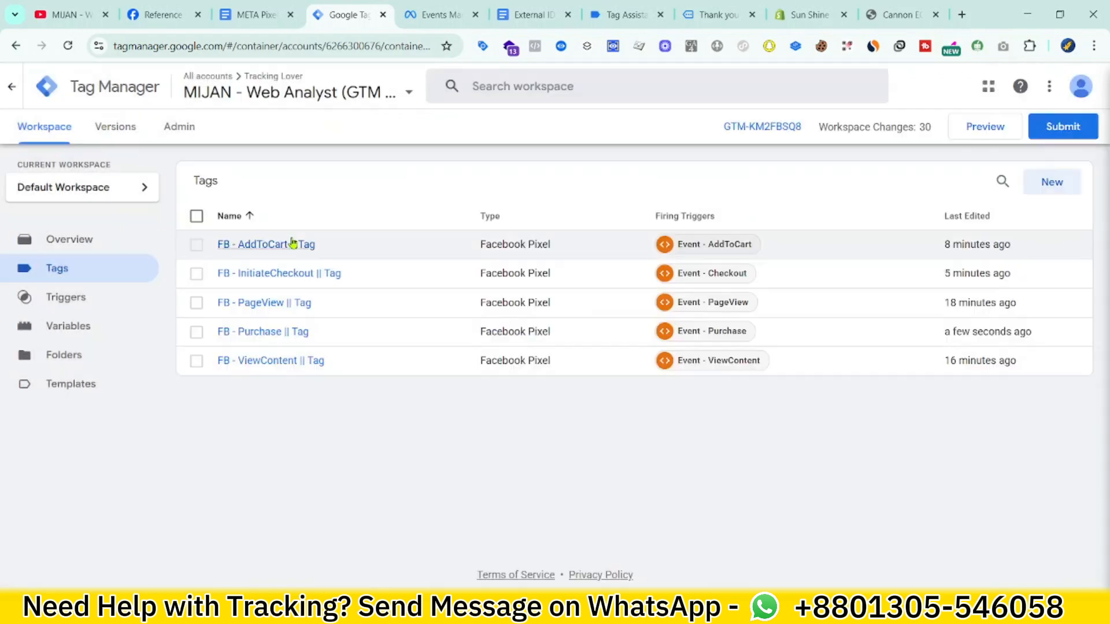
Step: Open the FB - PageView tag for editing, enable advanced matching and expand its customer information data parameters
click(276, 315)
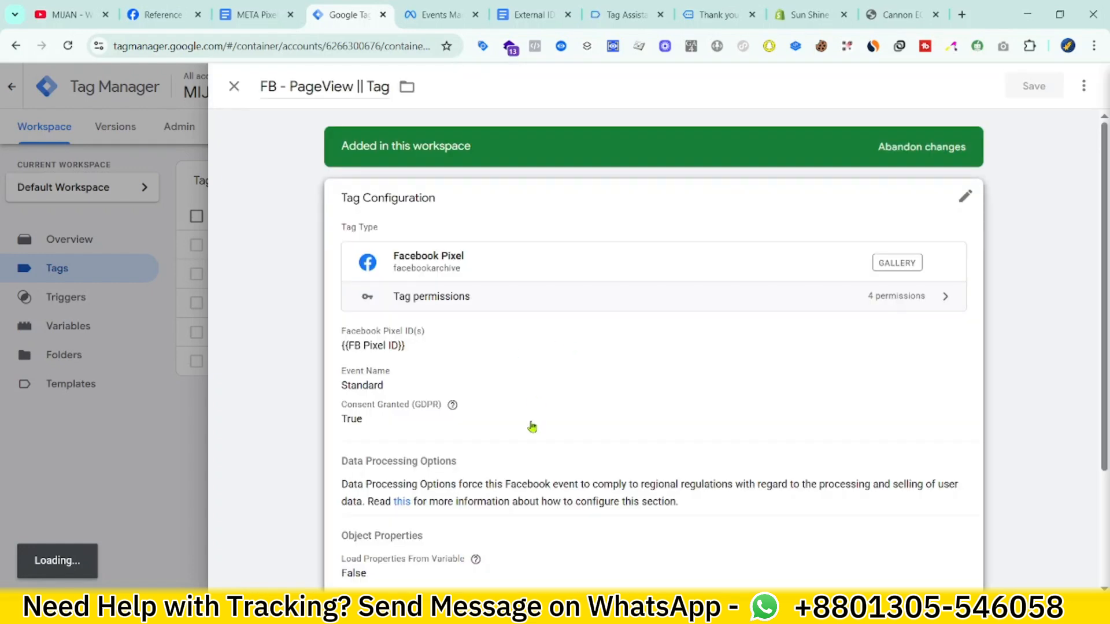
click(528, 423)
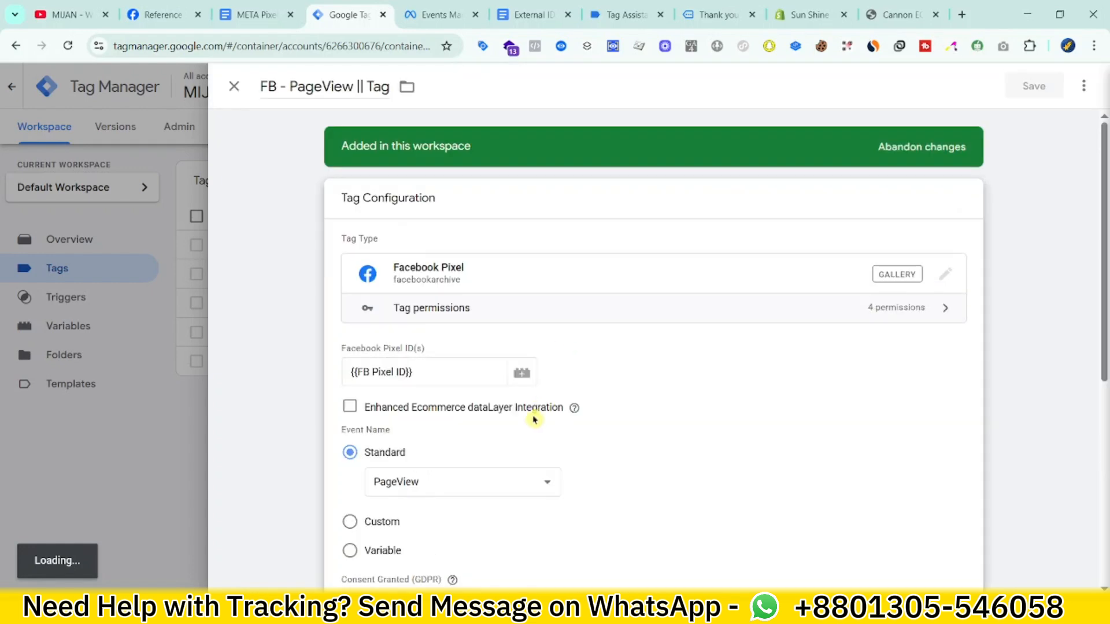
scroll(358, 387, down, 5)
click(351, 352)
click(366, 427)
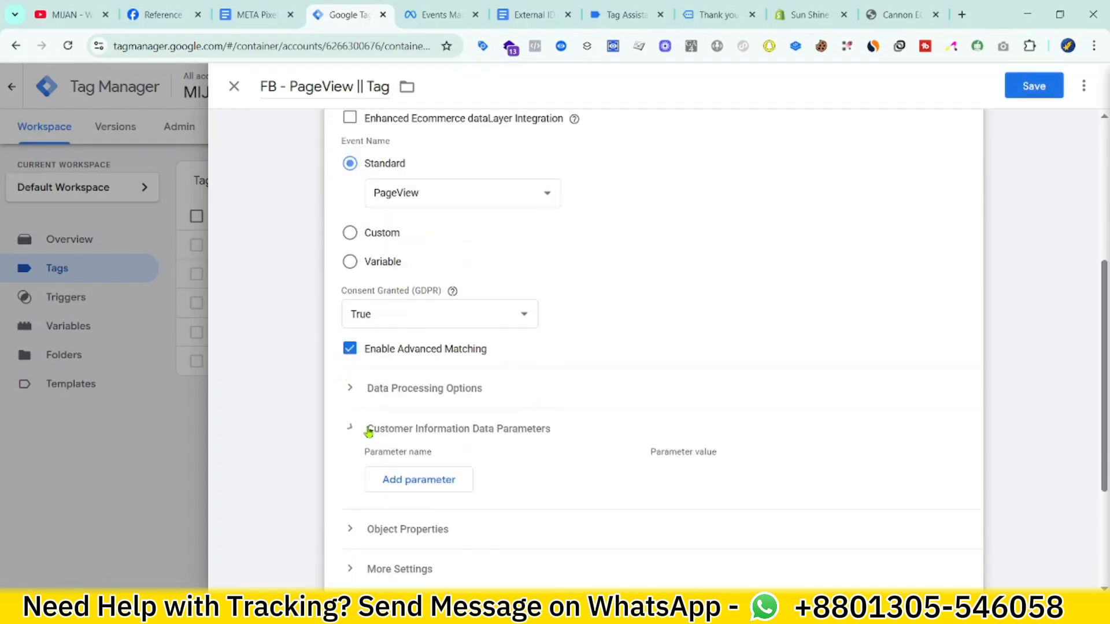
Step: Add an External ID parameter with the value {{cJS - External ID}} to the PageView tag and save it
scroll(405, 439, down, 1)
click(410, 409)
click(410, 405)
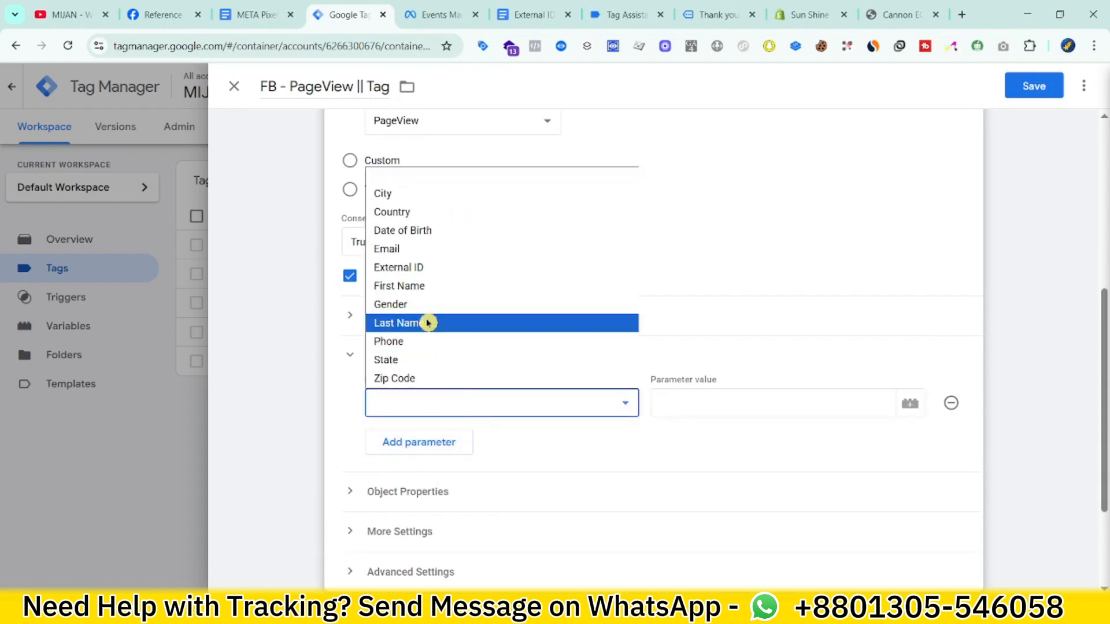
click(459, 267)
click(680, 401)
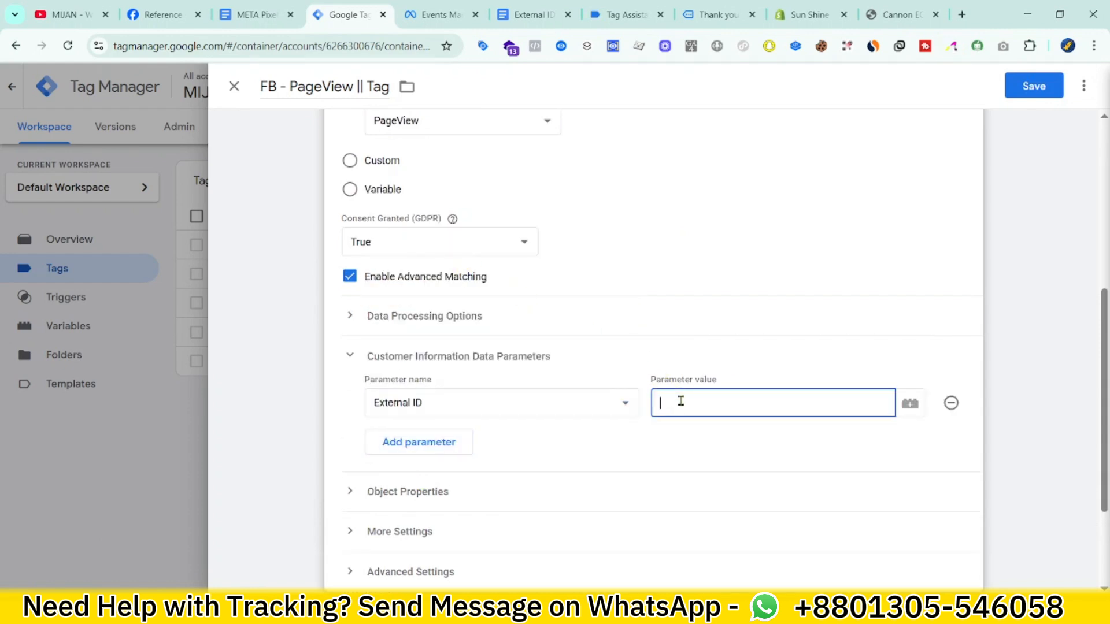
text({{ext)
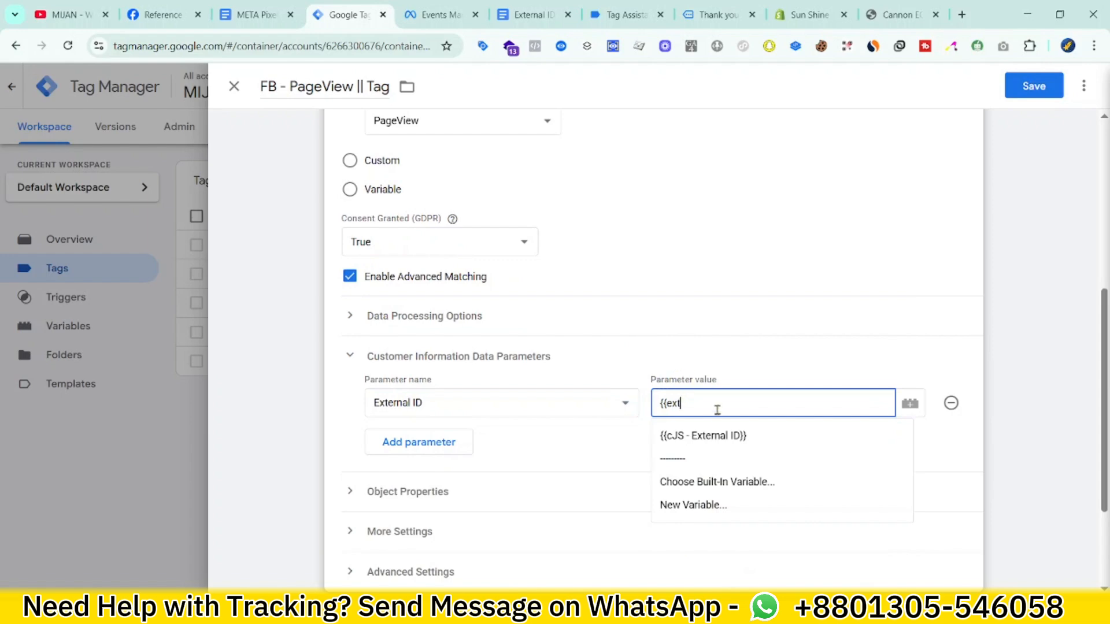
click(730, 436)
click(1034, 85)
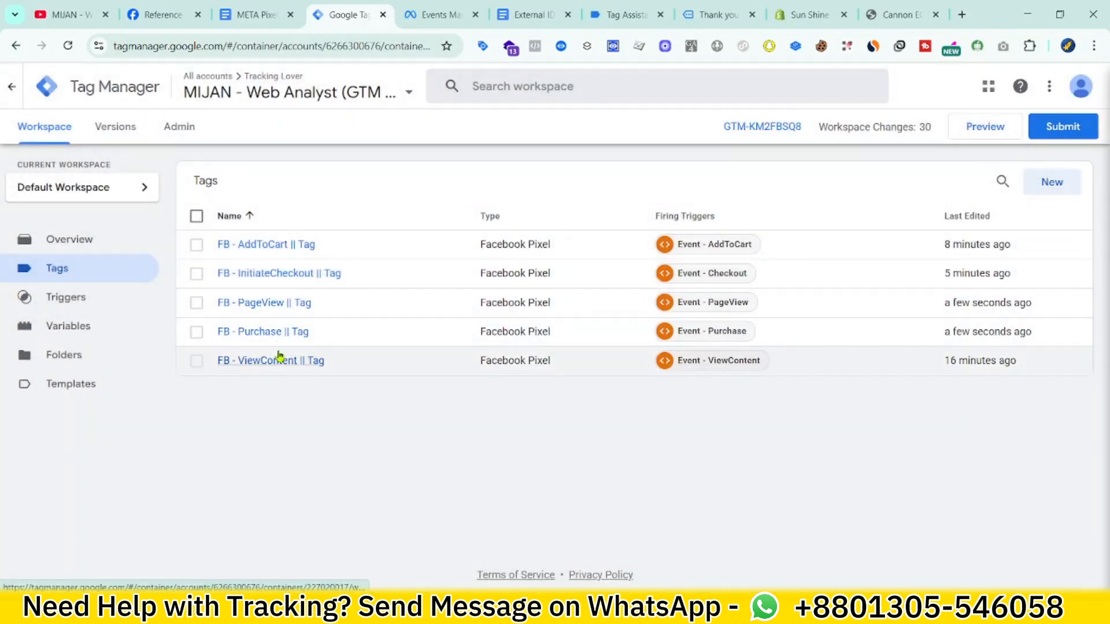
Step: Enable advanced matching on the FB - ViewContent tag with an External ID parameter set to {{cJS - External ID}}, and save it
click(279, 359)
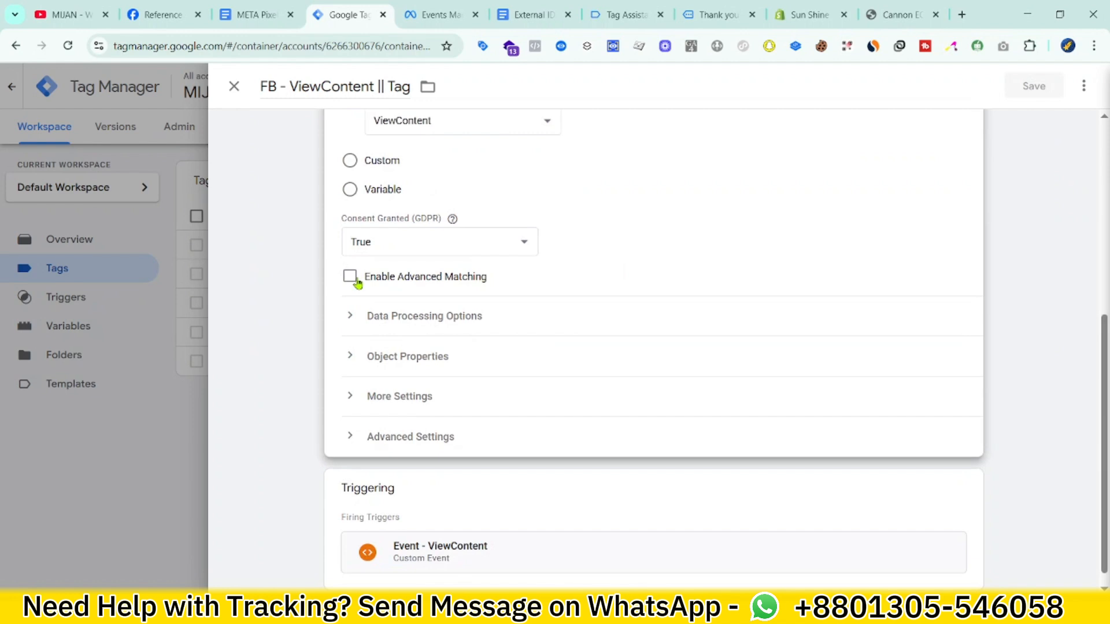
click(350, 276)
click(359, 358)
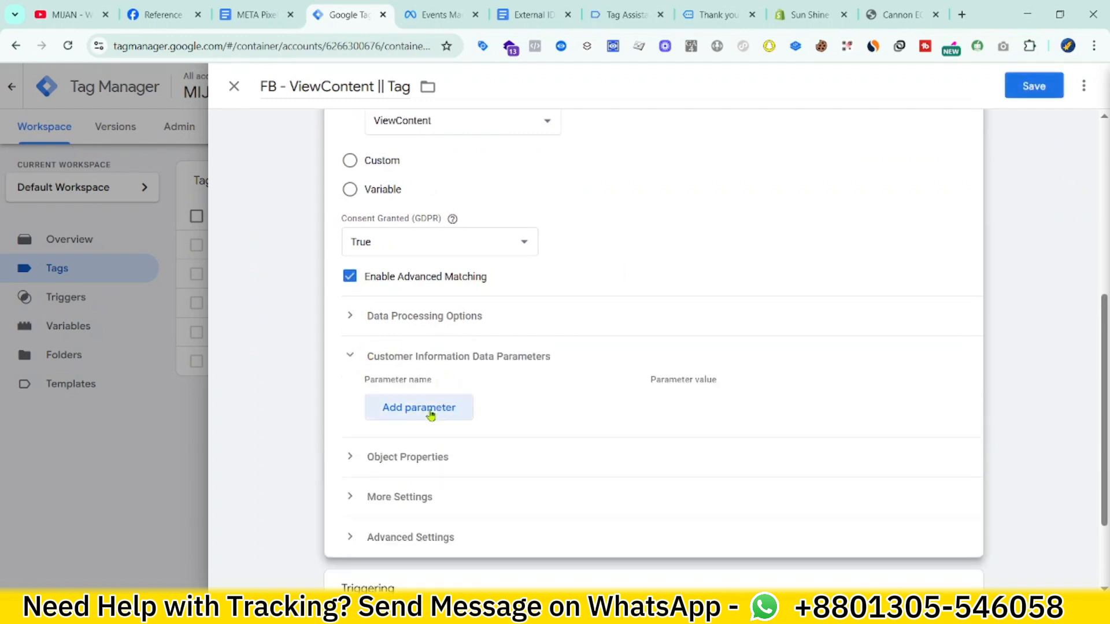
click(426, 411)
click(475, 404)
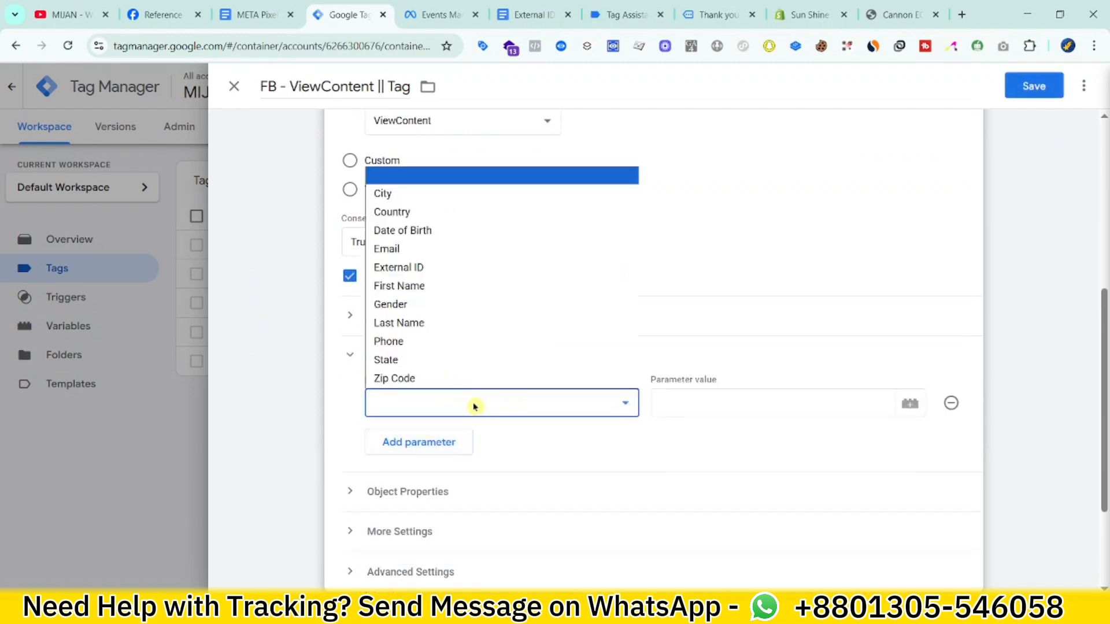
click(458, 268)
click(692, 400)
text({{ext)
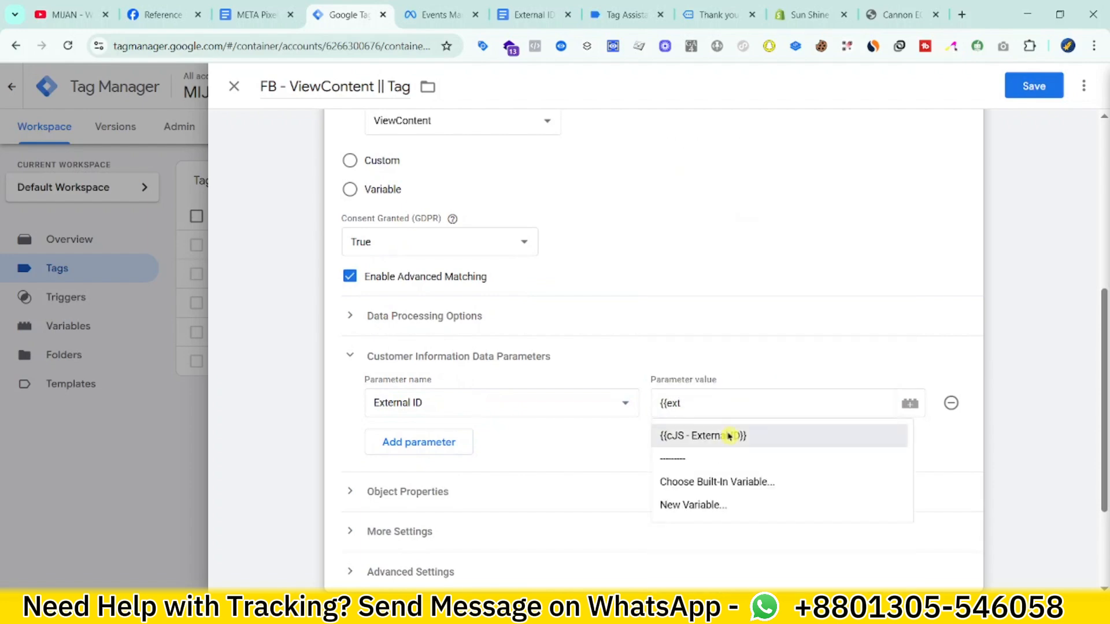
click(731, 436)
click(1034, 86)
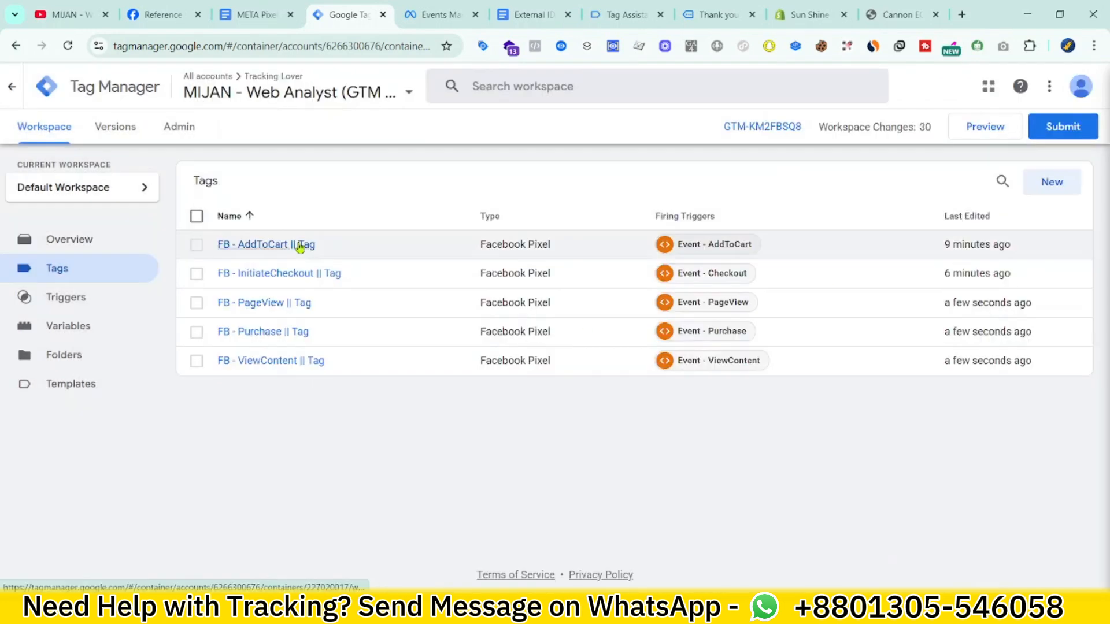
Step: Enable advanced matching on the FB - AddToCart tag with an External ID parameter set to {{cJS - External ID}}, and save it
click(300, 245)
click(349, 348)
click(418, 479)
scroll(457, 428, down, 1)
click(463, 403)
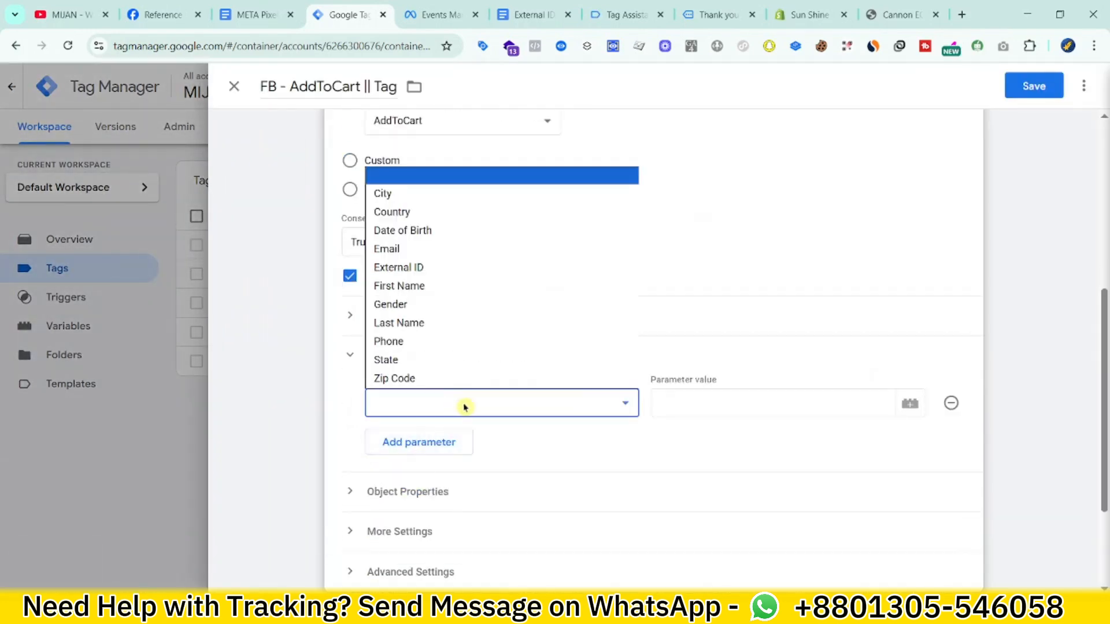
click(402, 265)
click(788, 402)
text({{ext)
click(731, 437)
click(1033, 85)
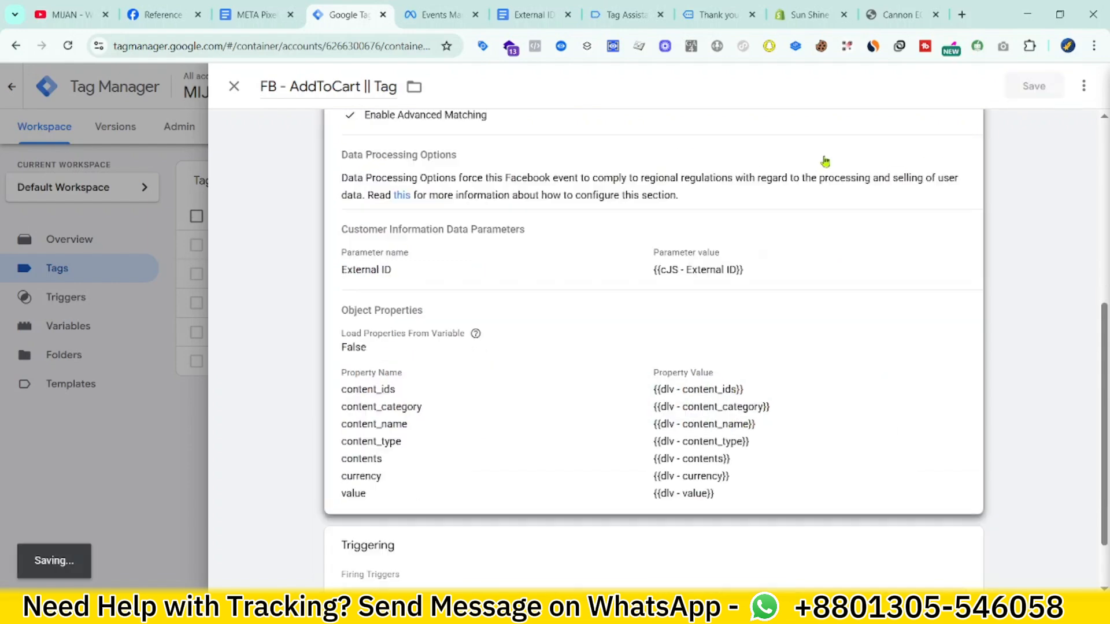
Step: Enable advanced matching on the FB - InitiateCheckout tag with an External ID parameter set to {{cJS - External ID}}, and save it
click(309, 274)
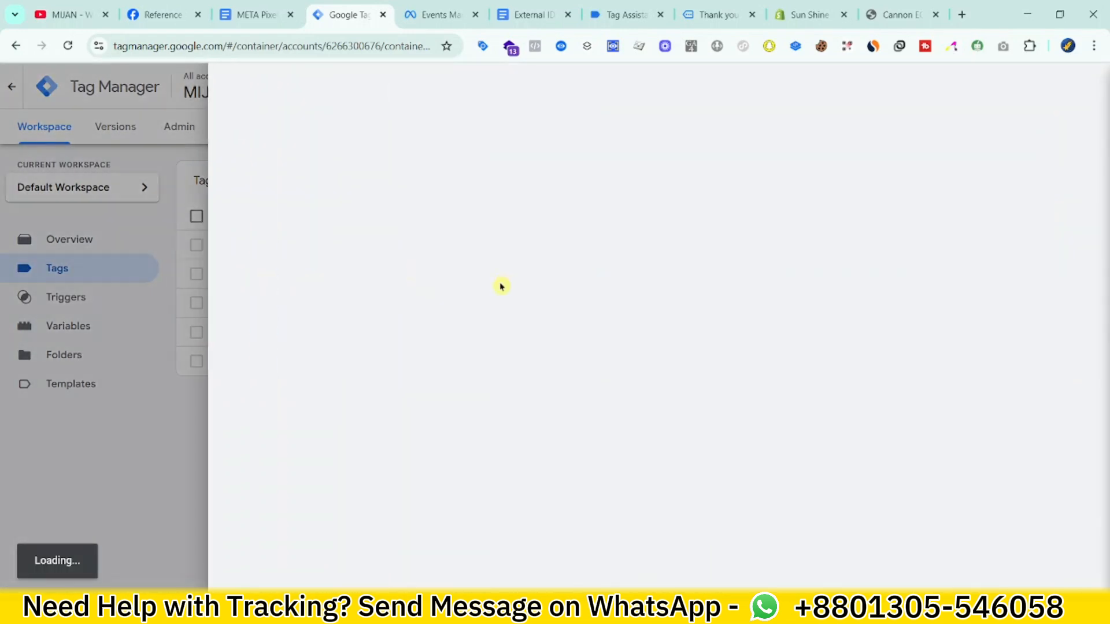
scroll(515, 411, down, 3)
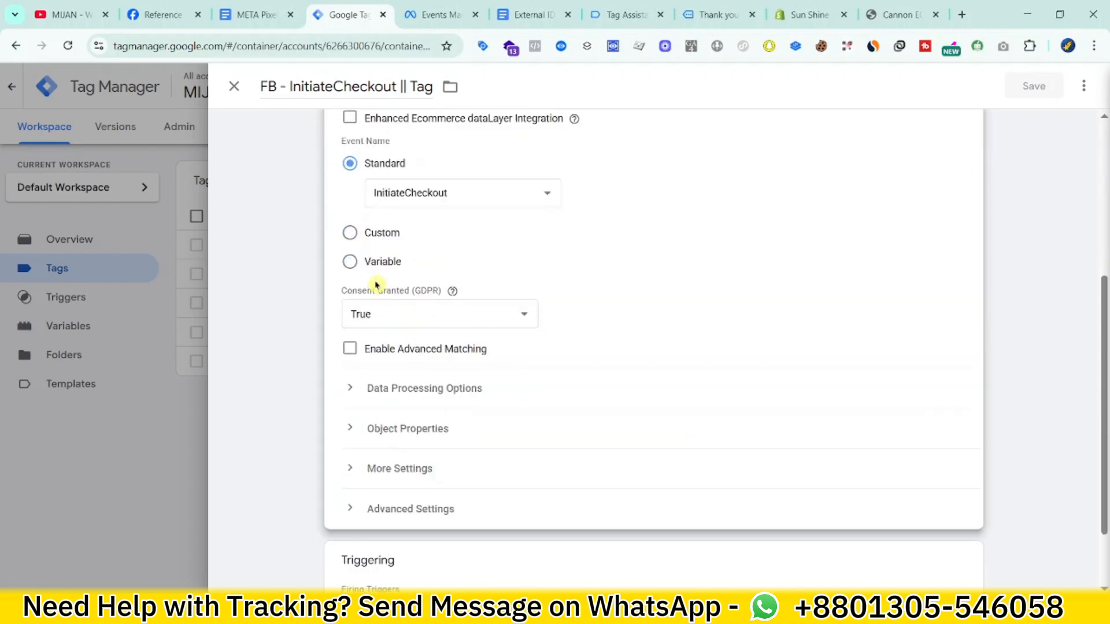
click(350, 348)
click(420, 477)
click(425, 474)
click(426, 340)
click(713, 468)
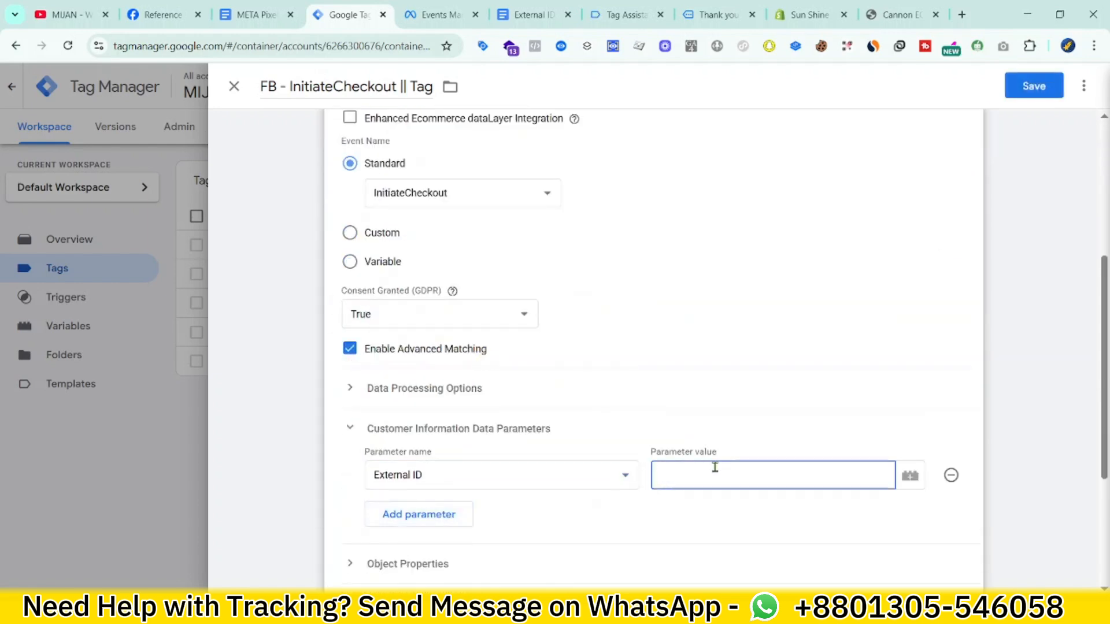
text({{exter)
click(703, 508)
scroll(726, 451, down, 4)
scroll(726, 451, up, 4)
click(1020, 87)
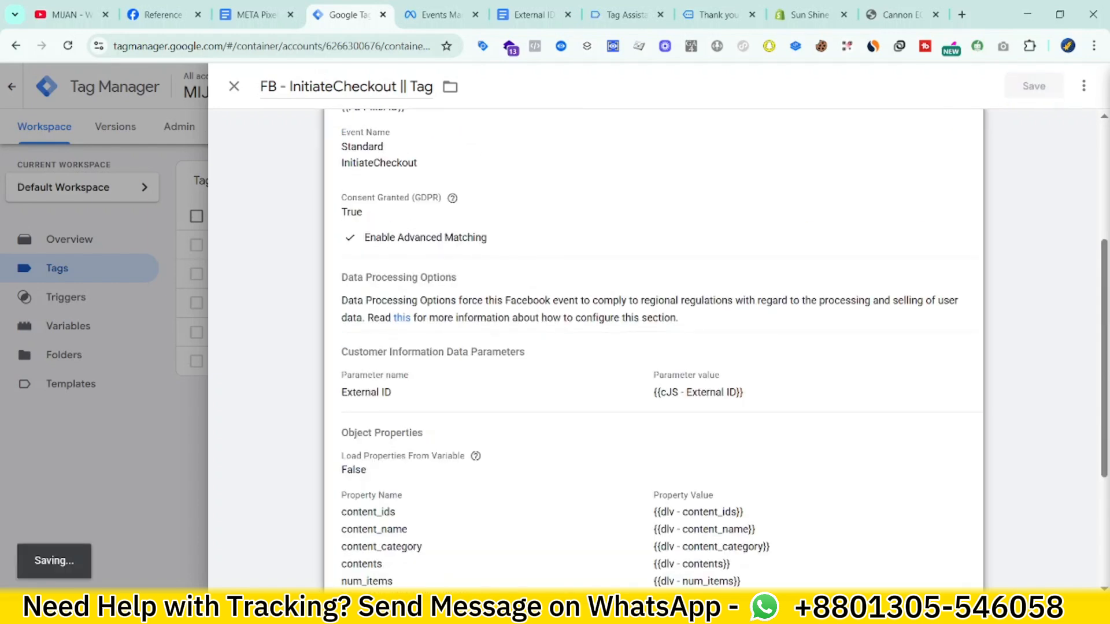
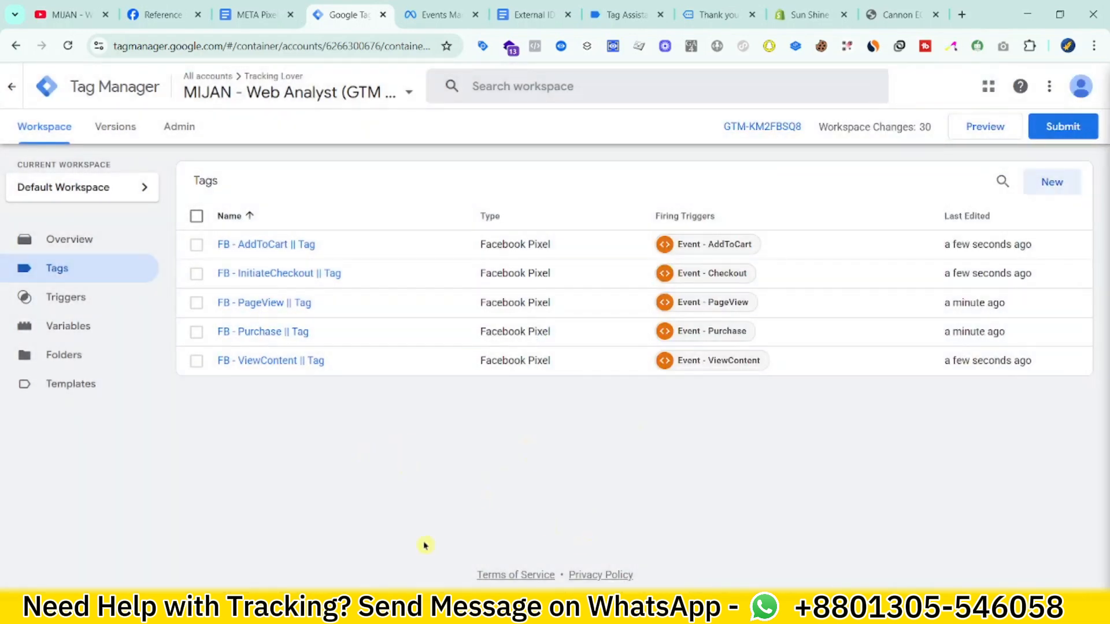
Step: Switch to Meta Events Manager and open the test events view of the store's dataset
click(439, 15)
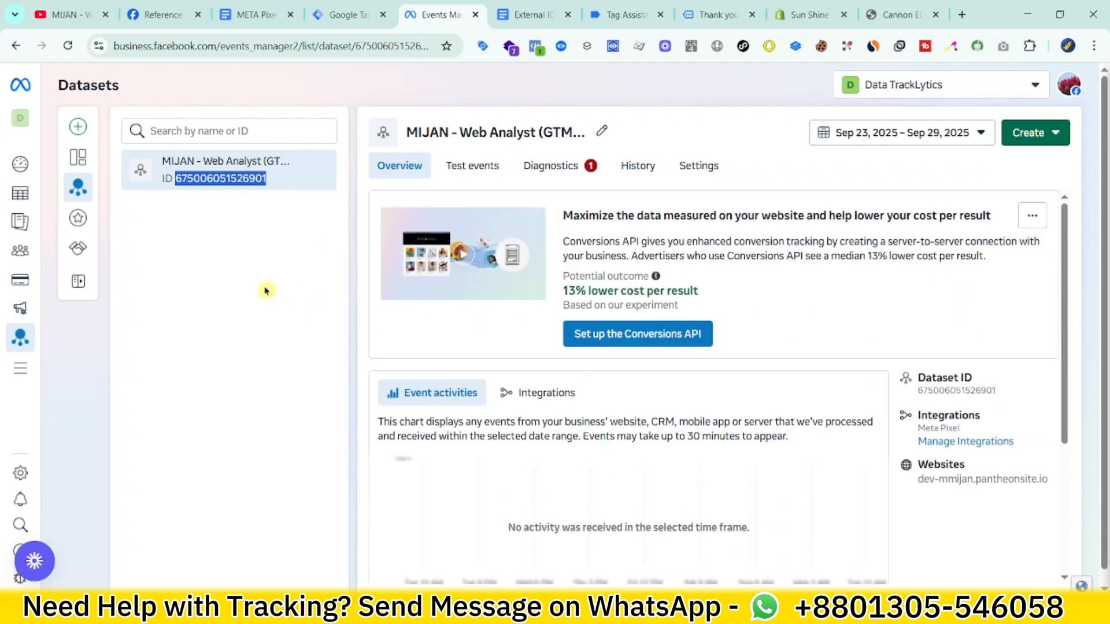
click(265, 289)
click(469, 166)
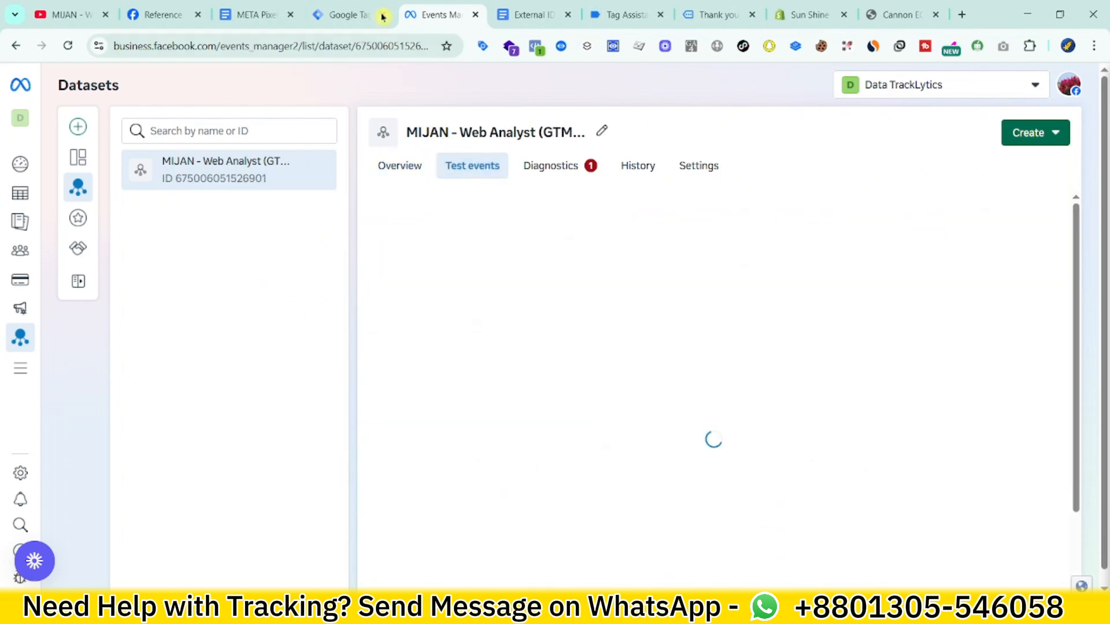
Step: Start a Google Tag Manager preview session for sun-shine-bd.myshopify.com and switch to the connected store page
click(344, 13)
click(995, 128)
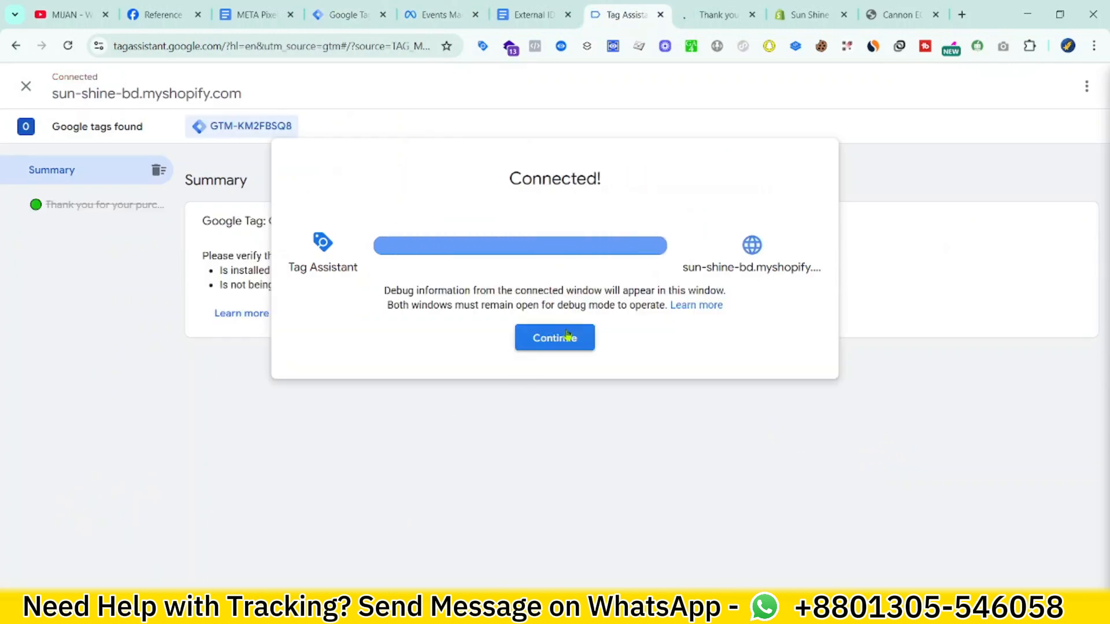
click(556, 335)
drag(440, 21, 717, 21)
click(627, 20)
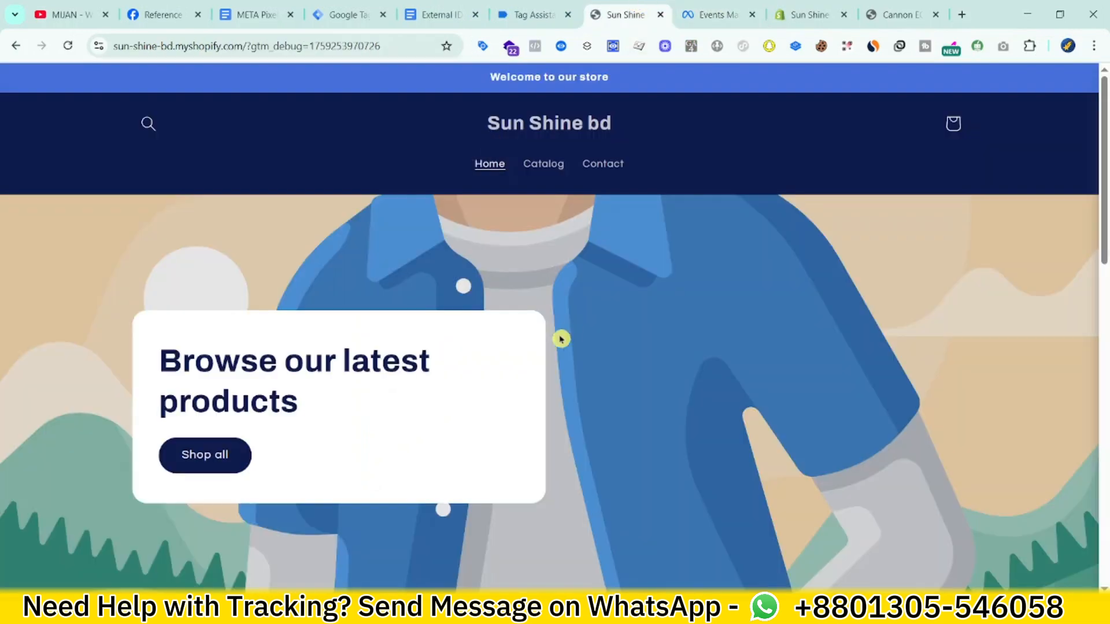
Step: Open the Men's CAP product page from the store's featured products and check its name and price
drag(872, 451, 318, 176)
scroll(241, 495, down, 9)
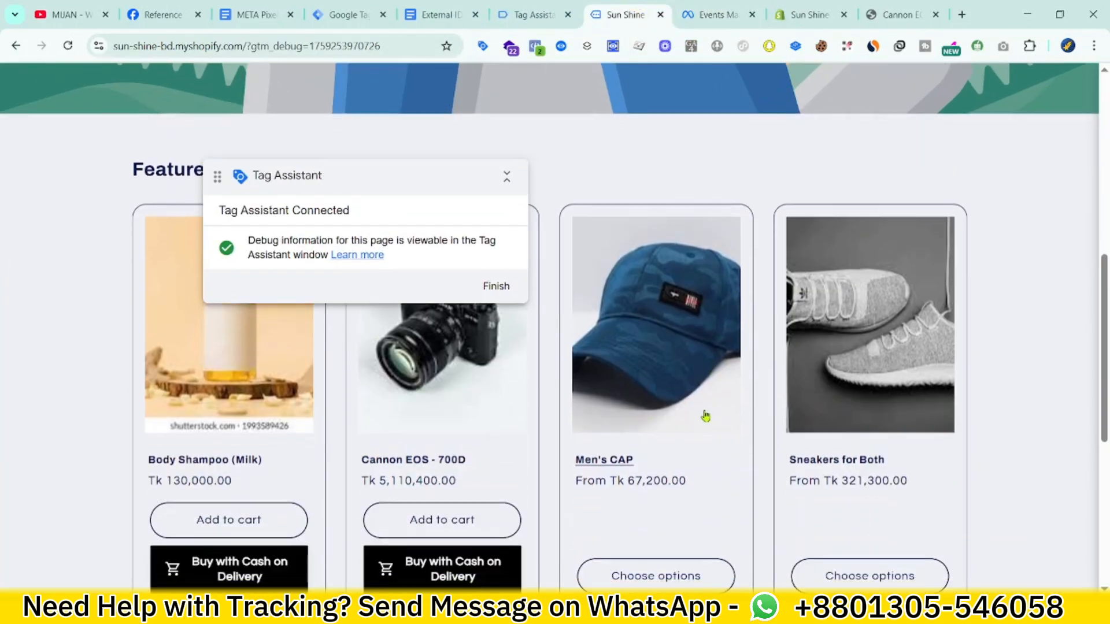
click(685, 355)
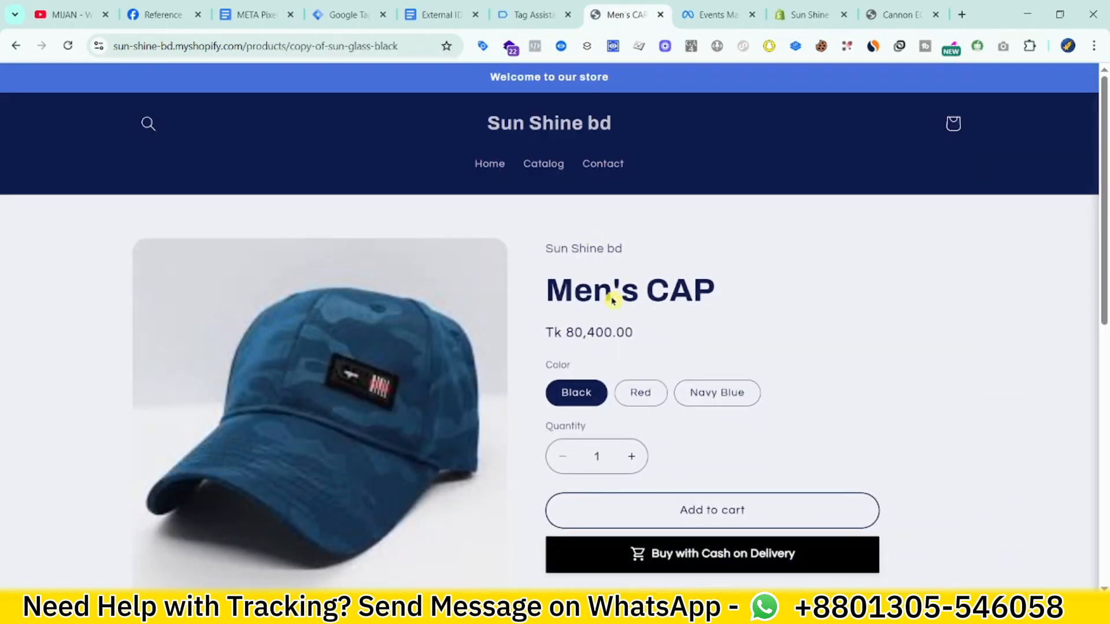
double_click(610, 296)
click(610, 296)
drag(566, 334, 634, 332)
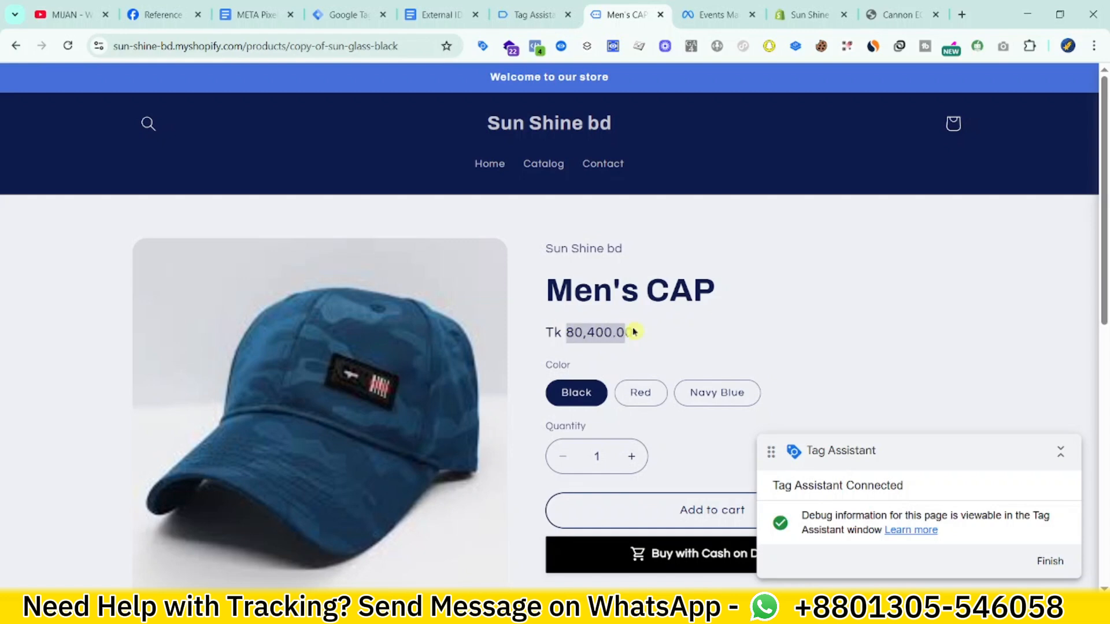
Step: Check the test events received in Events Manager and the tags fired on the view_item event in Tag Assistant
click(710, 14)
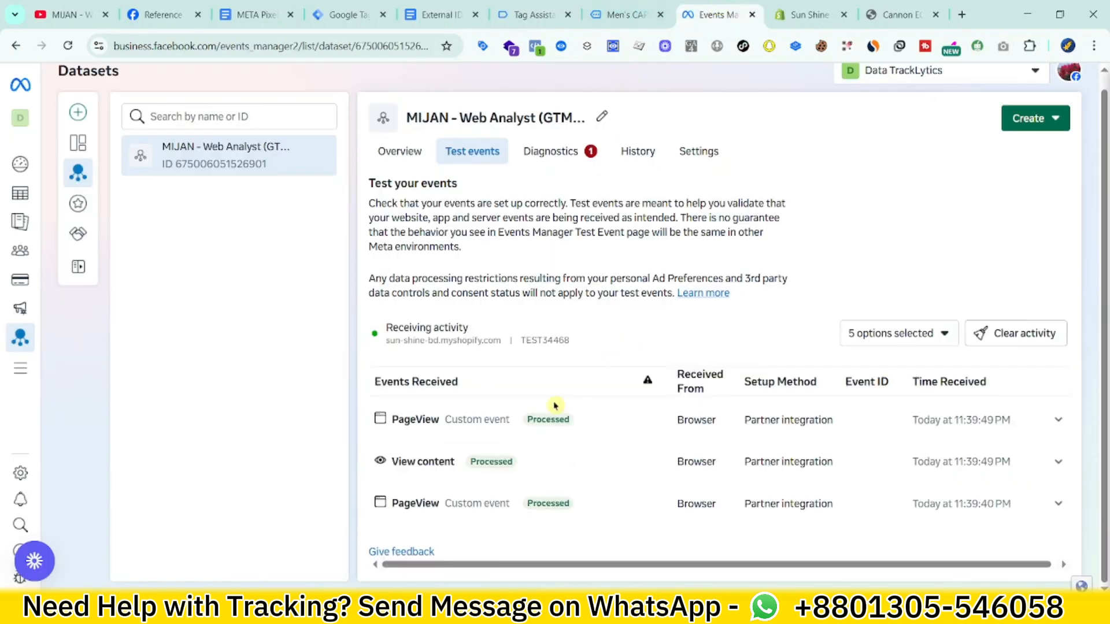
click(529, 14)
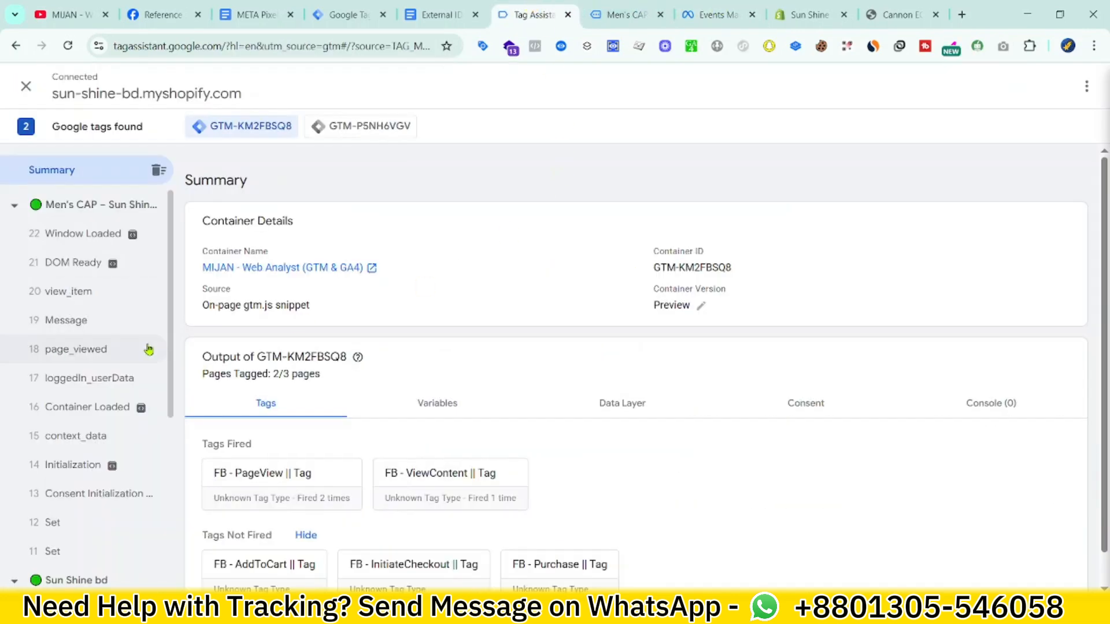
click(100, 292)
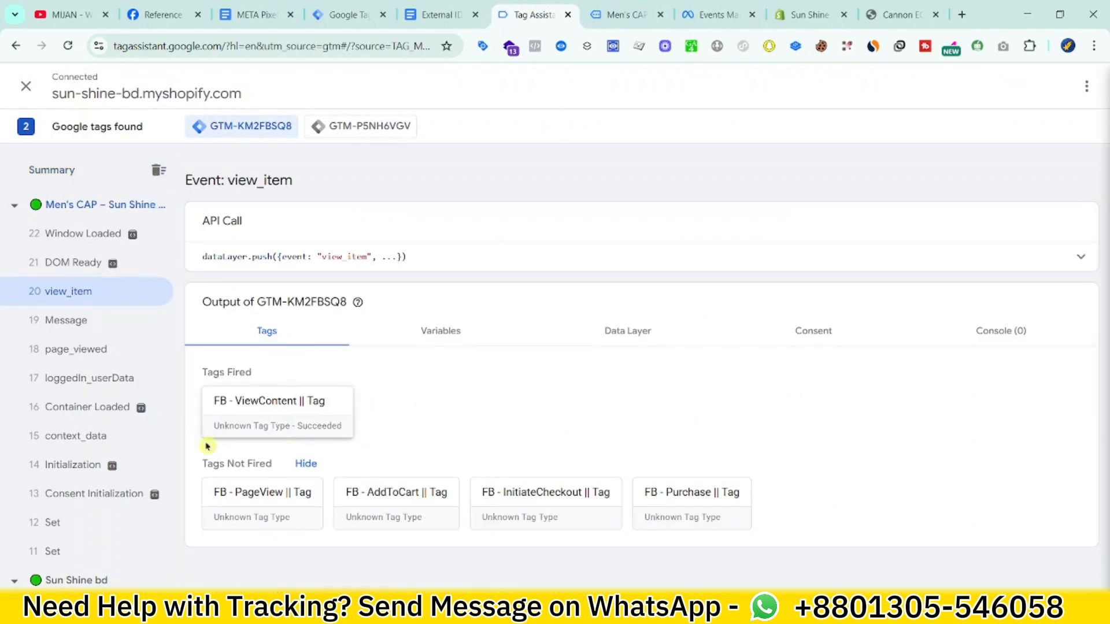
click(263, 427)
click(156, 318)
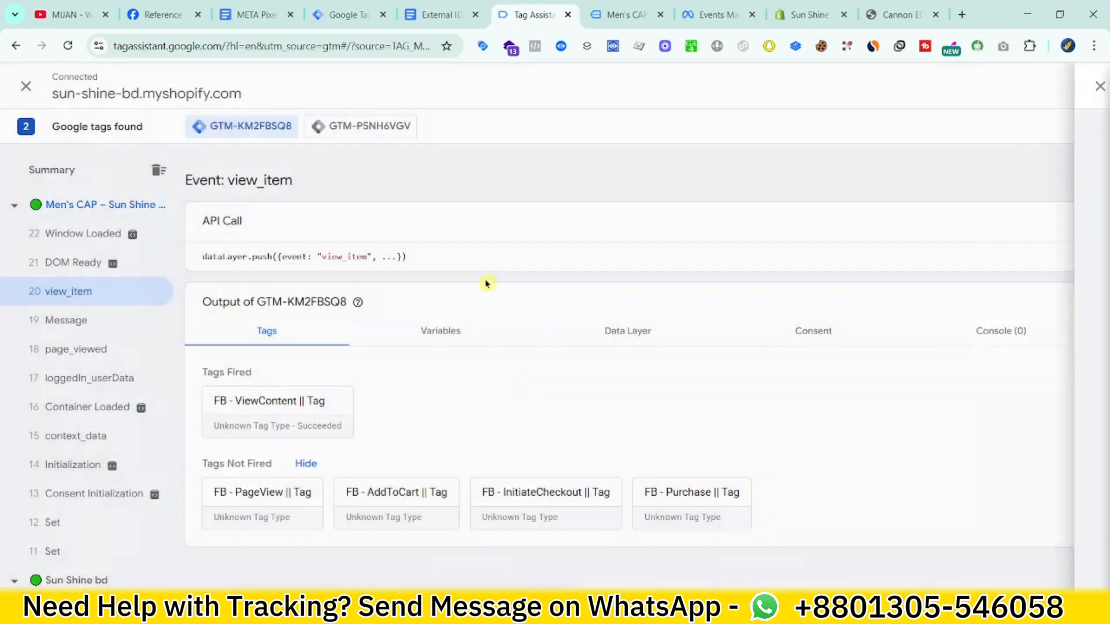
Step: Examine the view_item event's API call and variable values, including External ID and the customer and content variables
click(437, 331)
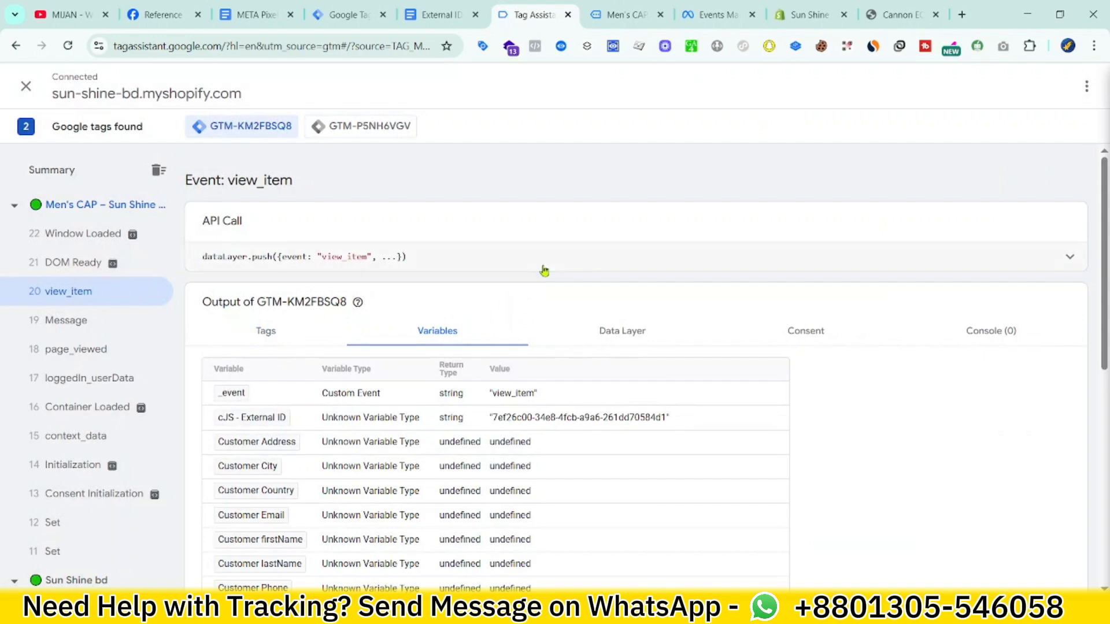
click(462, 257)
scroll(453, 354, down, 10)
scroll(478, 536, down, 5)
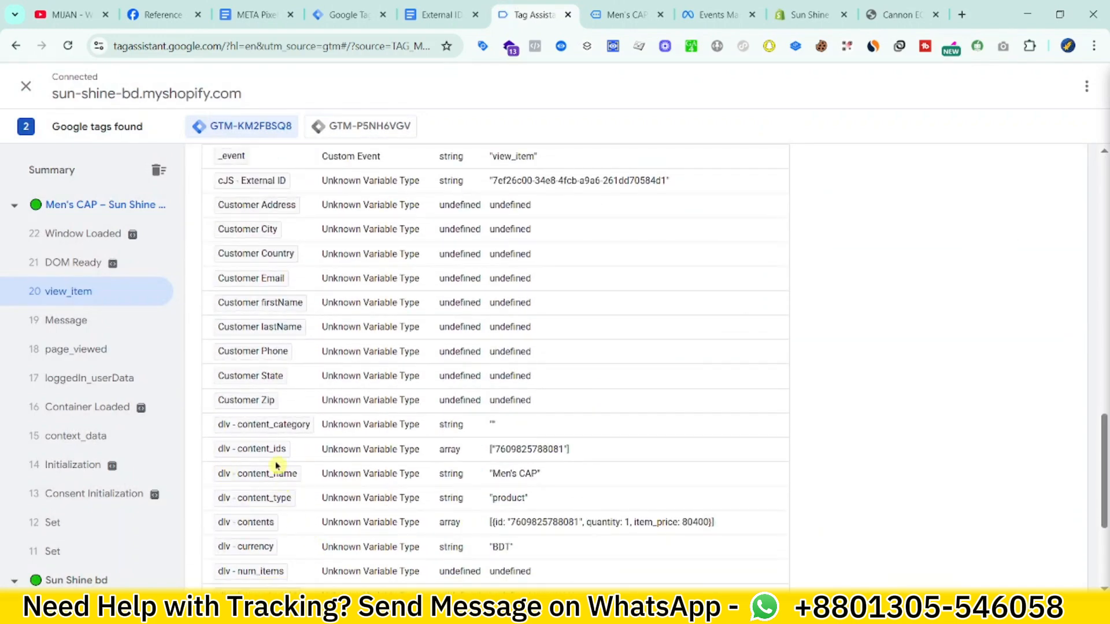
scroll(285, 451, down, 1)
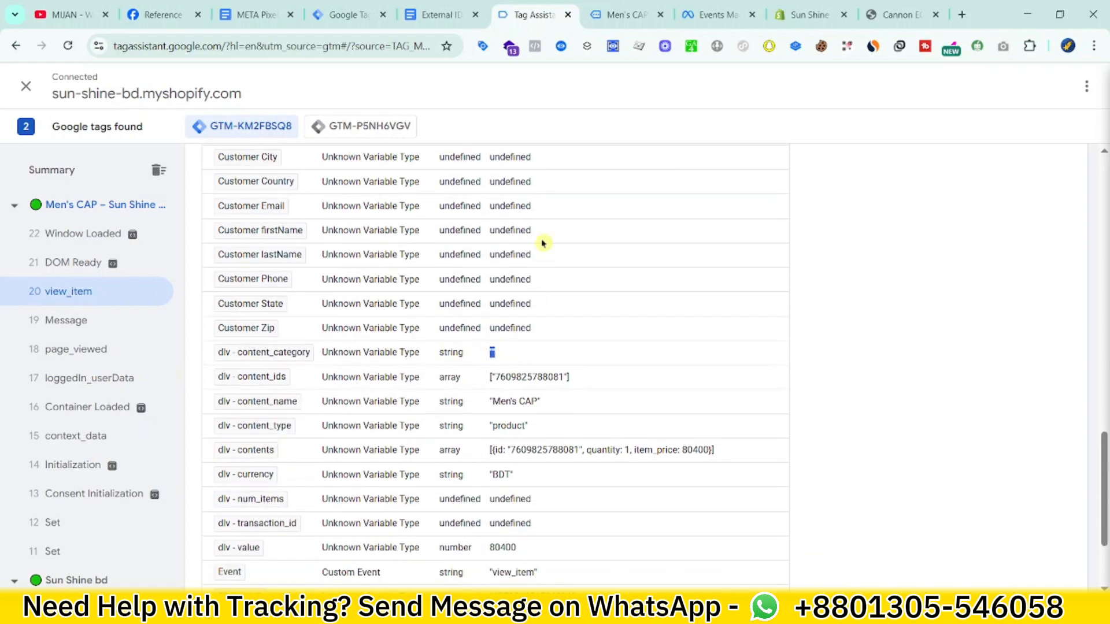
Step: Check the view_item category, name, type, contents and currency variables in Tag Assistant, consulting the Men's CAP page
click(606, 15)
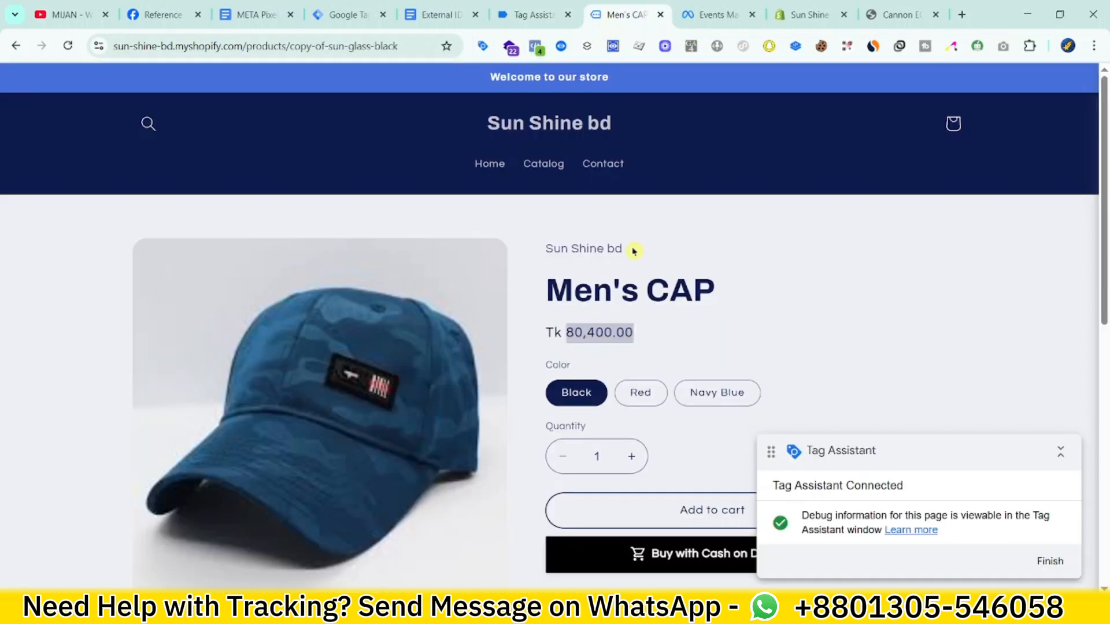
click(537, 46)
click(529, 15)
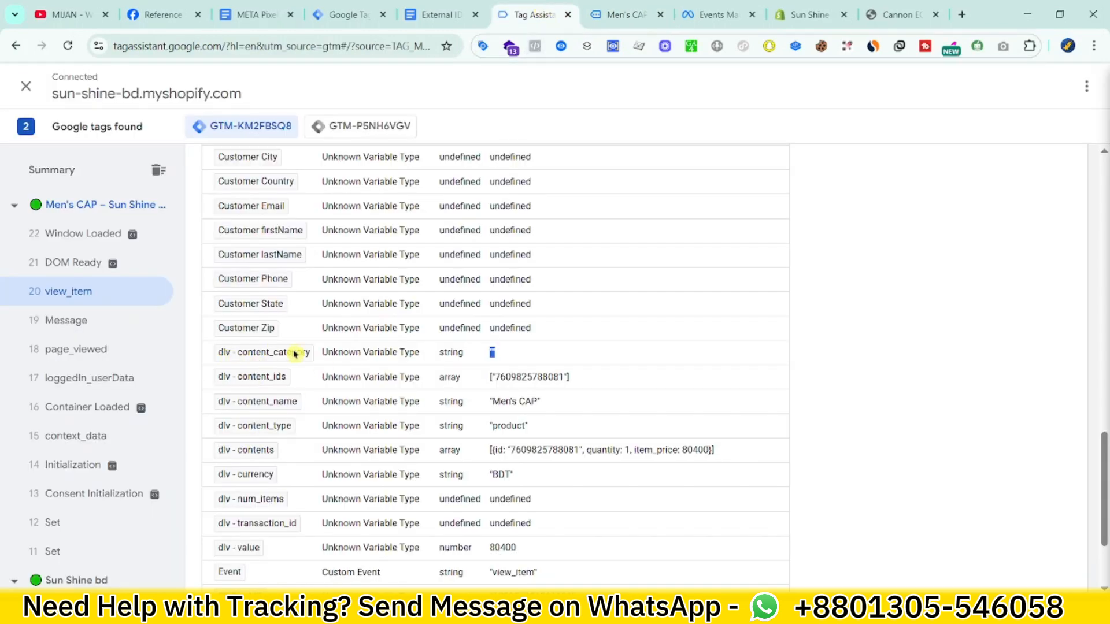
drag(493, 353, 513, 351)
scroll(595, 437, down, 1)
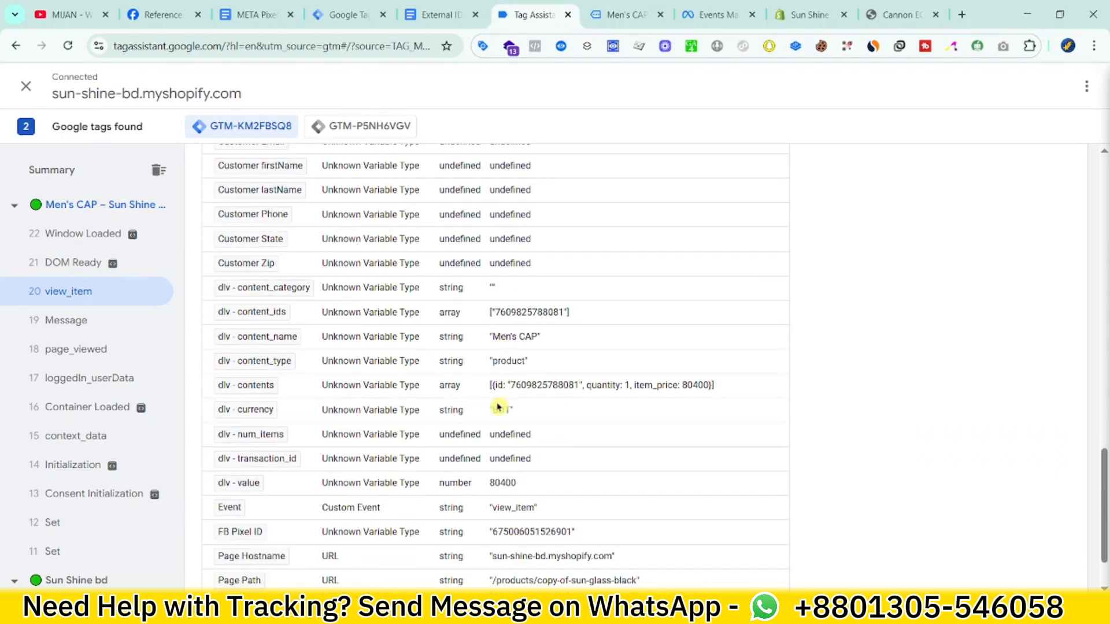
drag(492, 330, 524, 330)
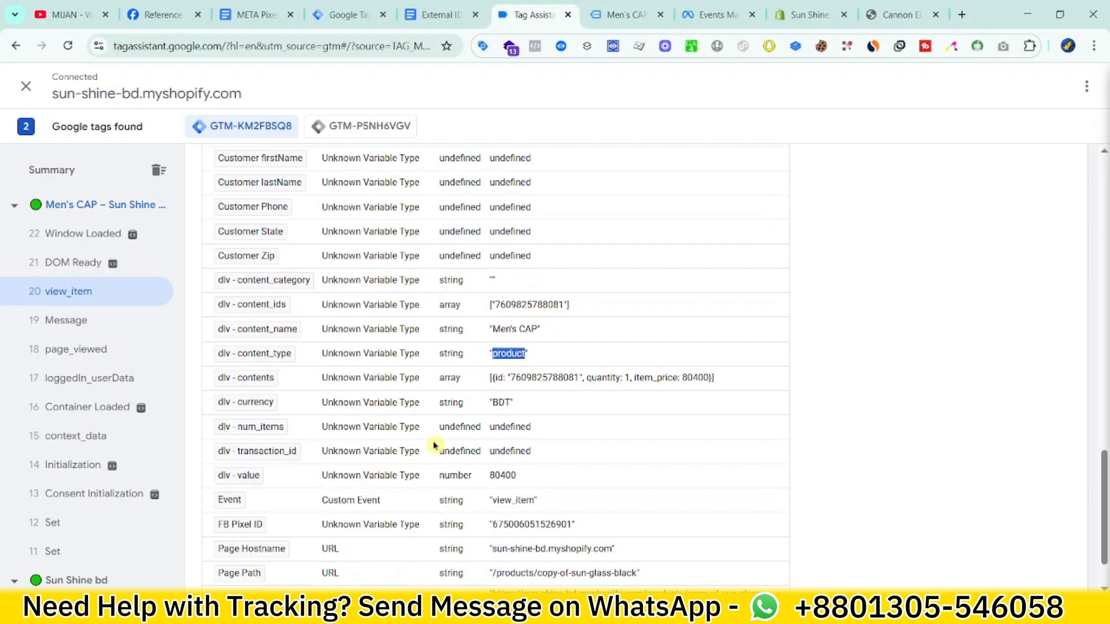
drag(515, 378, 646, 380)
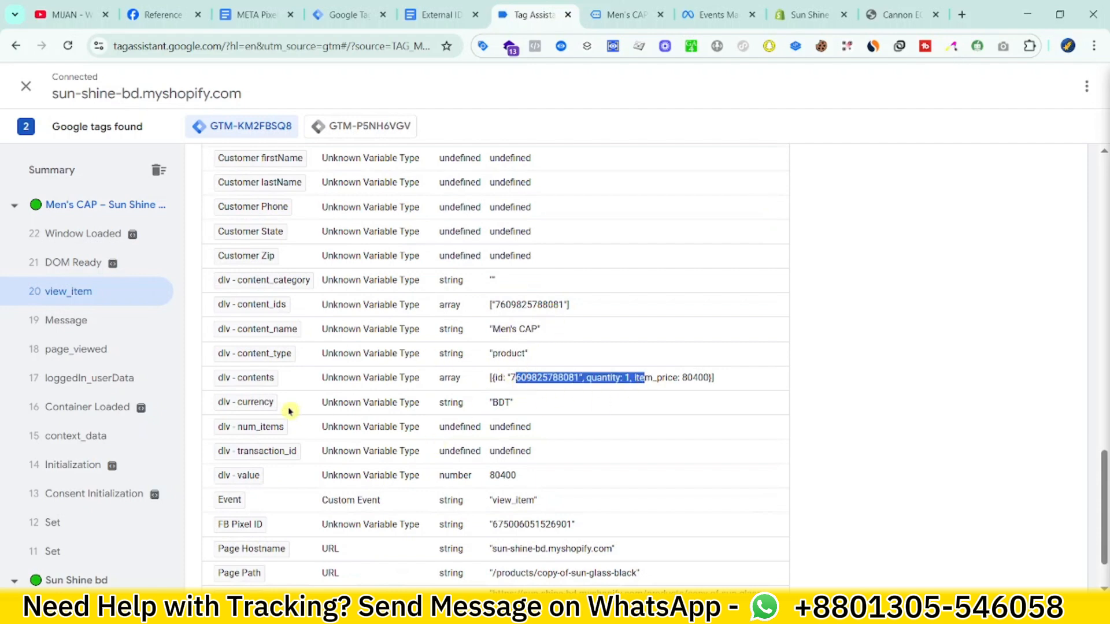
scroll(566, 387, down, 1)
drag(492, 333, 513, 334)
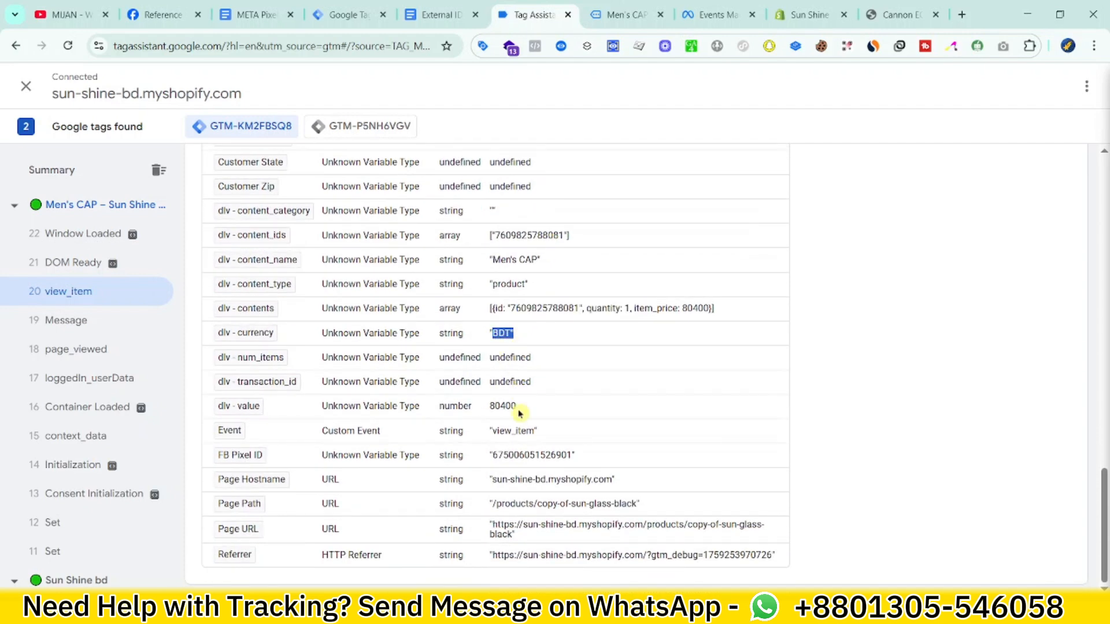
Step: Inspect the store pixel's ViewContent event in Meta Pixel Helper on the Men's CAP page, including its contents and external_id parameters
click(614, 17)
click(537, 47)
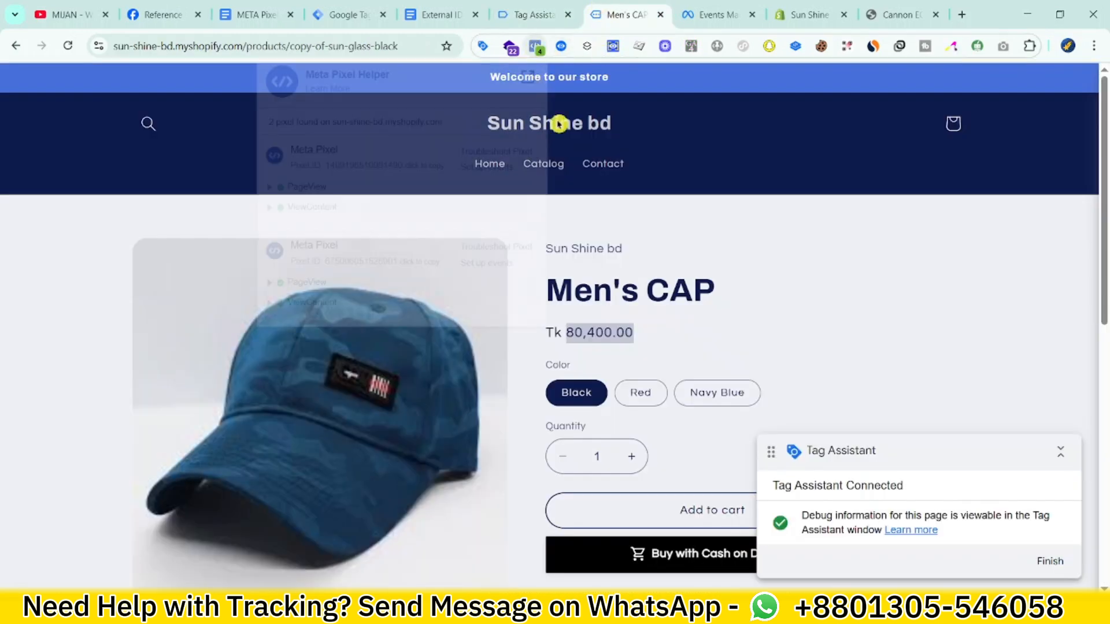
click(298, 264)
click(314, 347)
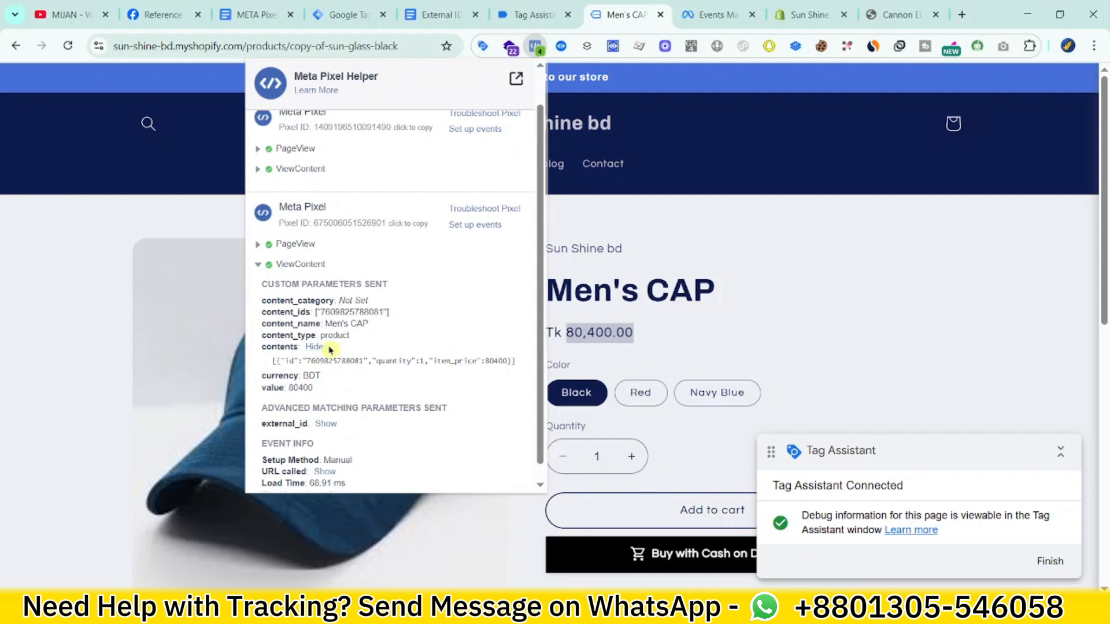
double_click(338, 361)
click(447, 358)
scroll(312, 456, down, 1)
click(324, 408)
click(326, 407)
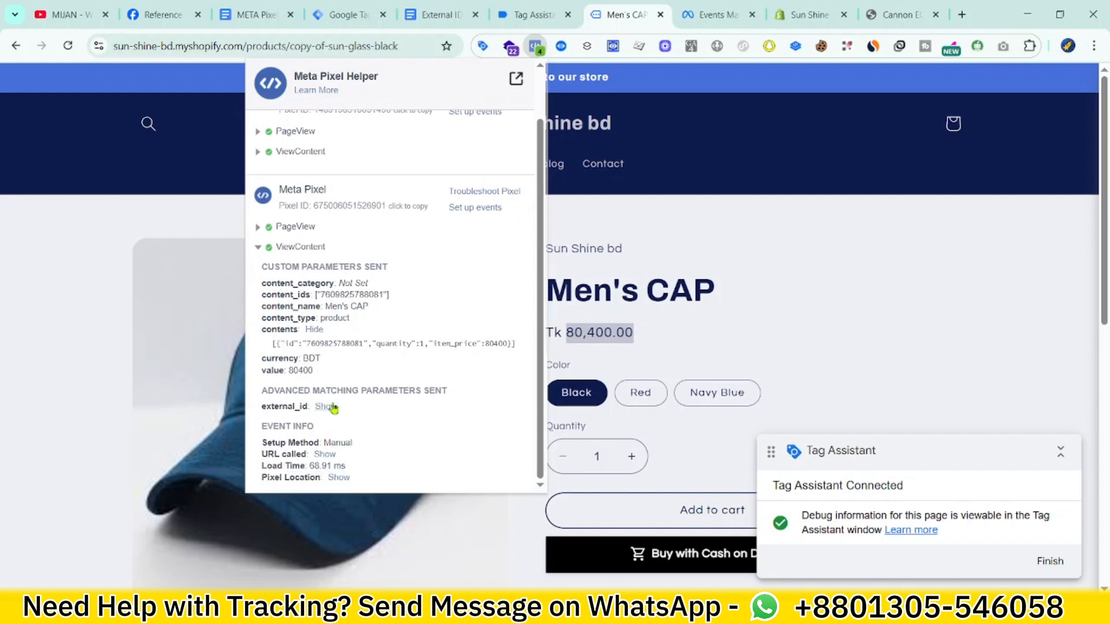
click(768, 267)
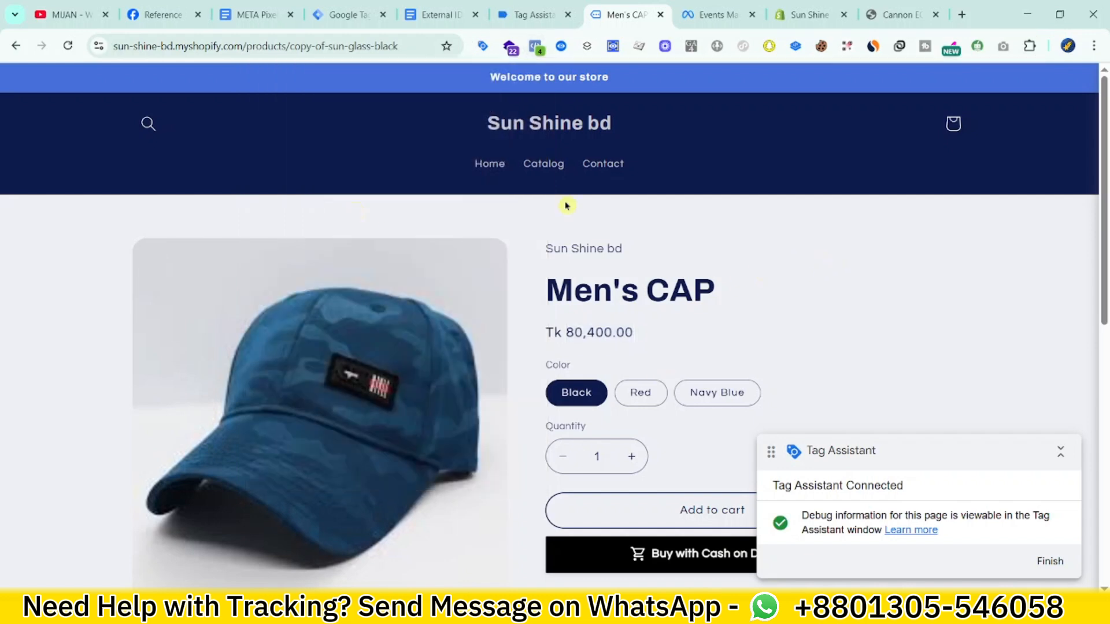
Step: Add one black Men's CAP to the cart and proceed to checkout
scroll(772, 347, down, 5)
scroll(767, 365, up, 3)
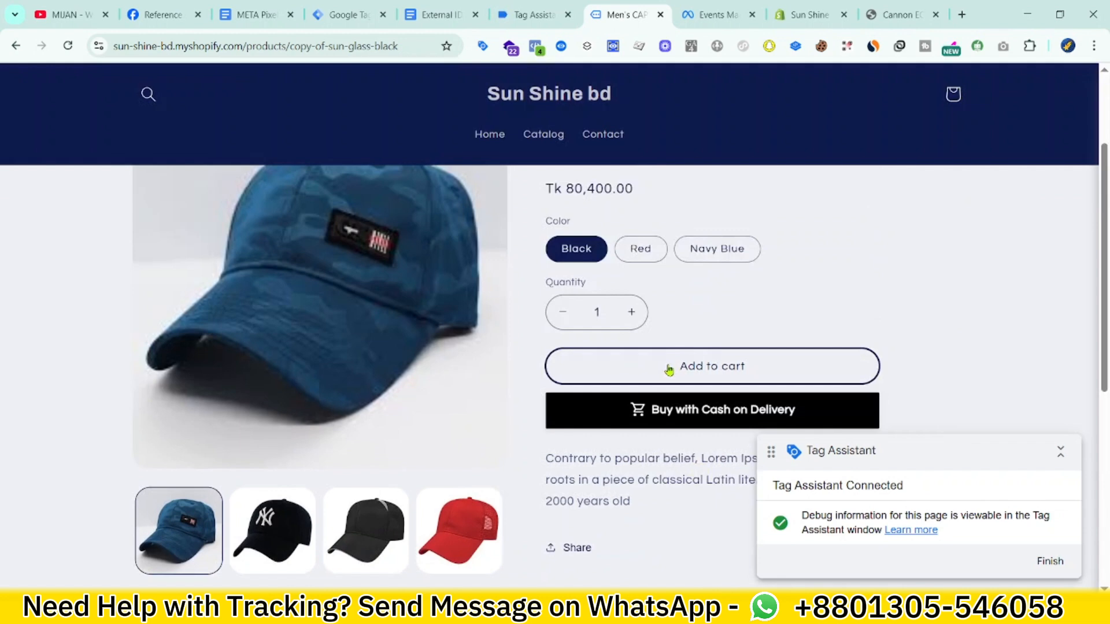
click(669, 370)
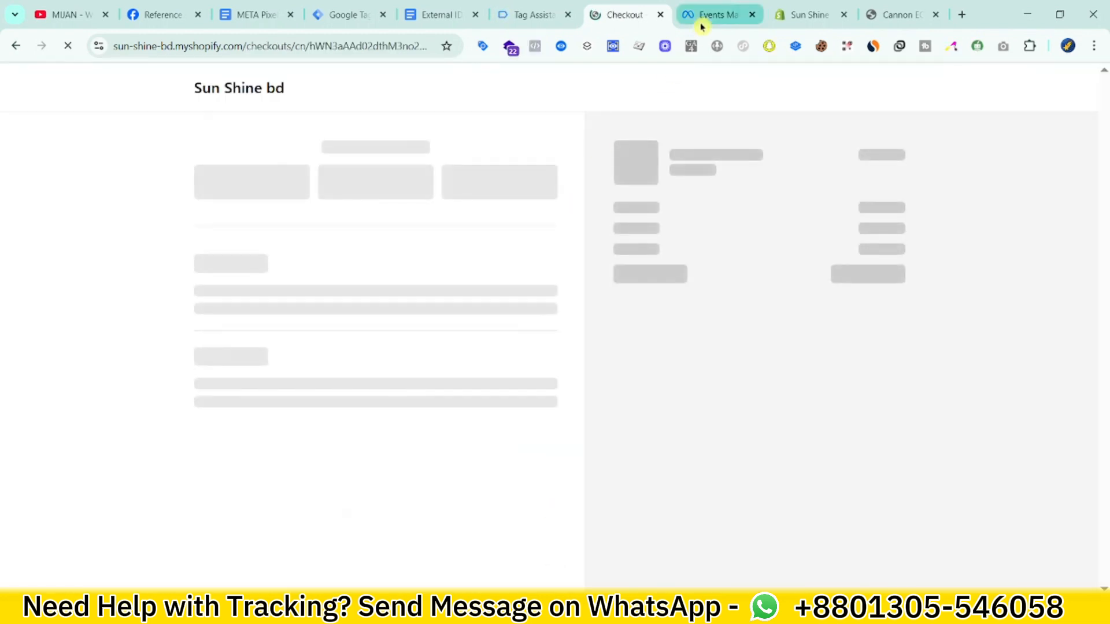
Step: Expand the View content test event in Events Manager and show its full parameter list
click(702, 26)
scroll(578, 485, down, 2)
scroll(636, 347, down, 1)
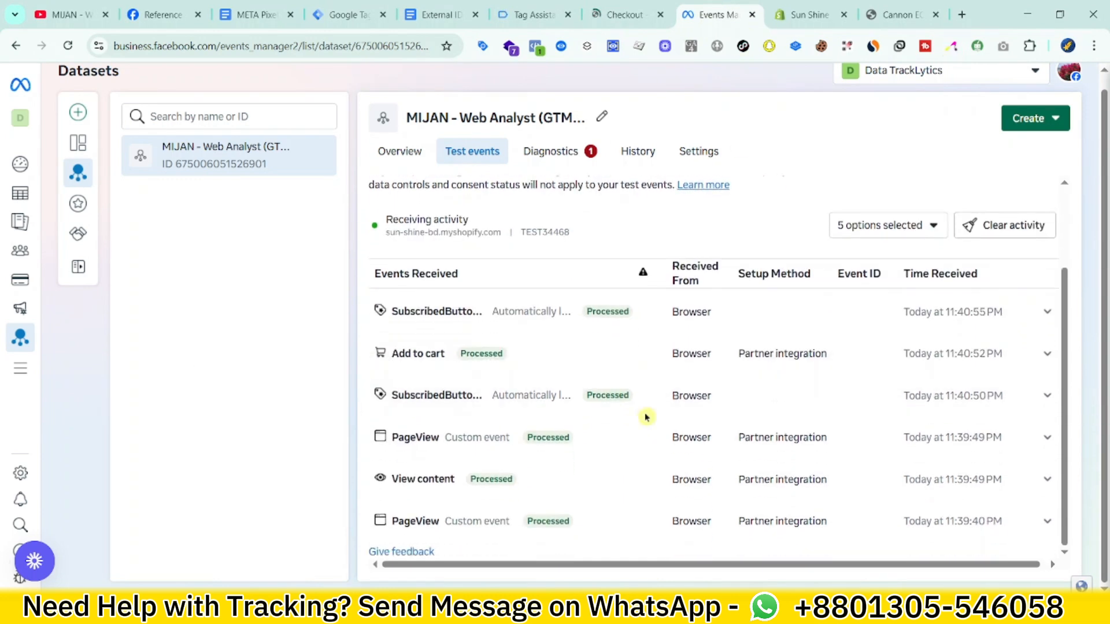
click(595, 476)
scroll(589, 471, down, 3)
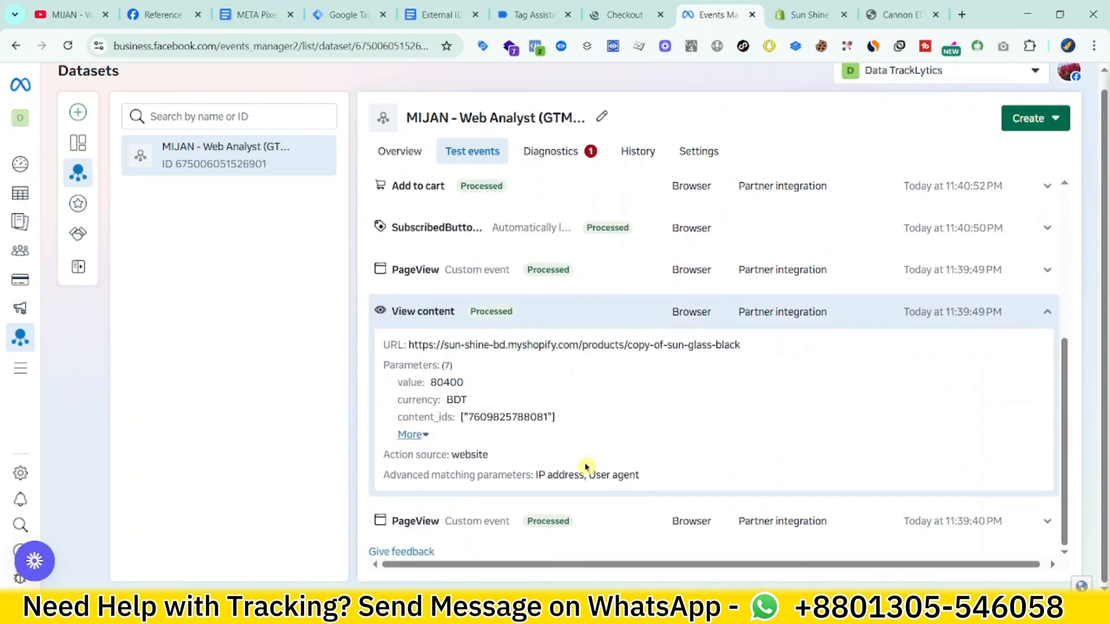
click(411, 434)
scroll(474, 369, down, 1)
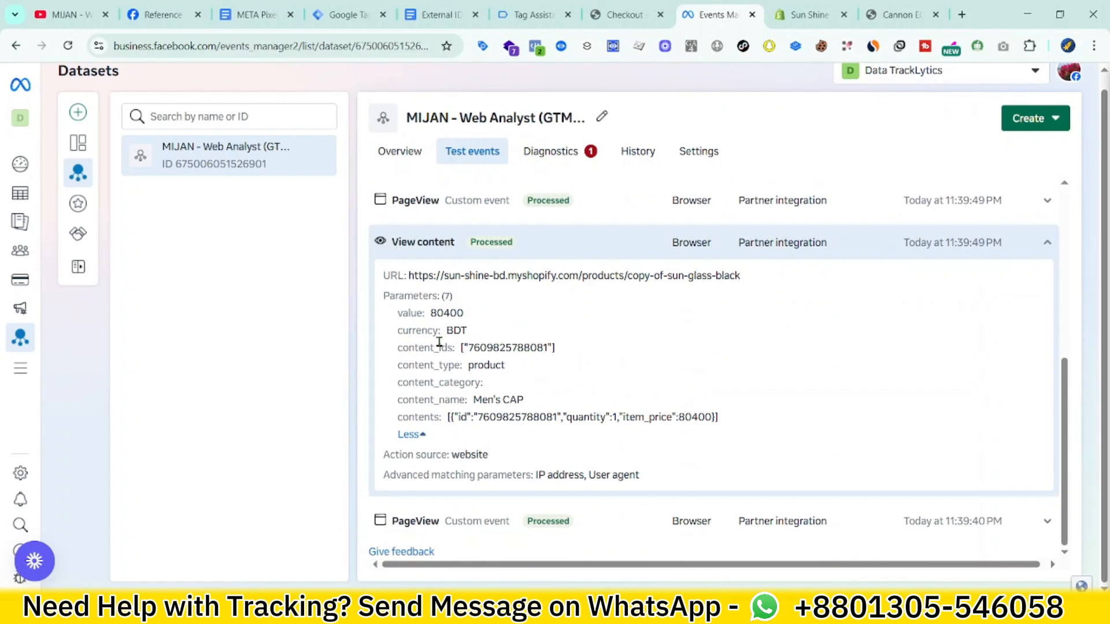
Step: Check the value, content_ids, content_name and contents parameters of the View content event
double_click(442, 315)
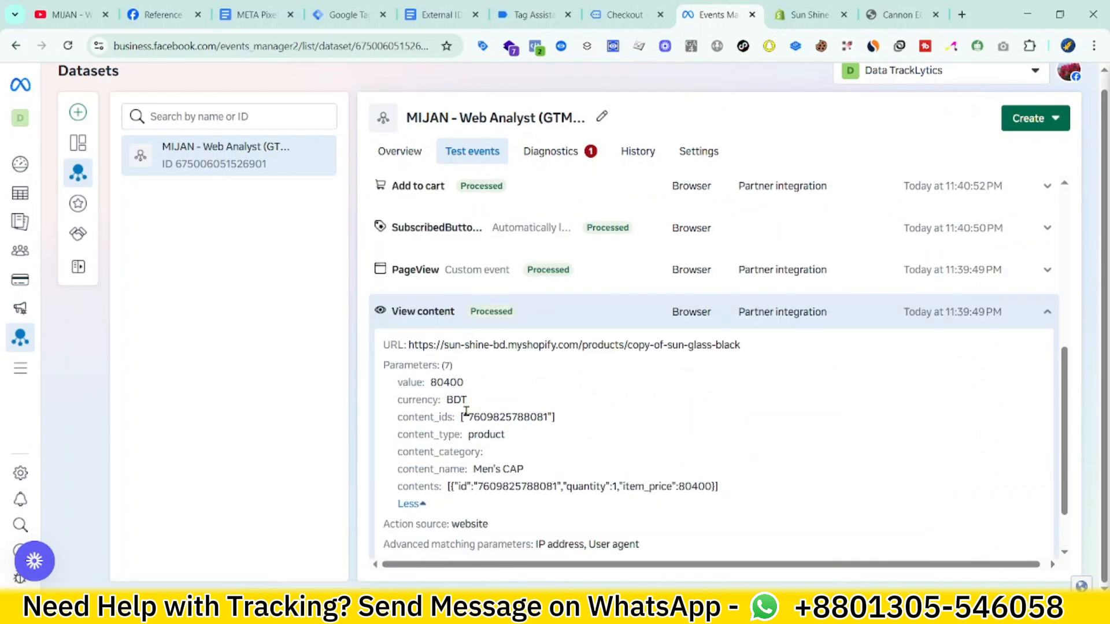
double_click(481, 418)
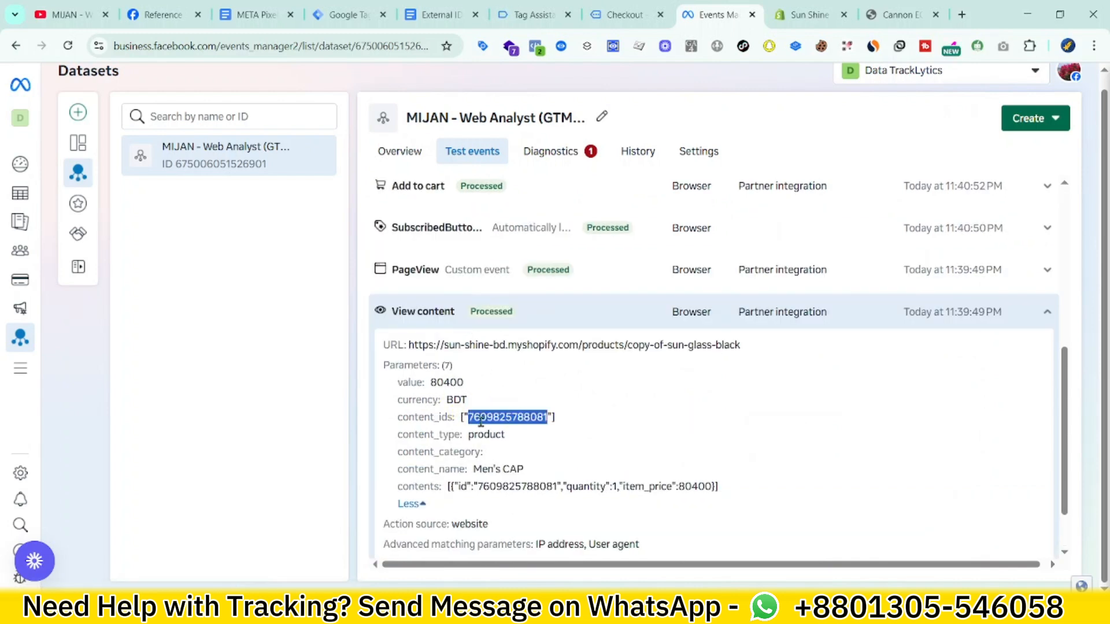
click(496, 473)
drag(448, 487, 673, 486)
click(589, 515)
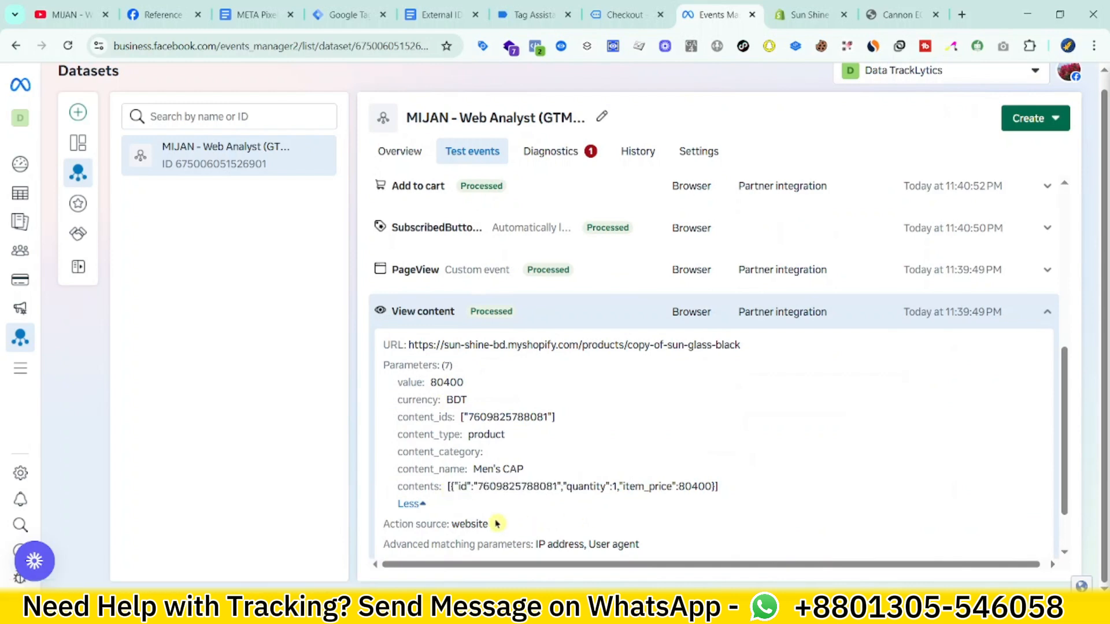
Step: Expand the Initiate checkout test event and examine its full parameters, including contents and num_items
click(583, 252)
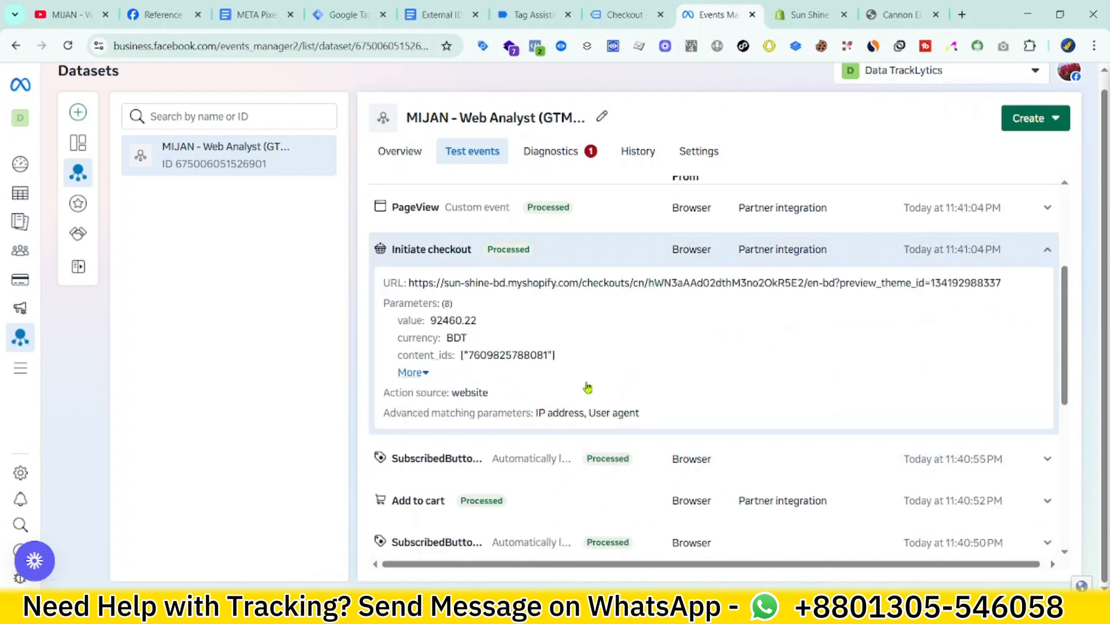
click(402, 375)
scroll(483, 366, down, 1)
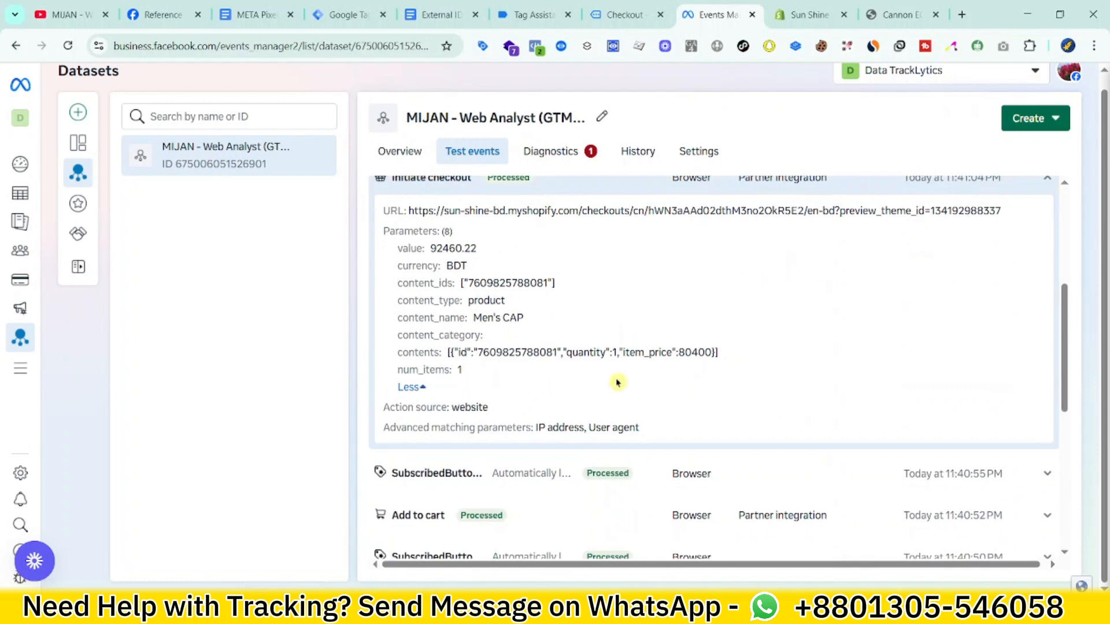
scroll(641, 382, down, 1)
scroll(665, 399, up, 1)
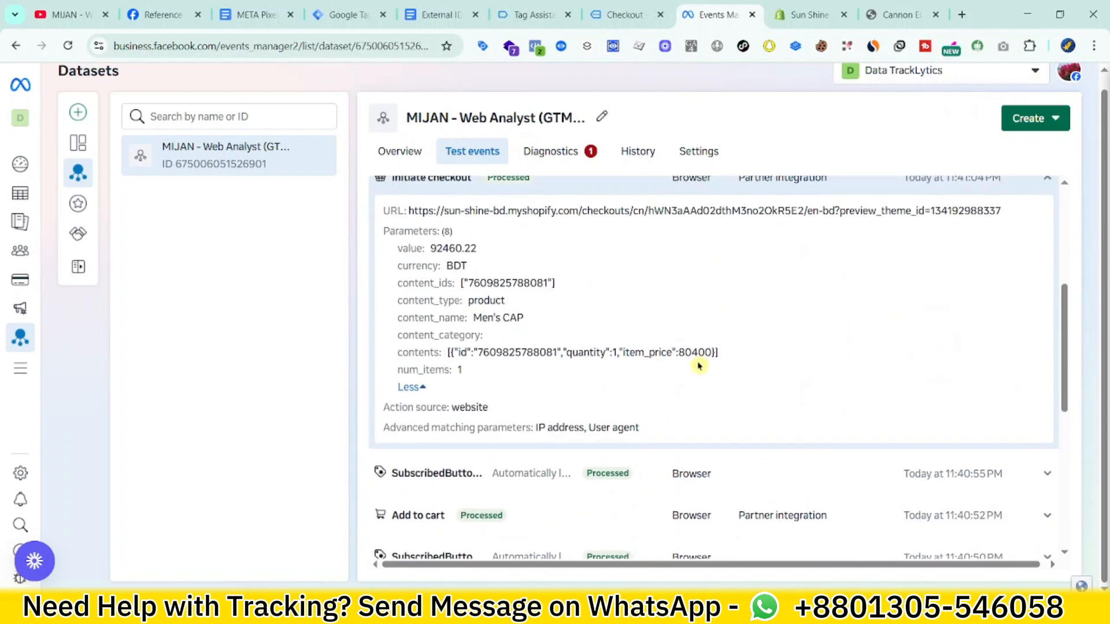
click(625, 352)
Step: Add the white Sneakers for Both in size 41 to the cart alongside the cap and proceed to checkout
click(657, 21)
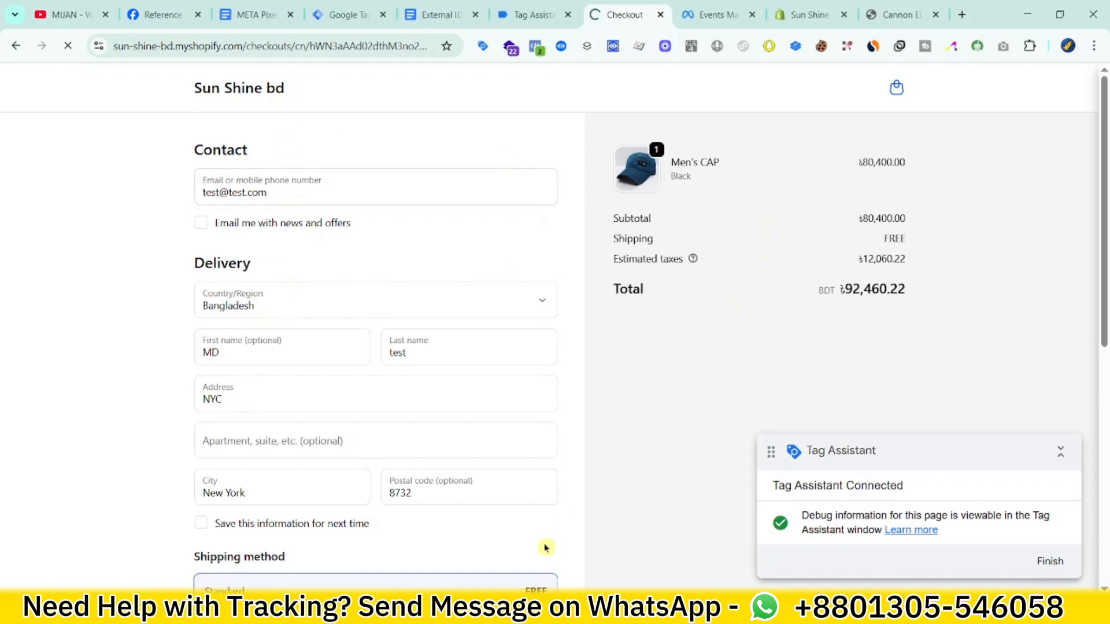
scroll(642, 443, down, 6)
scroll(720, 433, down, 5)
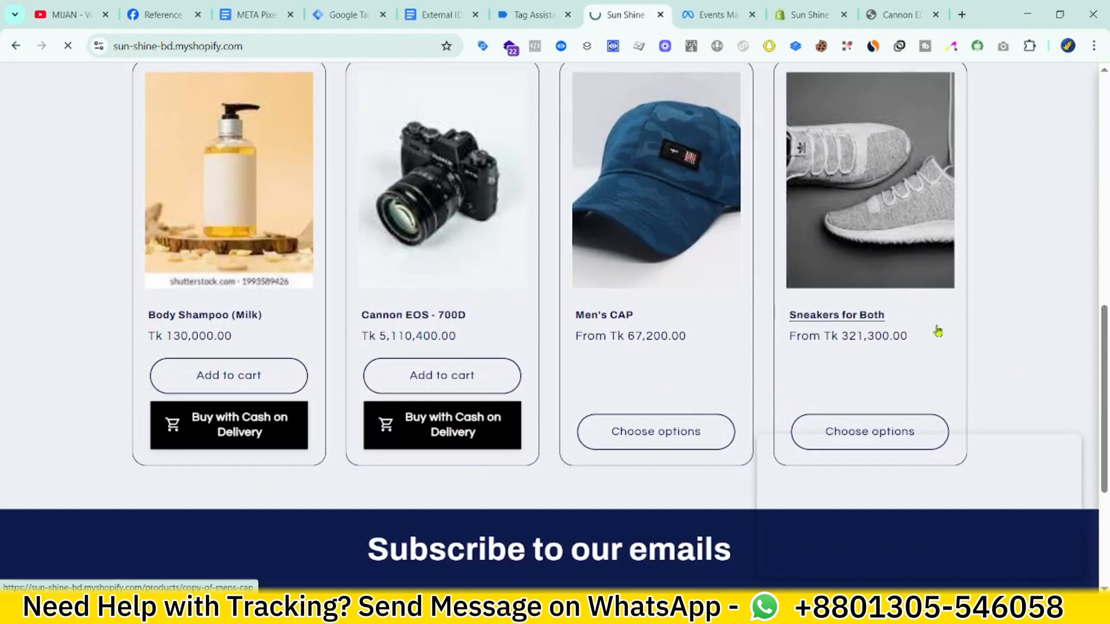
click(936, 331)
scroll(699, 425, down, 1)
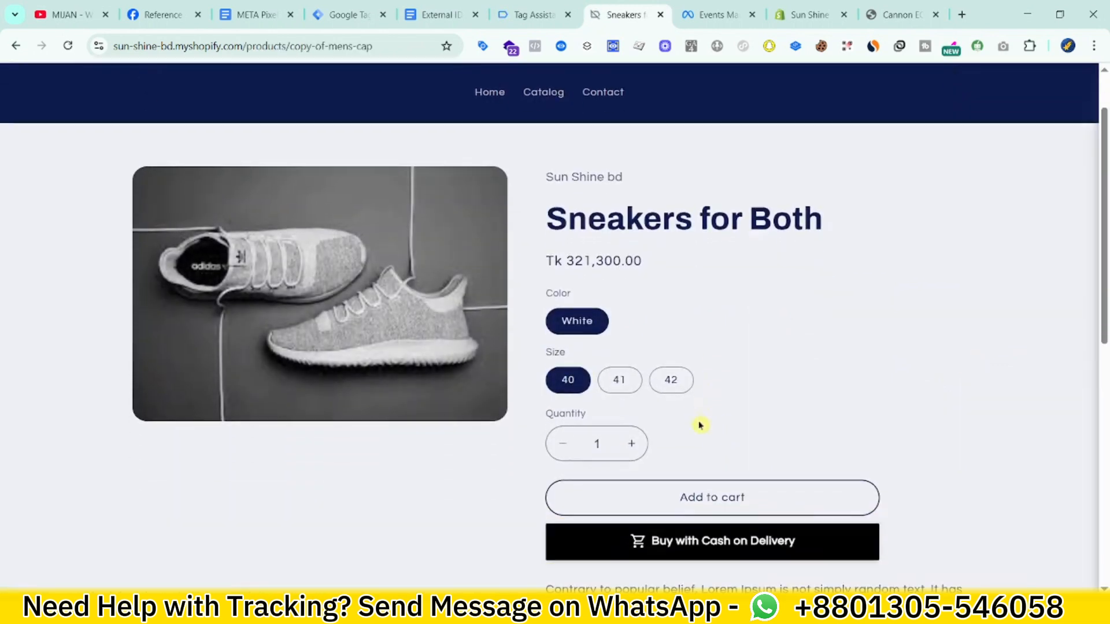
click(617, 384)
click(691, 497)
scroll(683, 435, down, 4)
click(948, 563)
scroll(813, 413, down, 2)
Step: Check the InitiateCheckout event's content_ids on the checkout page with Meta Pixel Helper
click(535, 46)
click(315, 188)
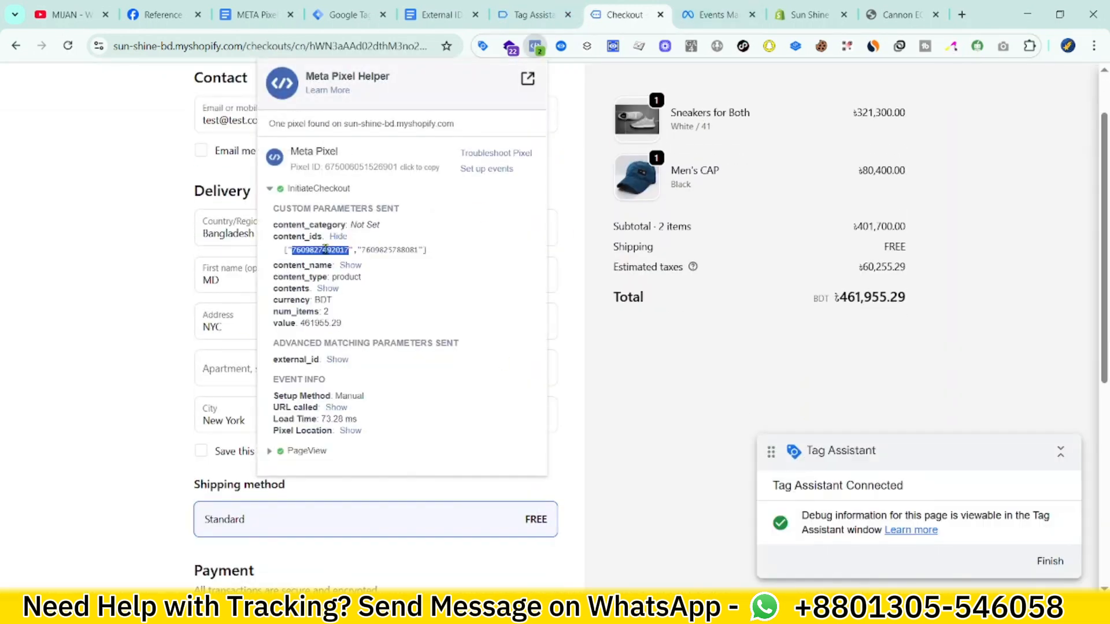
click(601, 358)
Step: Fill in the test card number, expiration date and security code at checkout and pay for the order
scroll(419, 359, down, 1)
click(419, 358)
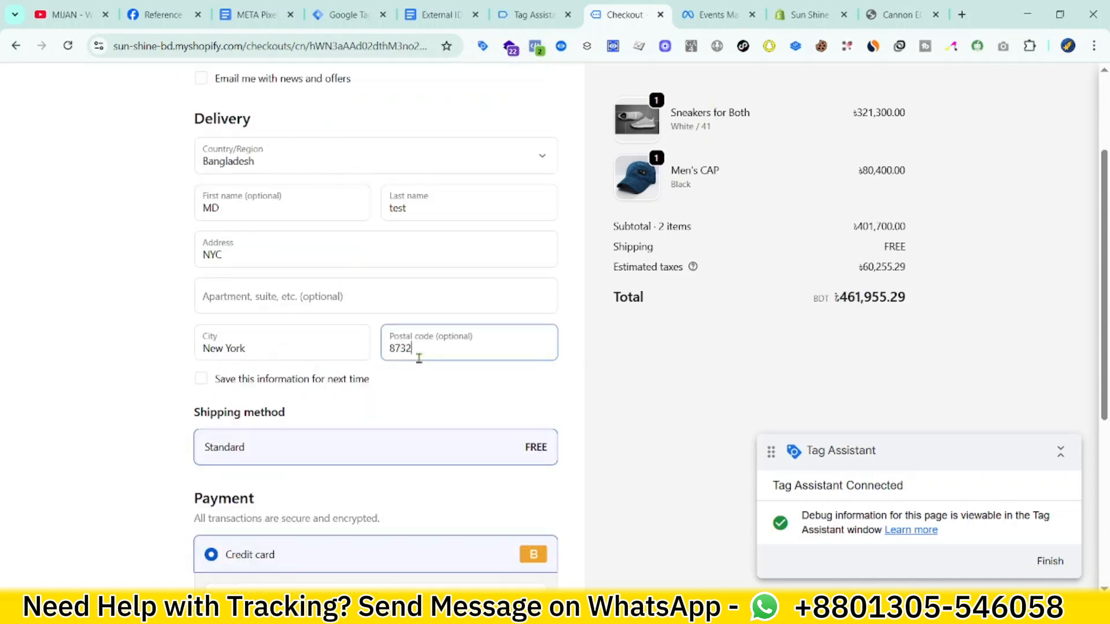
scroll(418, 359, down, 2)
click(272, 505)
scroll(436, 461, up, 4)
scroll(341, 409, down, 6)
click(375, 520)
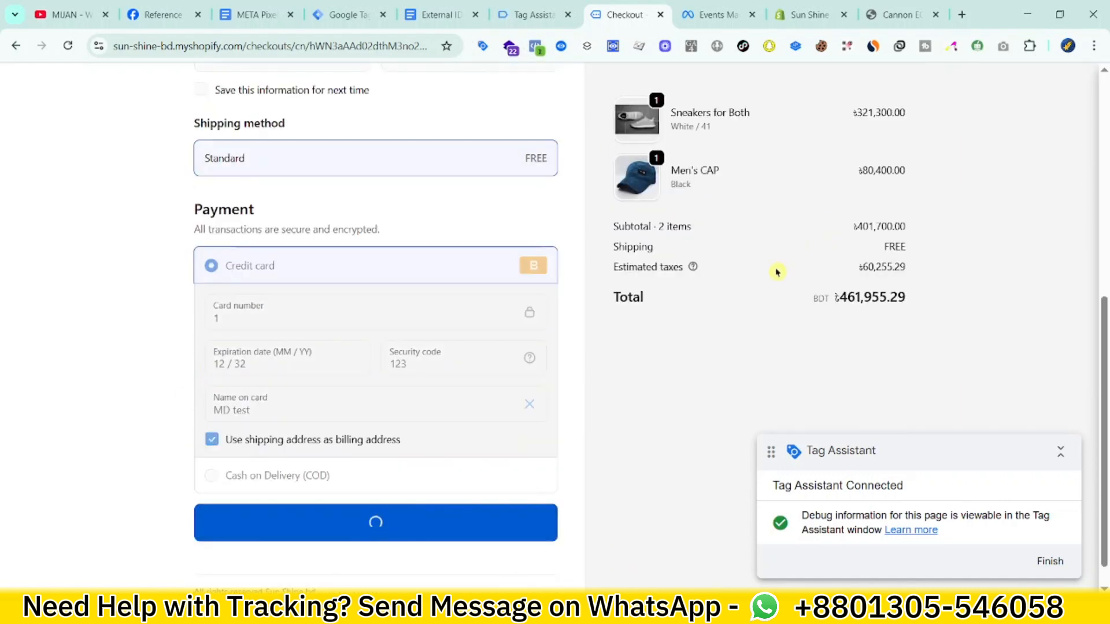
scroll(448, 493, down, 2)
scroll(448, 489, up, 2)
Step: Examine the purchase event's variables in Tag Assistant, including the external ID, customer details and product content values
click(523, 11)
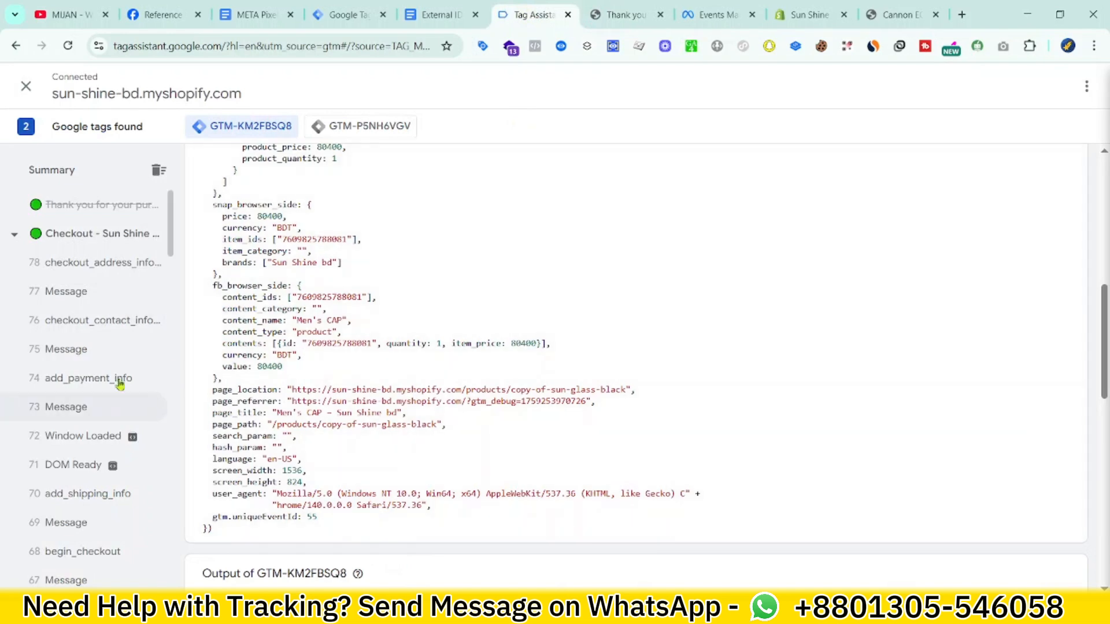
scroll(300, 243, up, 5)
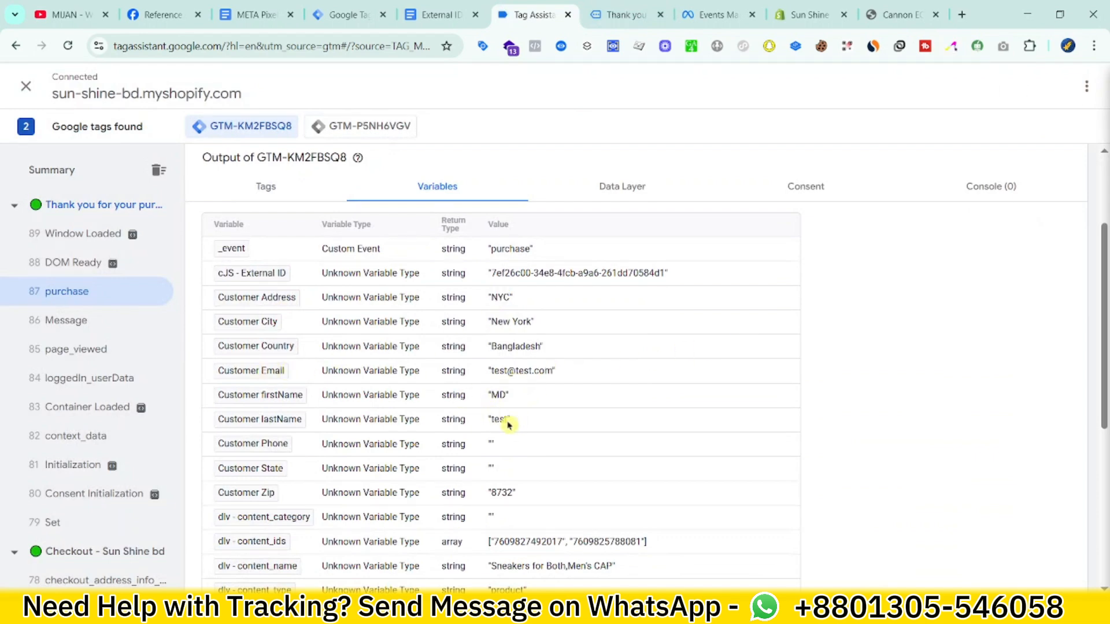
scroll(368, 389, down, 1)
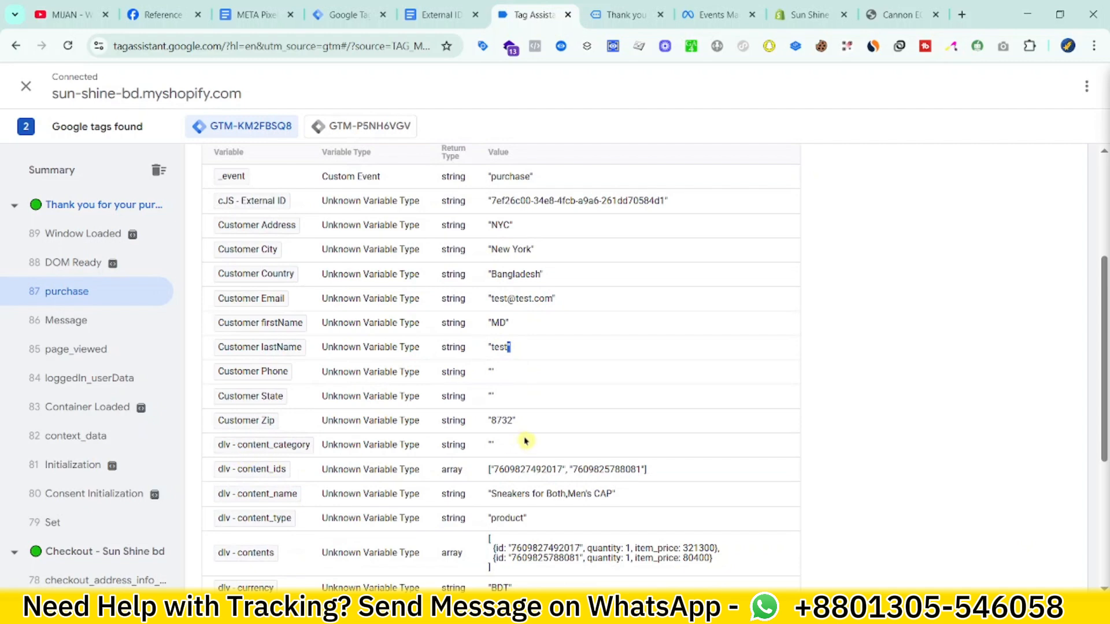
drag(487, 372, 513, 399)
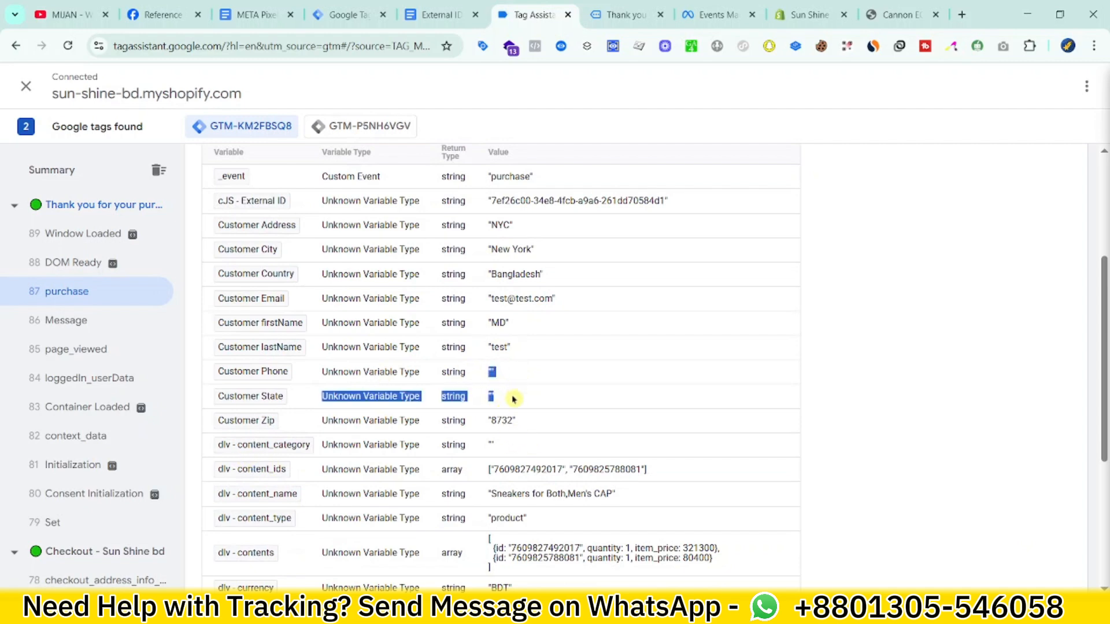
click(501, 425)
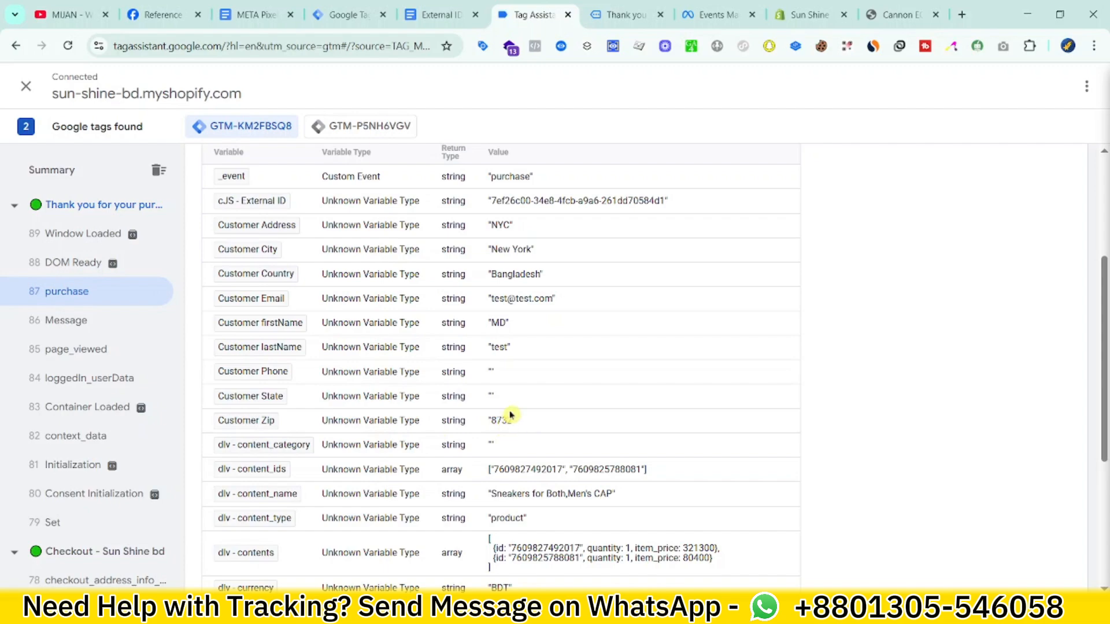
scroll(509, 415, down, 5)
scroll(487, 421, up, 8)
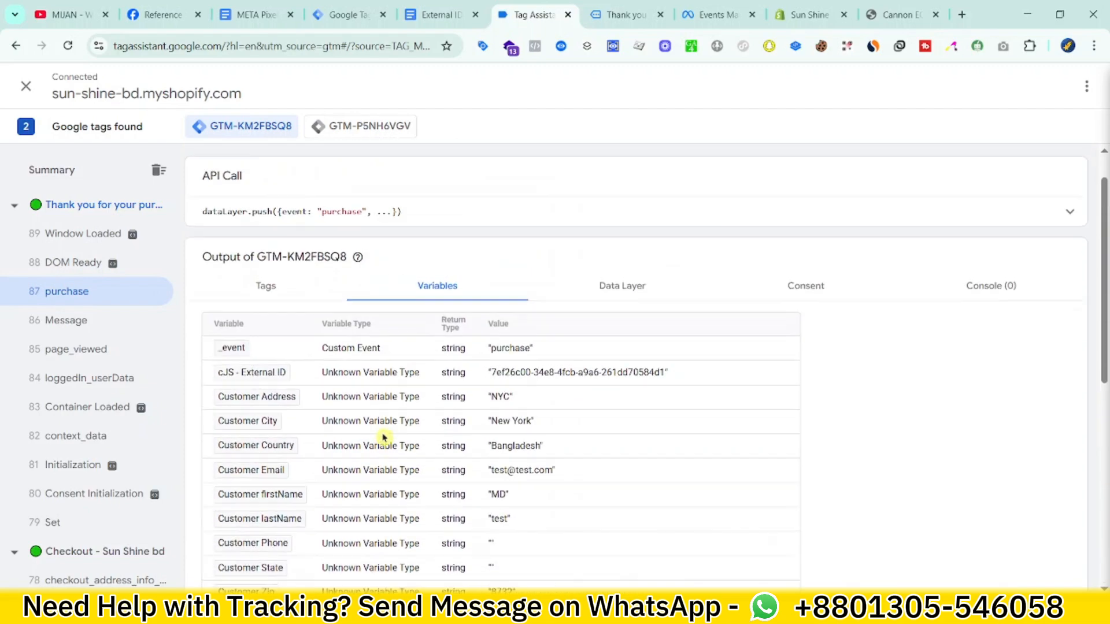
scroll(384, 433, down, 5)
scroll(396, 446, up, 3)
scroll(365, 323, up, 1)
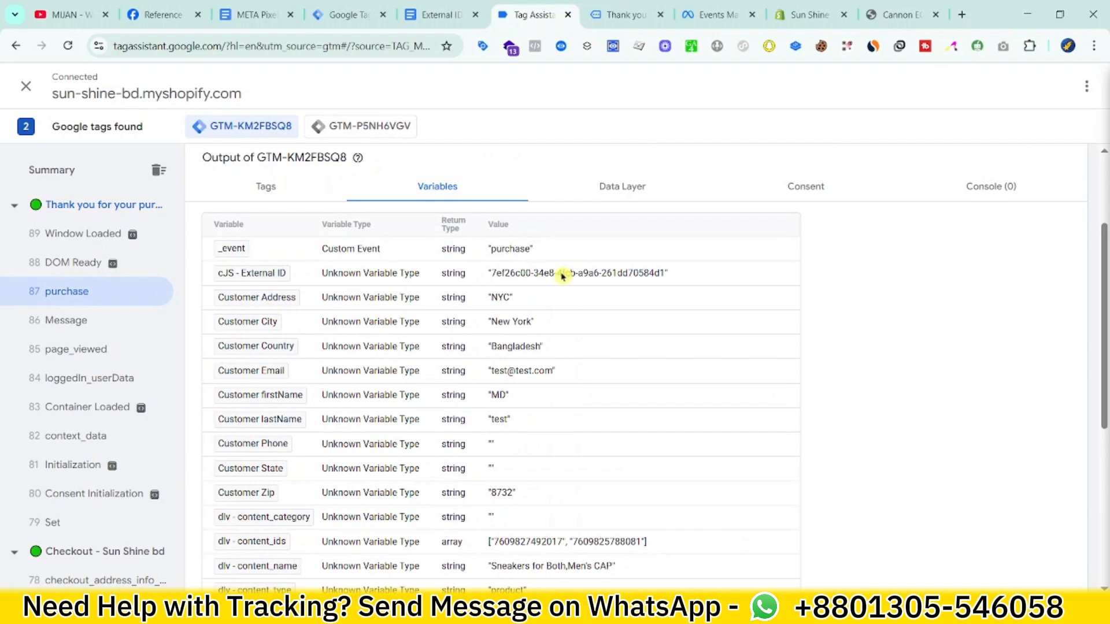
scroll(377, 401, up, 3)
Step: Return to the order confirmation page and expand the Purchase event in Meta Pixel Helper
click(624, 15)
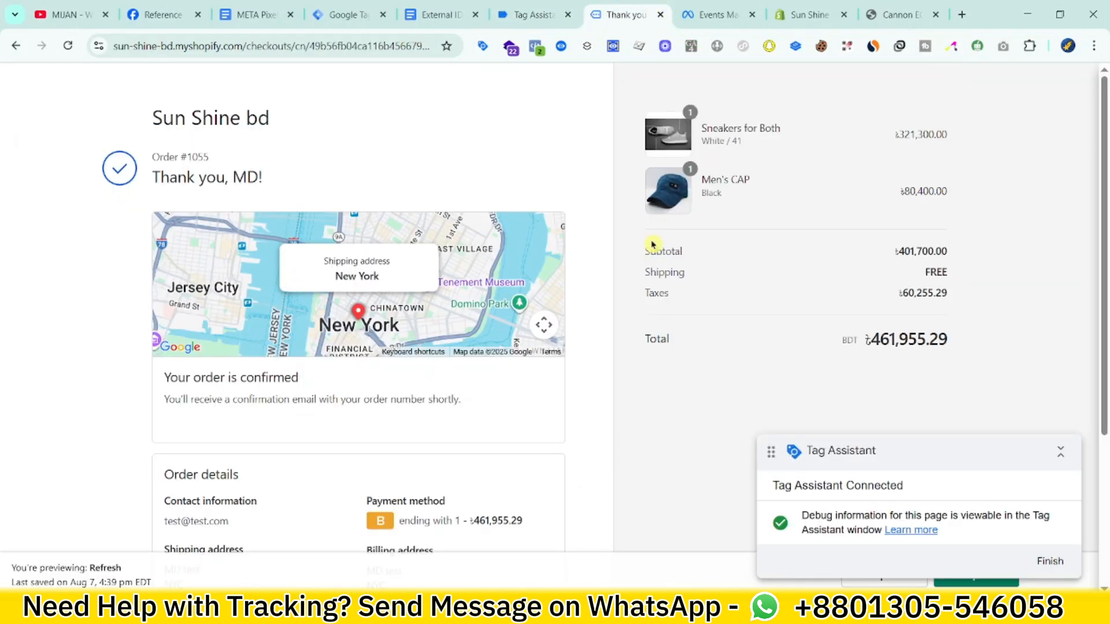
scroll(555, 234, down, 4)
scroll(555, 235, up, 4)
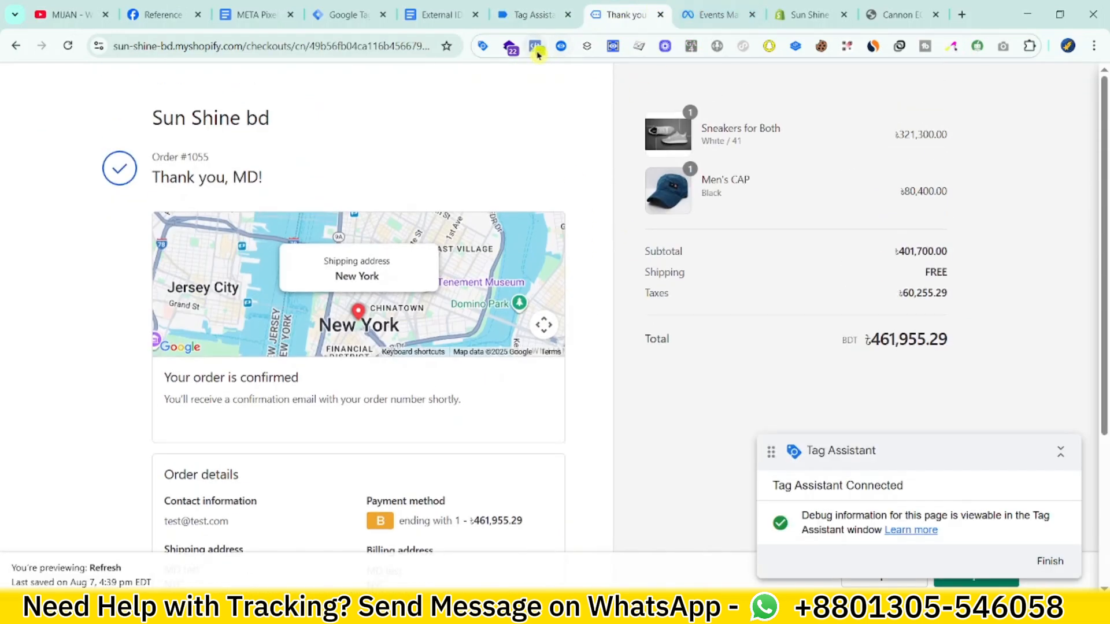
click(535, 46)
click(305, 210)
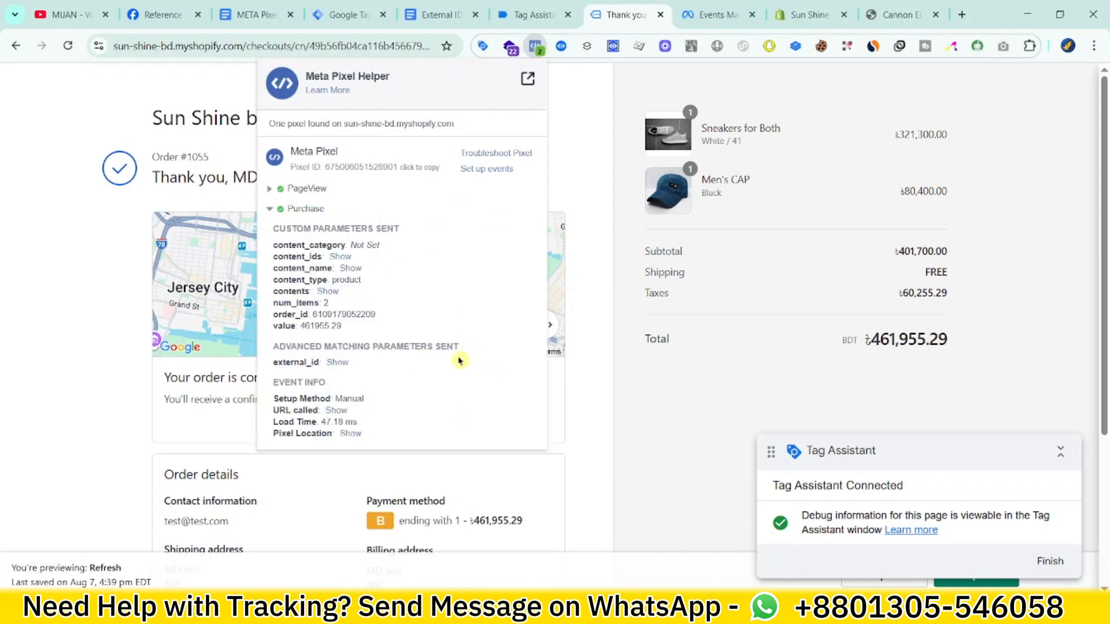
Step: Check the Purchase event's content_ids, content_name and order_id, and its external_id advanced matching parameter
click(341, 256)
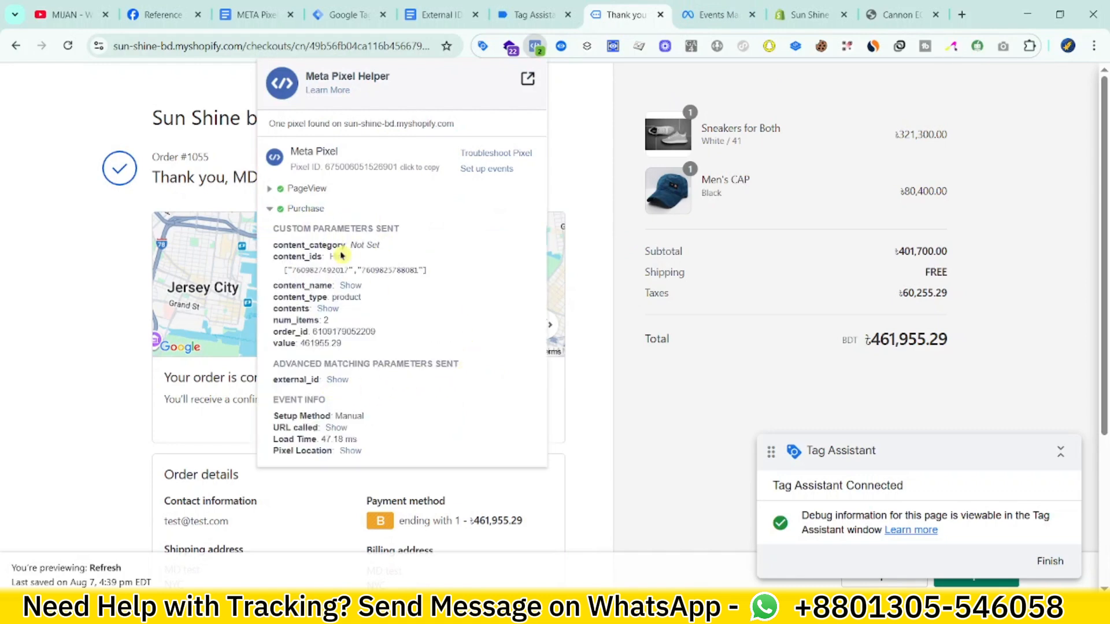
click(349, 286)
drag(292, 299, 373, 297)
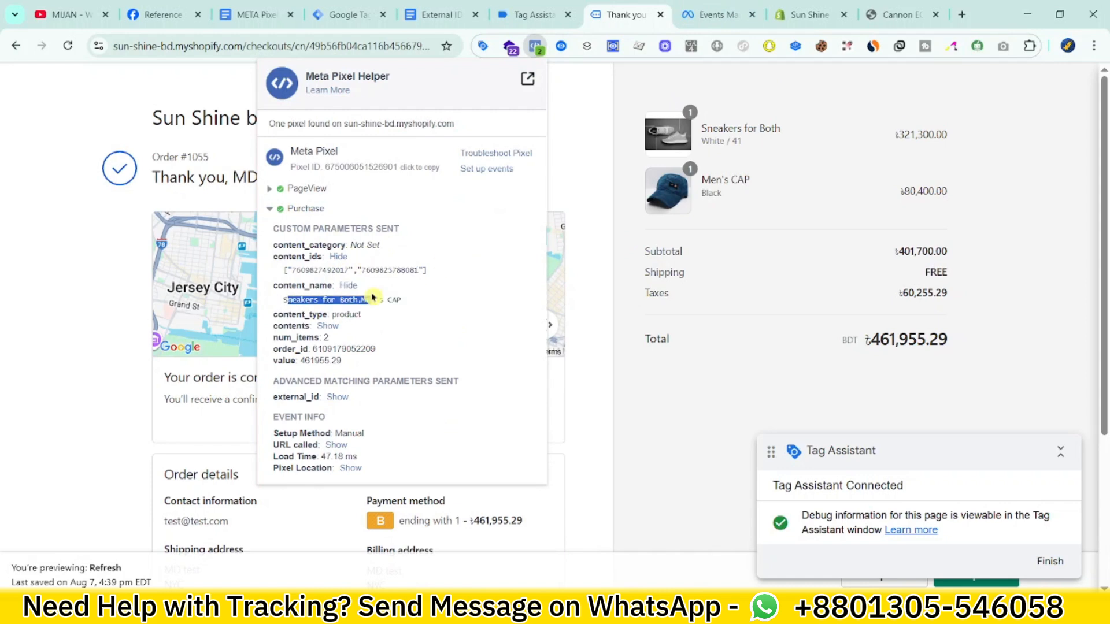
click(336, 355)
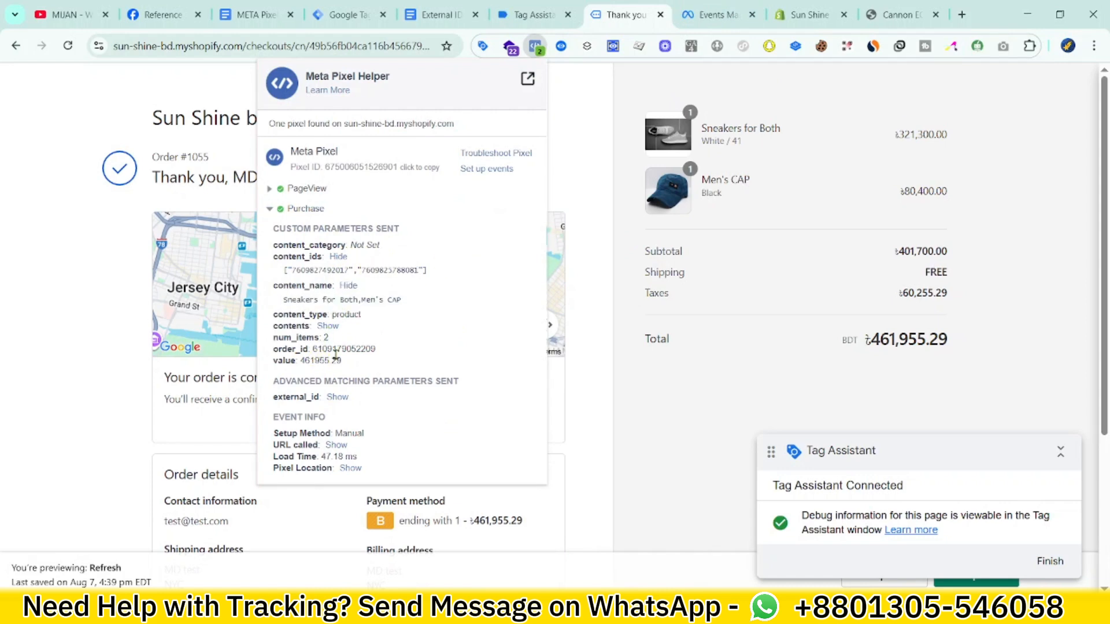
double_click(334, 350)
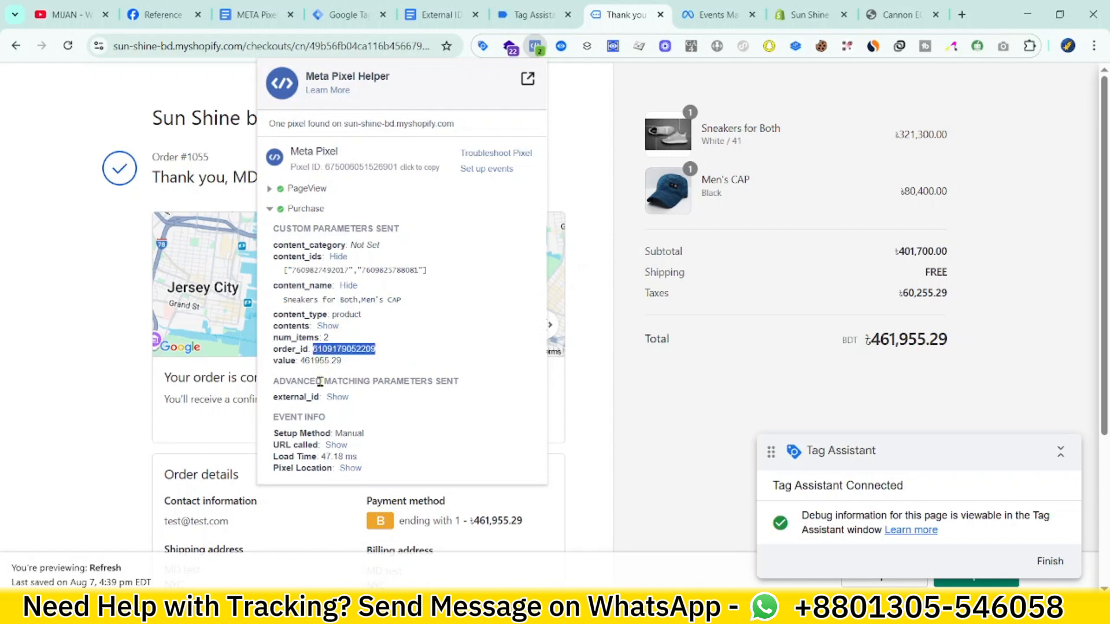
click(331, 400)
click(331, 399)
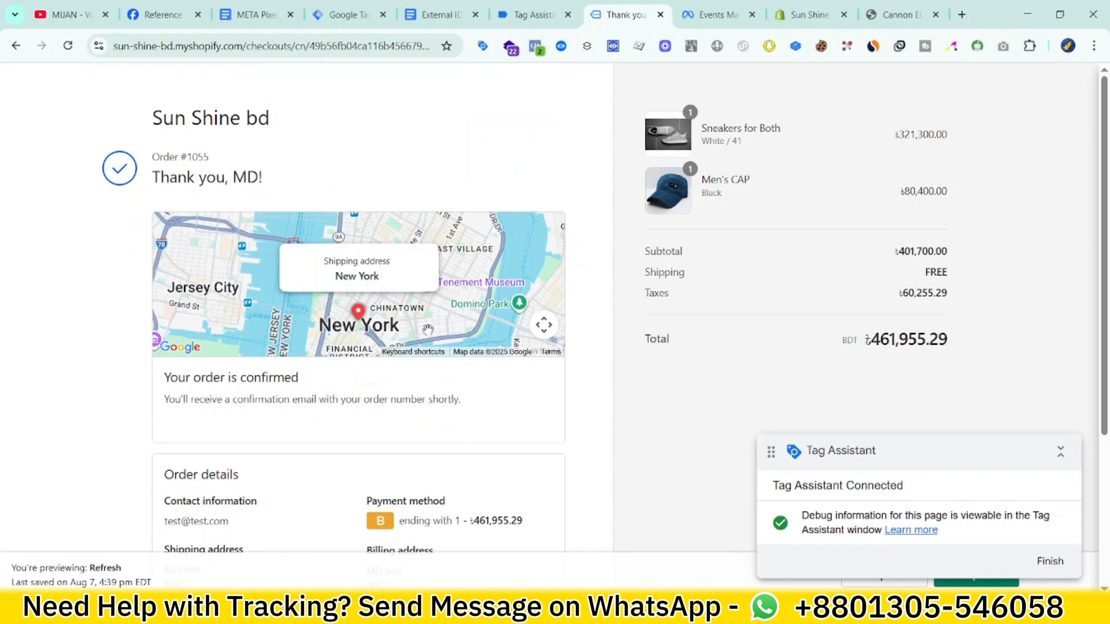
click(540, 14)
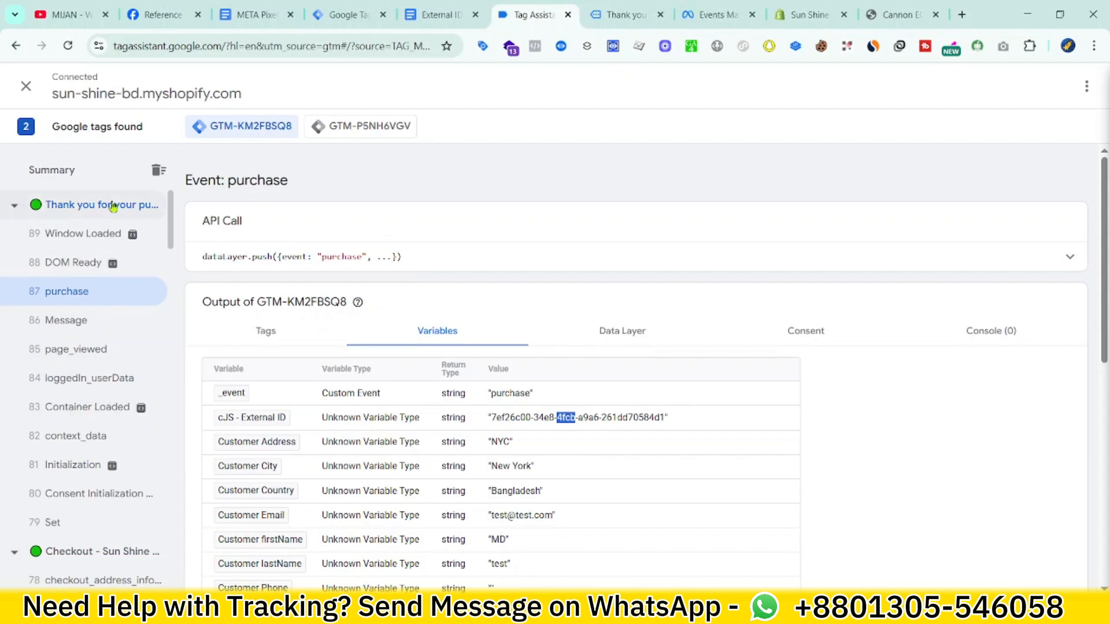
click(623, 6)
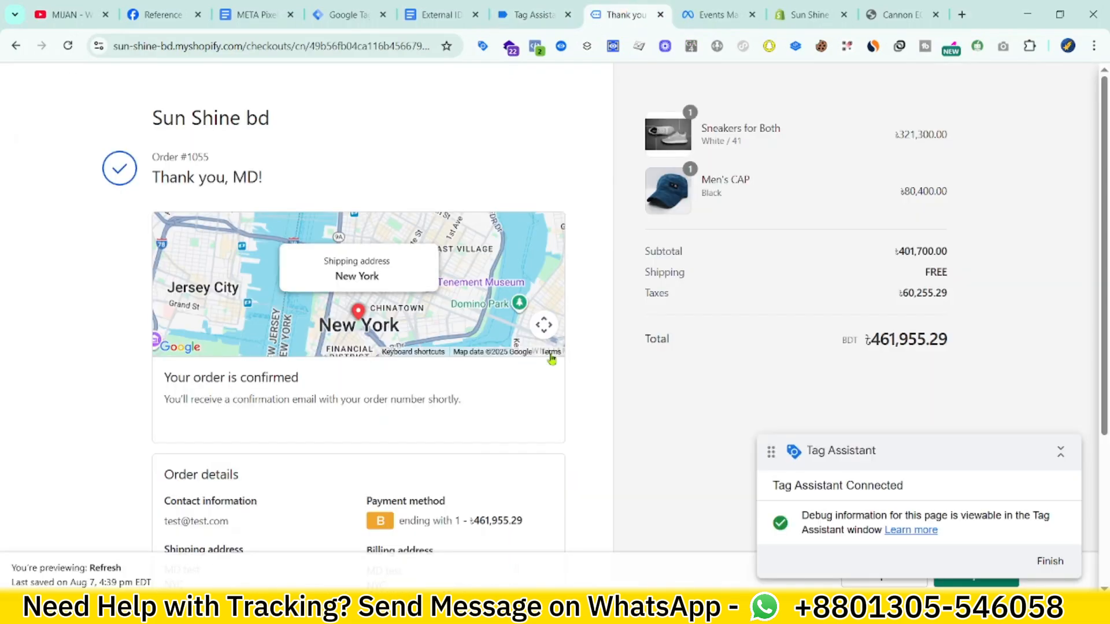
scroll(587, 404, down, 2)
scroll(587, 404, up, 2)
Step: Expand the Purchase test event in Events Manager and show its full parameter list
click(702, 14)
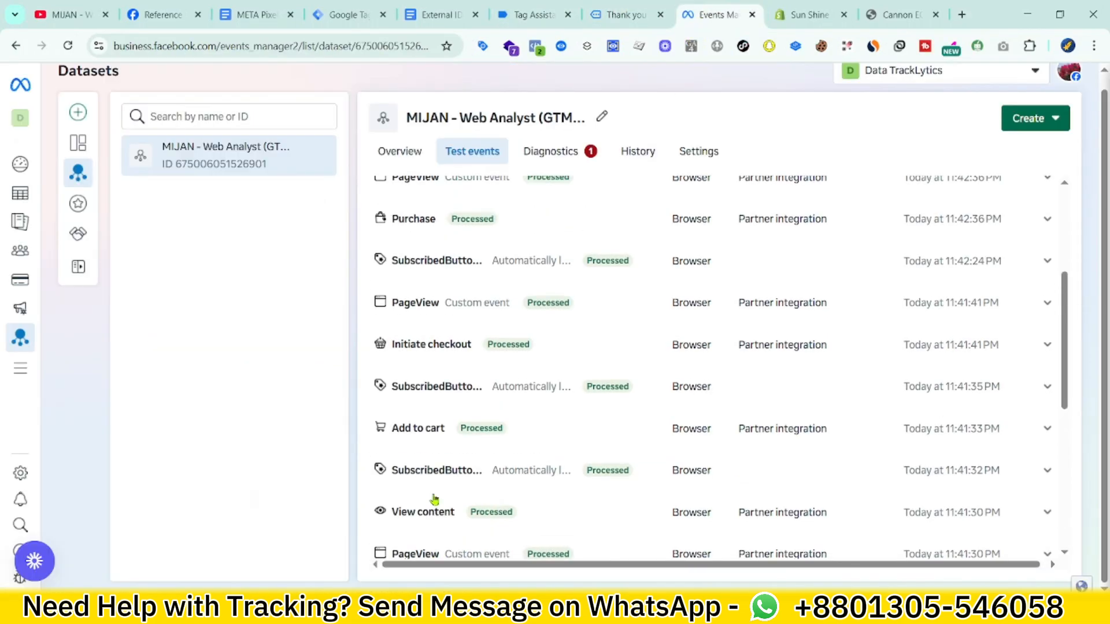
scroll(636, 439, down, 1)
click(711, 399)
scroll(689, 400, down, 2)
scroll(688, 400, down, 2)
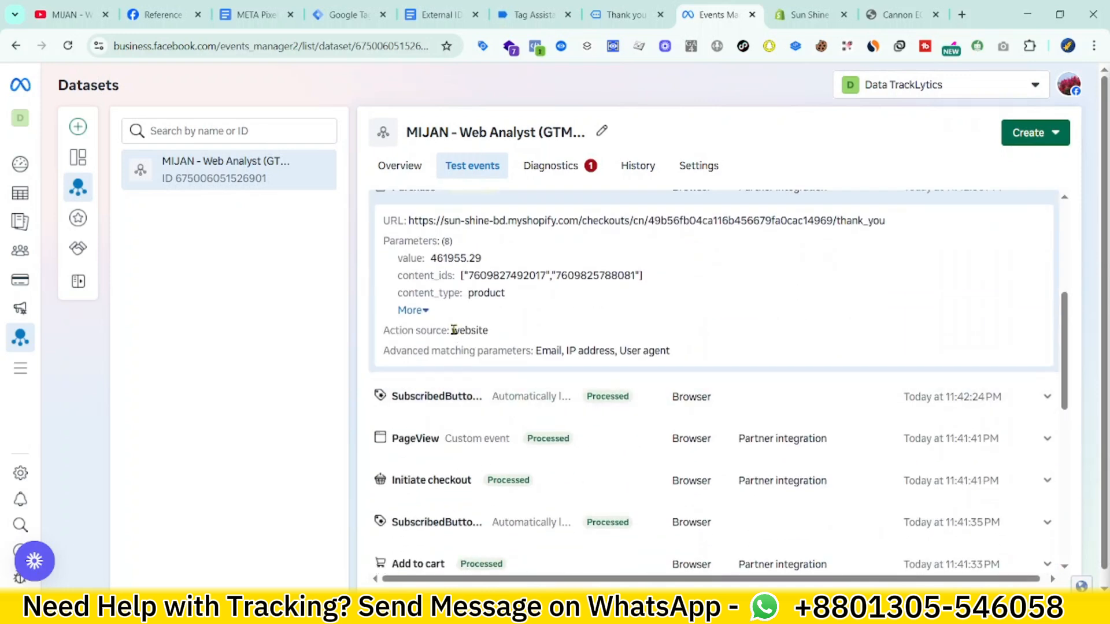
click(410, 311)
Step: Check the Purchase event's value, content_ids and content_name parameters, and collapse its details
double_click(437, 258)
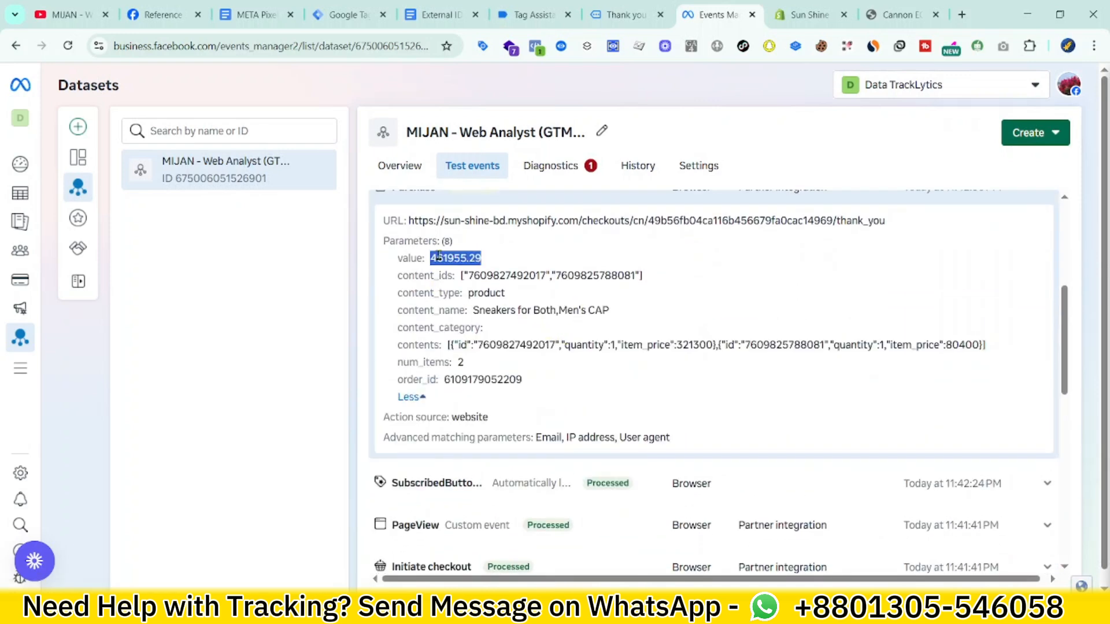
drag(471, 279, 558, 311)
scroll(578, 393, up, 3)
click(726, 416)
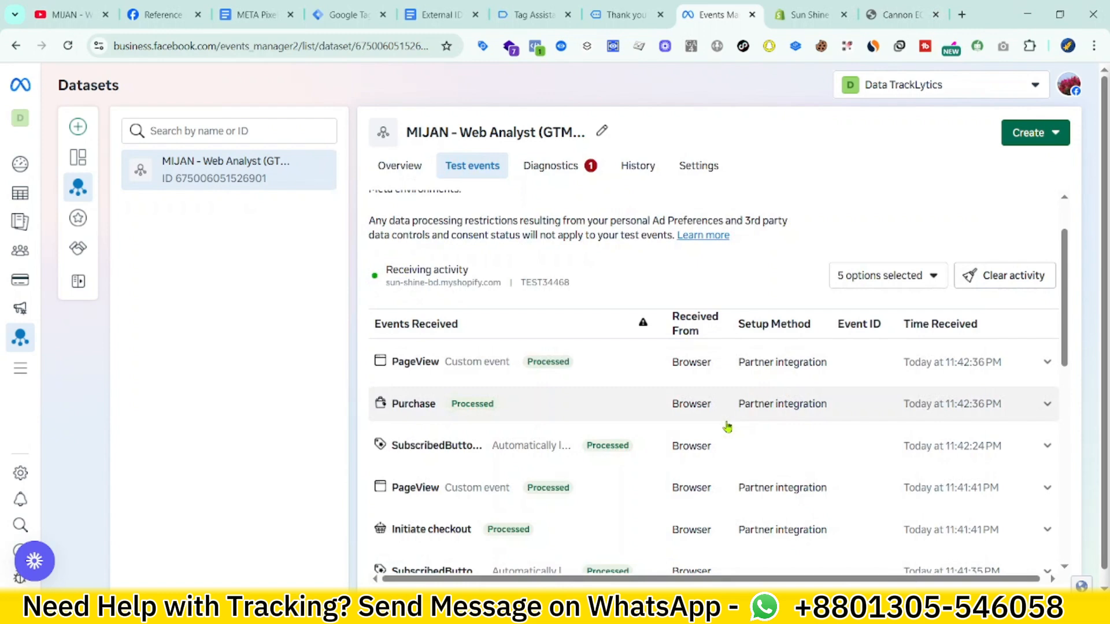